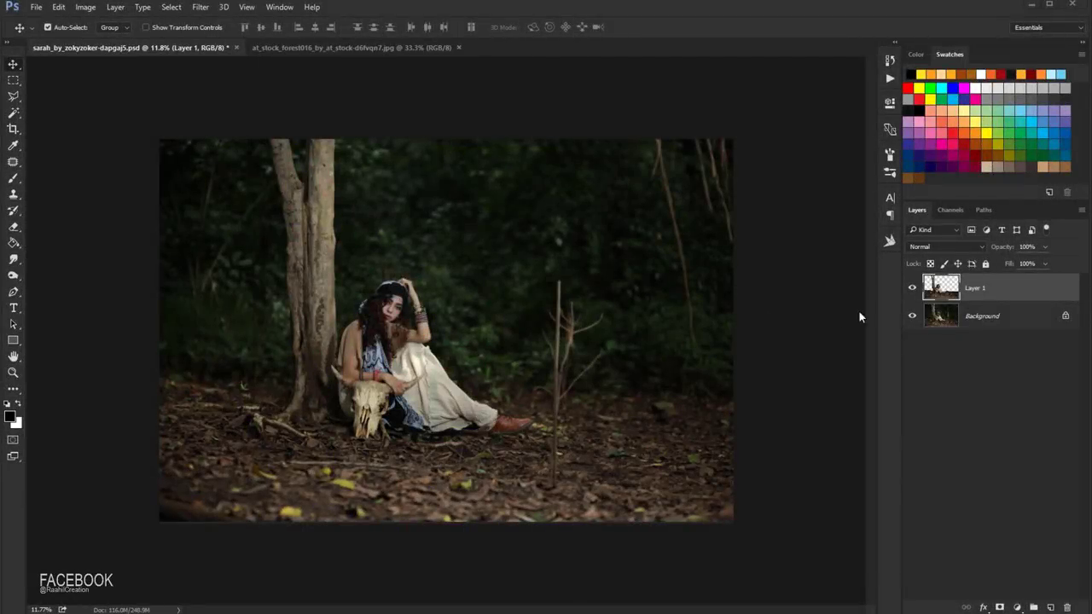
# Hide and select the Background layer so only Layer 1's cut-out shows, with Polygonal Lasso active
pyautogui.click(912, 316)
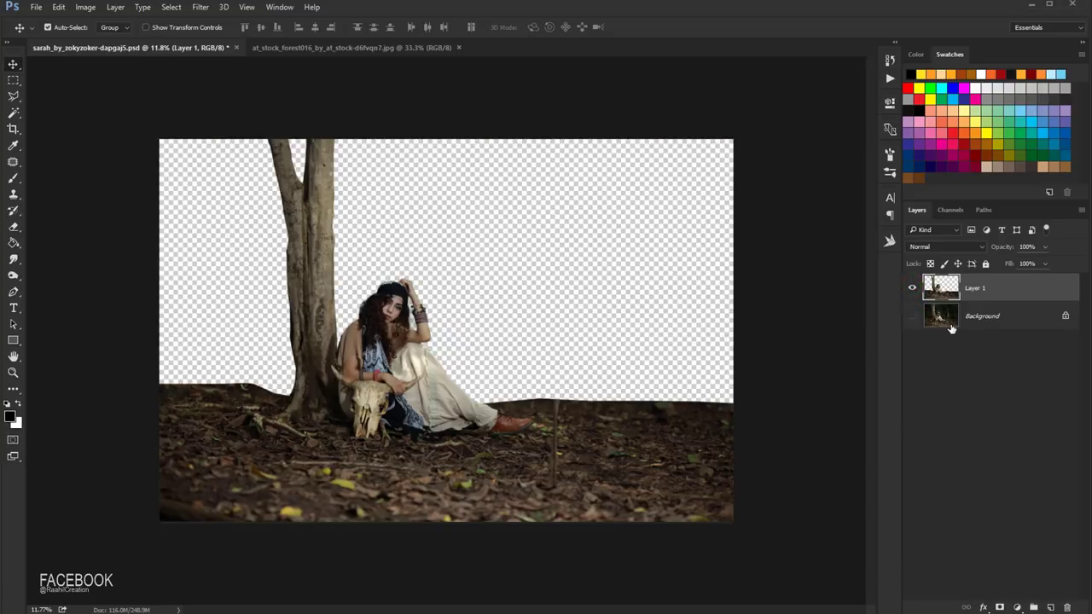
pyautogui.click(948, 321)
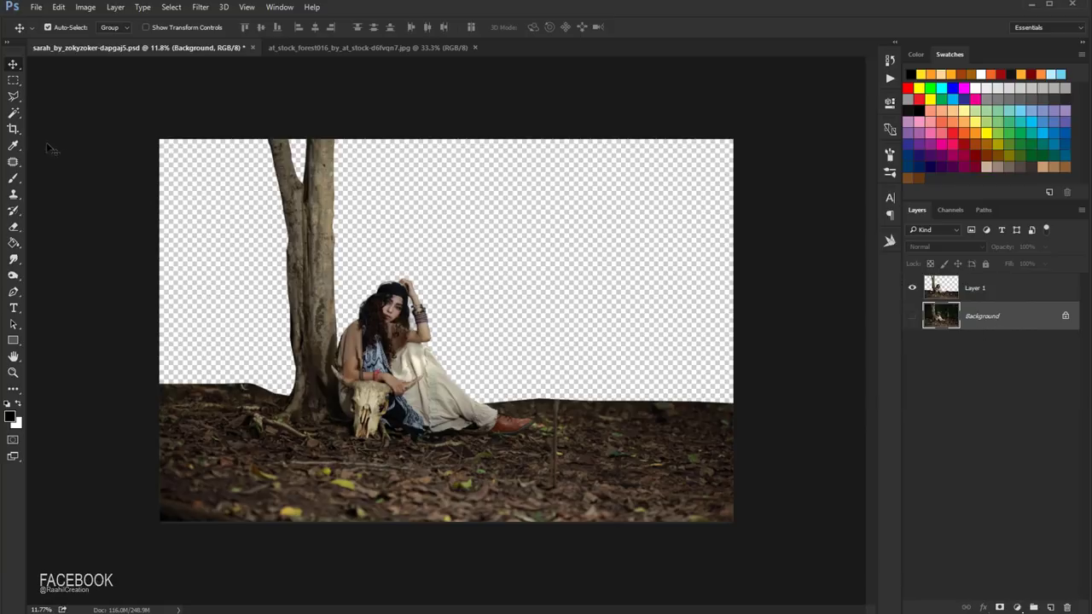
pyautogui.click(14, 99)
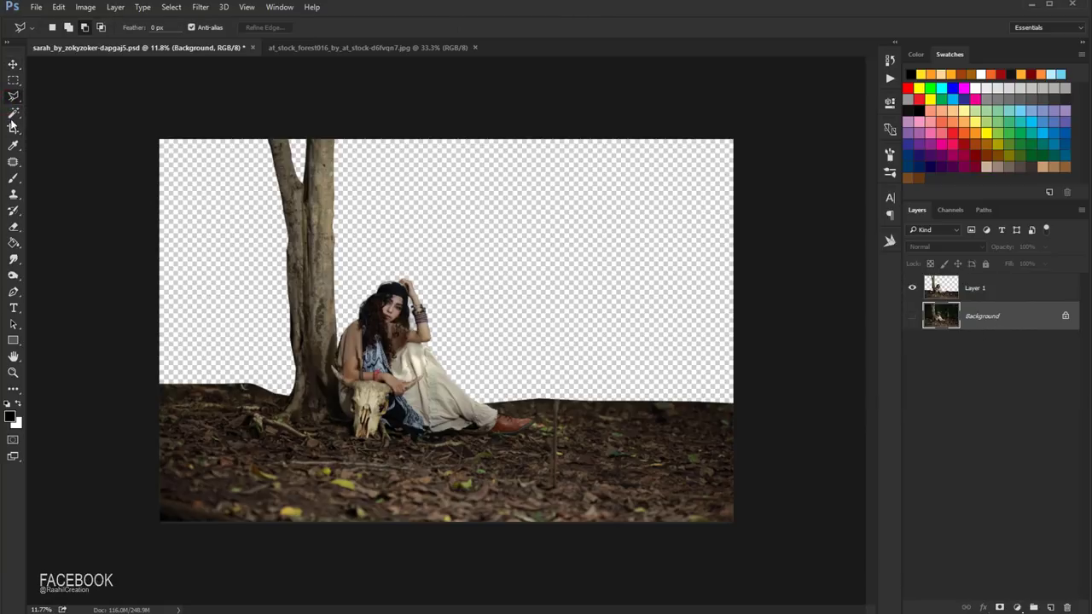
# Patch out the thin stick in the ground on Layer 1 and deselect
pyautogui.click(14, 162)
pyautogui.click(54, 181)
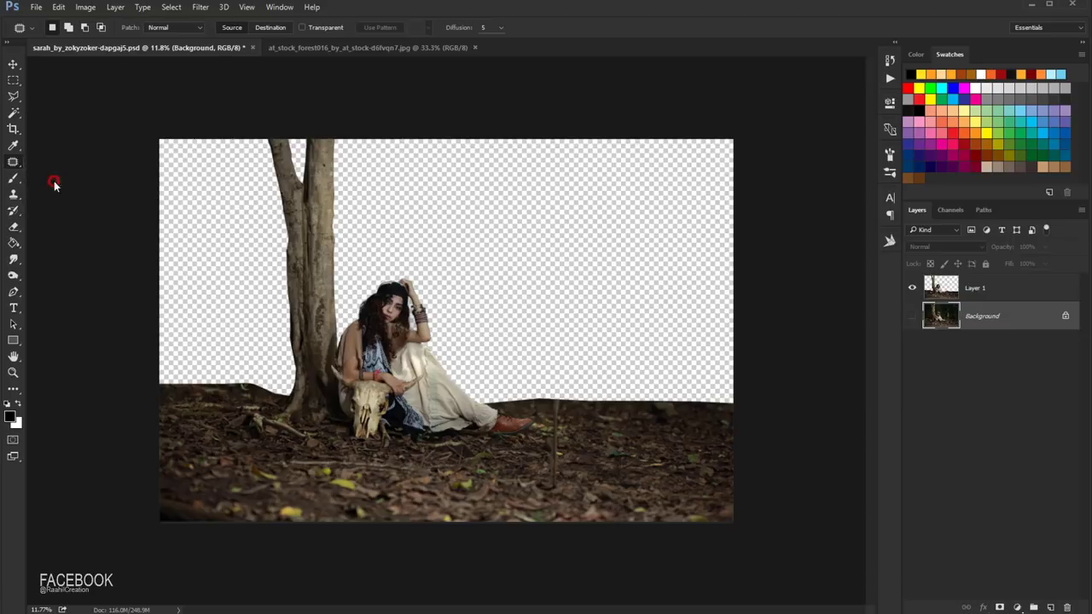
pyautogui.click(981, 289)
pyautogui.hotkey('ctrl', '+')
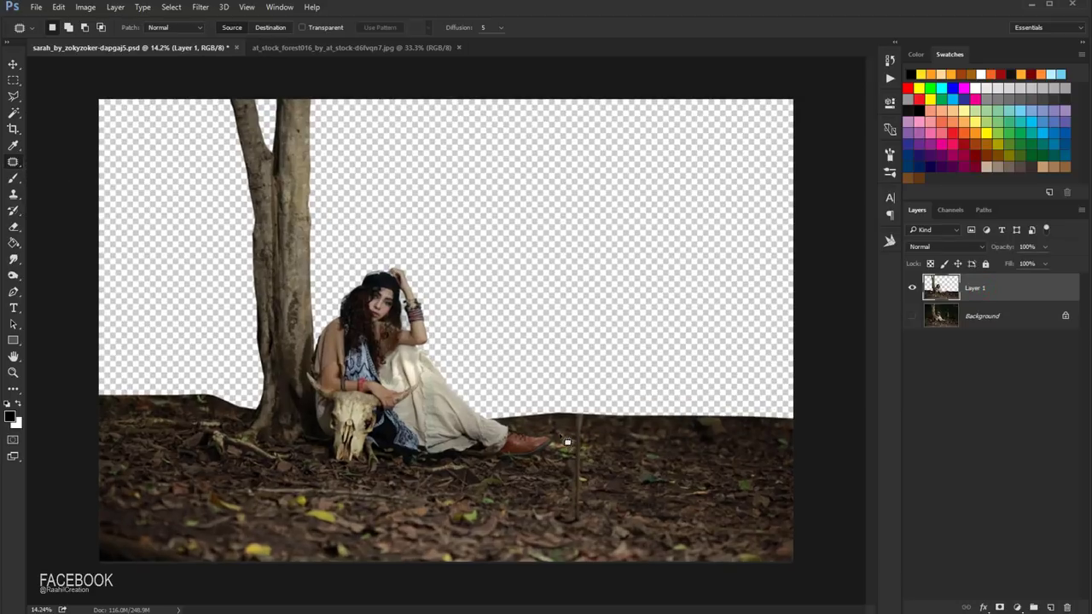
pyautogui.moveTo(579, 407); pyautogui.dragTo(576, 444)
pyautogui.moveTo(599, 500)
pyautogui.mouseDown()
pyautogui.moveTo(589, 451)
pyautogui.moveTo(635, 453)
pyautogui.mouseUp()
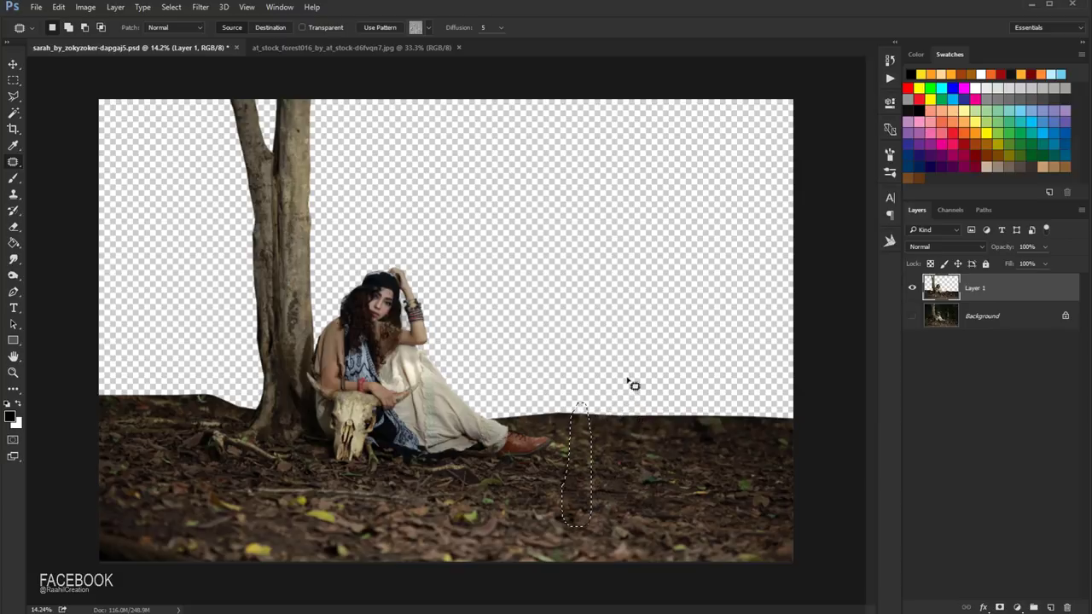
pyautogui.hotkey('ctrl', 'd')
# Delete the hidden Background layer
pyautogui.scroll(-1, 632, 384)
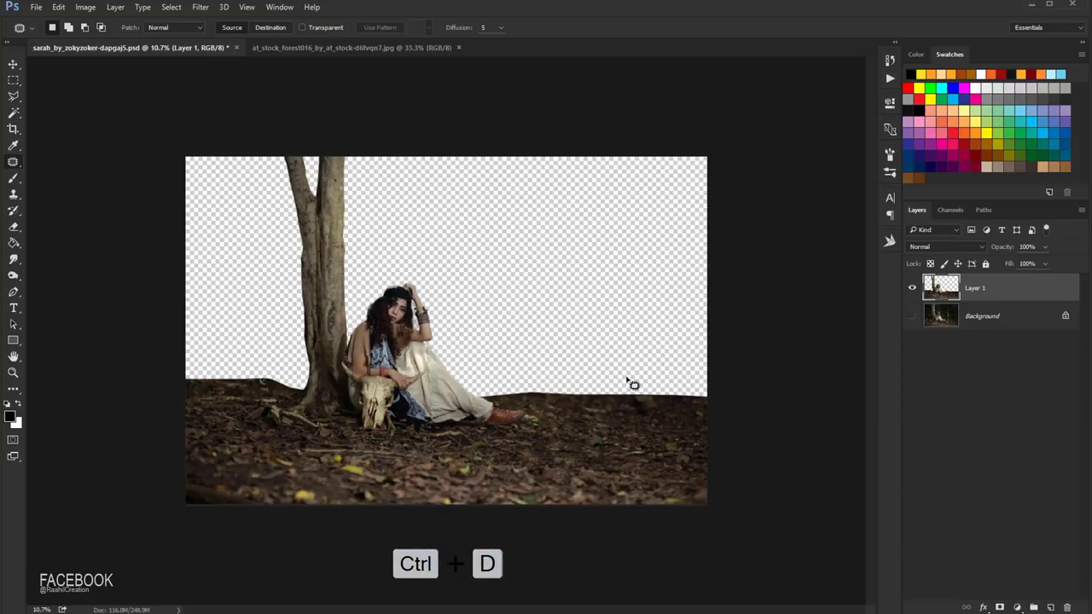
pyautogui.click(14, 65)
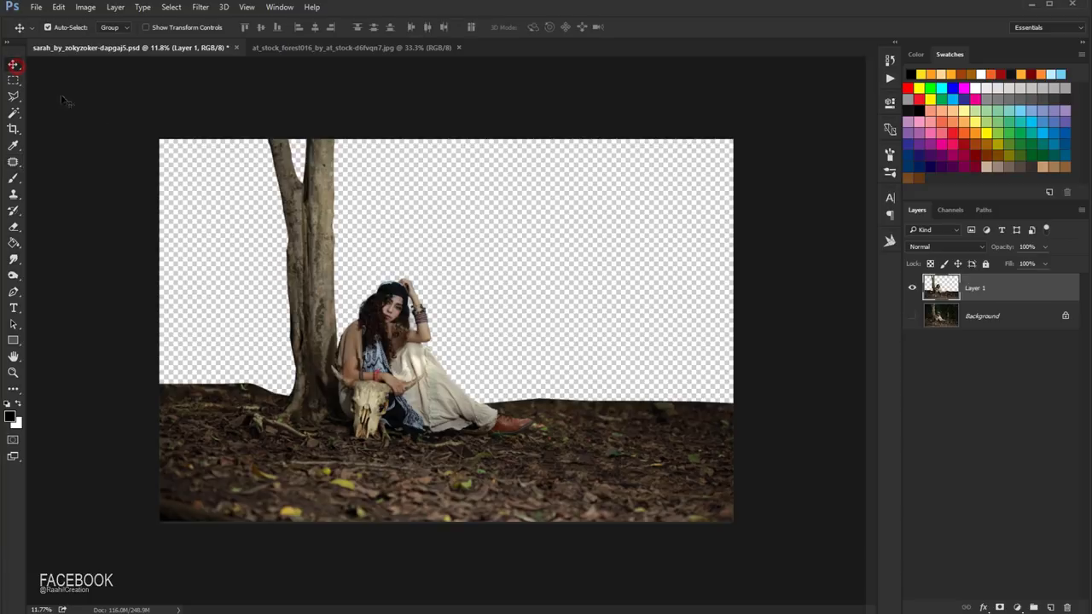
pyautogui.click(980, 323)
pyautogui.rightClick(979, 324)
pyautogui.click(991, 362)
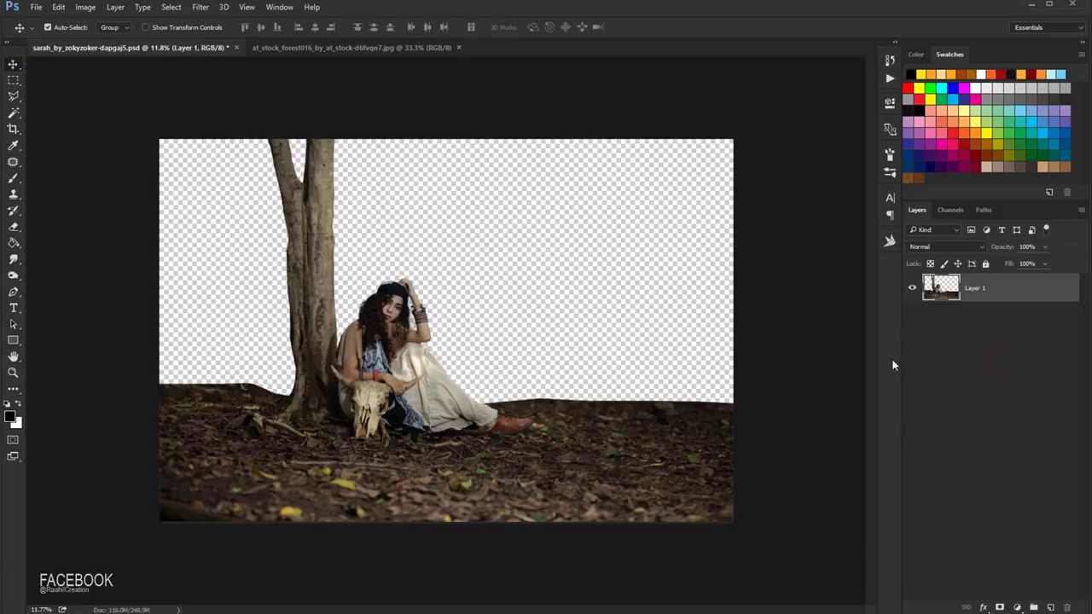
pyautogui.scroll(2, 447, 329)
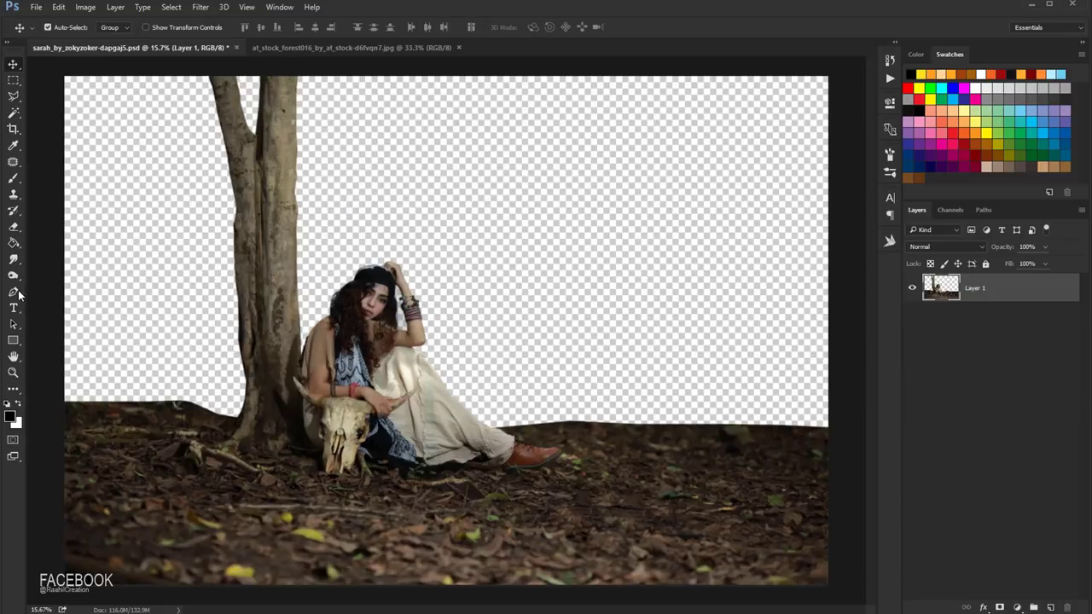
# Start a pen path down the arm's edge, along the horn and the skull's edge
pyautogui.click(14, 291)
pyautogui.scroll(2, 250, 393)
pyautogui.scroll(2, 290, 350)
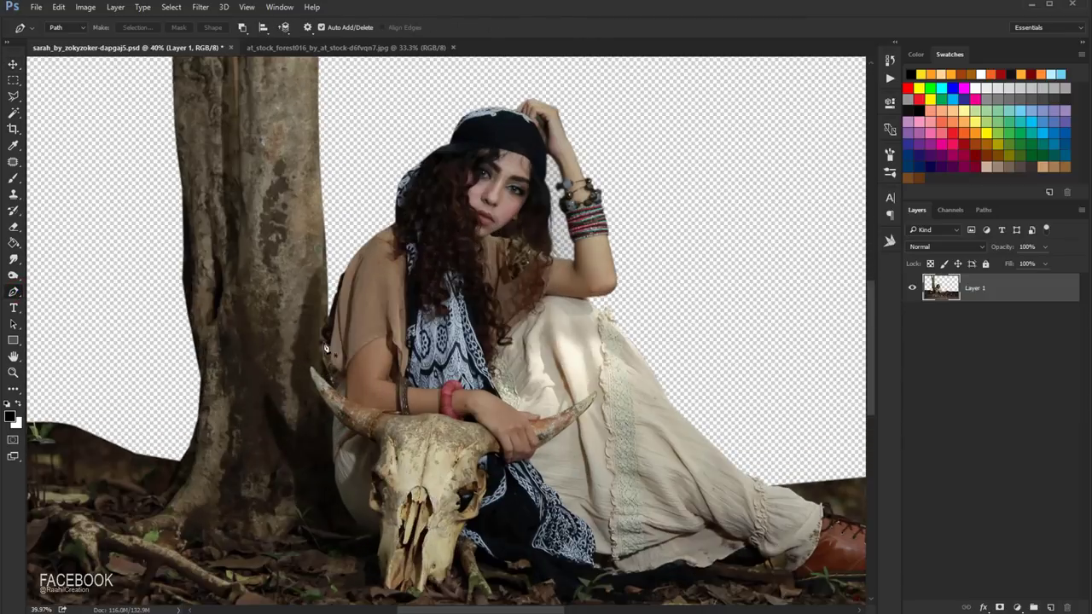
pyautogui.scroll(3, 337, 301)
pyautogui.scroll(1, 337, 298)
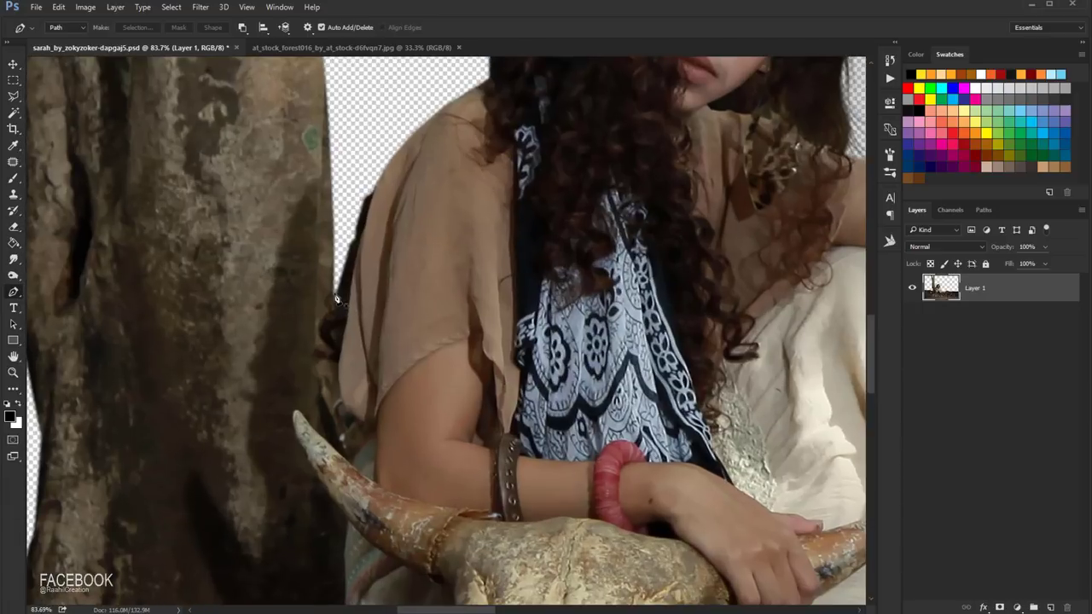
pyautogui.click(335, 298)
pyautogui.click(330, 347)
pyautogui.click(333, 369)
pyautogui.click(336, 392)
pyautogui.click(342, 436)
pyautogui.click(346, 460)
pyautogui.scroll(1, 324, 444)
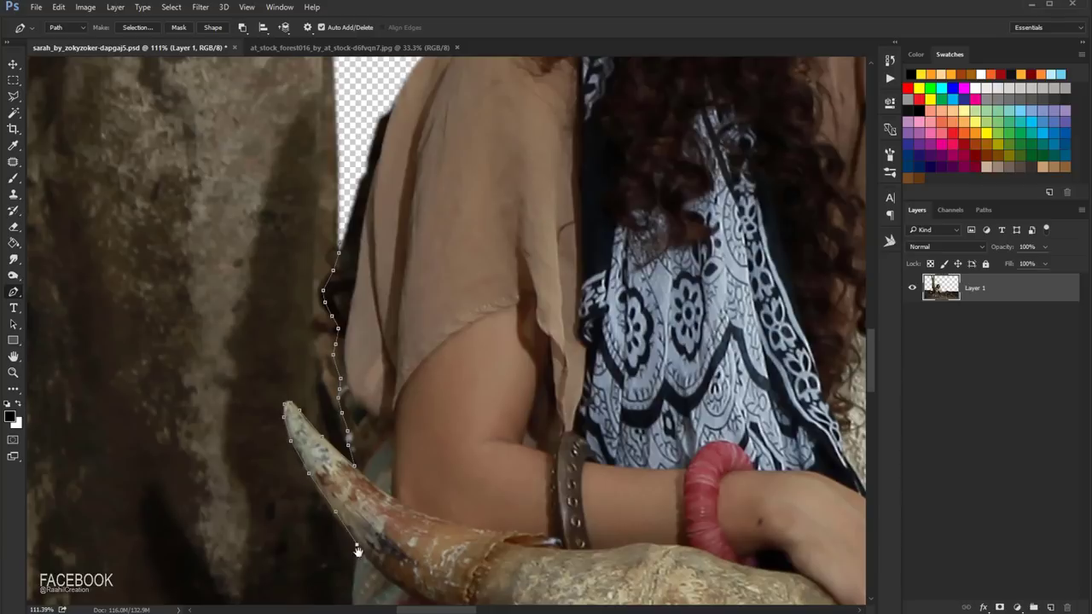
pyautogui.moveTo(359, 551); pyautogui.dragTo(353, 341)
pyautogui.moveTo(360, 551); pyautogui.dragTo(350, 304)
pyautogui.click(319, 366)
pyautogui.click(337, 389)
pyautogui.click(407, 441)
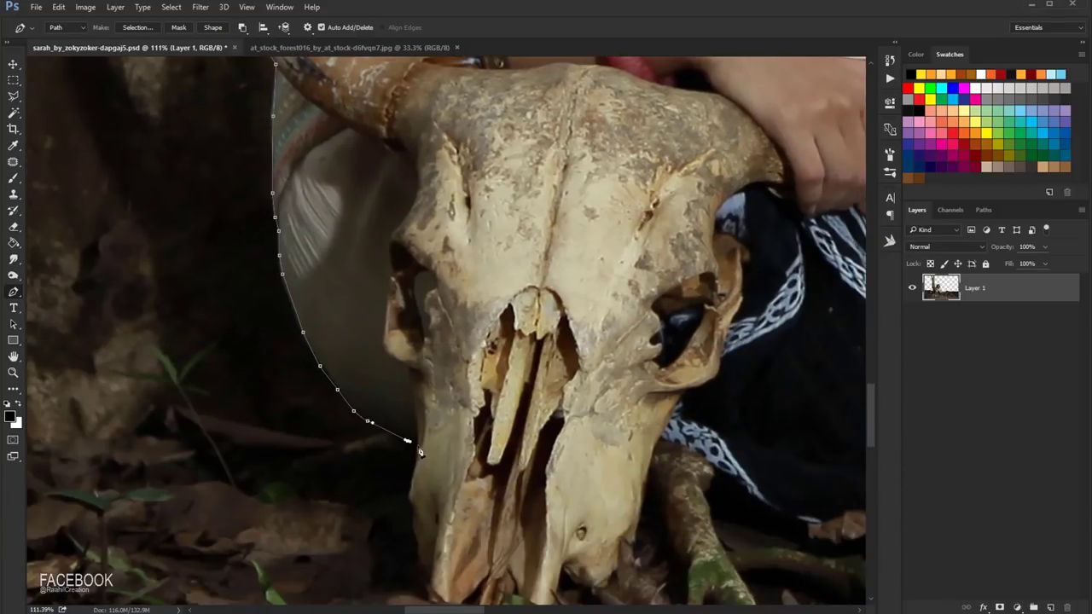
pyautogui.scroll(-3, 420, 452)
pyautogui.scroll(-5, 409, 341)
# Continue the path along the ground, up the roots, over the treetop, and close it
pyautogui.click(337, 330)
pyautogui.click(233, 331)
pyautogui.click(161, 331)
pyautogui.moveTo(95, 341); pyautogui.dragTo(344, 413)
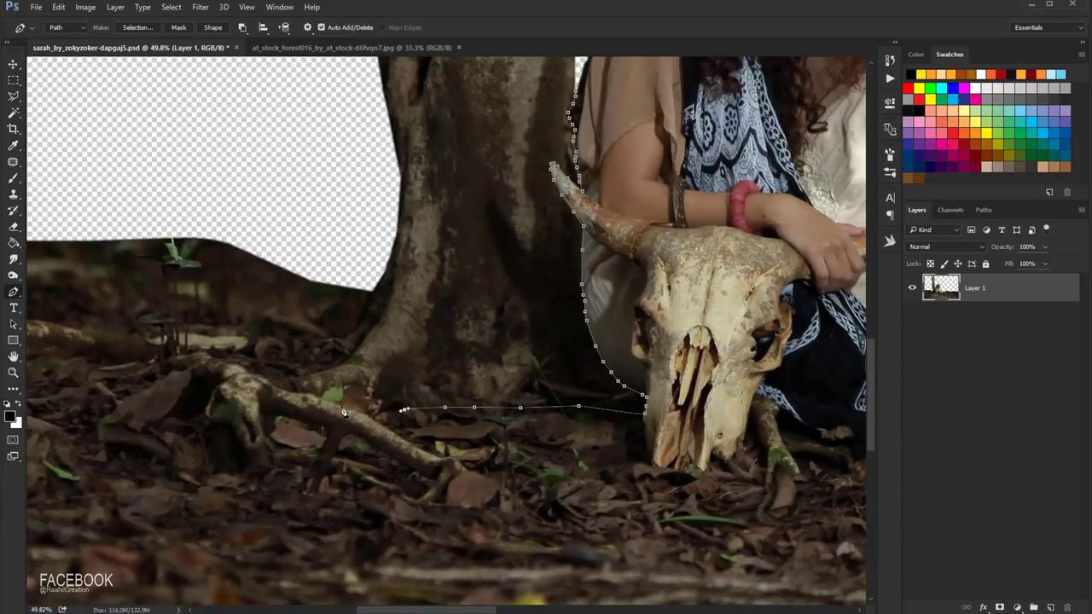
pyautogui.click(285, 386)
pyautogui.click(370, 288)
pyautogui.click(375, 250)
pyautogui.scroll(-3, 363, 205)
pyautogui.click(295, 276)
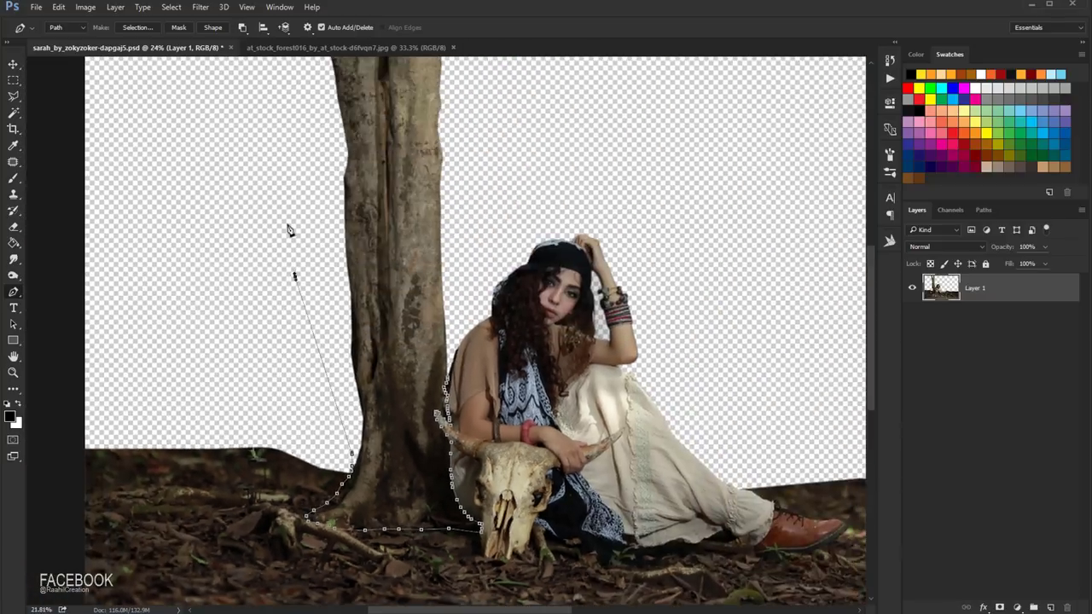
pyautogui.scroll(-2, 289, 231)
pyautogui.click(202, 78)
pyautogui.click(316, 77)
pyautogui.click(325, 207)
pyautogui.click(314, 298)
pyautogui.scroll(2, 317, 363)
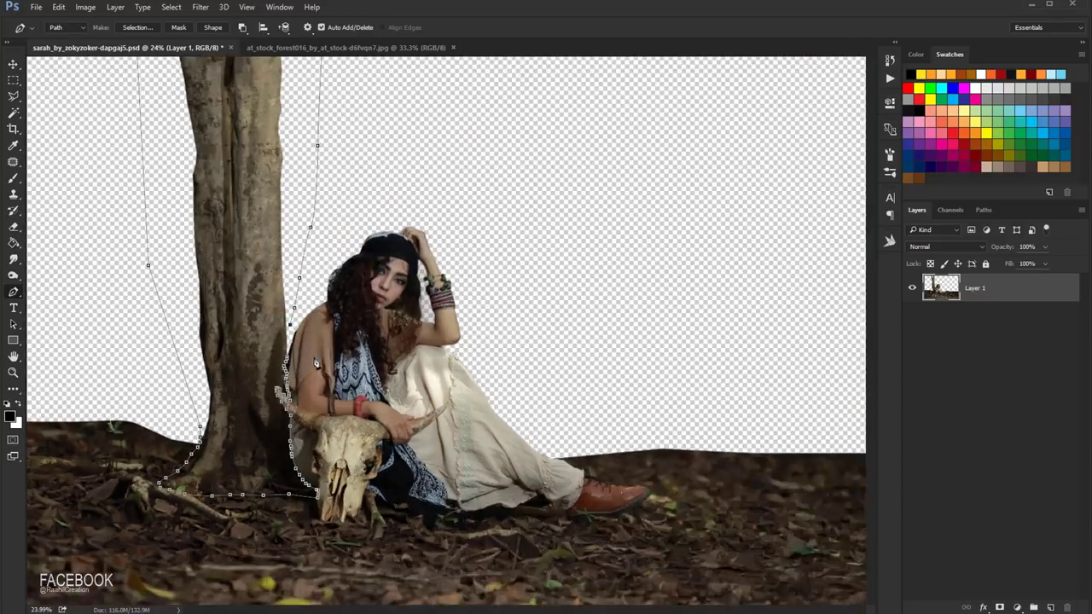
pyautogui.scroll(2, 316, 365)
pyautogui.click(286, 336)
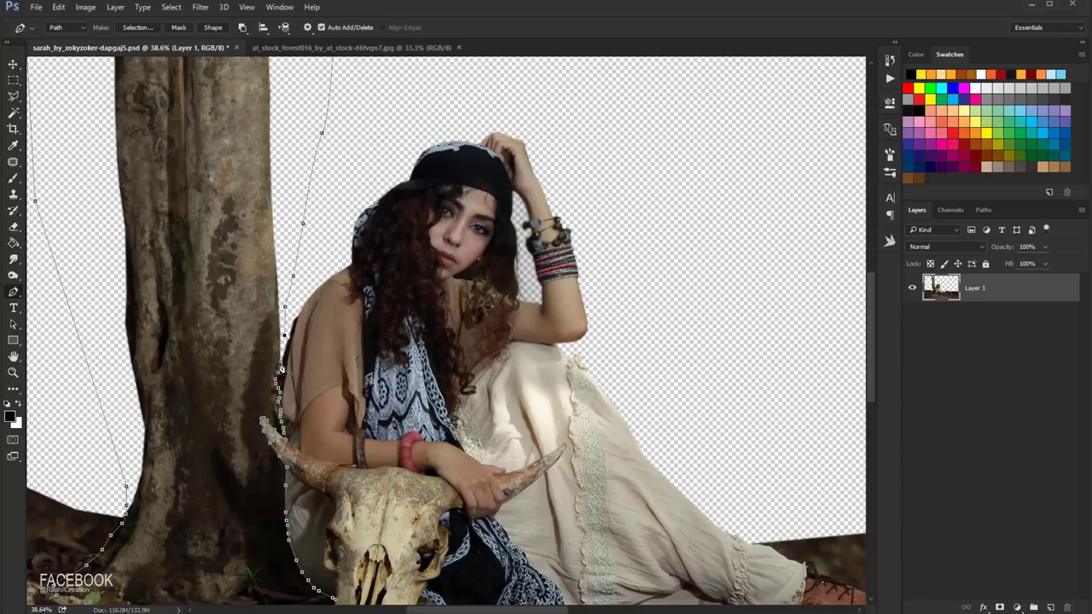
# Convert the closed pen path into a selection
pyautogui.scroll(-2, 282, 365)
pyautogui.scroll(-2, 282, 365)
pyautogui.scroll(-1, 282, 365)
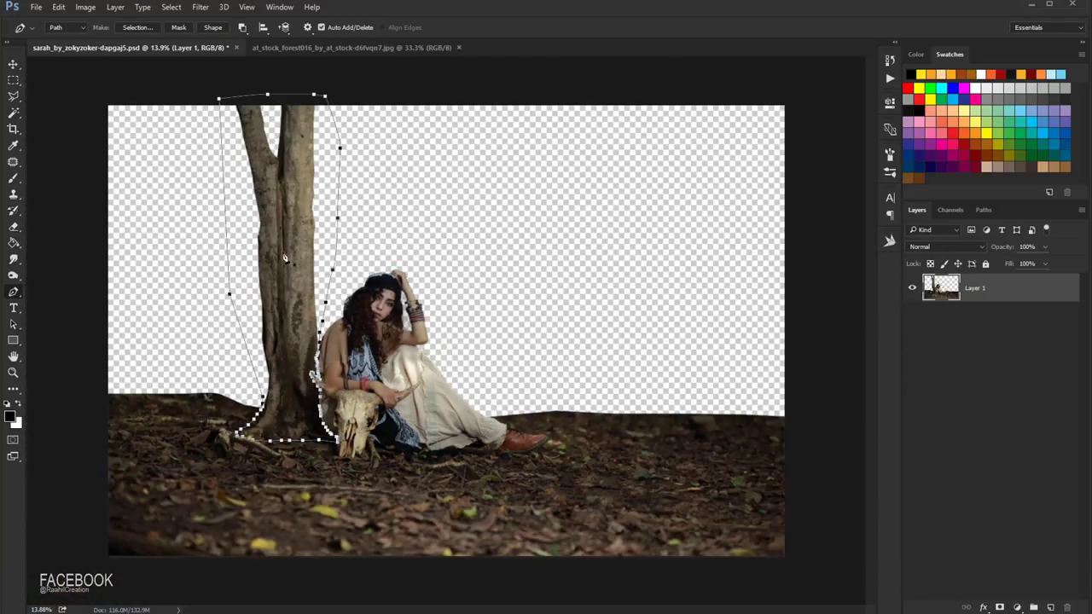
pyautogui.rightClick(312, 298)
pyautogui.click(316, 308)
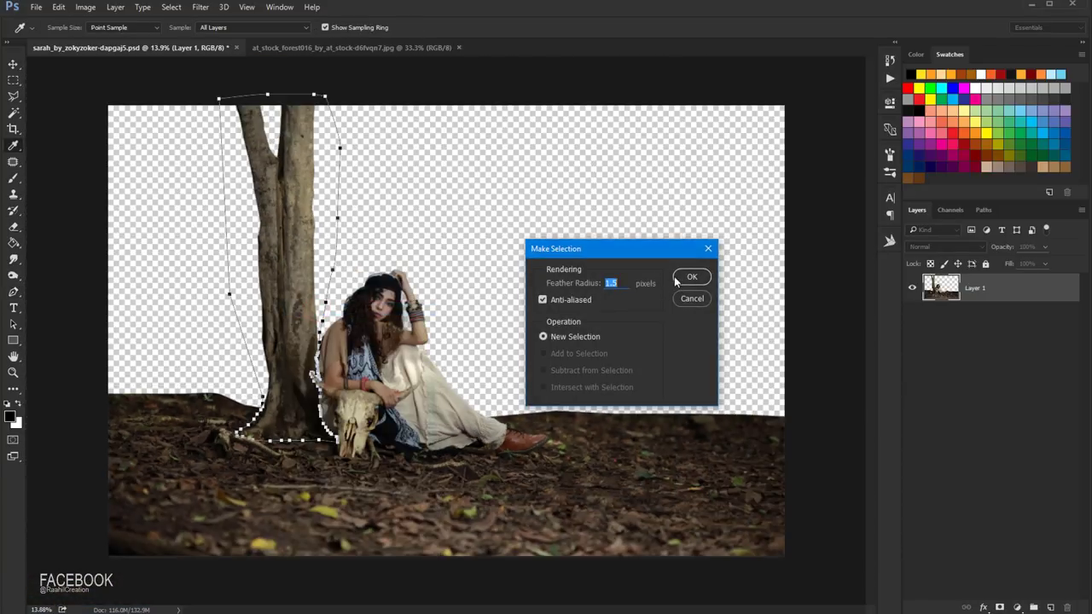
pyautogui.click(678, 278)
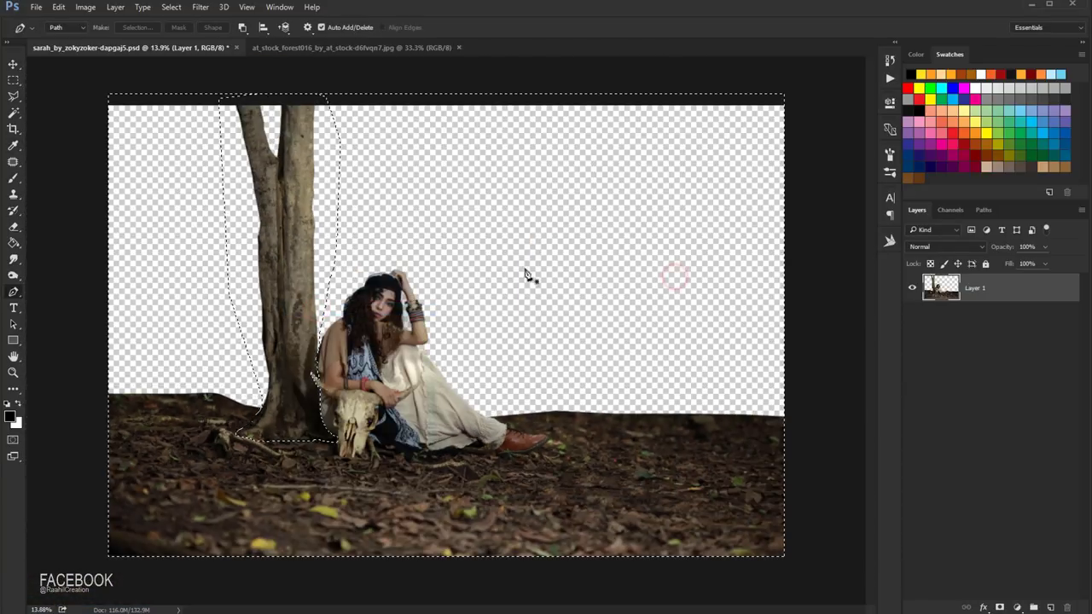
# Invert the selection and copy the tree onto a new layer
pyautogui.click(13, 96)
pyautogui.rightClick(243, 177)
pyautogui.click(259, 202)
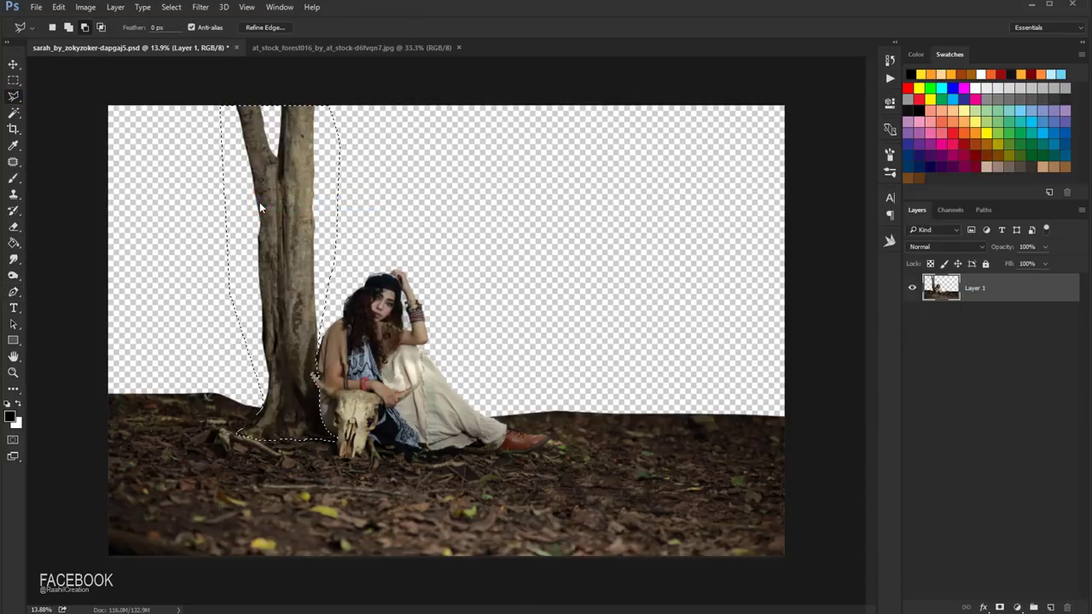
pyautogui.rightClick(299, 207)
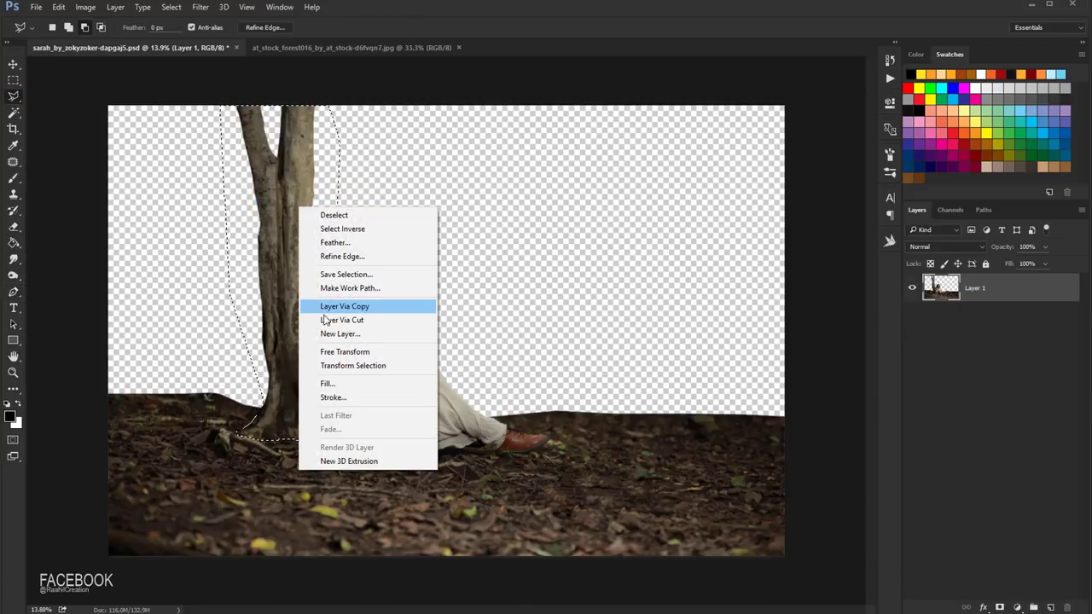
pyautogui.click(345, 306)
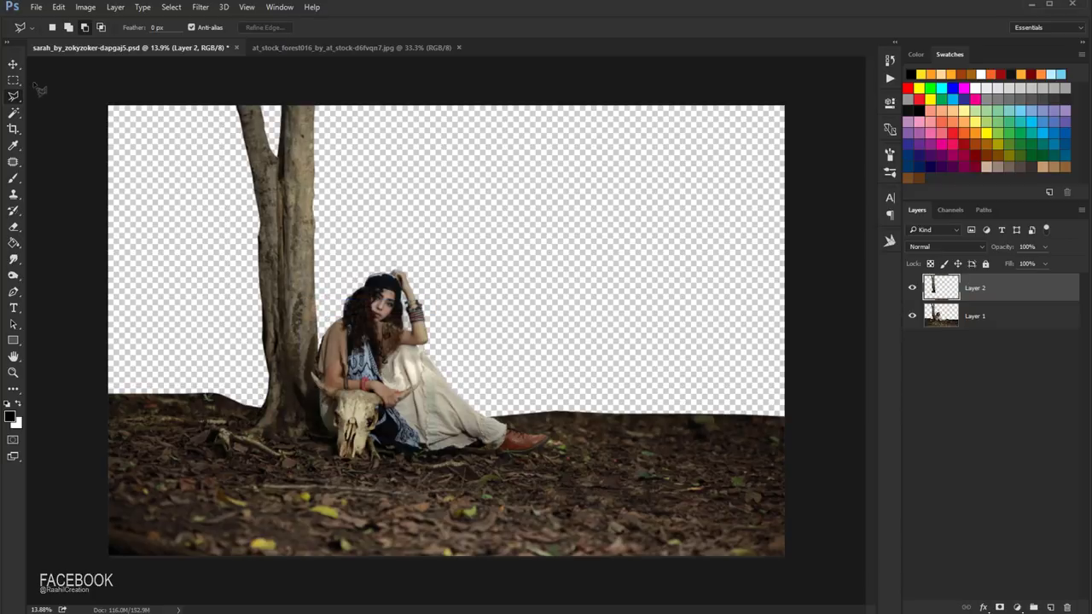
# Stretch the tree copy to about 144% width, nudge it up and right, and commit
pyautogui.click(13, 64)
pyautogui.hotkey('ctrl', 't')
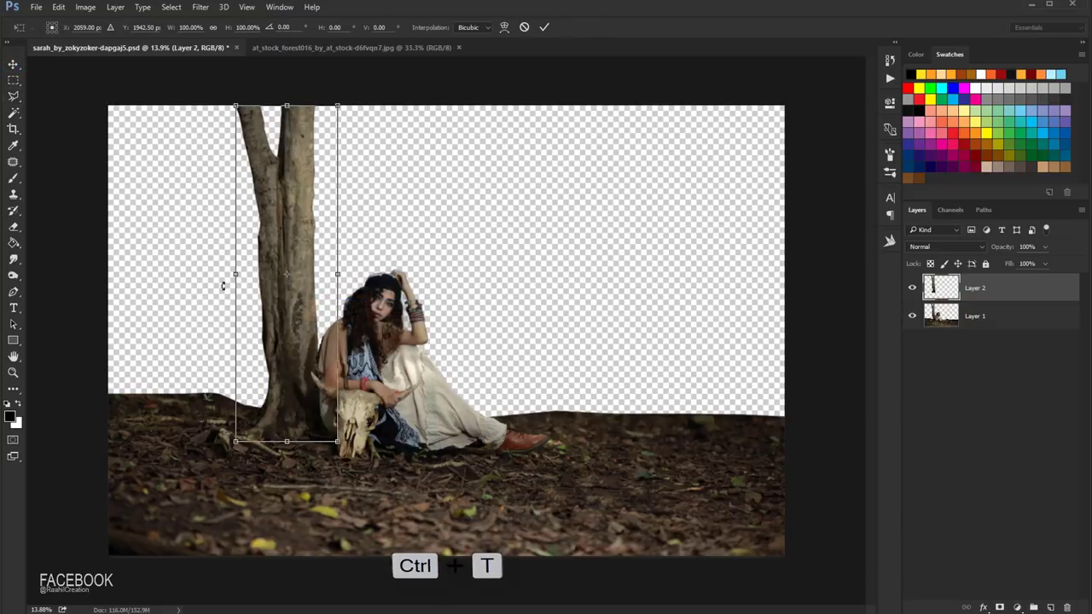
pyautogui.moveTo(238, 277); pyautogui.dragTo(202, 277)
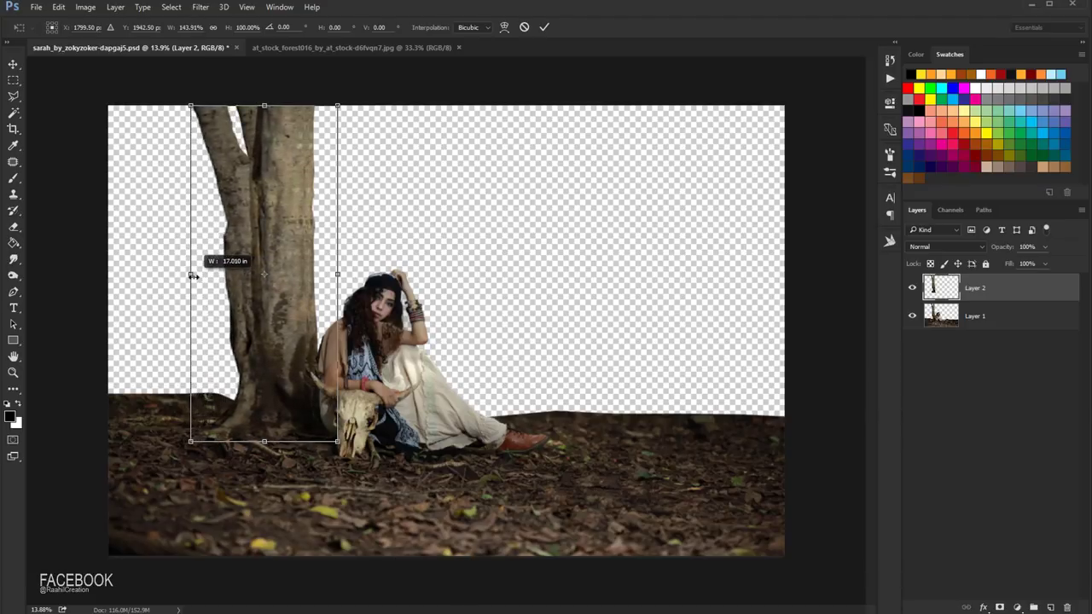
pyautogui.moveTo(202, 277); pyautogui.dragTo(190, 275)
pyautogui.hotkey('shift', 'Right')
pyautogui.hotkey('shift', 'Right')
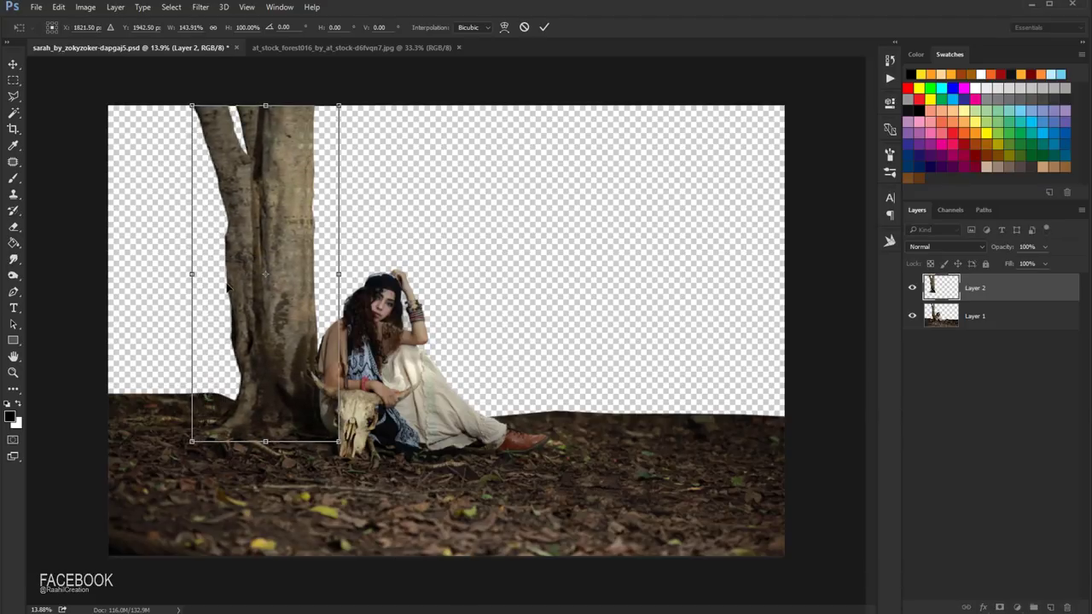
pyautogui.hotkey('shift', 'Right')
pyautogui.hotkey('shift', 'Right')
pyautogui.hotkey('shift', 'Right')
pyautogui.hotkey('shift', 'Right')
pyautogui.hotkey('shift', 'Right')
pyautogui.hotkey('shift', 'Right')
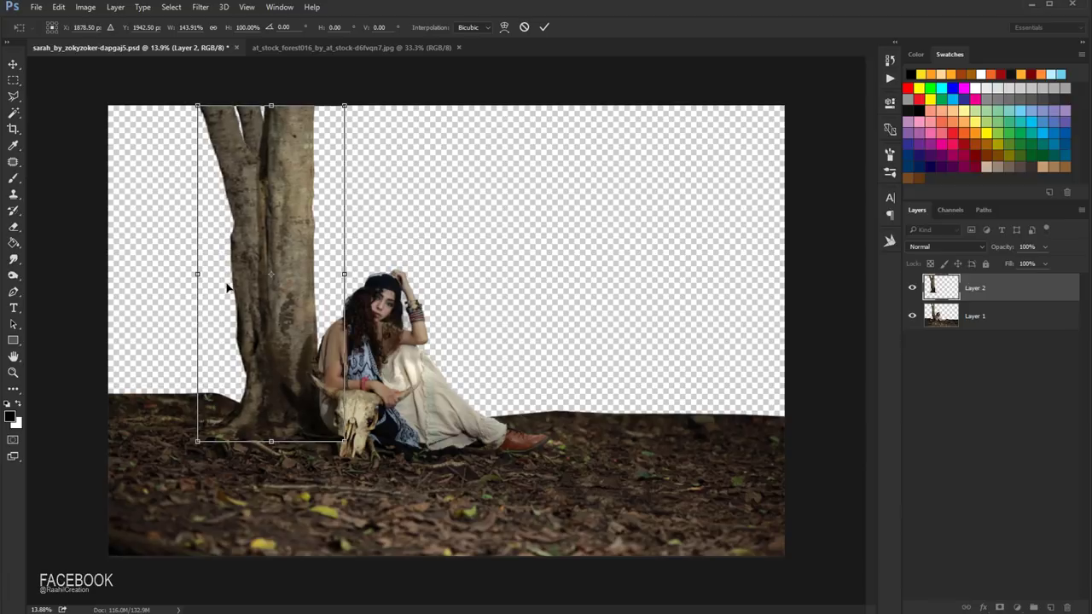
pyautogui.hotkey('shift', 'Right')
pyautogui.hotkey('shift', 'Up')
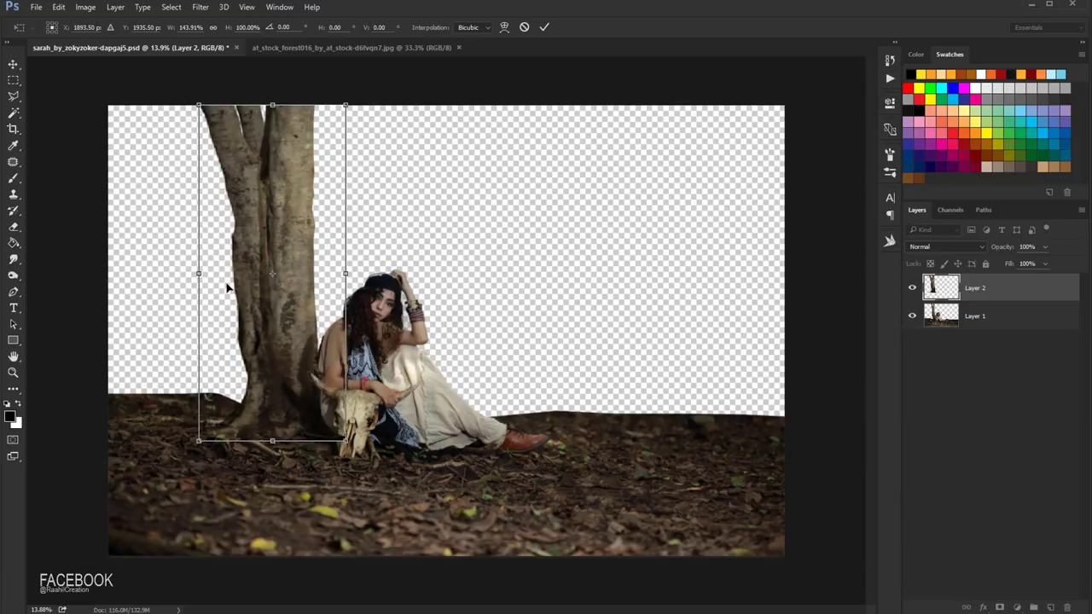
pyautogui.press('Up')
pyautogui.press('Up')
pyautogui.press('Up')
pyautogui.press('Right')
pyautogui.press('Right')
pyautogui.press('Right')
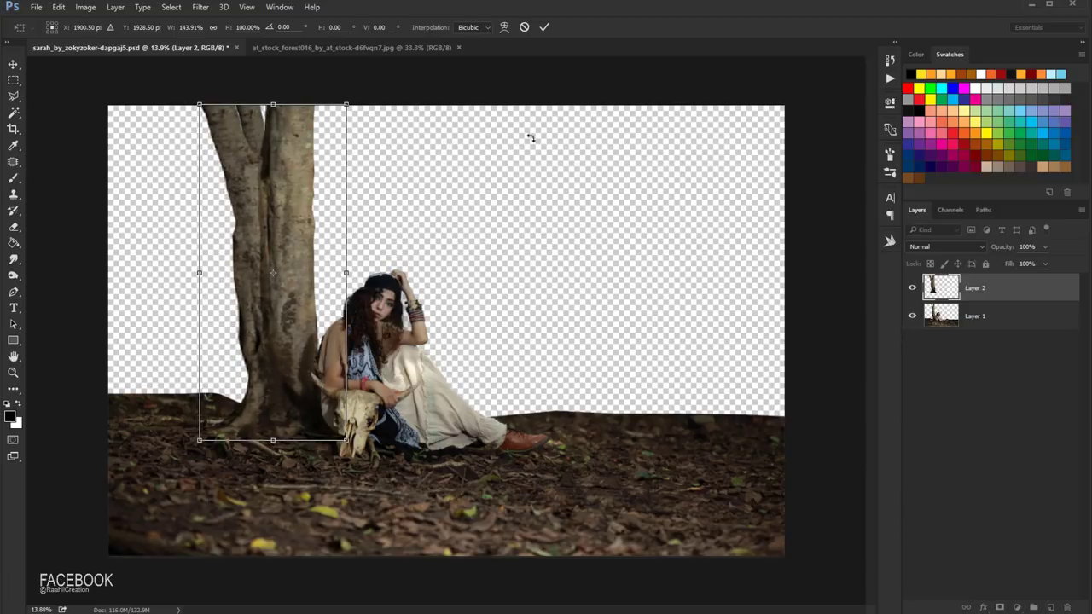
pyautogui.click(546, 28)
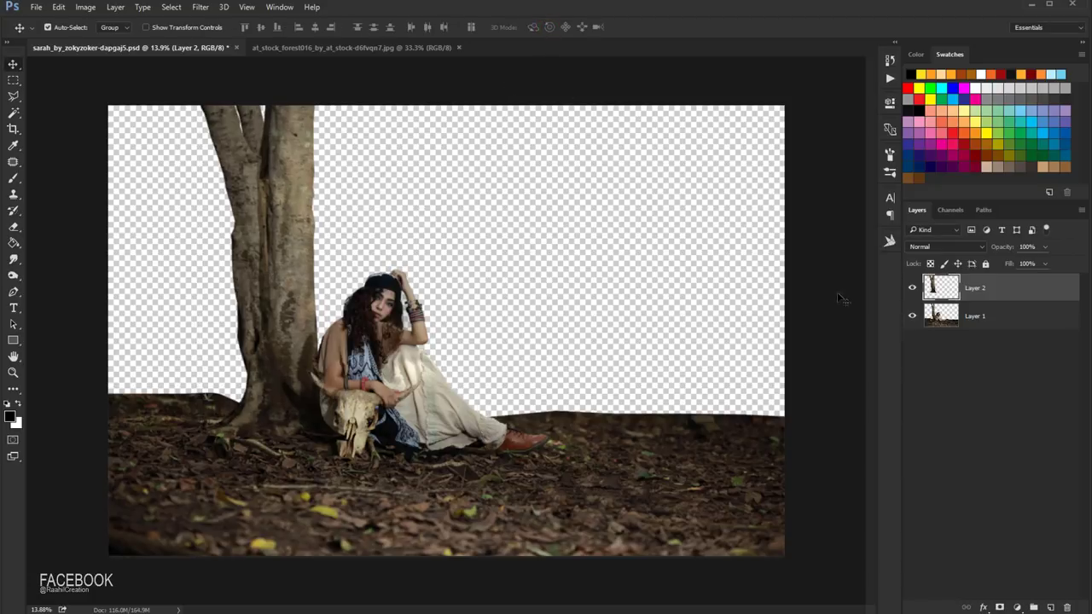
# Erase stray ground and root edges around the tree roots on Layer 2
pyautogui.click(911, 291)
pyautogui.scroll(4, 317, 301)
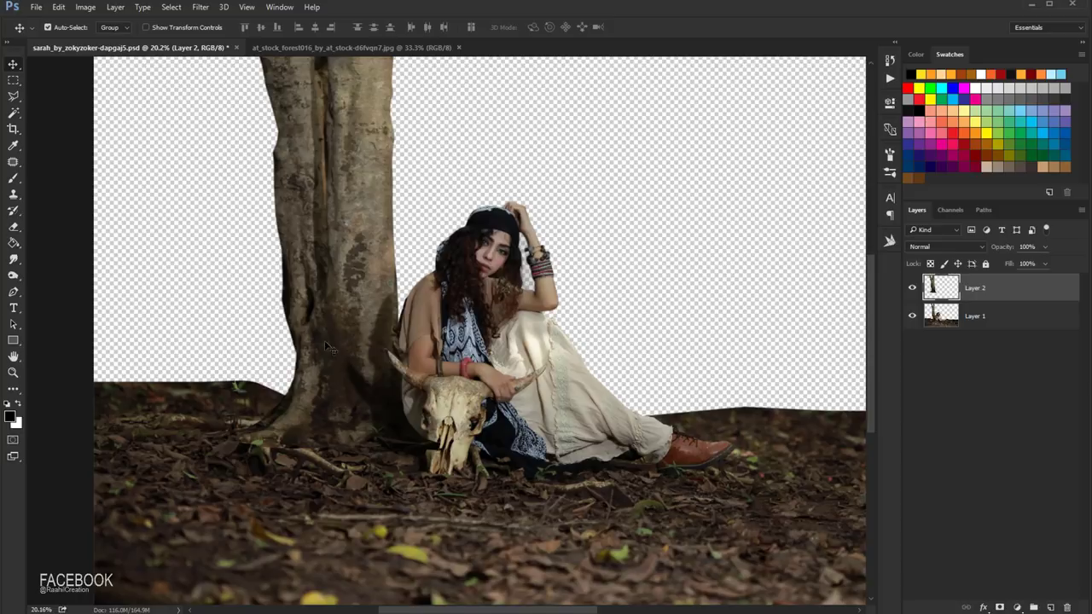
pyautogui.scroll(1, 282, 367)
pyautogui.click(12, 229)
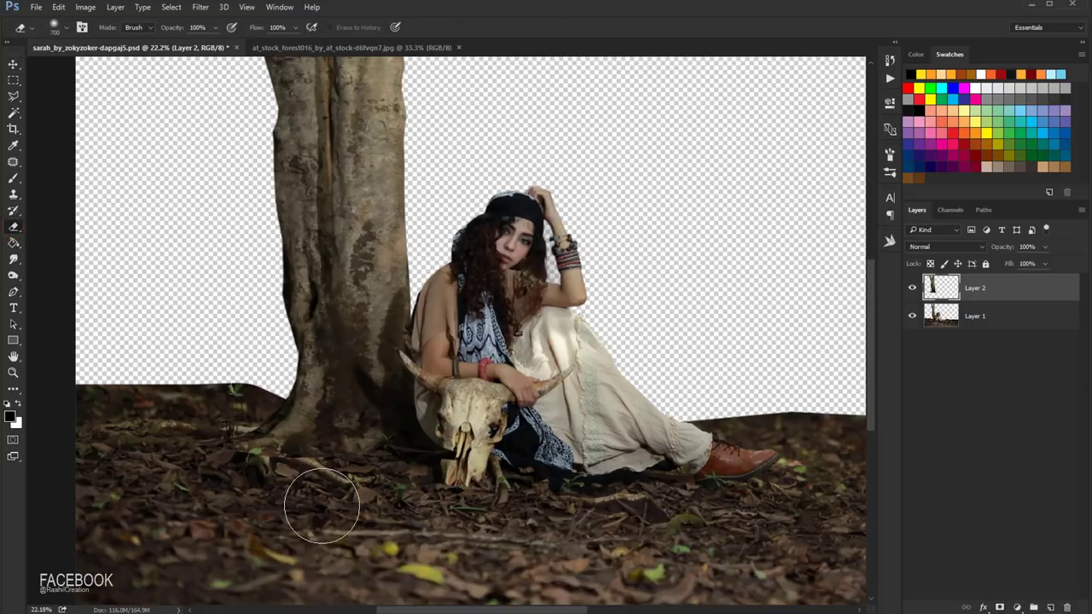
pyautogui.moveTo(311, 464); pyautogui.dragTo(223, 454)
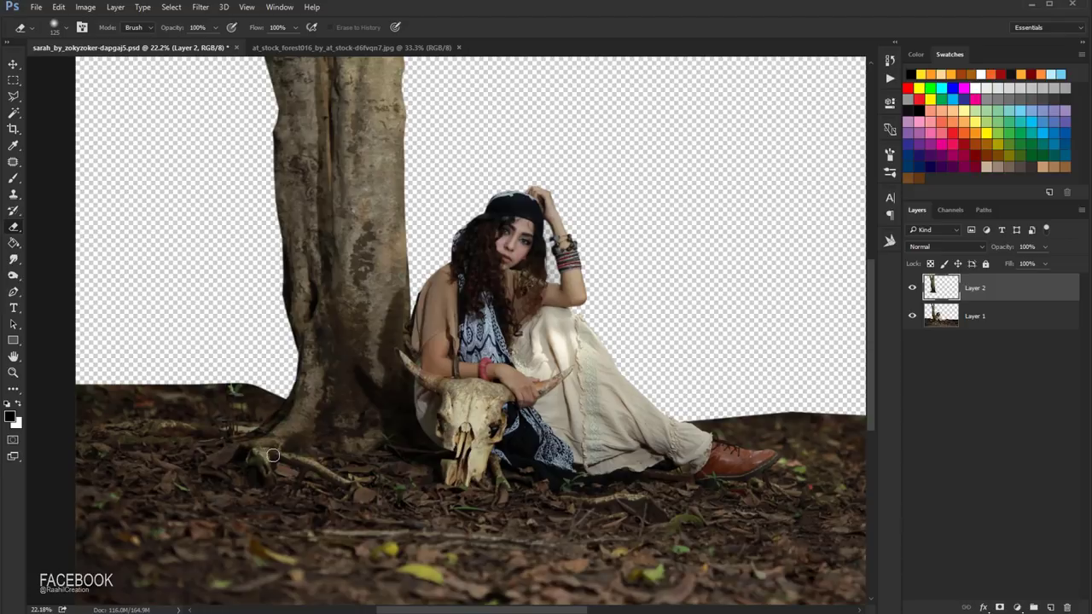
pyautogui.moveTo(335, 466); pyautogui.dragTo(378, 458)
pyautogui.scroll(-2, 338, 461)
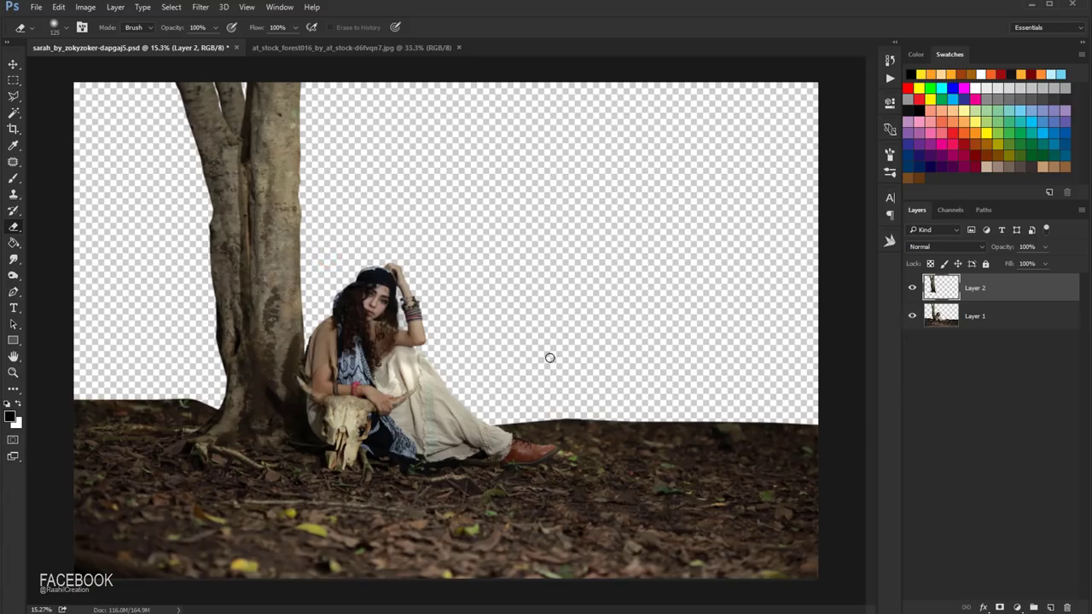
# Select Layer 1 and enlarge the eraser brush to 900
pyautogui.click(953, 318)
pyautogui.scroll(-1, 229, 136)
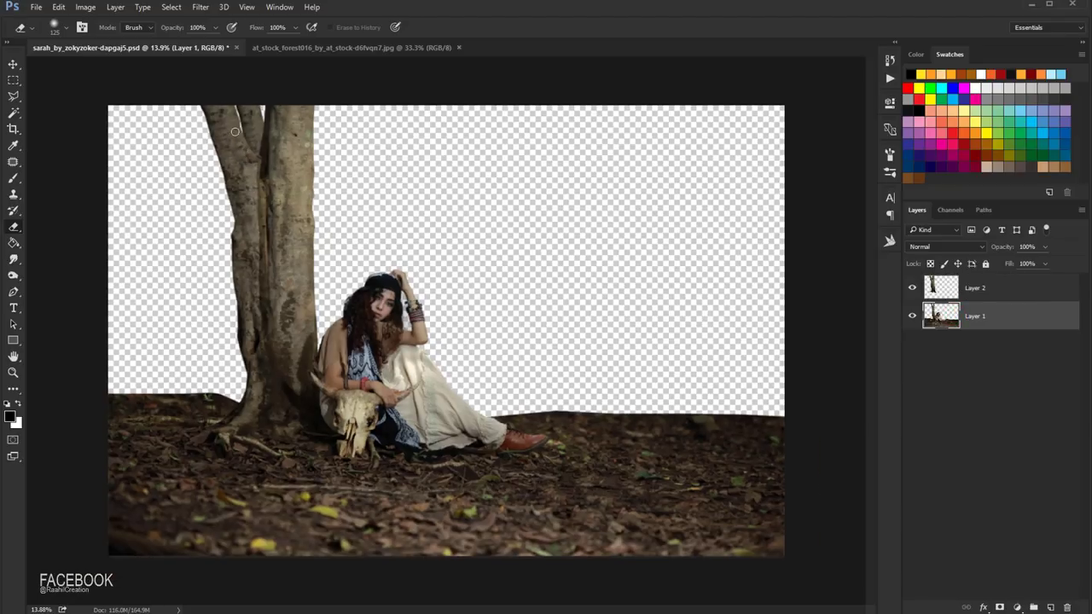
pyautogui.moveTo(235, 131); pyautogui.dragTo(249, 128)
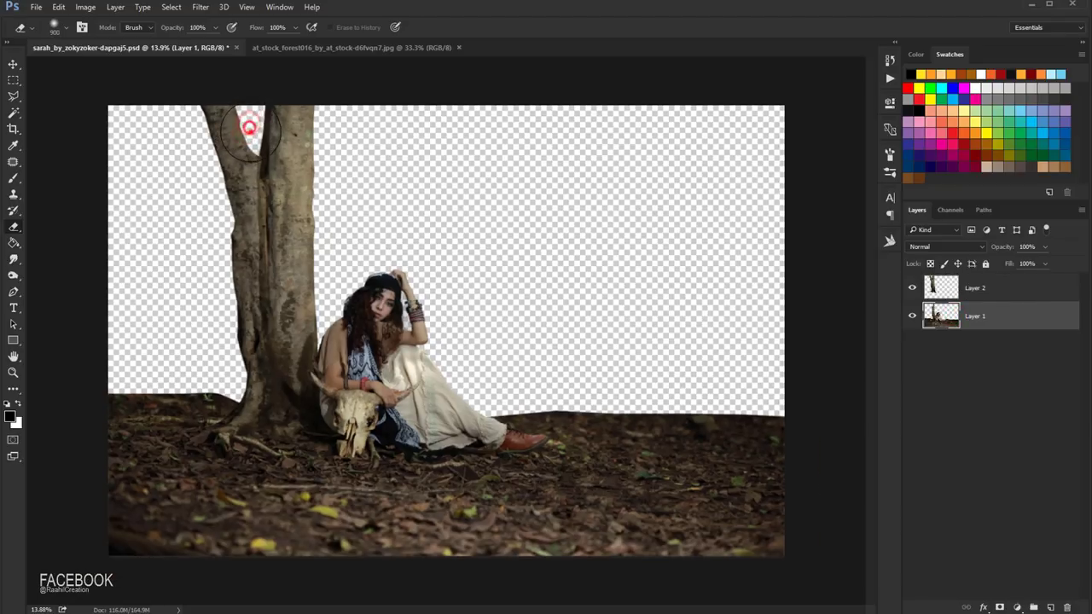
pyautogui.click(13, 65)
pyautogui.scroll(-1, 215, 182)
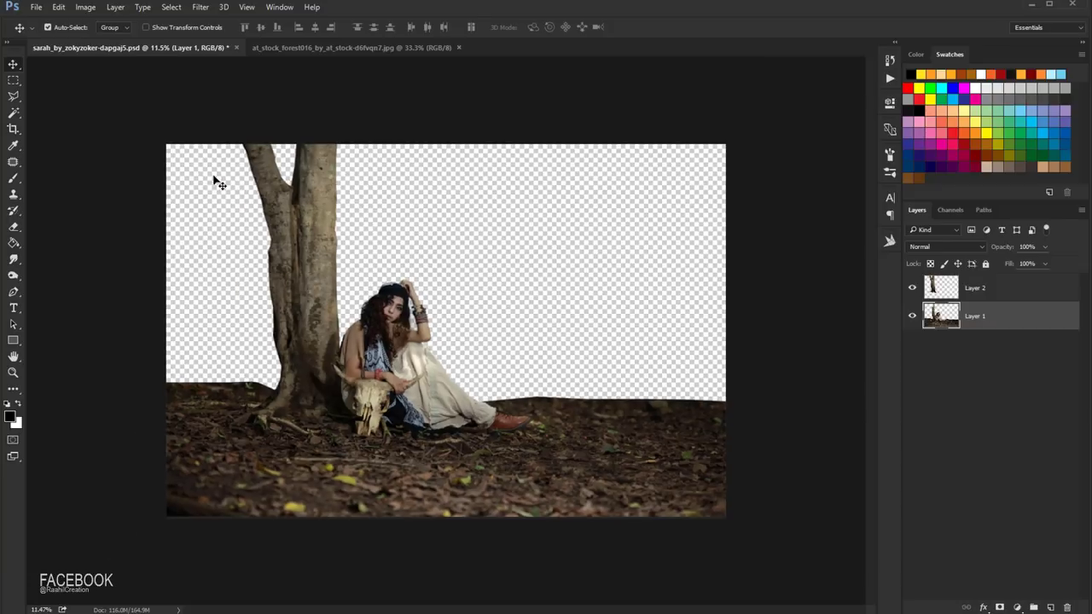
pyautogui.scroll(2, 439, 335)
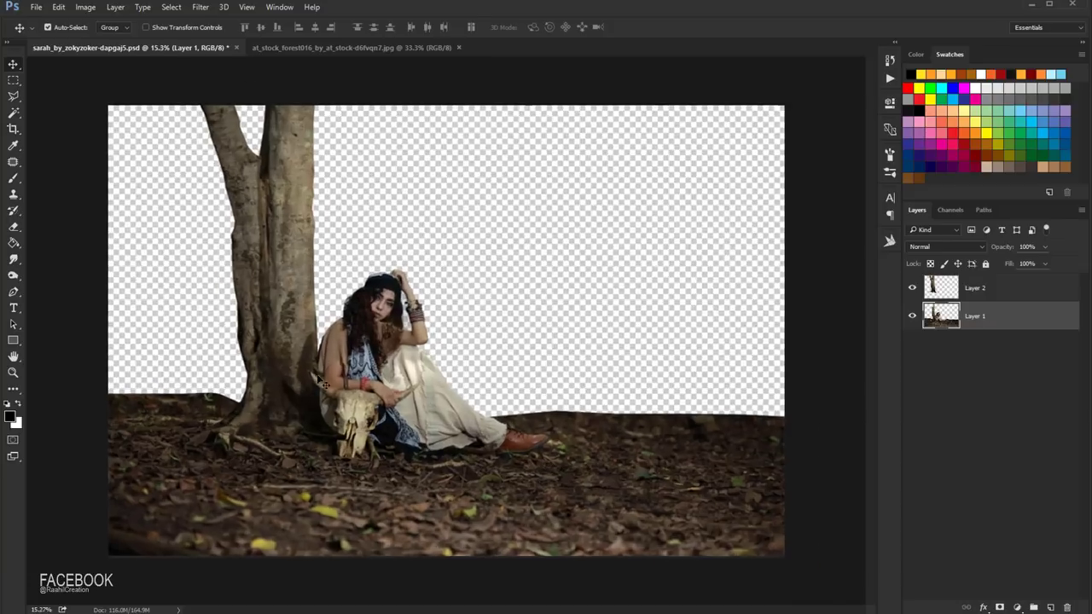
pyautogui.scroll(2, 392, 358)
pyautogui.scroll(2, 342, 383)
pyautogui.scroll(2, 288, 409)
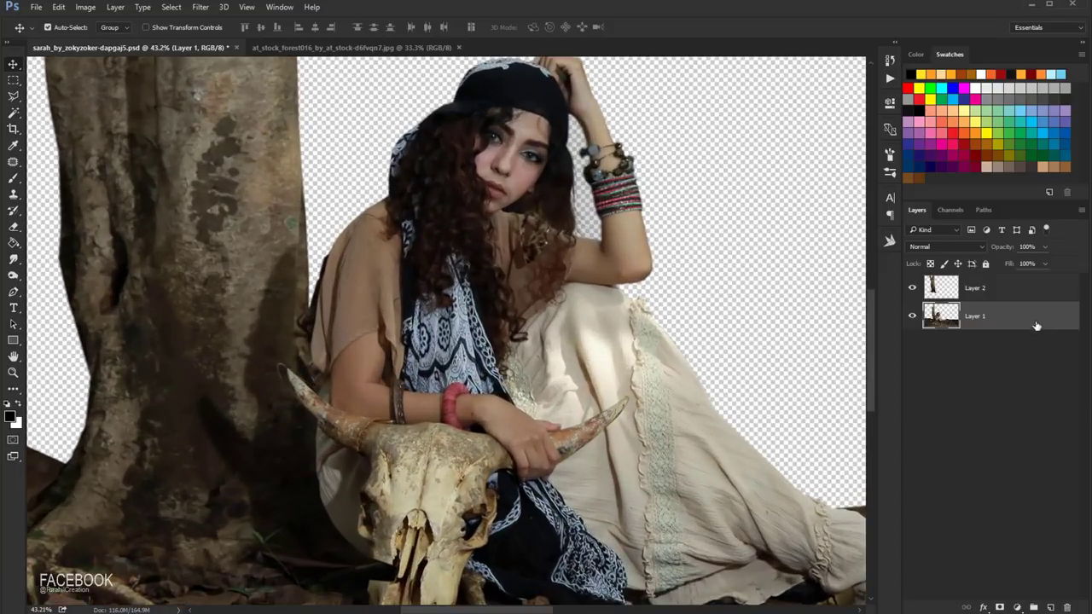
# On Layer 2, erase the leftover edge beside the trunk with a smaller eraser
pyautogui.click(997, 289)
pyautogui.click(16, 228)
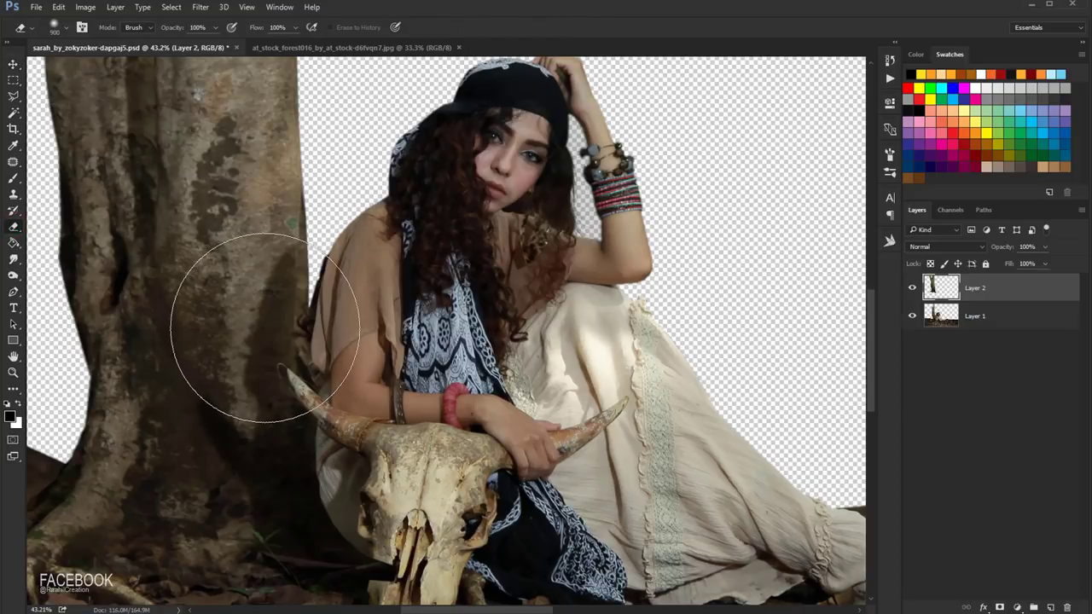
pyautogui.press('[')
pyautogui.press('[')
pyautogui.press('[')
pyautogui.click(286, 376)
pyautogui.moveTo(278, 367)
pyautogui.mouseDown()
pyautogui.moveTo(294, 393)
pyautogui.moveTo(288, 347)
pyautogui.mouseUp()
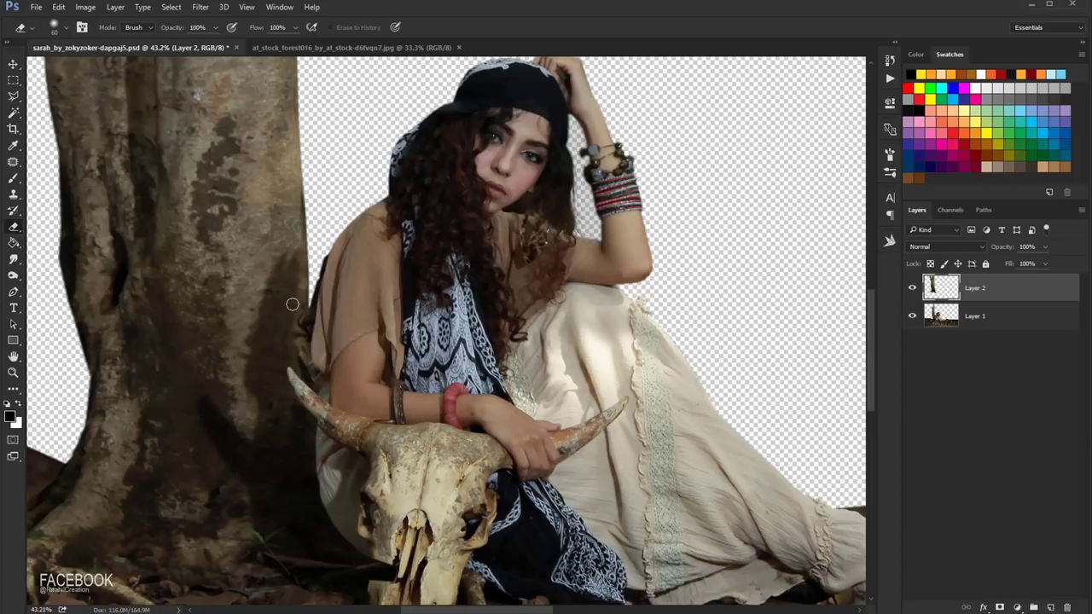
pyautogui.scroll(-3, 268, 384)
# Merge Layer 1 and Layer 2 into one layer
pyautogui.scroll(-2, 270, 372)
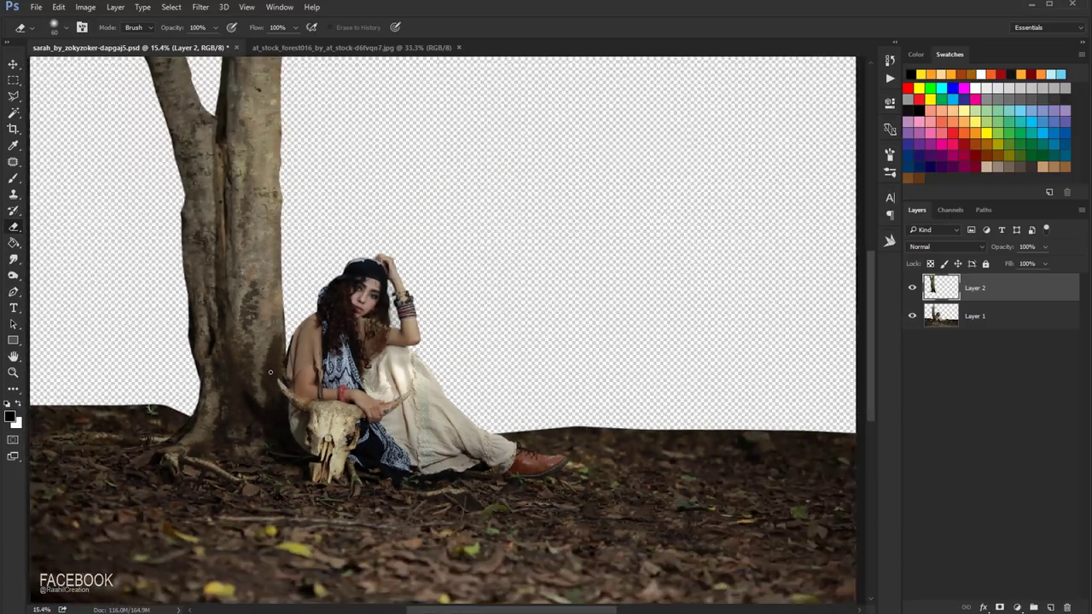
pyautogui.scroll(-2, 271, 372)
pyautogui.keyDown('shift'); pyautogui.click(967, 317); pyautogui.keyUp('shift')
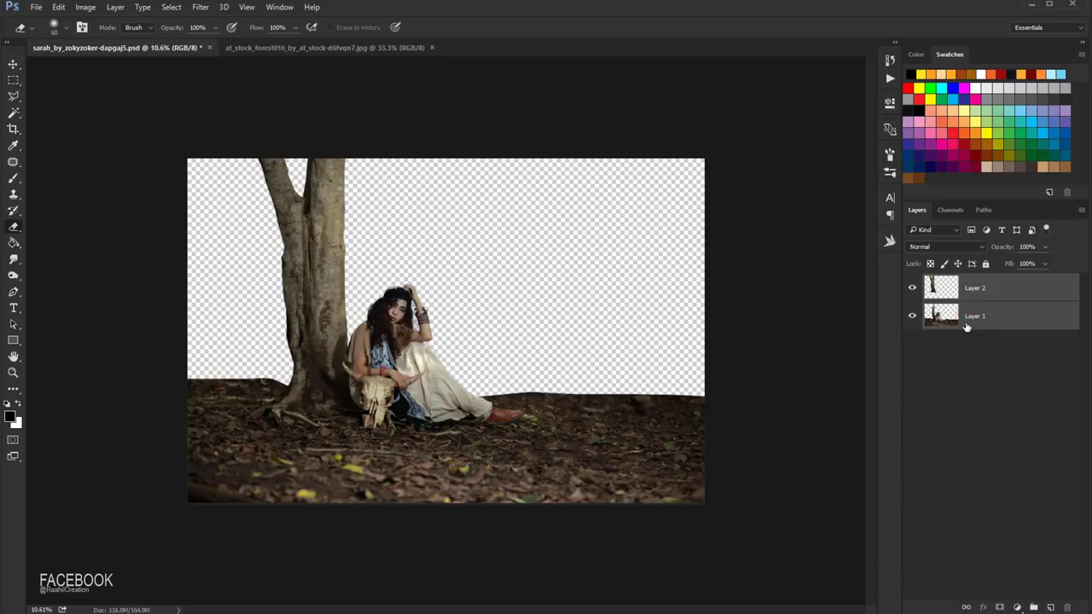
pyautogui.hotkey('ctrl', 'e')
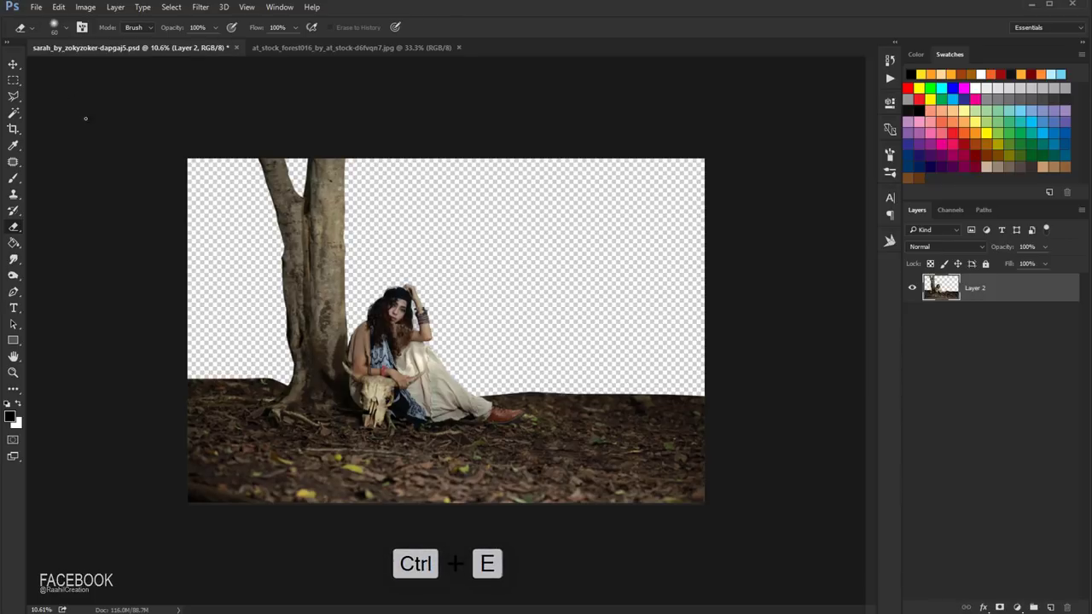
# Drag the misty forest photo into the composition at the canvas's top-left
pyautogui.click(13, 64)
pyautogui.click(298, 50)
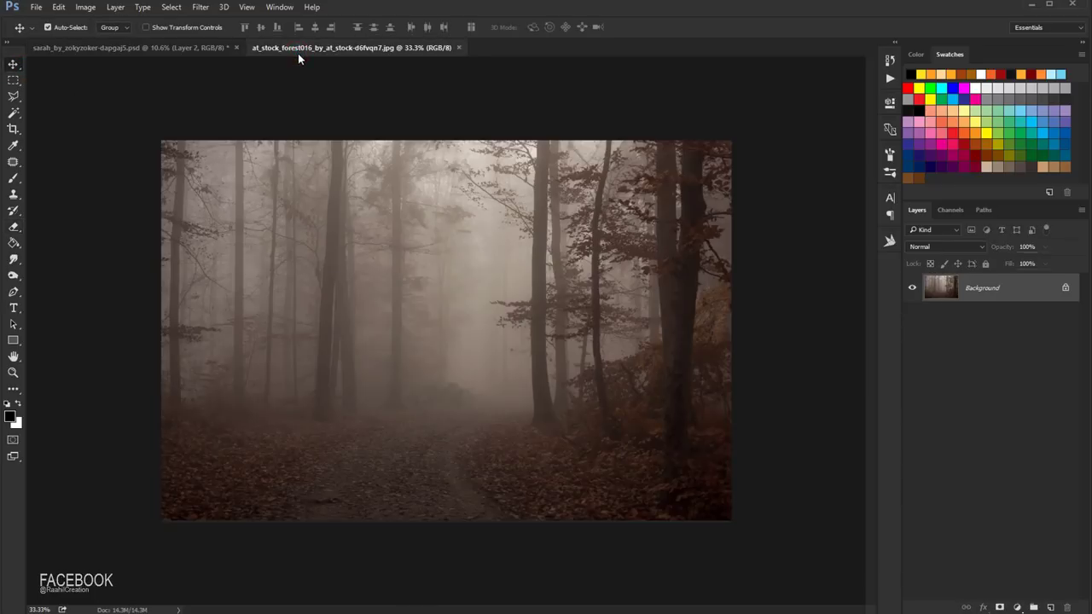
pyautogui.moveTo(344, 193); pyautogui.dragTo(314, 188)
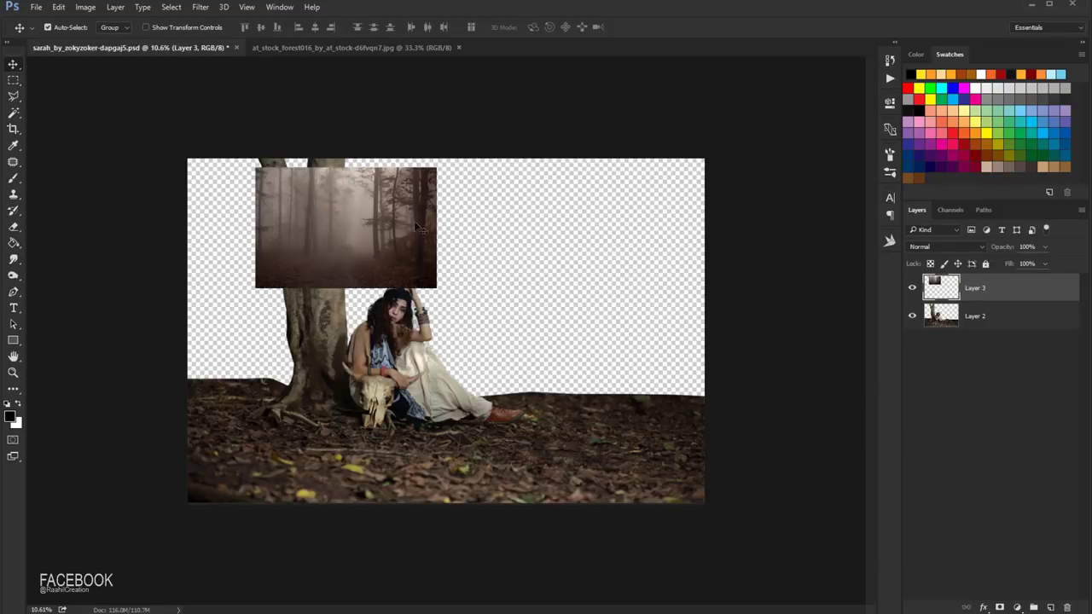
pyautogui.moveTo(405, 223); pyautogui.dragTo(338, 213)
# Enlarge the forest to fill the canvas, flip it horizontally, and place it beneath the woman layer
pyautogui.hotkey('ctrl', 't')
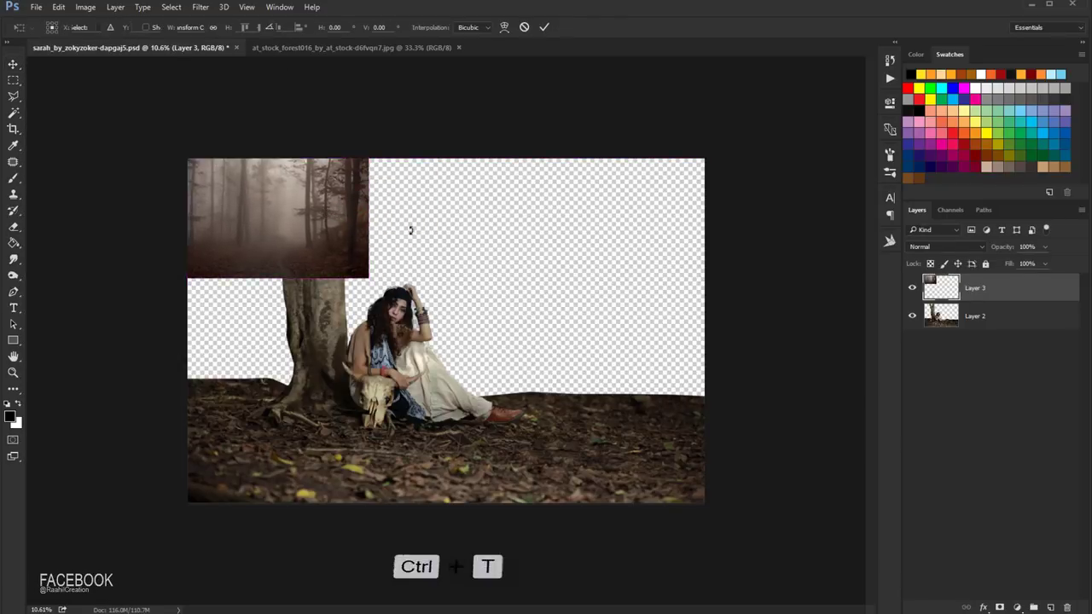
pyautogui.moveTo(368, 278); pyautogui.dragTo(648, 401)
pyautogui.moveTo(614, 299); pyautogui.dragTo(704, 300)
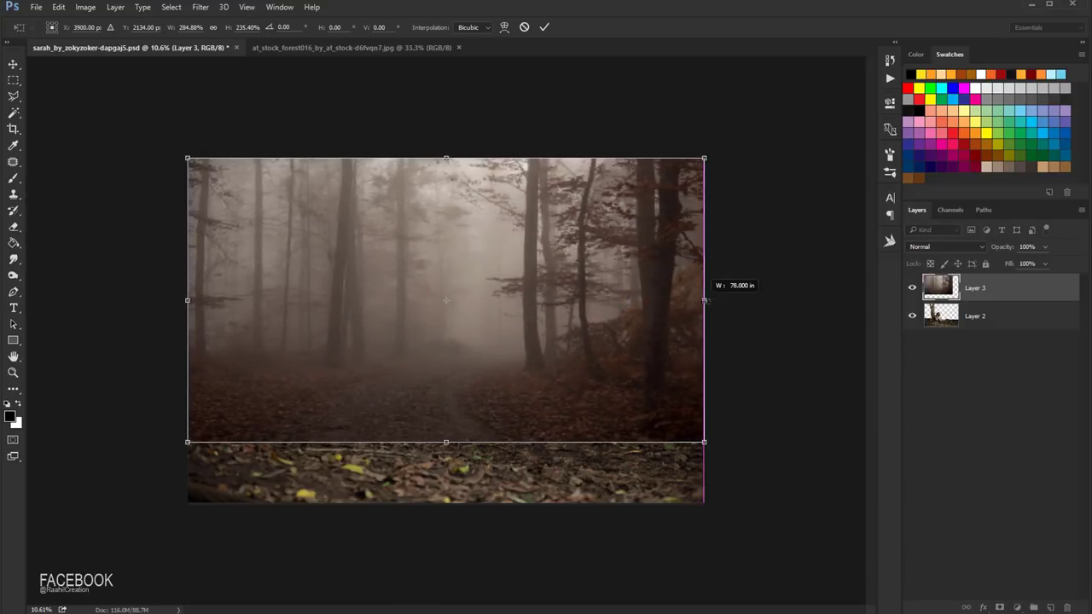
pyautogui.rightClick(705, 301)
pyautogui.click(657, 480)
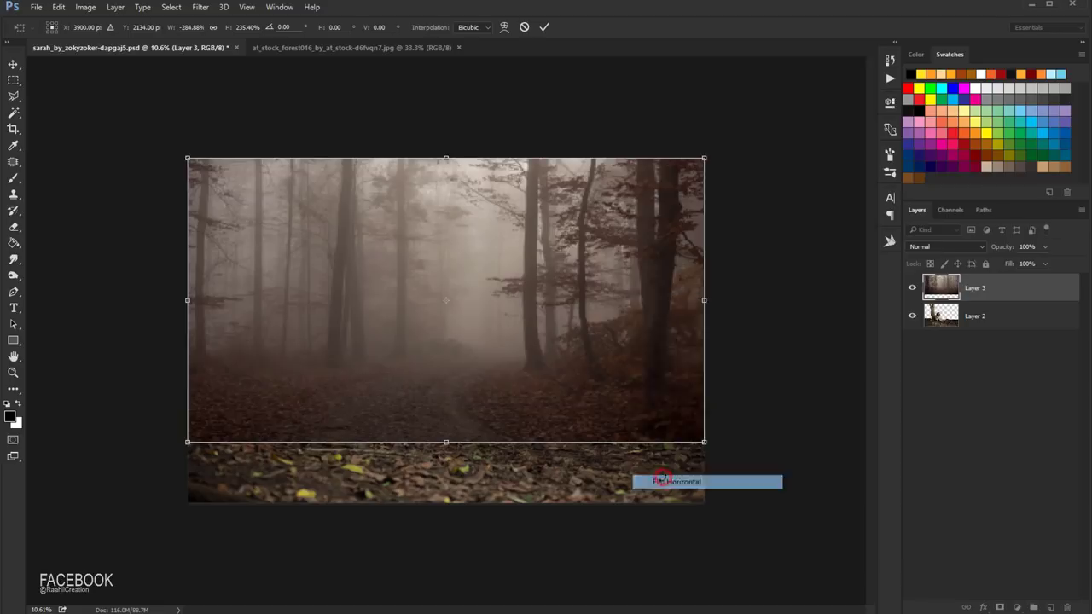
pyautogui.click(546, 28)
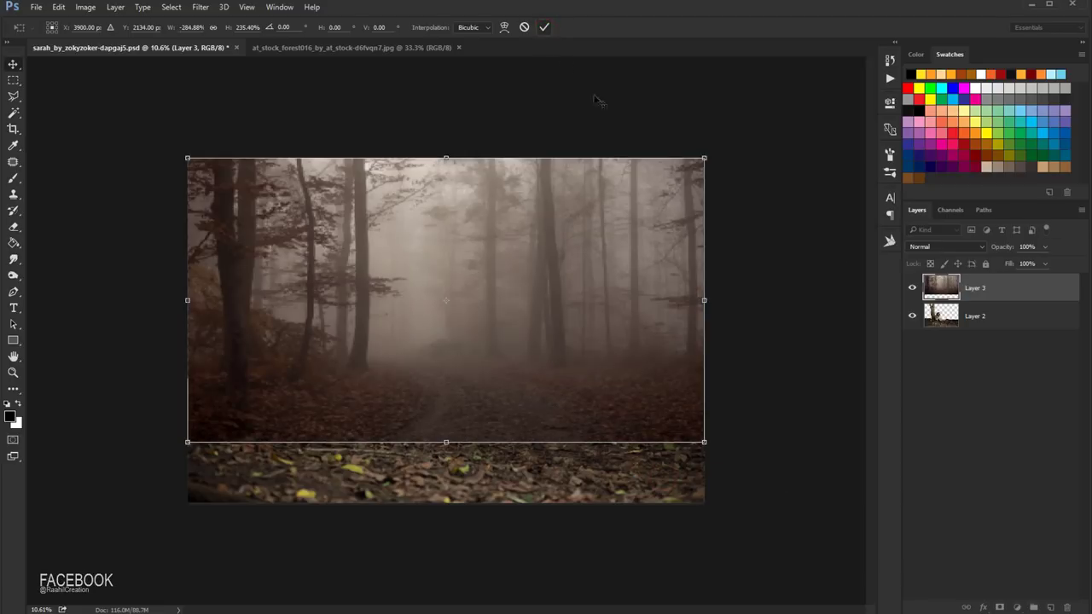
pyautogui.moveTo(1001, 306); pyautogui.dragTo(1000, 337)
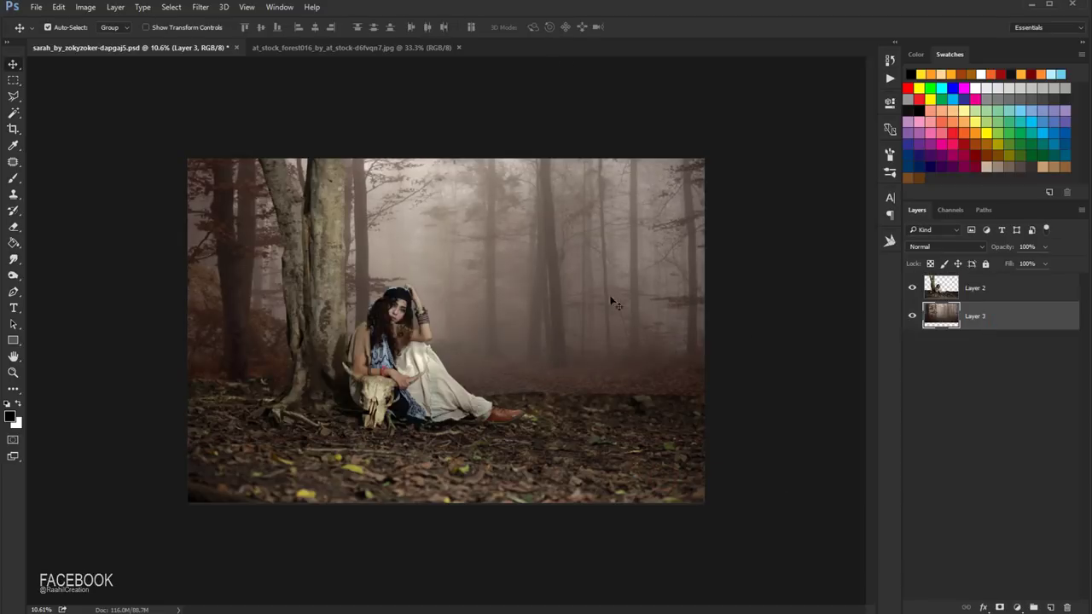
# On Layer 2, erase the lower-left ground with a 400 eraser to reveal the forest floor
pyautogui.scroll(1, 528, 268)
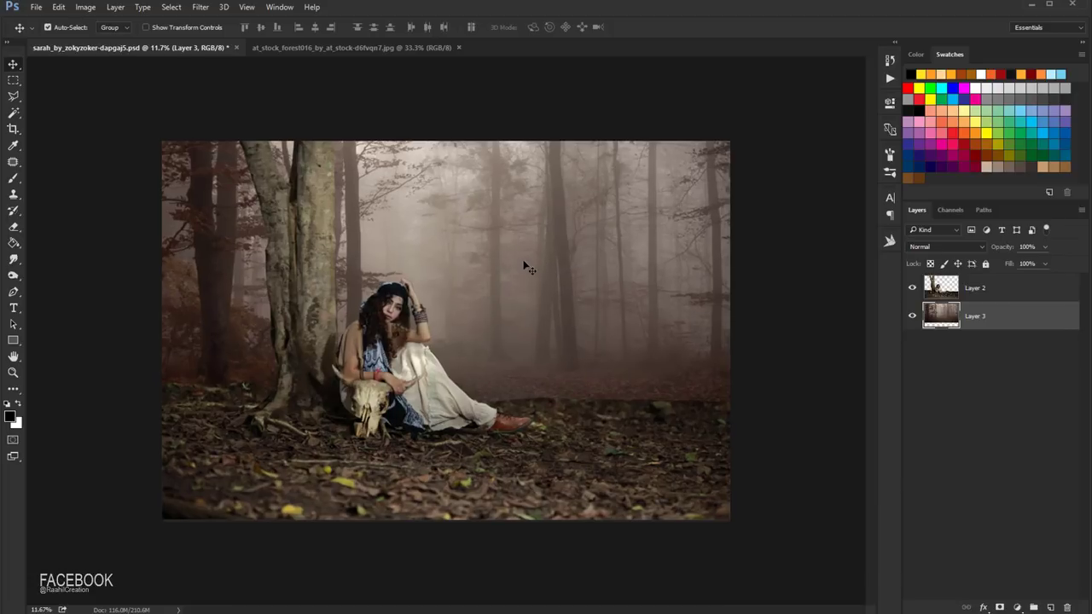
pyautogui.scroll(1, 402, 265)
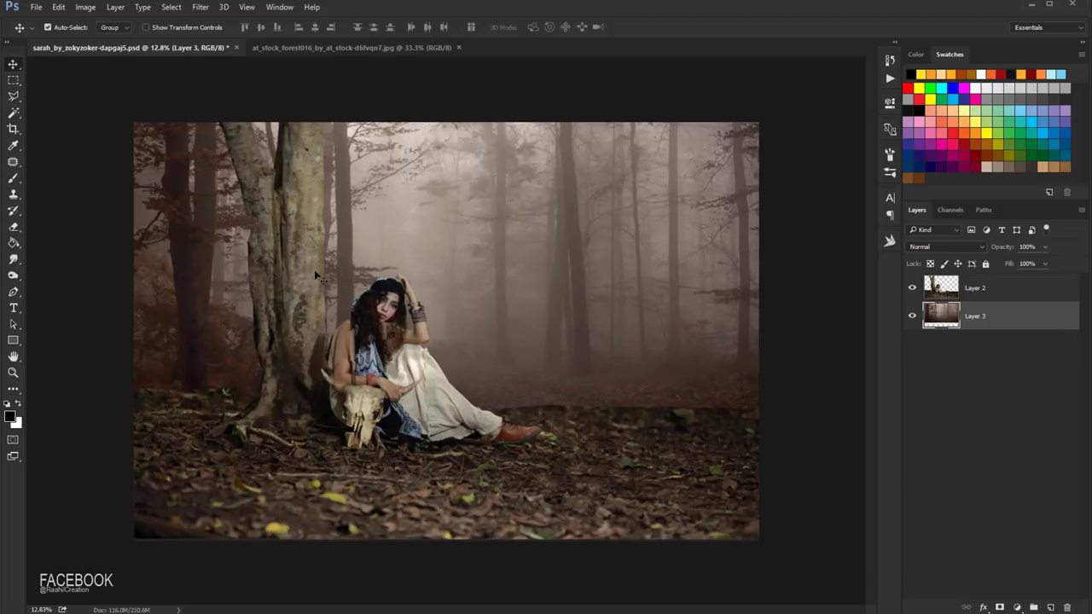
pyautogui.scroll(2, 294, 290)
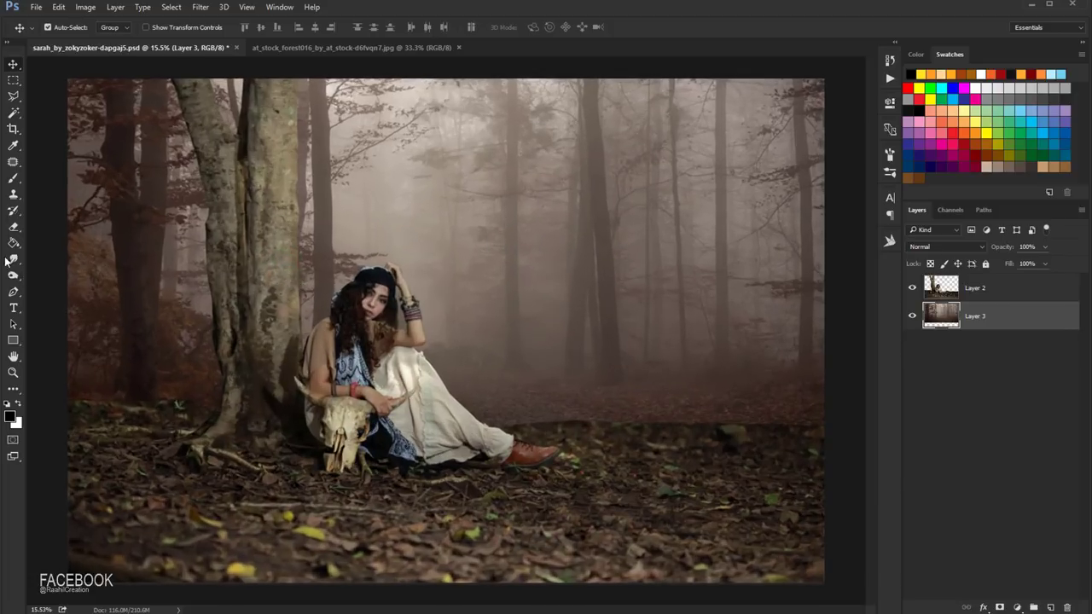
pyautogui.click(14, 226)
pyautogui.scroll(1, 198, 307)
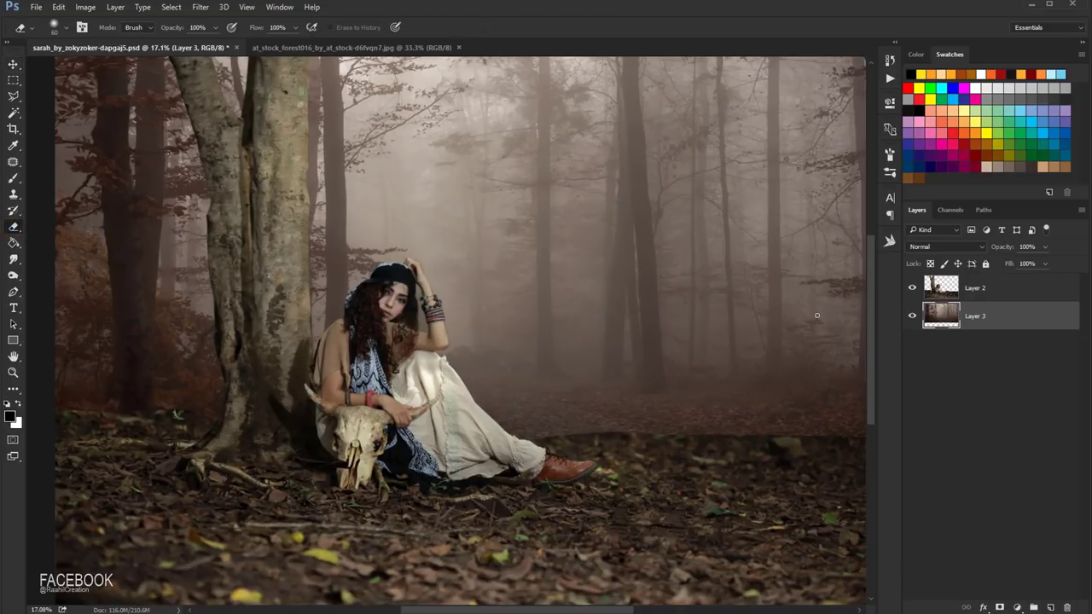
pyautogui.click(973, 288)
pyautogui.moveTo(342, 361); pyautogui.dragTo(478, 347)
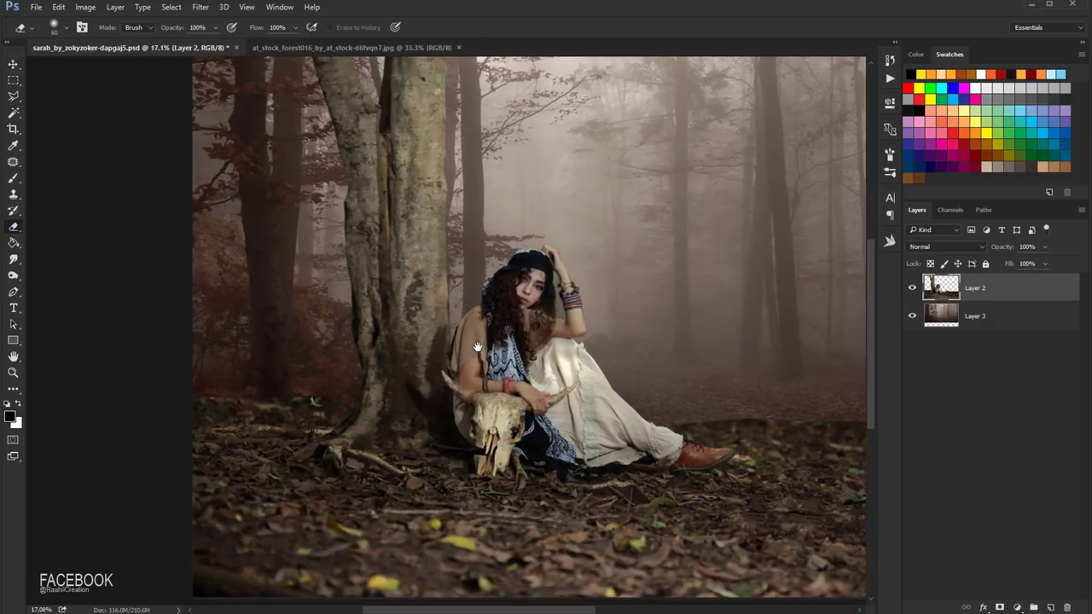
pyautogui.scroll(1, 288, 385)
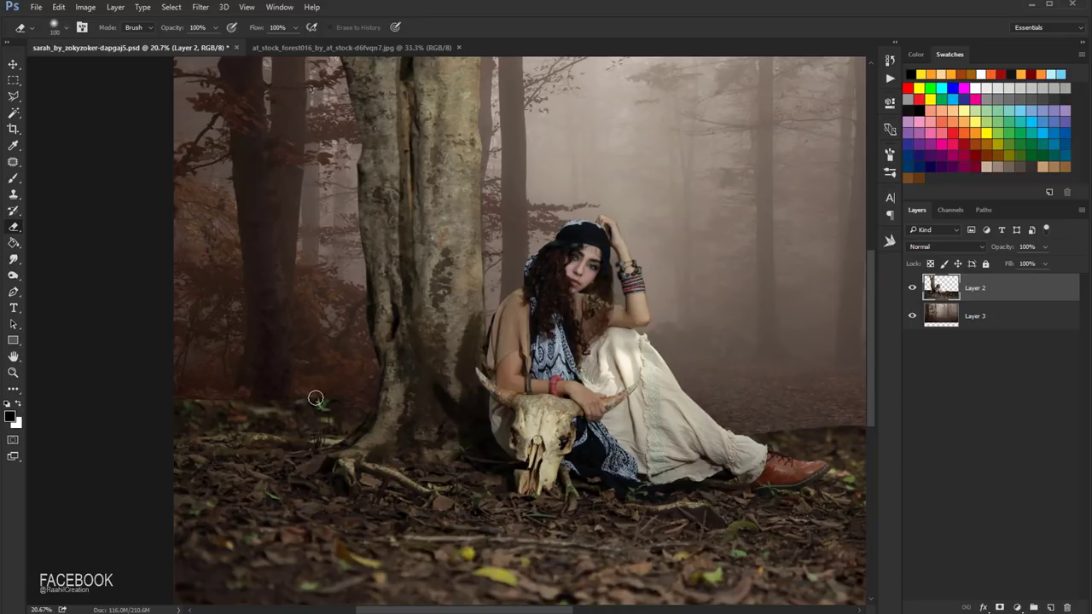
pyautogui.press(']')
pyautogui.press(']')
pyautogui.press(']')
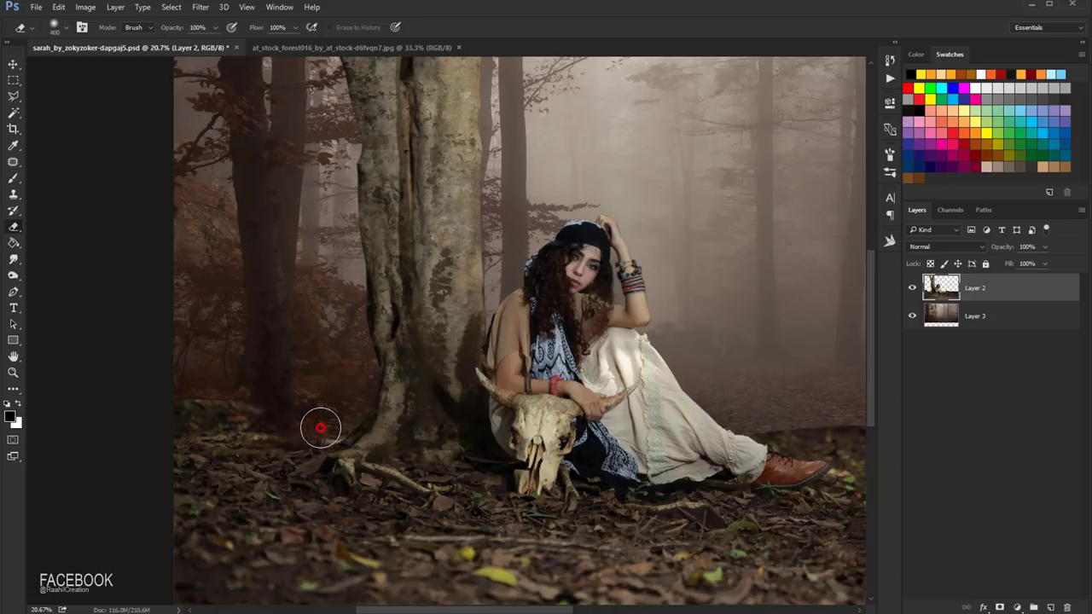
pyautogui.moveTo(320, 428); pyautogui.dragTo(188, 397)
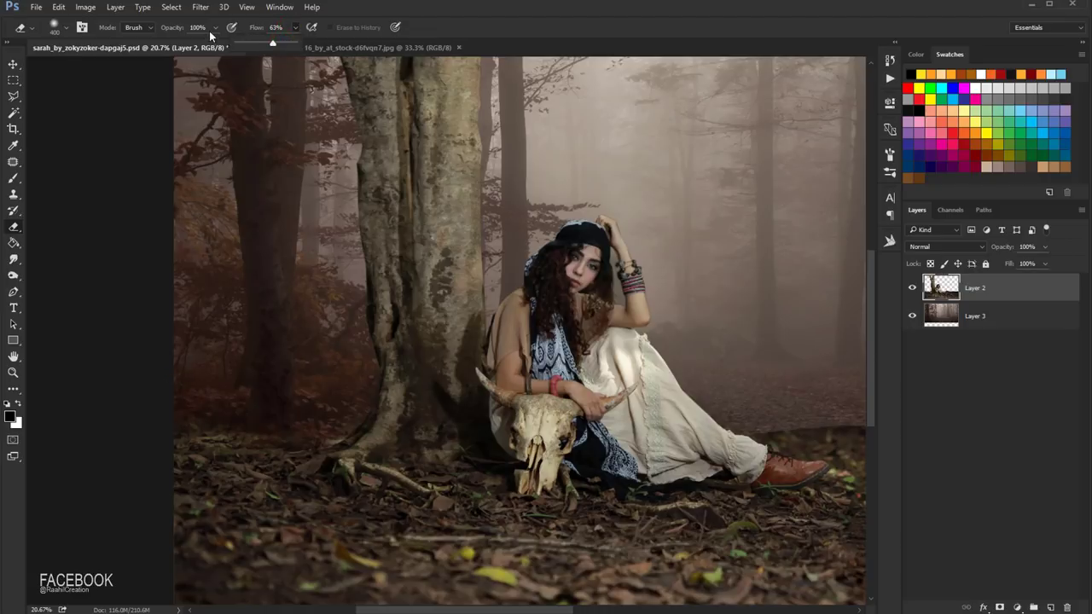
# Lower eraser opacity to 54% and soften edges near the trees and roots with a 700 brush
pyautogui.click(214, 28)
pyautogui.press(']')
pyautogui.press(']')
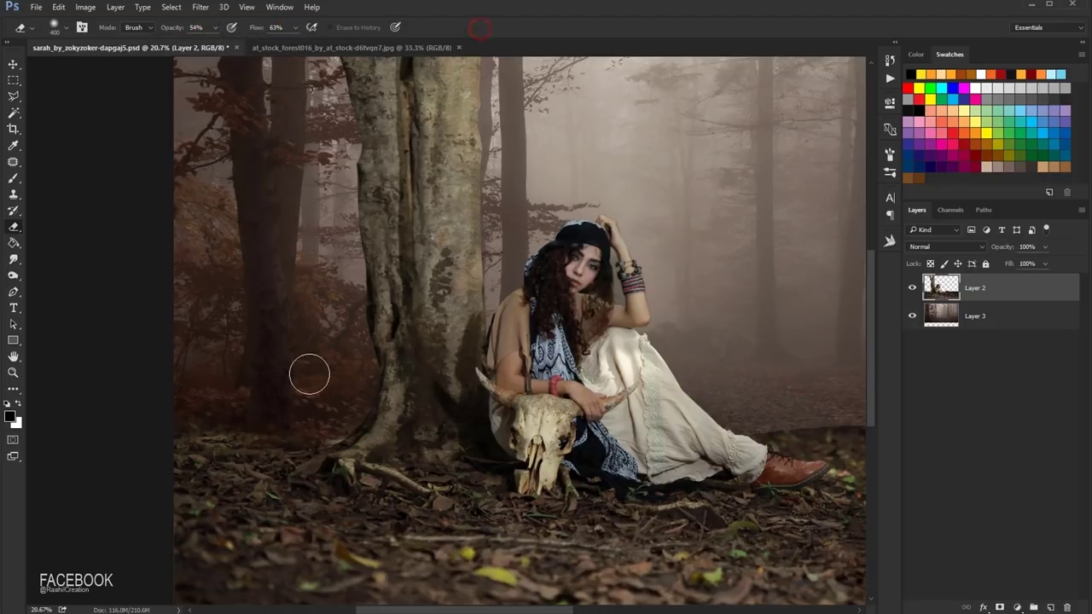
pyautogui.press(']')
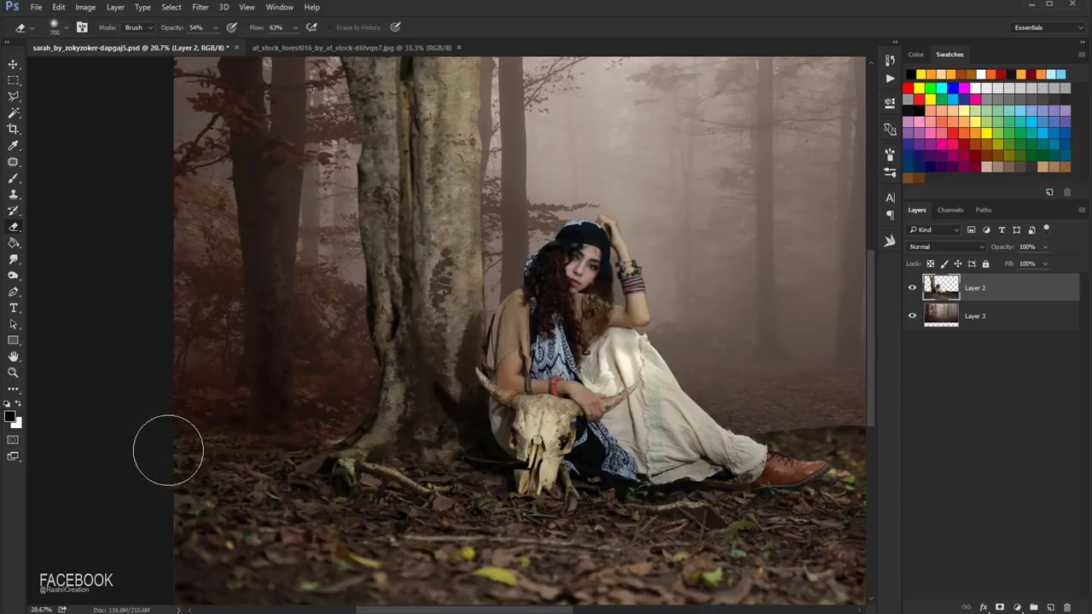
pyautogui.click(315, 421)
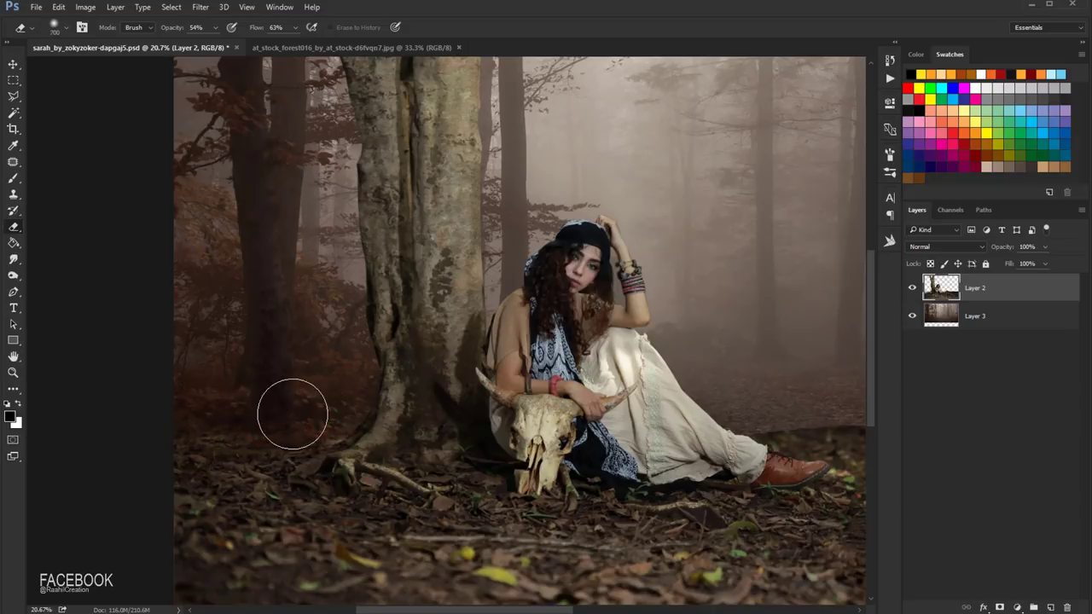
pyautogui.scroll(-3, 290, 410)
pyautogui.scroll(2, 231, 401)
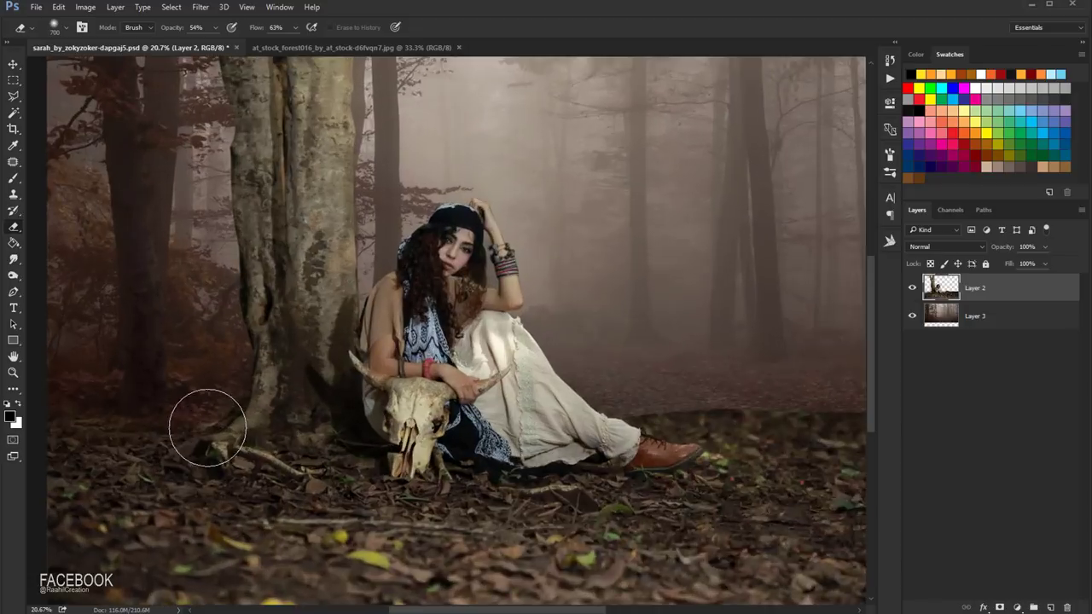
pyautogui.scroll(2, 207, 426)
pyautogui.scroll(2, 195, 419)
pyautogui.scroll(1, 205, 426)
pyautogui.press('[')
pyautogui.press('[')
pyautogui.press('[')
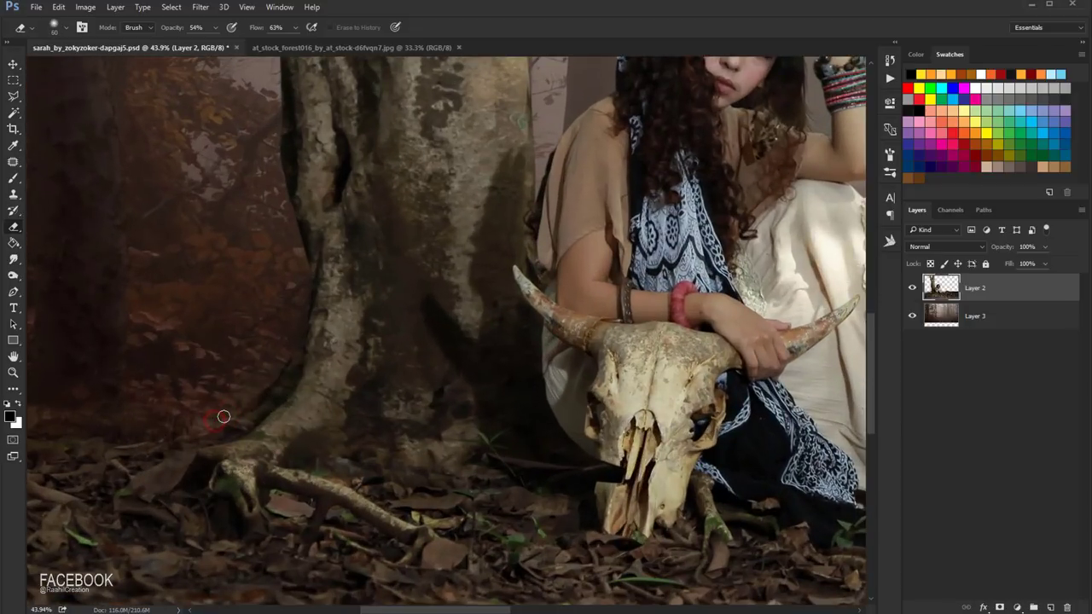
pyautogui.scroll(-3, 213, 418)
# Blend the ground edge into the fog with a 900 eraser, undoing the last stroke
pyautogui.scroll(-1, 246, 407)
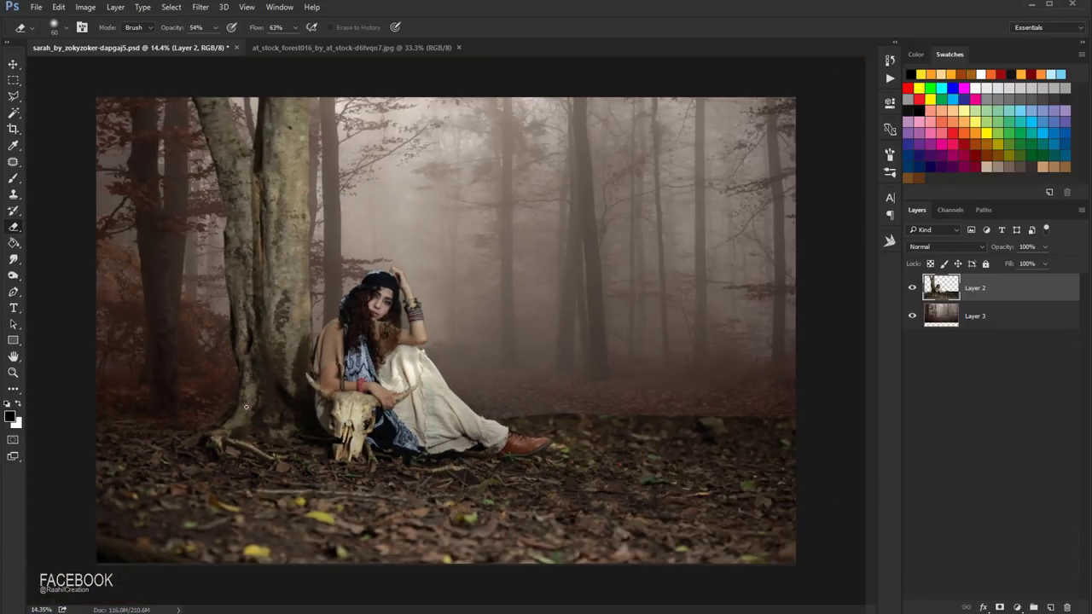
pyautogui.press(']')
pyautogui.press(']')
pyautogui.press(']')
pyautogui.press(']')
pyautogui.press(']')
pyautogui.press(']')
pyautogui.press(']')
pyautogui.press(']')
pyautogui.moveTo(724, 415)
pyautogui.mouseDown()
pyautogui.moveTo(780, 415)
pyautogui.moveTo(574, 393)
pyautogui.moveTo(770, 402)
pyautogui.moveTo(531, 384)
pyautogui.moveTo(558, 392)
pyautogui.mouseUp()
pyautogui.moveTo(517, 387)
pyautogui.mouseDown()
pyautogui.moveTo(574, 385)
pyautogui.moveTo(745, 434)
pyautogui.mouseUp()
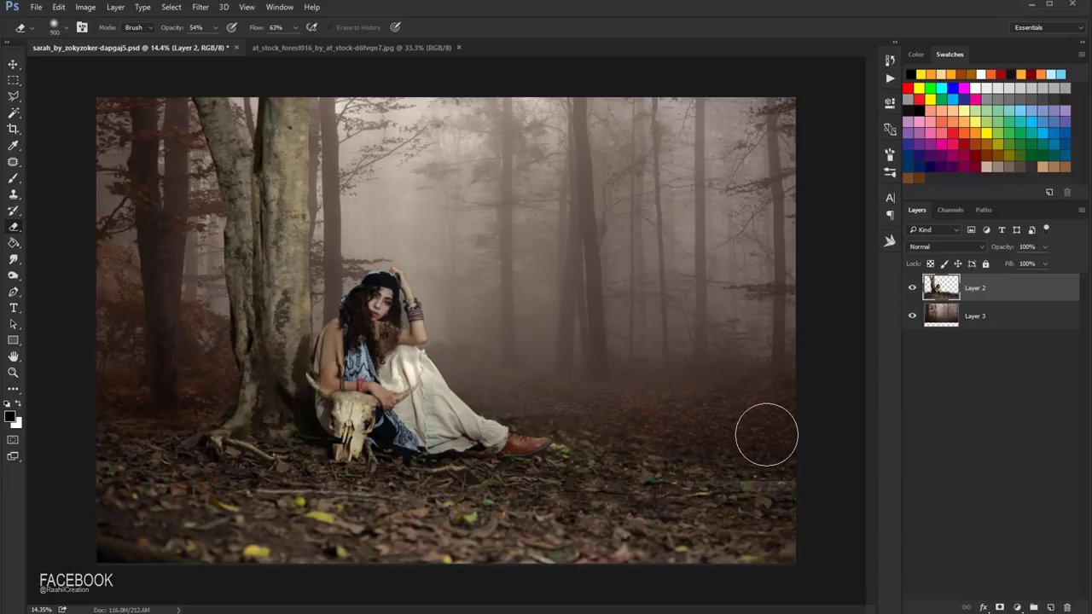
pyautogui.hotkey('ctrl', 'z')
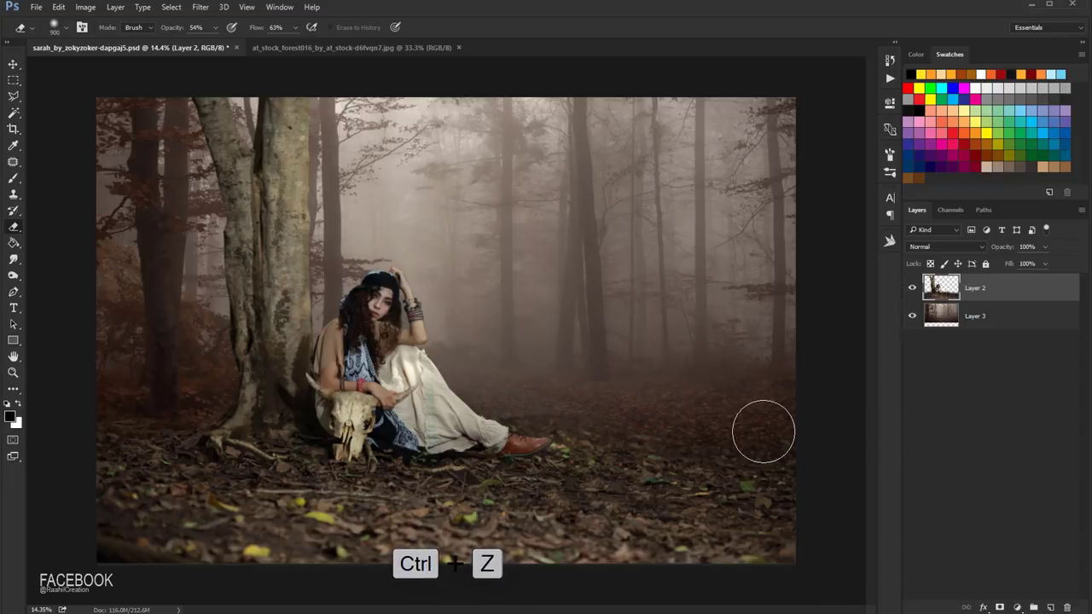
# Zoom in and erase the ground edge beside the shoe with a smaller eraser
pyautogui.hotkey('ctrl', '+')
pyautogui.scroll(1, 587, 407)
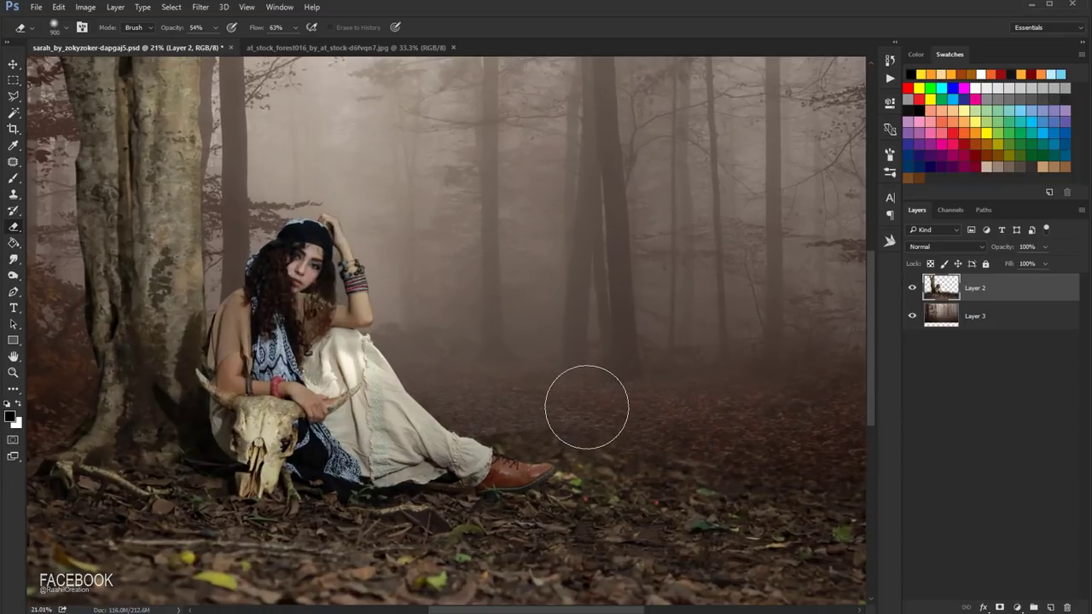
pyautogui.scroll(1, 585, 409)
pyautogui.press('[')
pyautogui.press('[')
pyautogui.press('[')
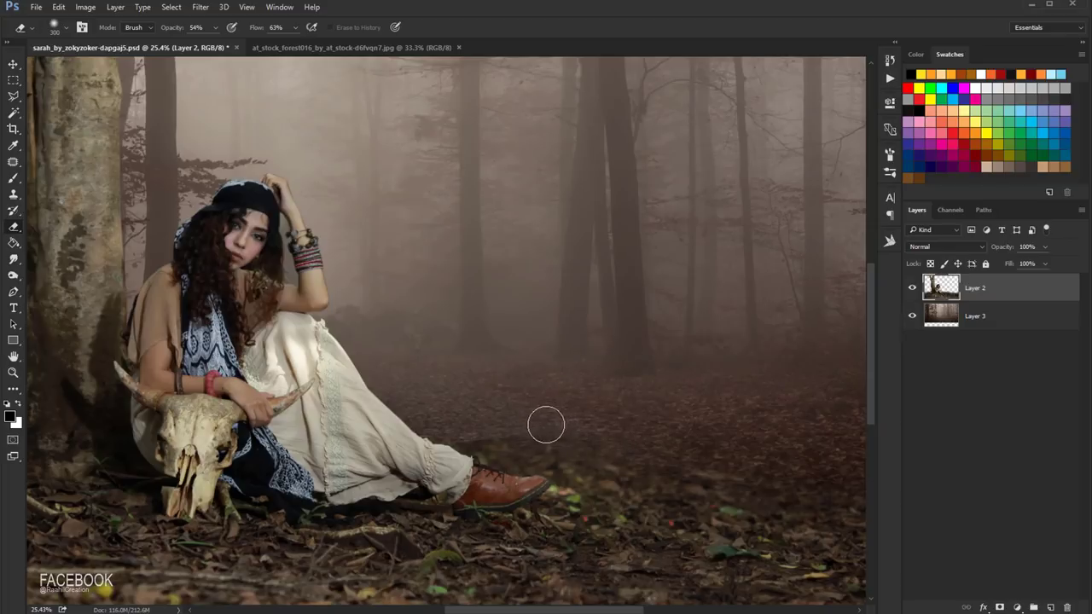
pyautogui.click(543, 442)
pyautogui.click(564, 449)
pyautogui.click(480, 432)
# Dab away the remaining ground edge near the shoe with a 200 eraser
pyautogui.scroll(5, 471, 426)
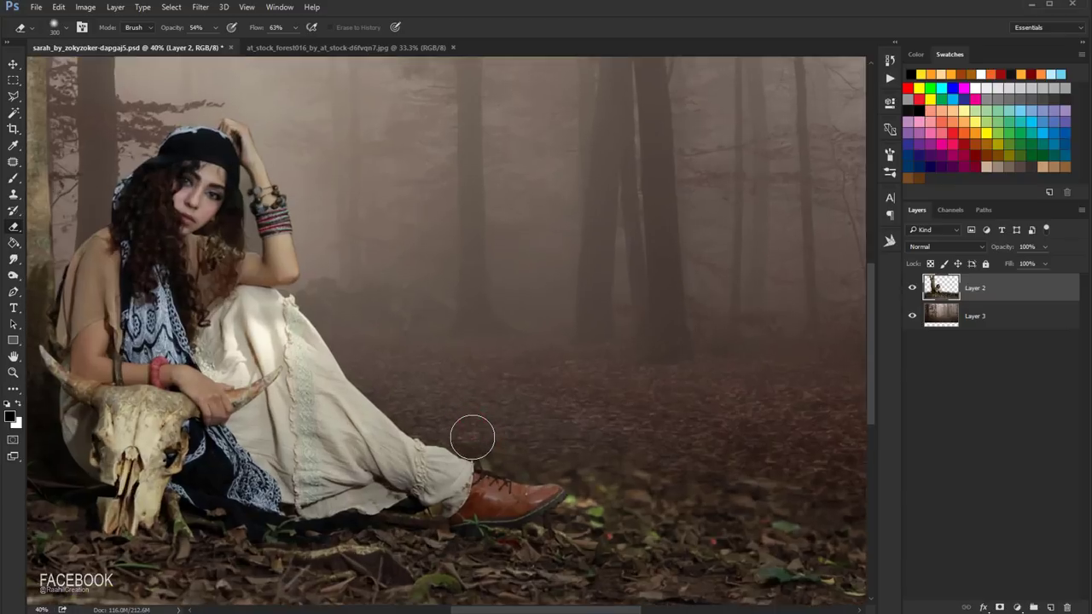
pyautogui.press('[')
pyautogui.press('[')
pyautogui.press('[')
pyautogui.press('[')
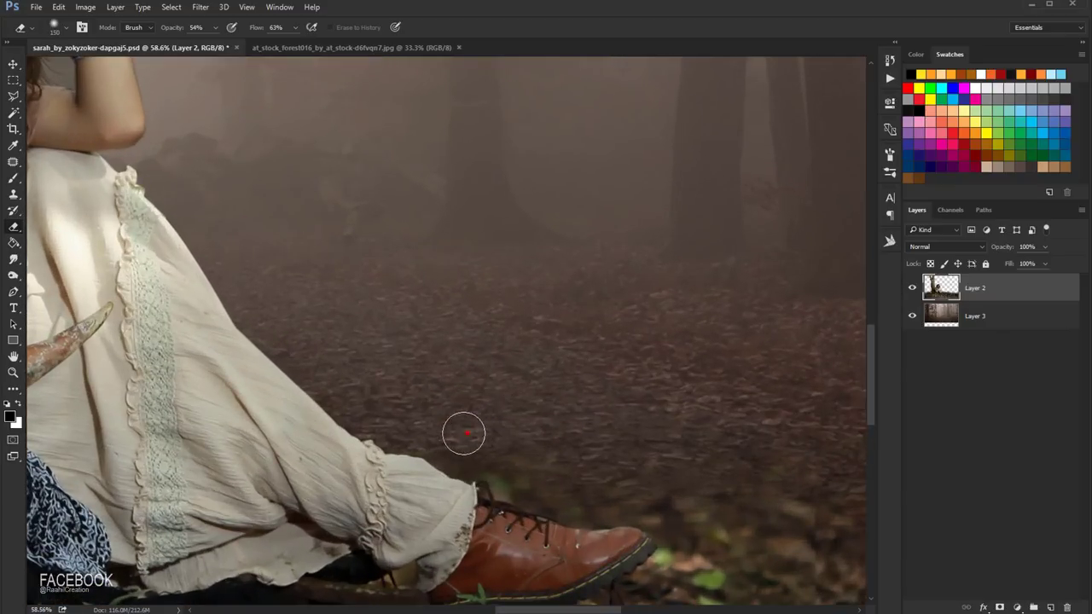
pyautogui.click(444, 433)
pyautogui.click(505, 444)
pyautogui.scroll(-2, 562, 438)
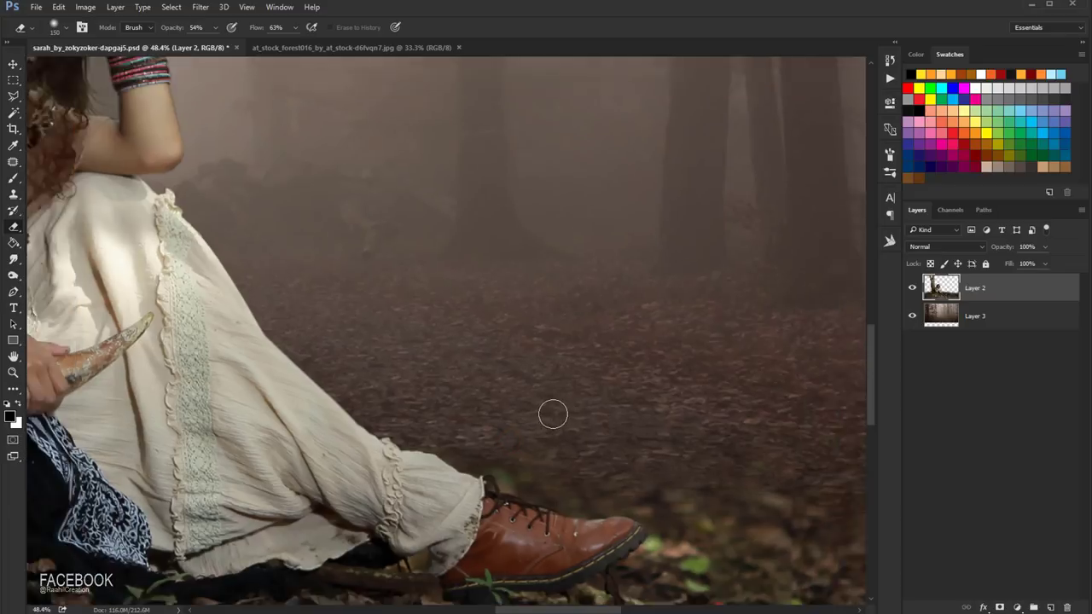
pyautogui.scroll(-2, 551, 415)
pyautogui.scroll(-2, 551, 409)
pyautogui.scroll(-1, 548, 395)
pyautogui.scroll(-1, 545, 389)
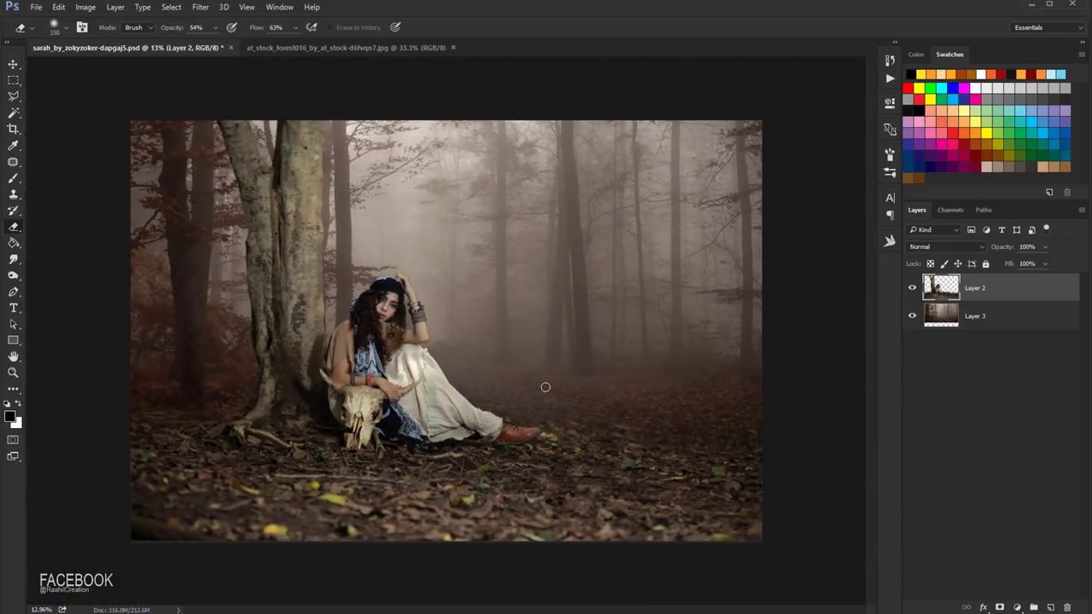
pyautogui.scroll(-1, 372, 304)
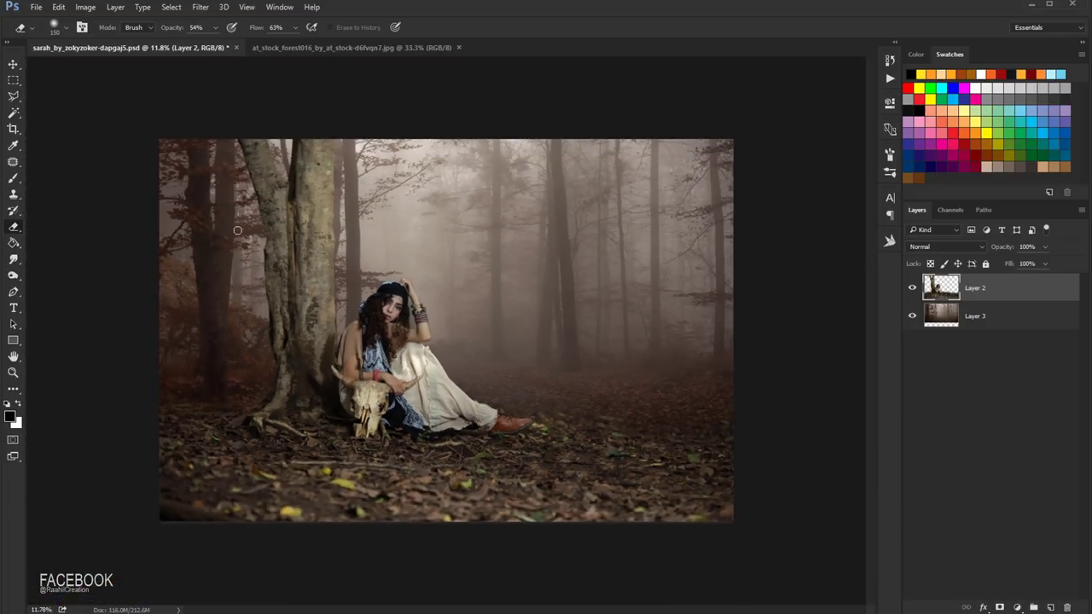
pyautogui.scroll(1, 469, 353)
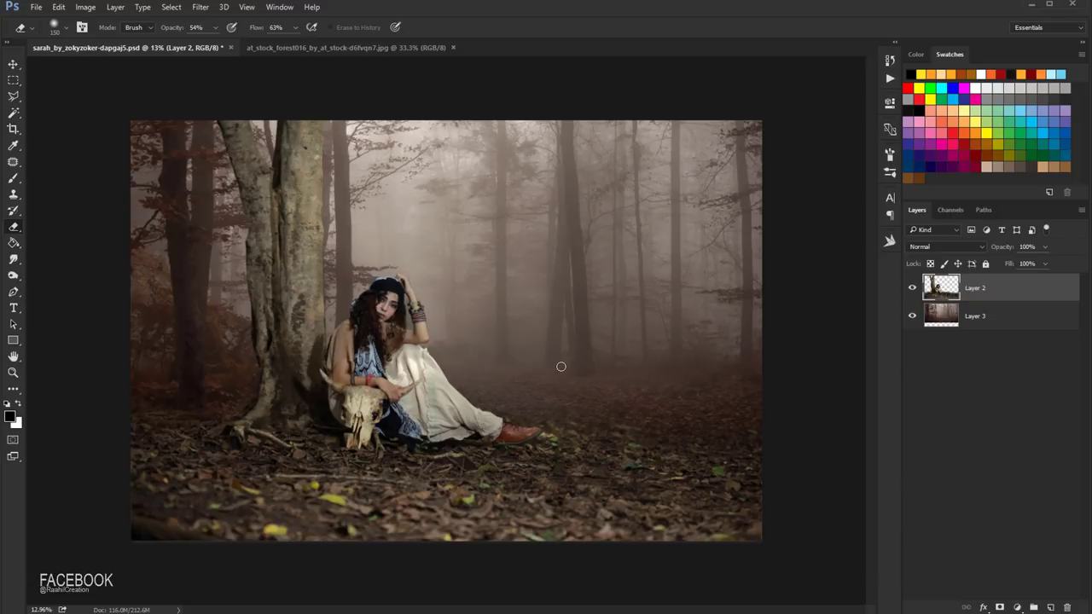
pyautogui.click(13, 64)
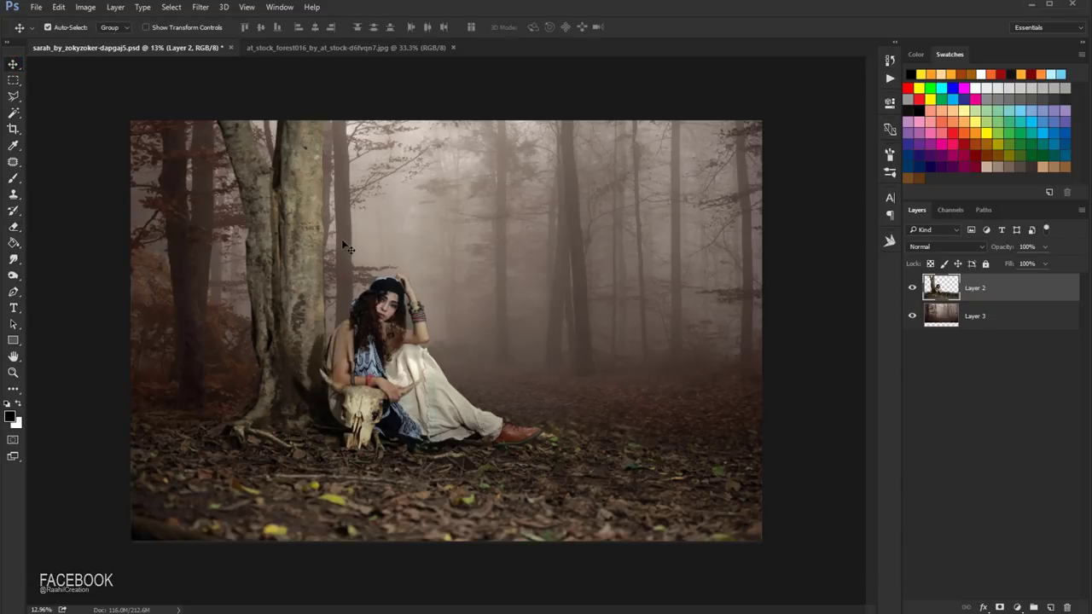
# Flip the forest background Layer 3 horizontally with Free Transform and commit it
pyautogui.click(979, 322)
pyautogui.hotkey('ctrl', 't')
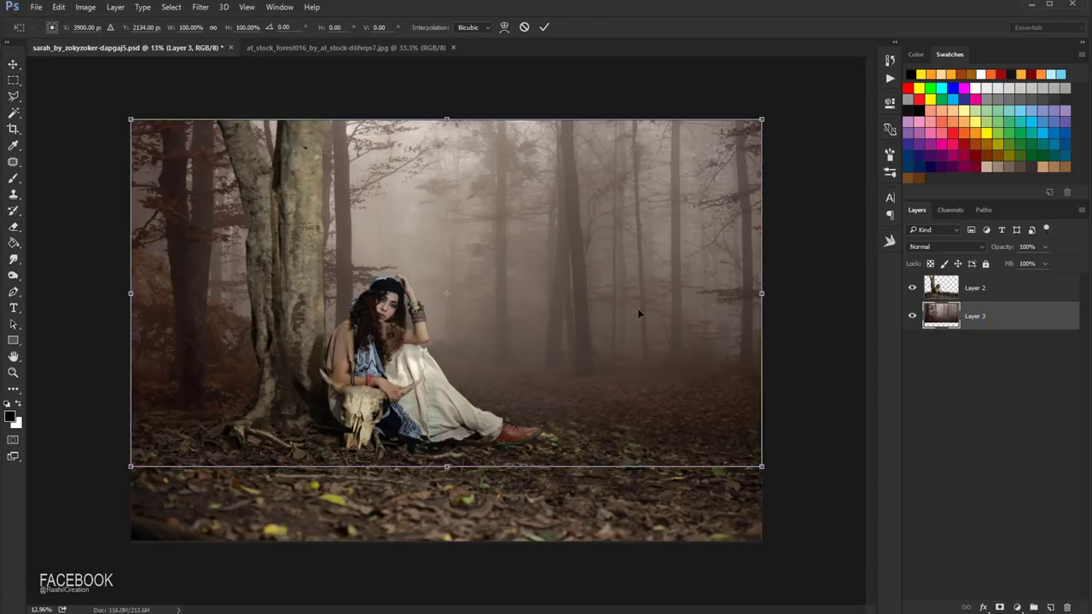
pyautogui.rightClick(636, 310)
pyautogui.click(680, 495)
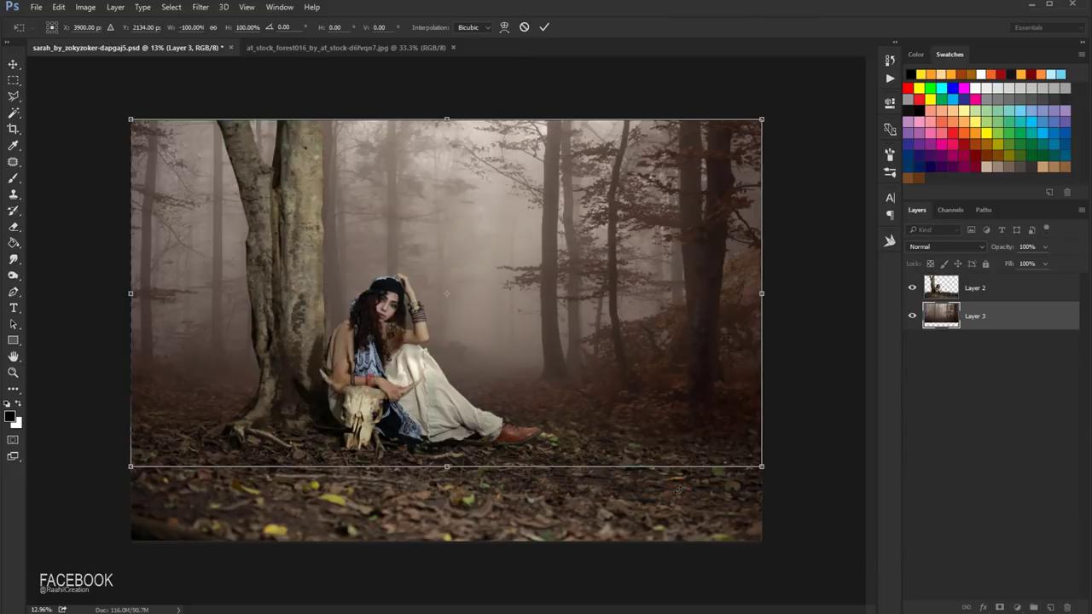
pyautogui.click(541, 28)
pyautogui.scroll(1, 570, 265)
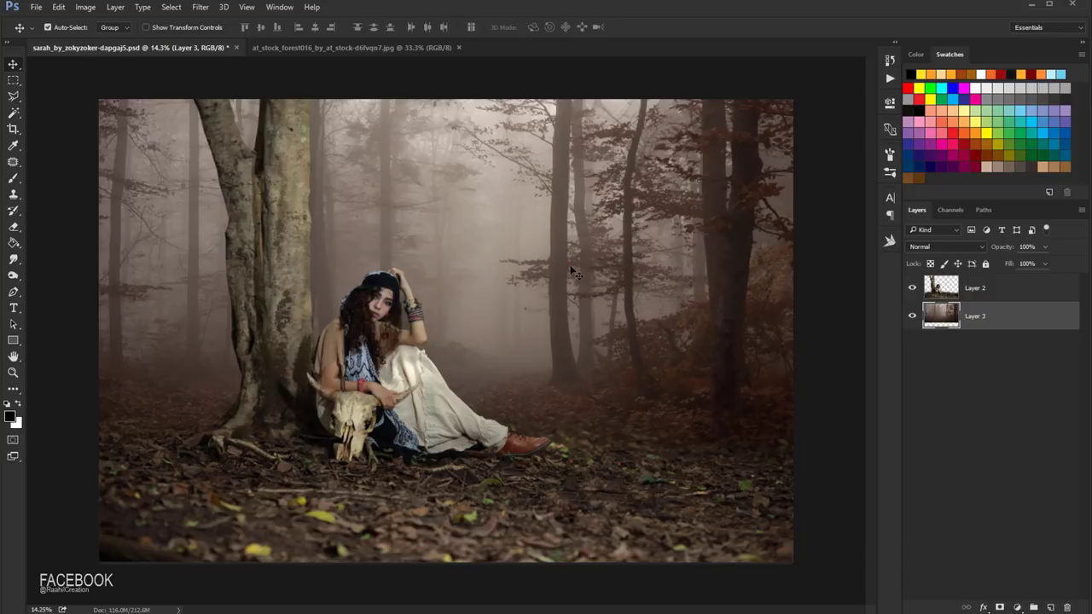
pyautogui.scroll(-1, 571, 269)
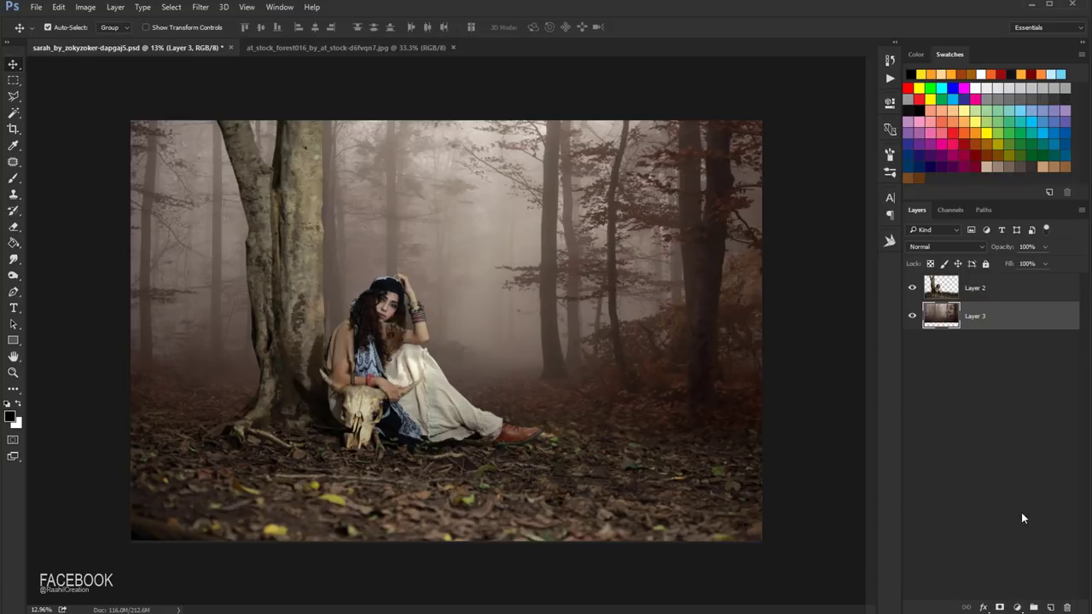
# Add a new layer above Layer 2 and pick brown #6a4834 for the Brush
pyautogui.click(1007, 291)
pyautogui.click(1048, 607)
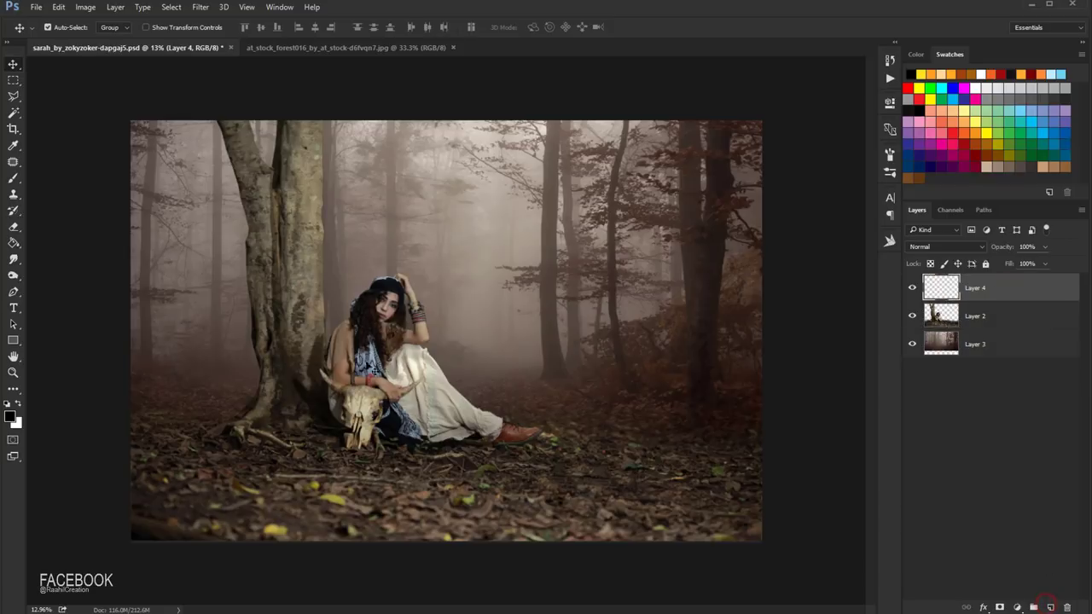
pyautogui.click(14, 179)
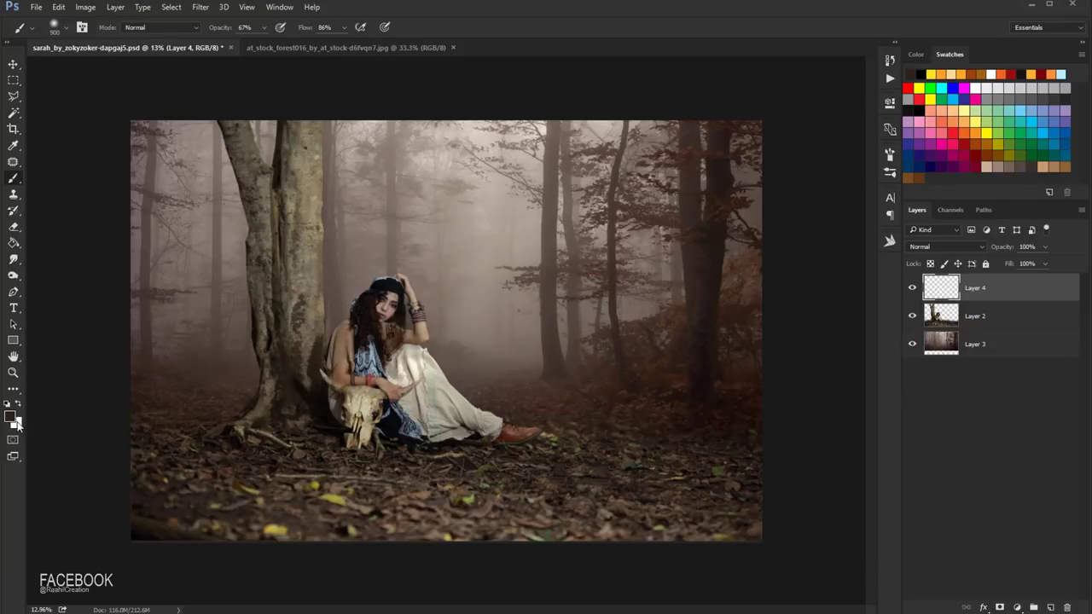
pyautogui.click(10, 416)
pyautogui.click(816, 379)
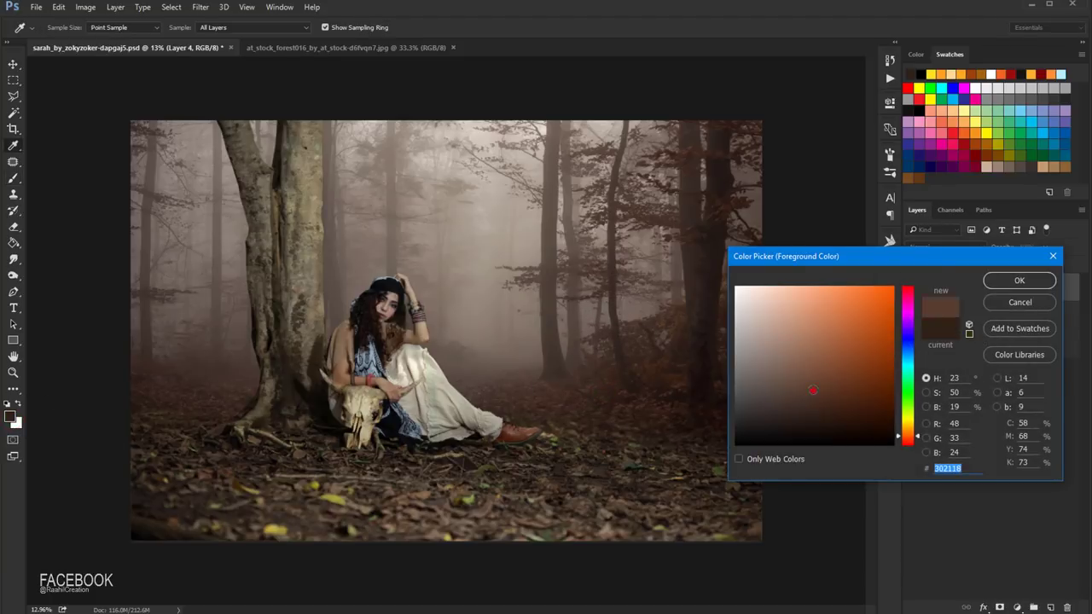
pyautogui.click(992, 282)
# Set Layer 4 to Overlay blending and clip it to Layer 2
pyautogui.click(945, 247)
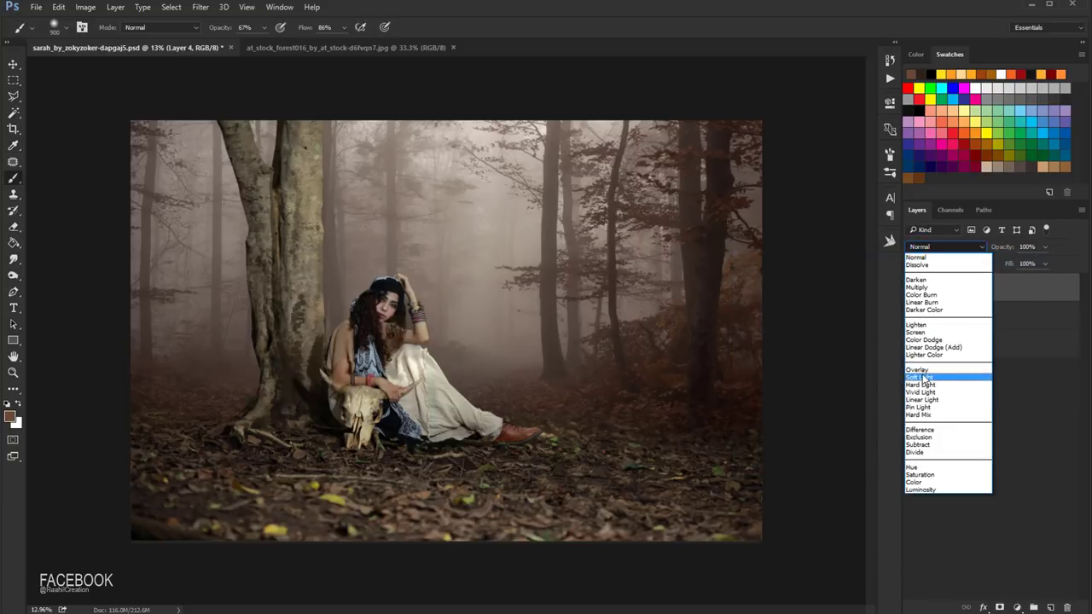
pyautogui.click(923, 369)
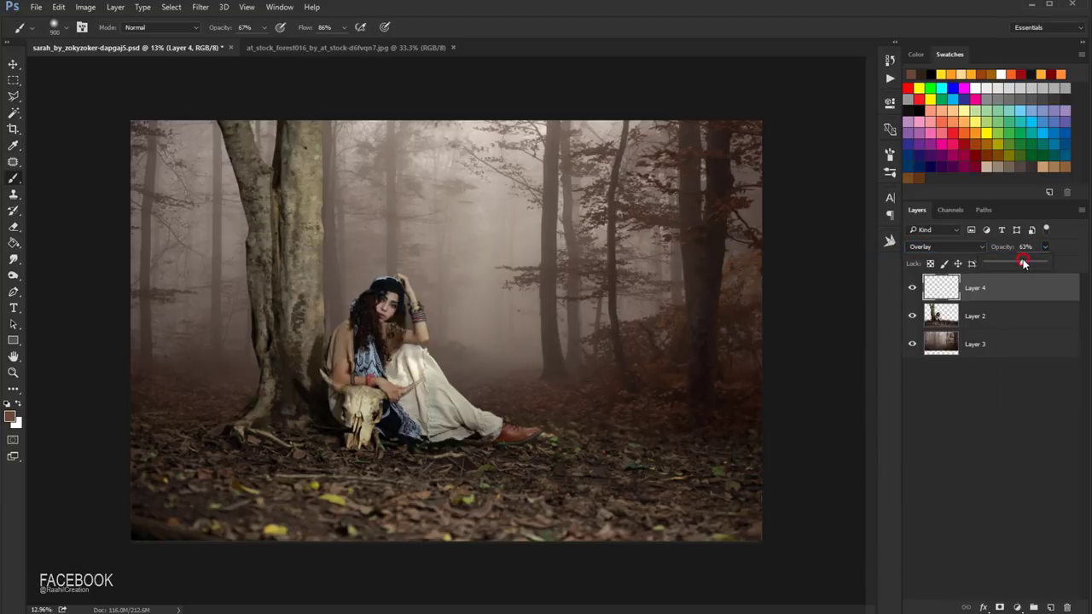
pyautogui.rightClick(1005, 290)
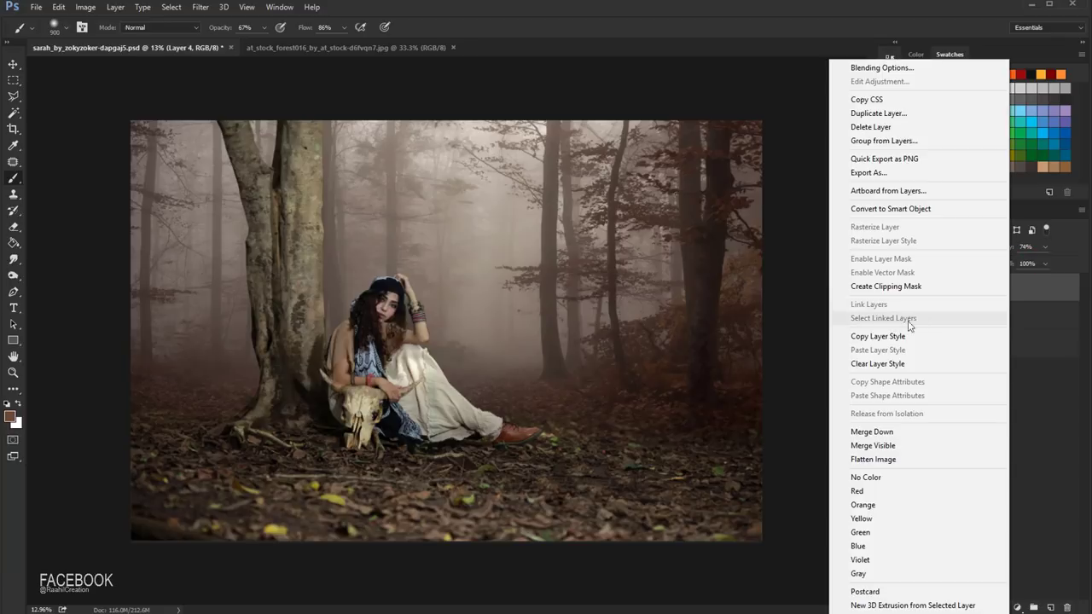
pyautogui.click(885, 286)
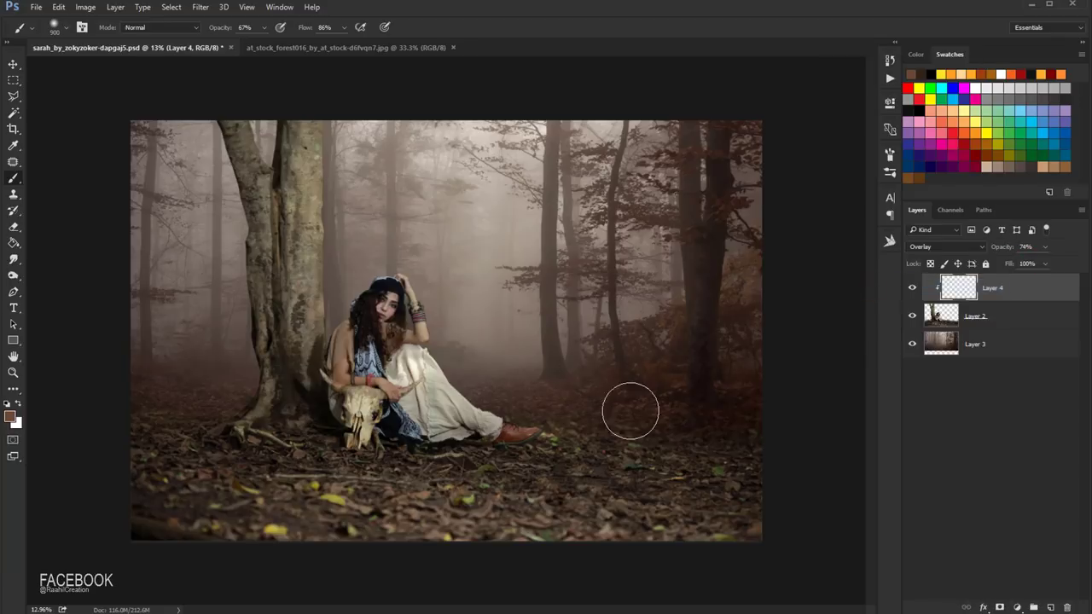
# Paint brown overlay around the shoe with a 1300 brush
pyautogui.press(']')
pyautogui.press(']')
pyautogui.press(']')
pyautogui.press(']')
pyautogui.click(731, 444)
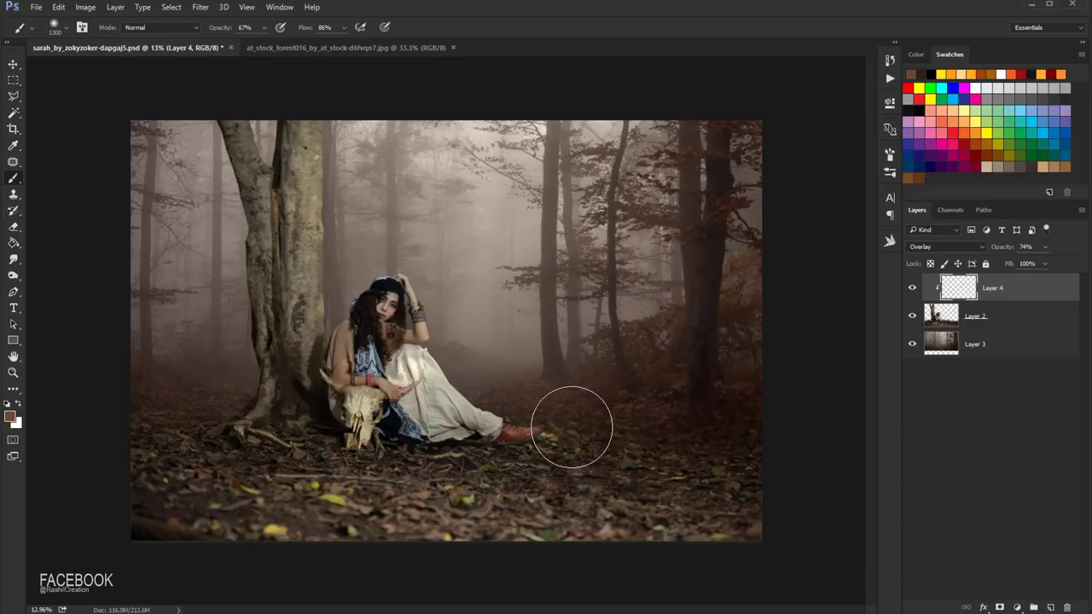
pyautogui.moveTo(568, 421); pyautogui.dragTo(558, 451)
pyautogui.moveTo(733, 457)
pyautogui.mouseDown()
pyautogui.moveTo(578, 478)
pyautogui.moveTo(776, 499)
pyautogui.mouseUp()
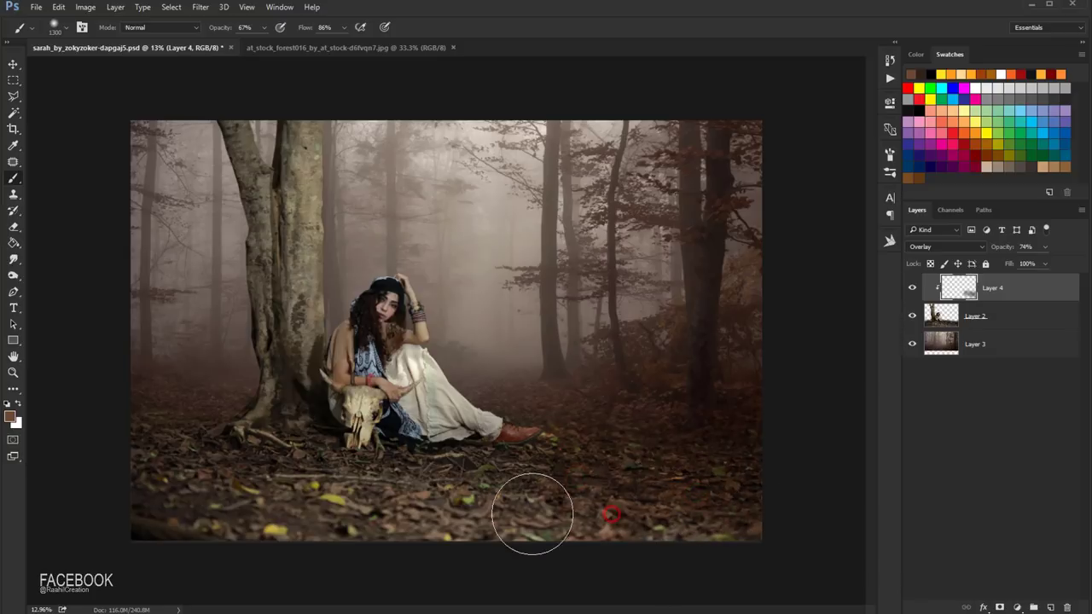
pyautogui.keyDown('alt'); pyautogui.scroll(-2, 469, 482); pyautogui.keyUp('alt')
# Paint brown overlay across the lower ground with a 1500–1600 brush, then set opacity to 48%
pyautogui.press(']')
pyautogui.press(']')
pyautogui.press(']')
pyautogui.moveTo(597, 500)
pyautogui.mouseDown()
pyautogui.moveTo(365, 497)
pyautogui.moveTo(258, 440)
pyautogui.mouseUp()
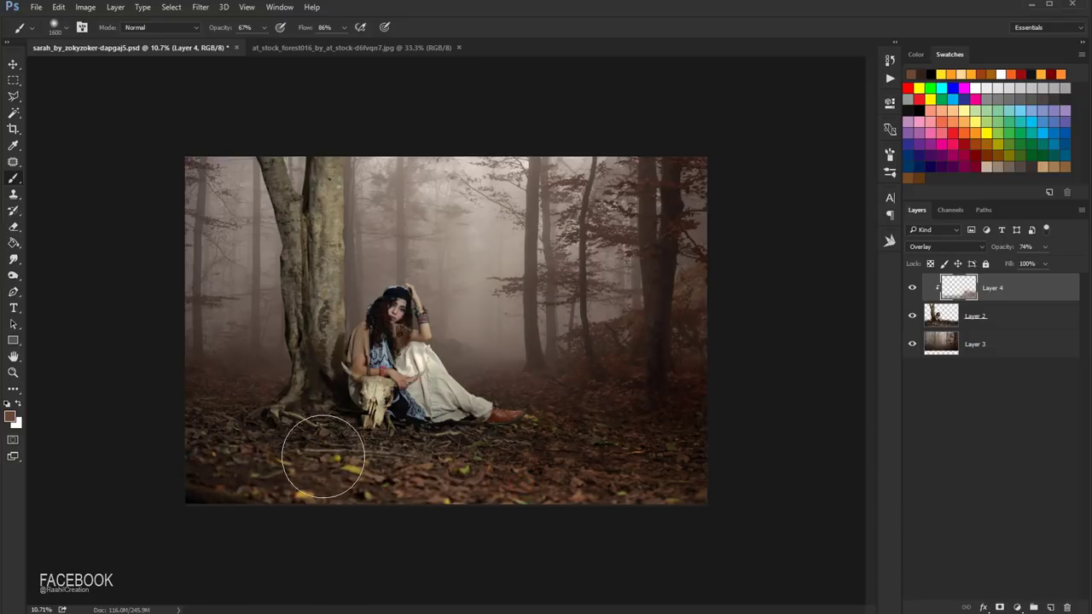
pyautogui.click(190, 481)
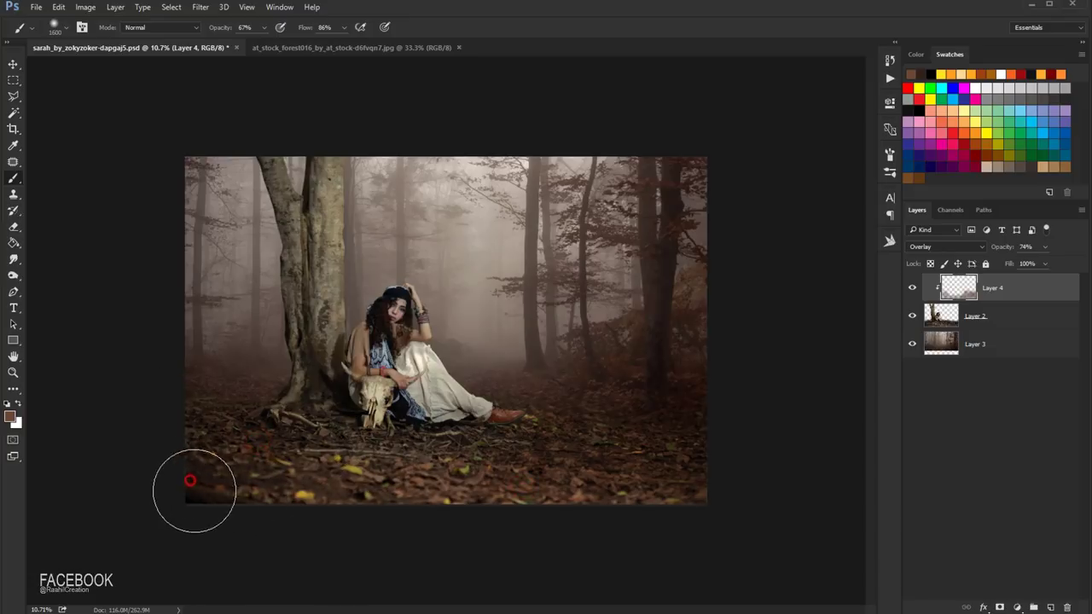
pyautogui.keyDown('alt'); pyautogui.scroll(2, 273, 458); pyautogui.keyUp('alt')
pyautogui.press('[')
pyautogui.press('[')
pyautogui.press('[')
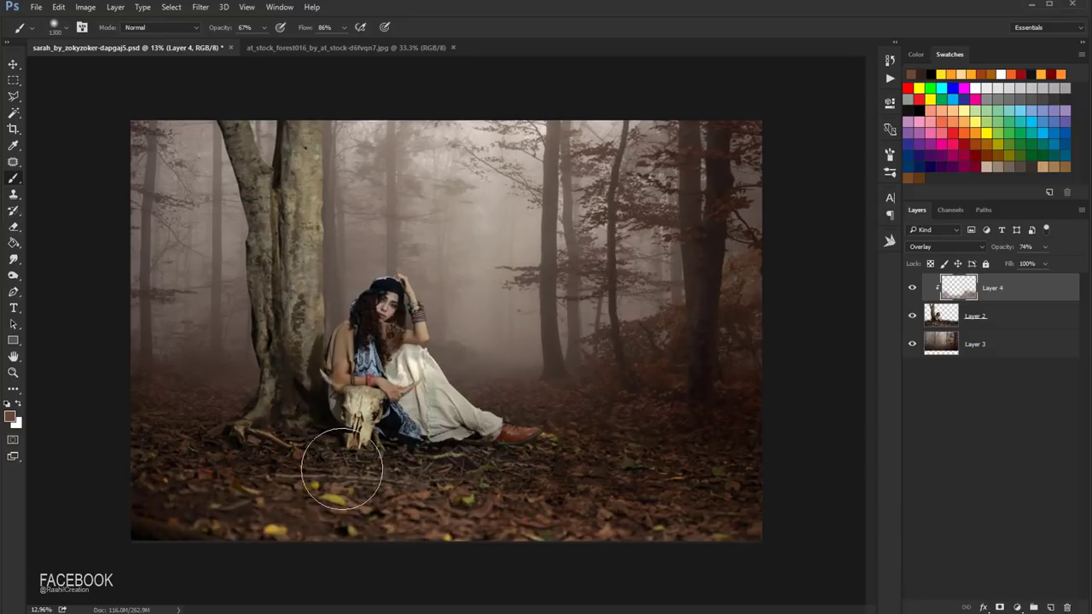
pyautogui.click(637, 442)
pyautogui.keyDown('alt'); pyautogui.scroll(-2, 714, 407); pyautogui.keyUp('alt')
pyautogui.keyDown('alt'); pyautogui.scroll(-1, 765, 355); pyautogui.keyUp('alt')
pyautogui.keyDown('alt'); pyautogui.scroll(2, 503, 353); pyautogui.keyUp('alt')
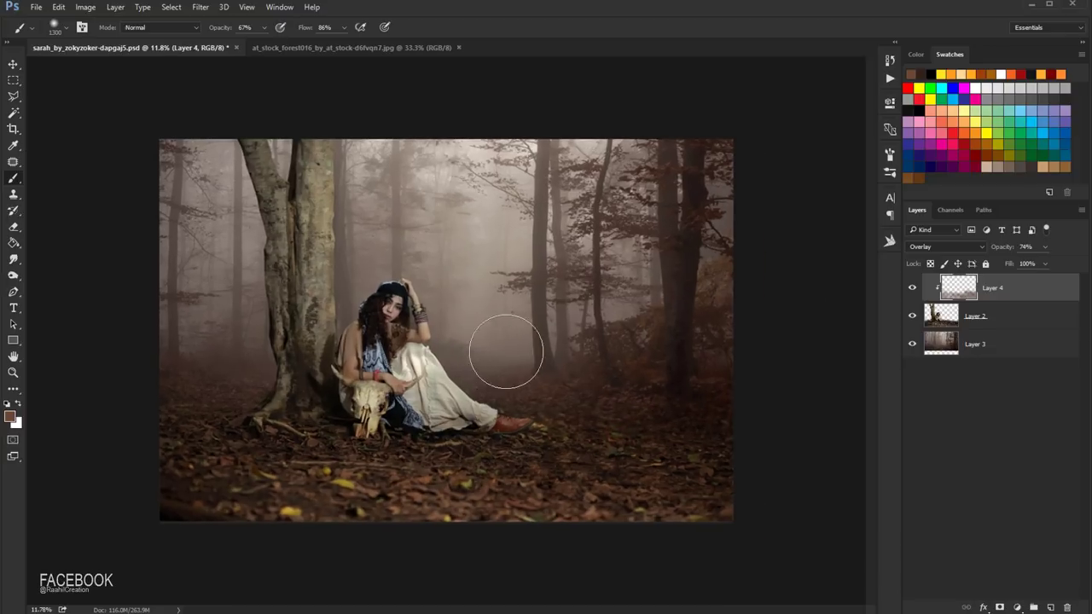
pyautogui.click(913, 289)
# Apply Color Balance to Layer 3 highlights with Cyan-Red at -15
pyautogui.click(972, 345)
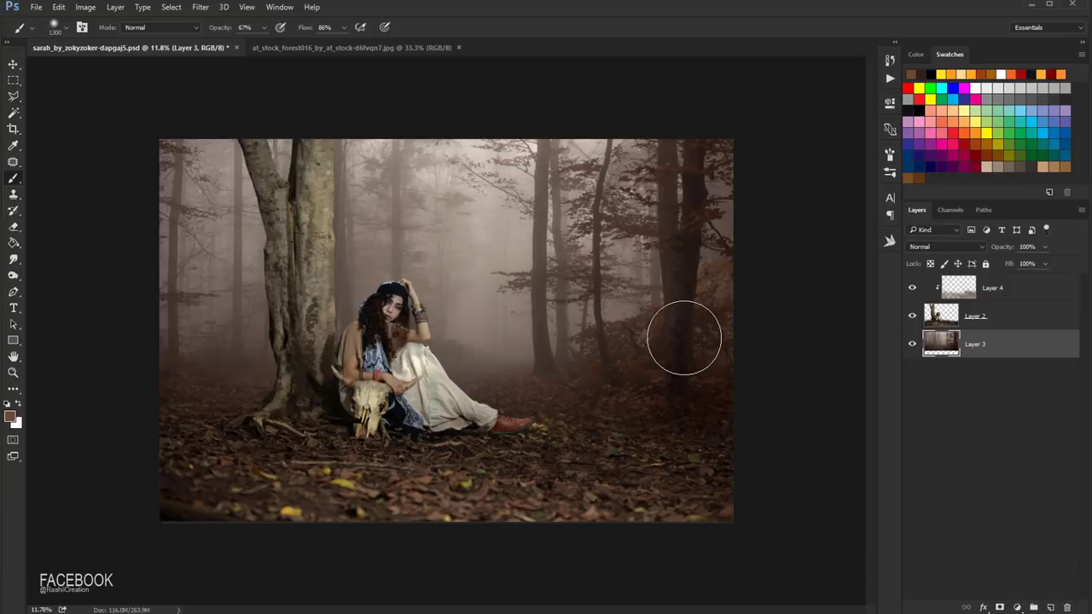
pyautogui.hotkey('ctrl', 'b')
pyautogui.click(823, 509)
pyautogui.moveTo(787, 444); pyautogui.dragTo(777, 445)
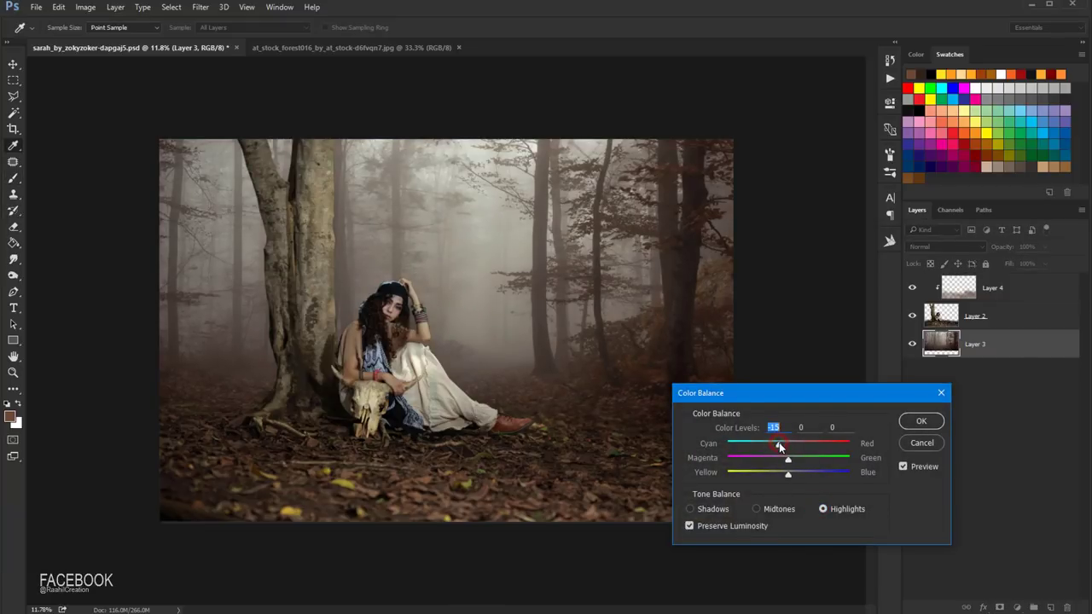
pyautogui.click(921, 420)
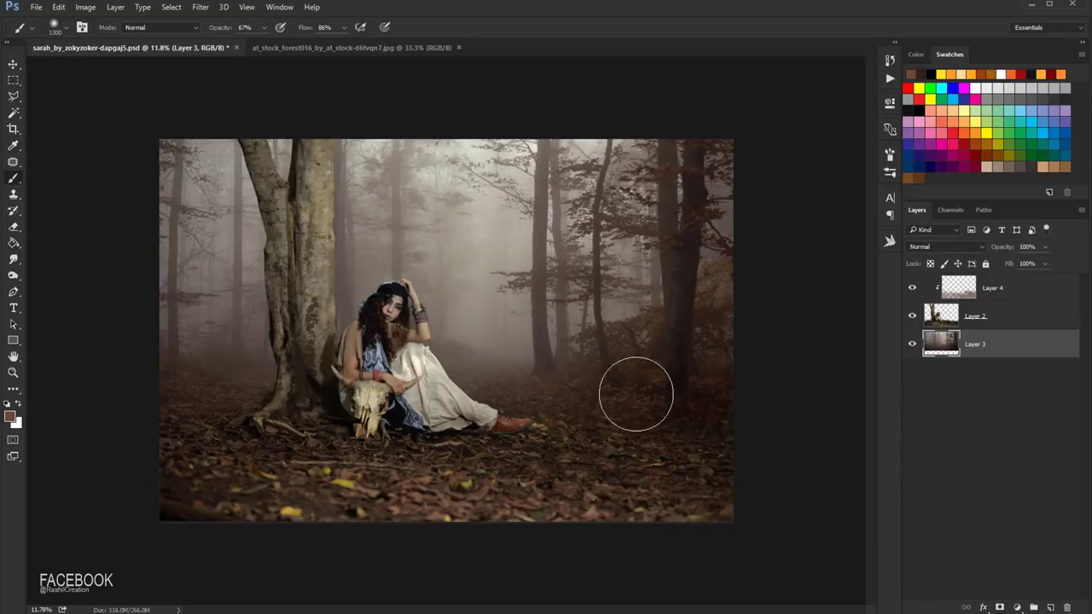
pyautogui.click(12, 64)
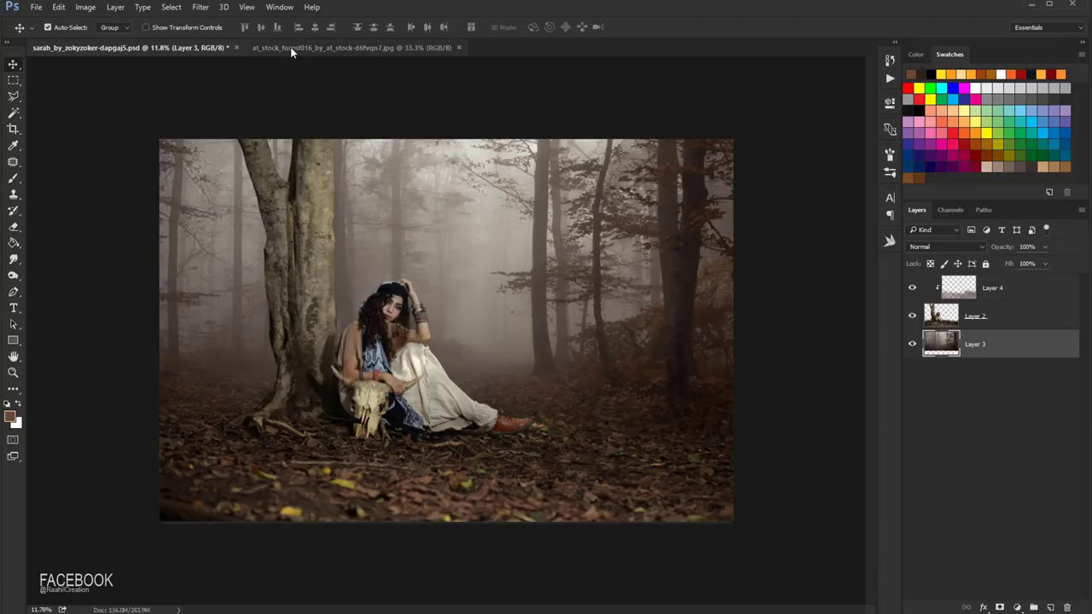
# Close the forest stock image document
pyautogui.click(325, 48)
pyautogui.click(458, 48)
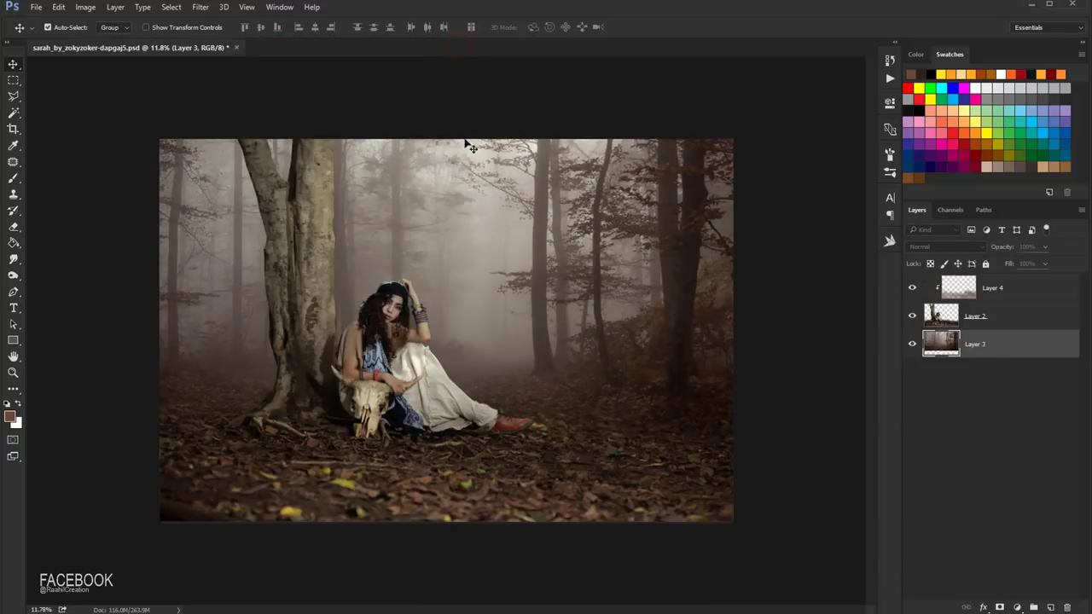
pyautogui.scroll(2, 416, 266)
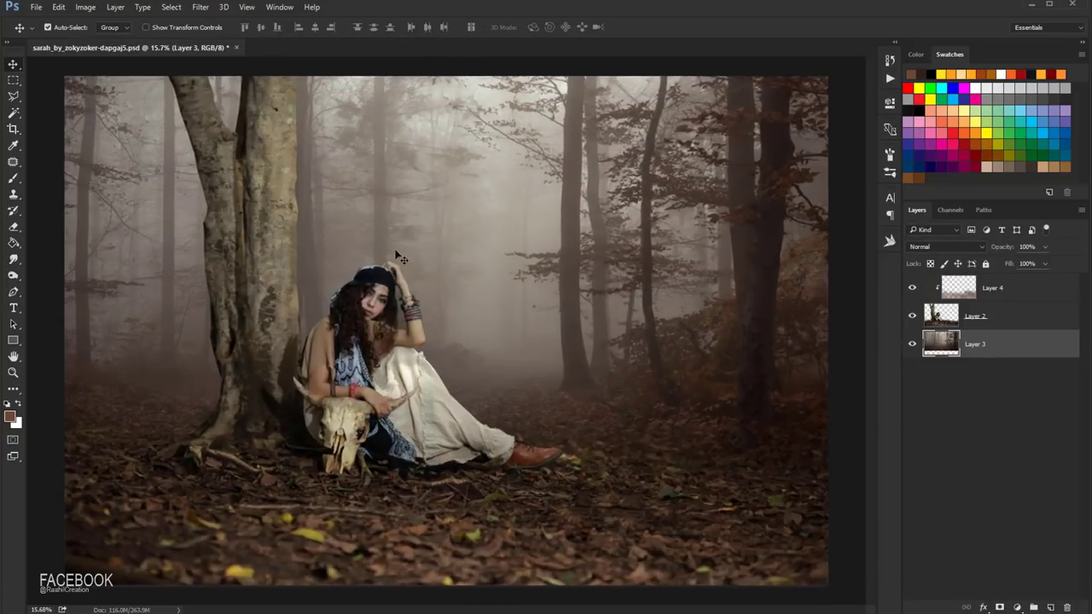
pyautogui.scroll(1, 401, 256)
pyautogui.scroll(2, 386, 317)
pyautogui.scroll(1, 385, 317)
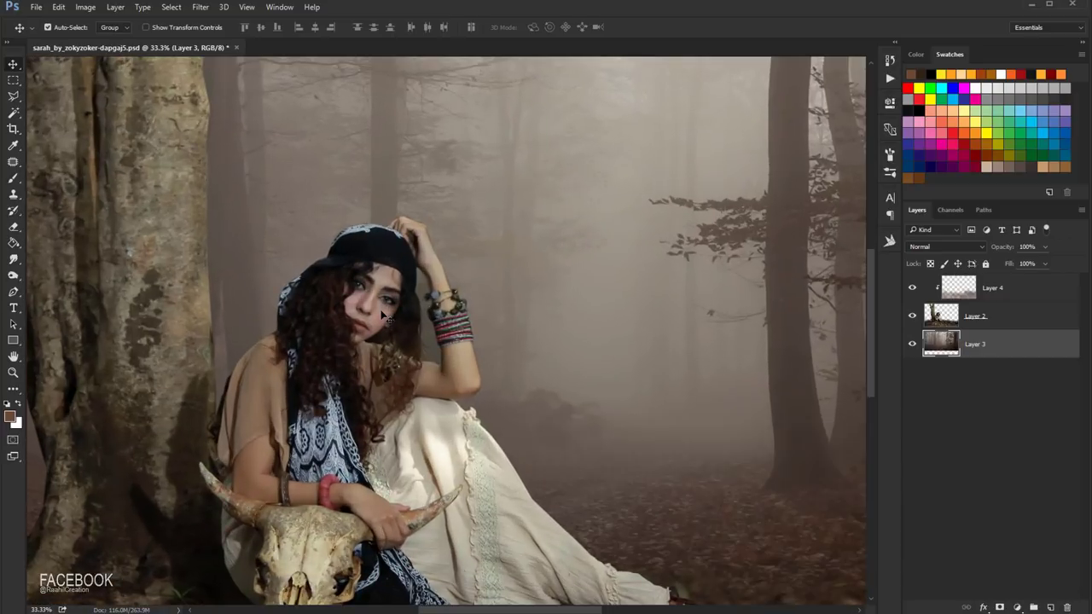
pyautogui.scroll(1, 388, 312)
# Make the overlay Layer 4 visible again and select it above the woman's layer
pyautogui.click(970, 317)
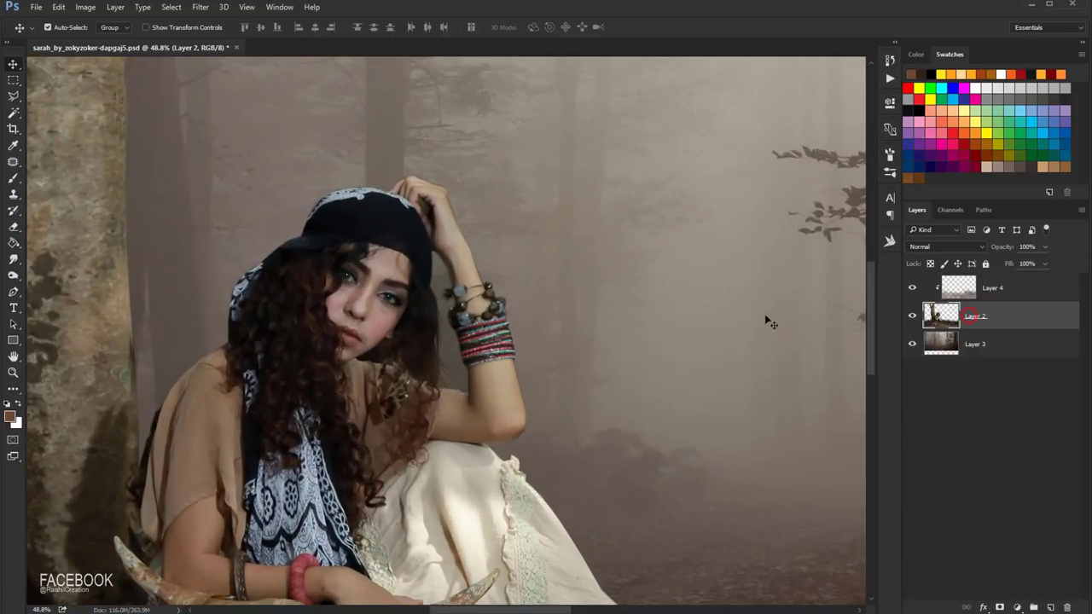
pyautogui.scroll(1, 458, 323)
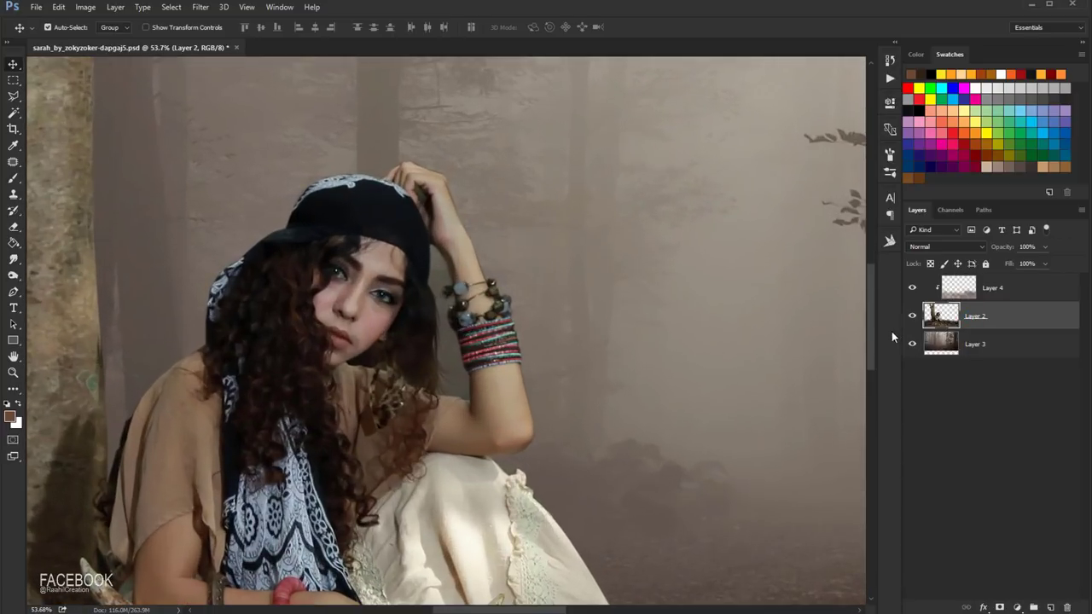
pyautogui.scroll(-1, 870, 331)
pyautogui.scroll(-1, 646, 331)
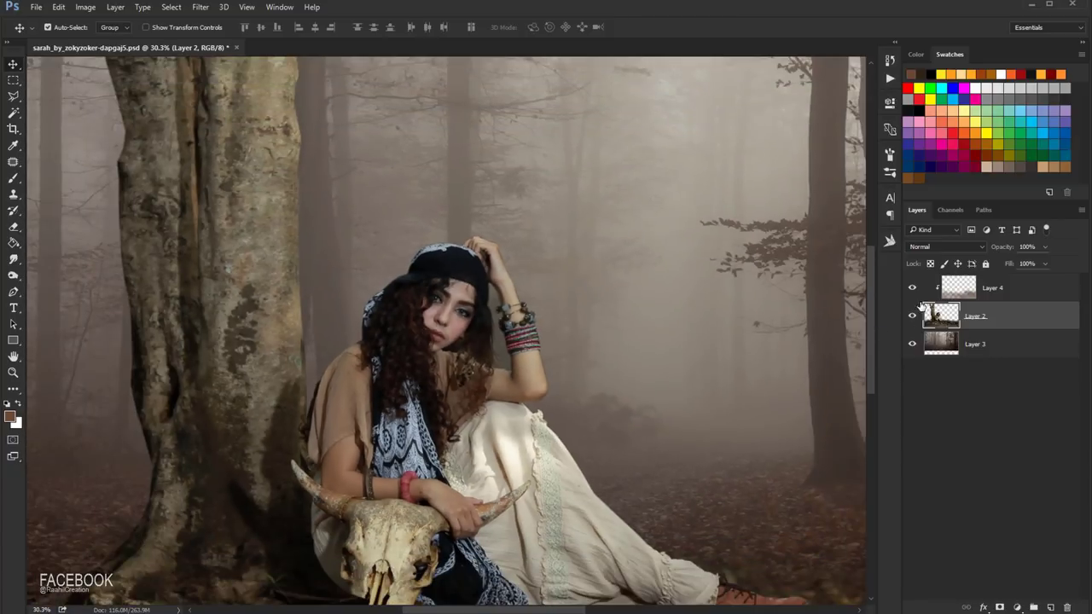
pyautogui.scroll(-2, 631, 356)
pyautogui.scroll(-1, 632, 353)
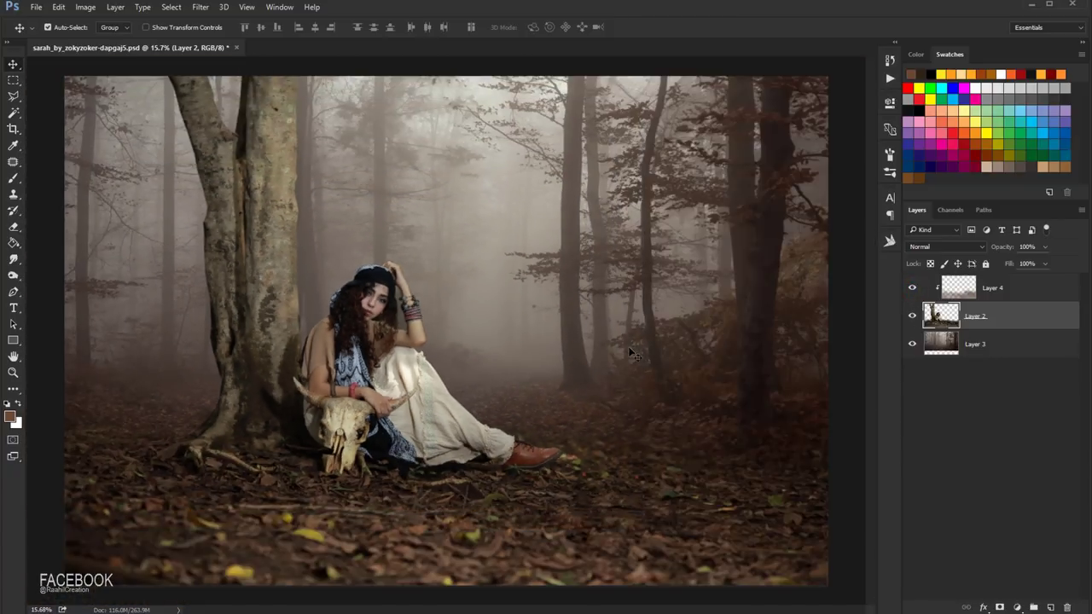
pyautogui.click(910, 288)
pyautogui.click(987, 290)
# Merge the overlay into the woman's layer and start a Polygonal Lasso on her raised hand
pyautogui.hotkey('ctrl', 'e')
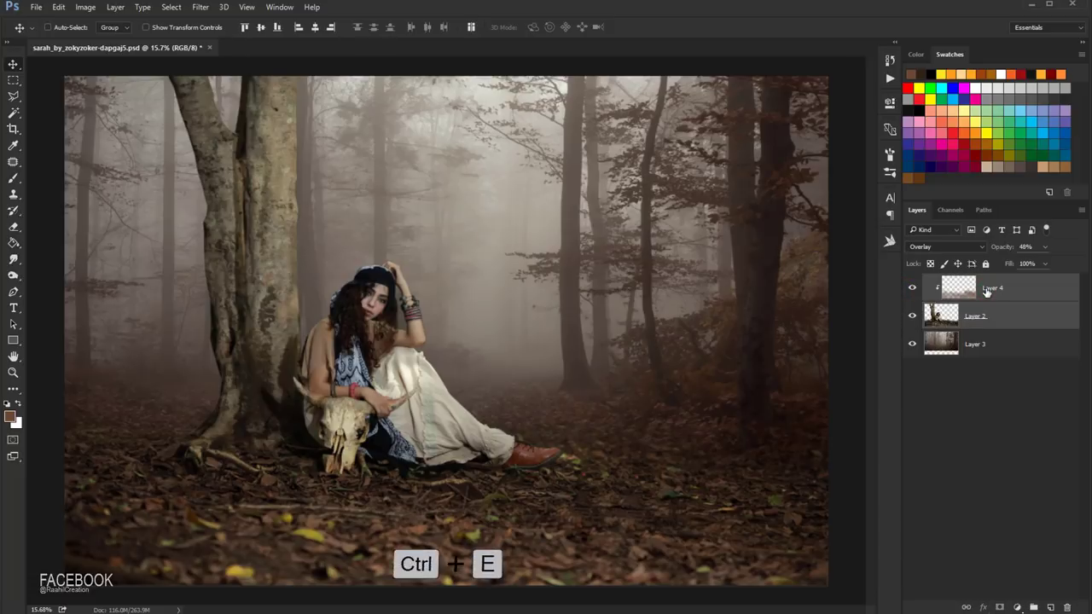
pyautogui.scroll(2, 362, 303)
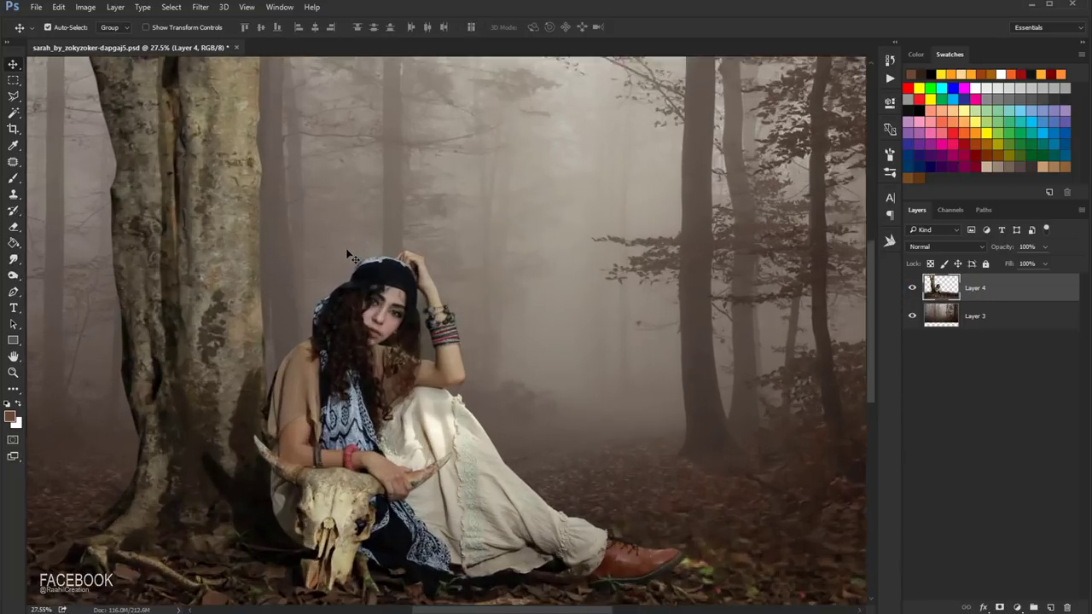
pyautogui.scroll(3, 362, 303)
pyautogui.scroll(3, 362, 303)
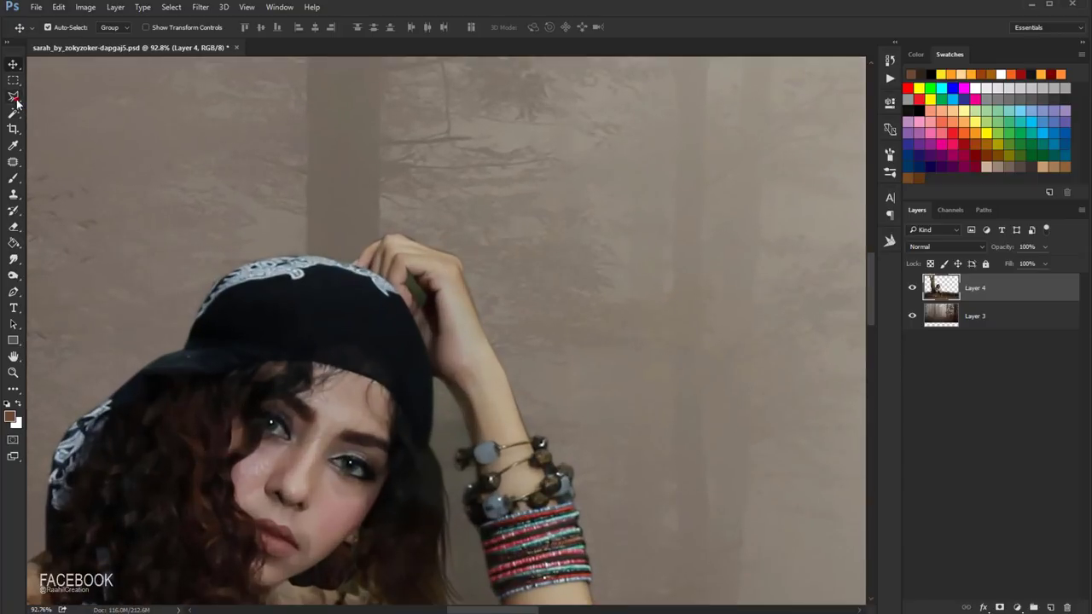
pyautogui.click(14, 96)
pyautogui.scroll(2, 386, 269)
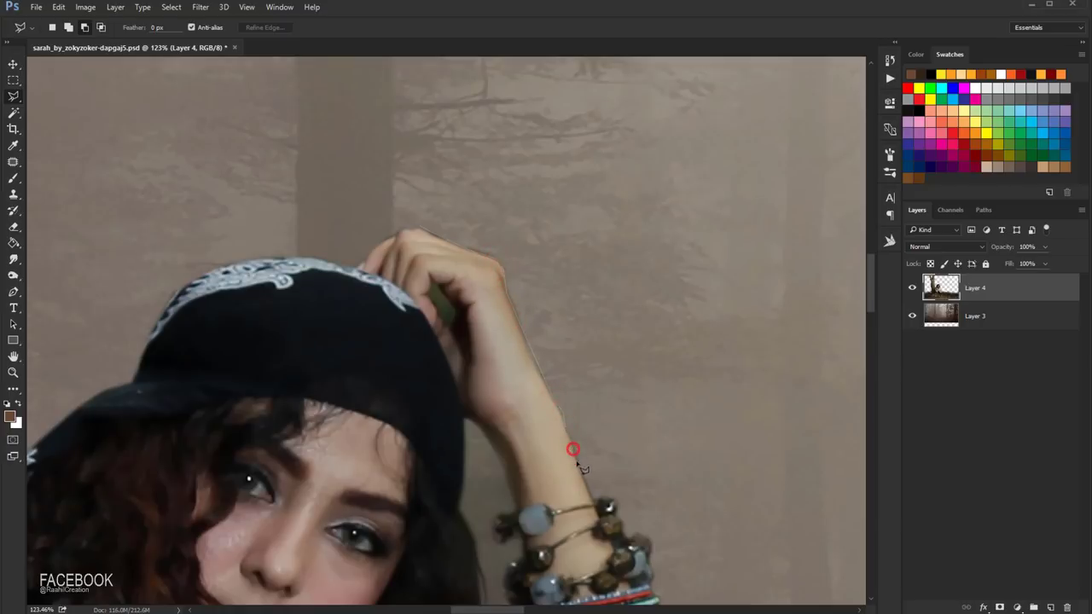
# Close the forearm outline and add a lasso around the green patch between the fingers
pyautogui.click(516, 215)
pyautogui.click(461, 193)
pyautogui.click(418, 227)
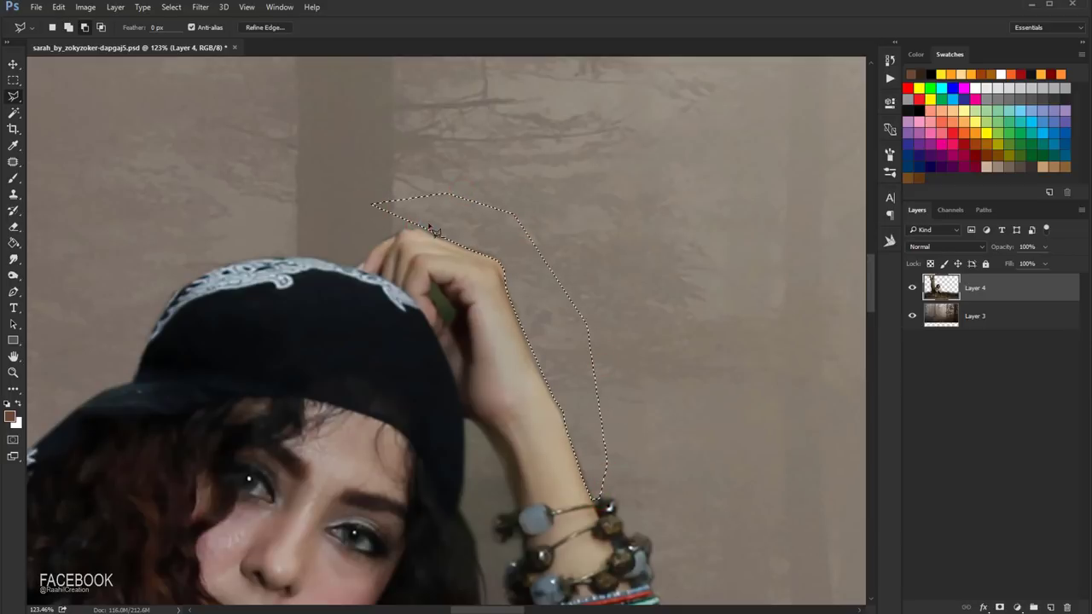
pyautogui.click(68, 27)
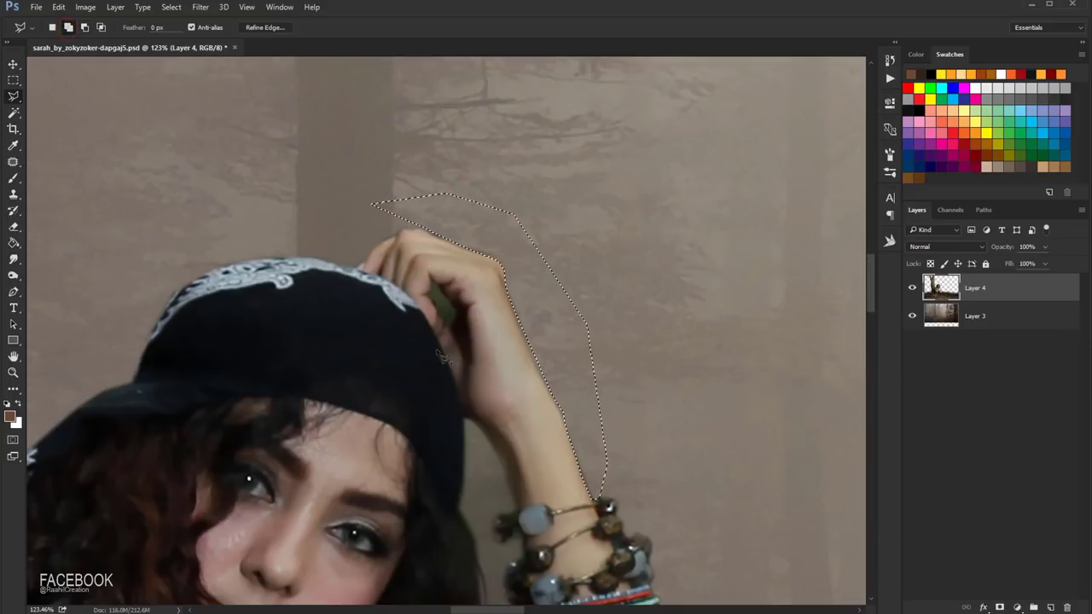
pyautogui.scroll(2, 435, 290)
pyautogui.click(430, 284)
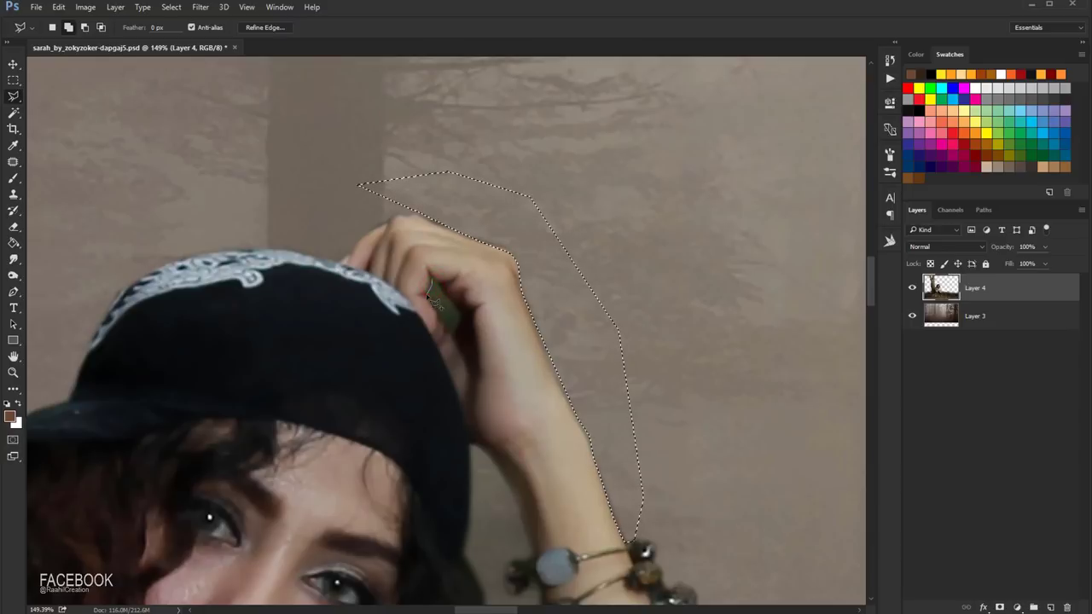
pyautogui.click(446, 331)
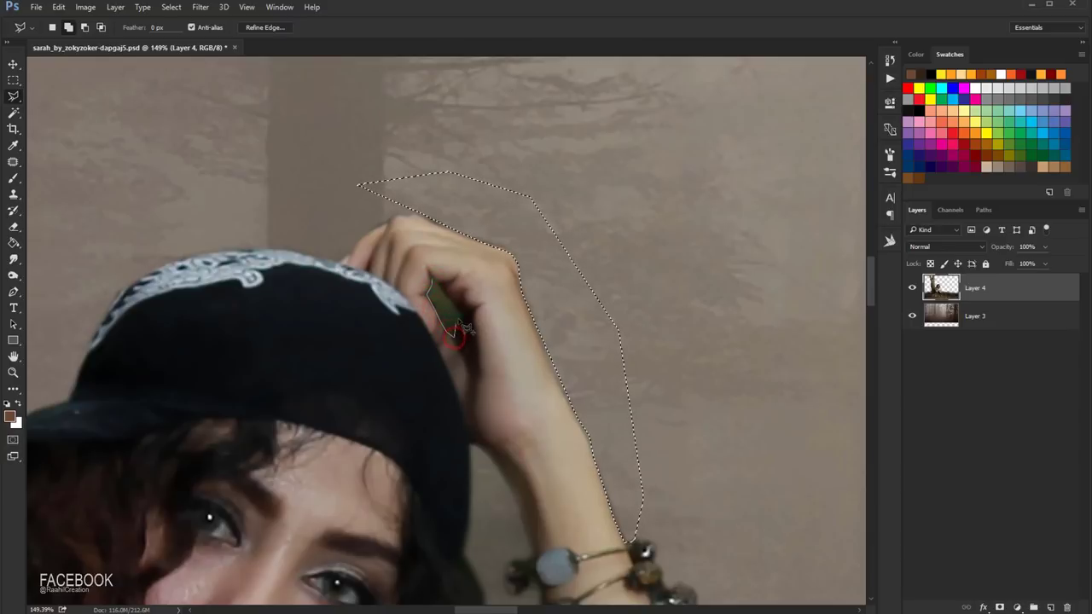
pyautogui.click(459, 324)
pyautogui.click(435, 283)
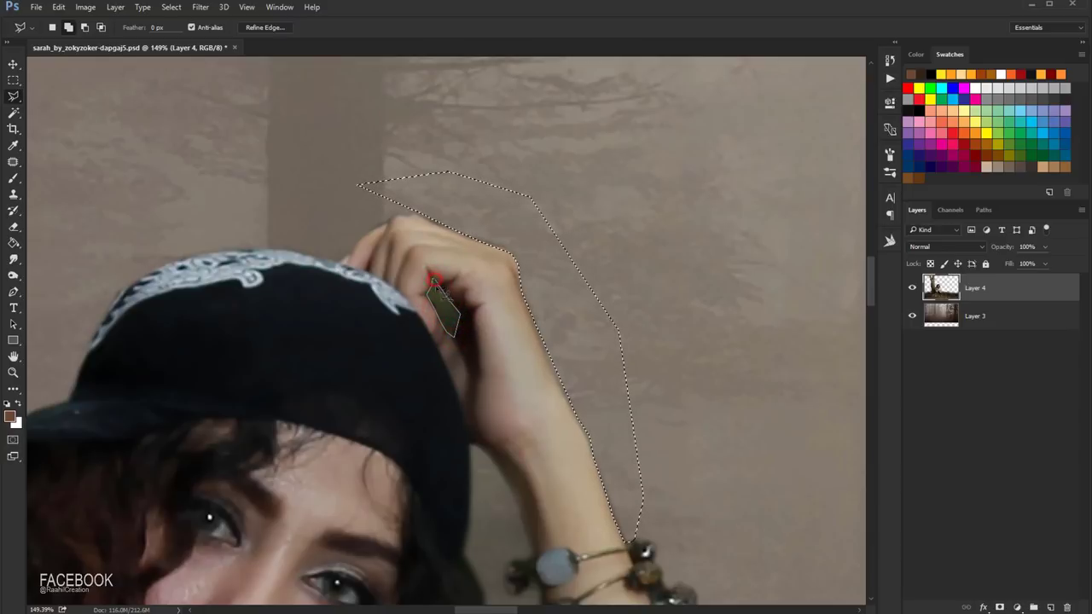
# Feather the selection, erase the green patch, then deselect
pyautogui.rightClick(436, 282)
pyautogui.click(454, 326)
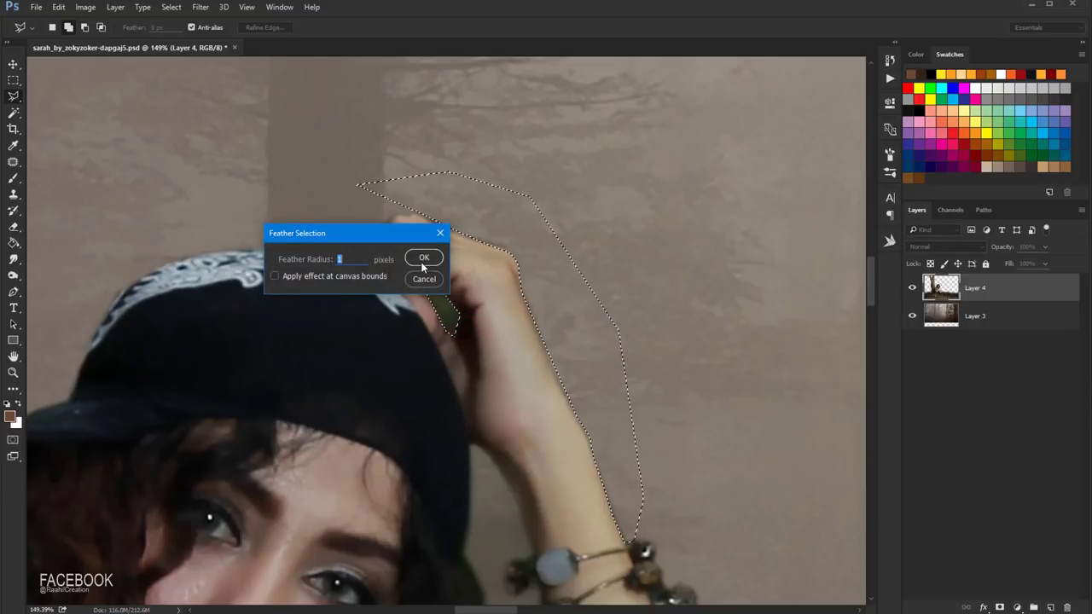
pyautogui.click(424, 257)
pyautogui.click(15, 229)
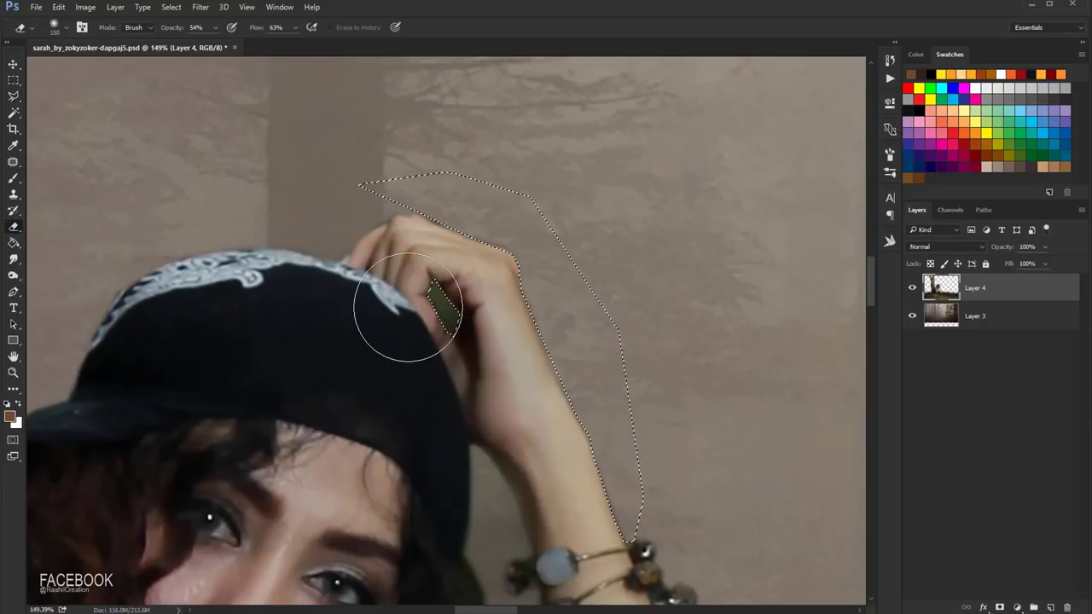
pyautogui.moveTo(426, 312); pyautogui.dragTo(434, 249)
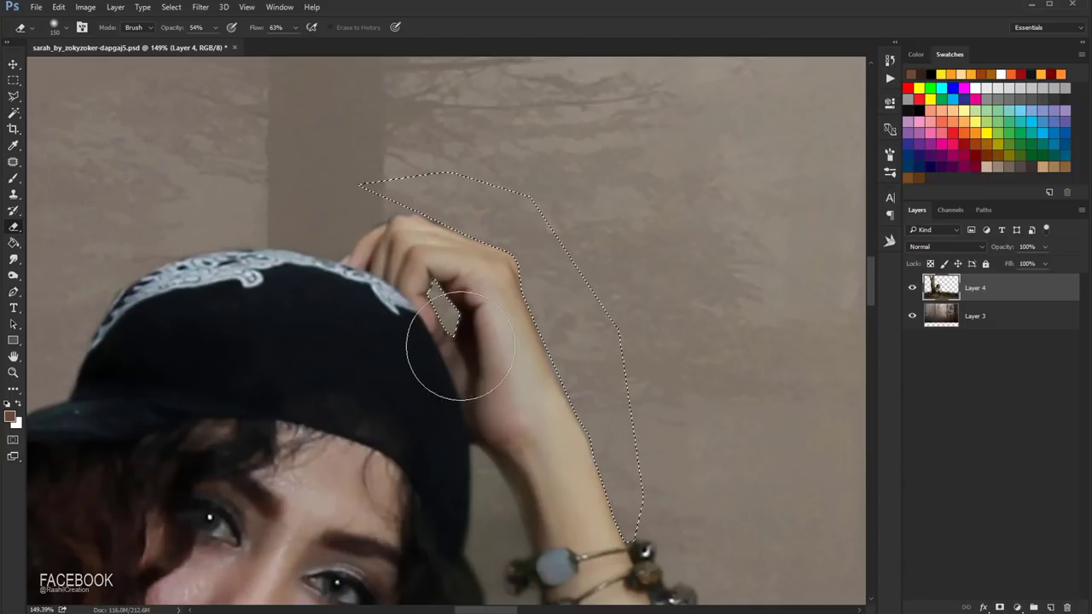
pyautogui.hotkey('ctrl', 'd')
# Choose the Smudge tool and pick a brush preset for it
pyautogui.scroll(-2, 484, 375)
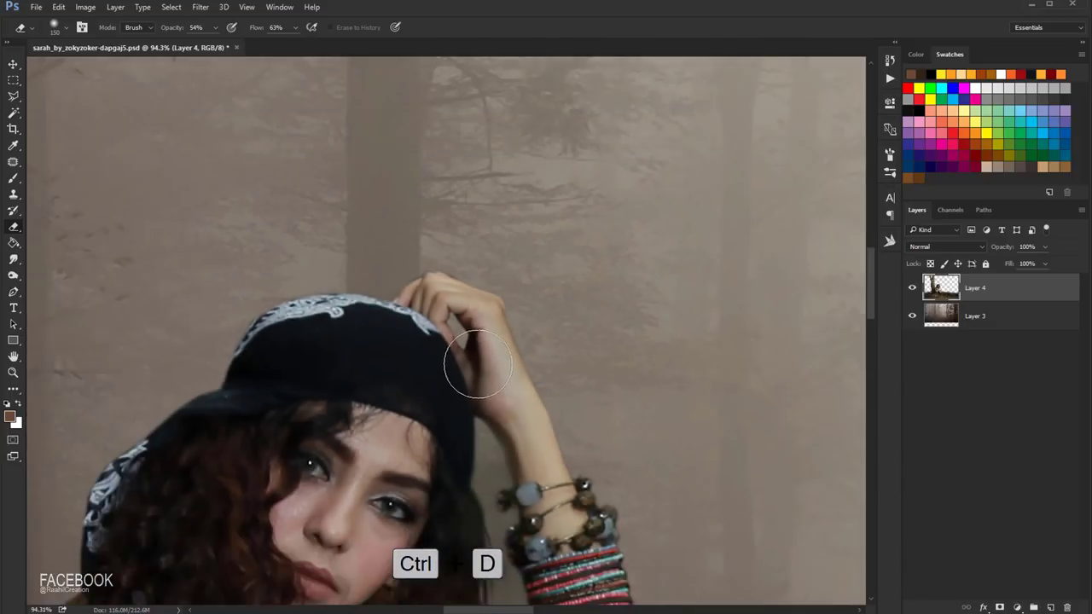
pyautogui.scroll(-2, 463, 353)
pyautogui.scroll(-2, 458, 361)
pyautogui.scroll(-2, 463, 346)
pyautogui.scroll(-1, 458, 349)
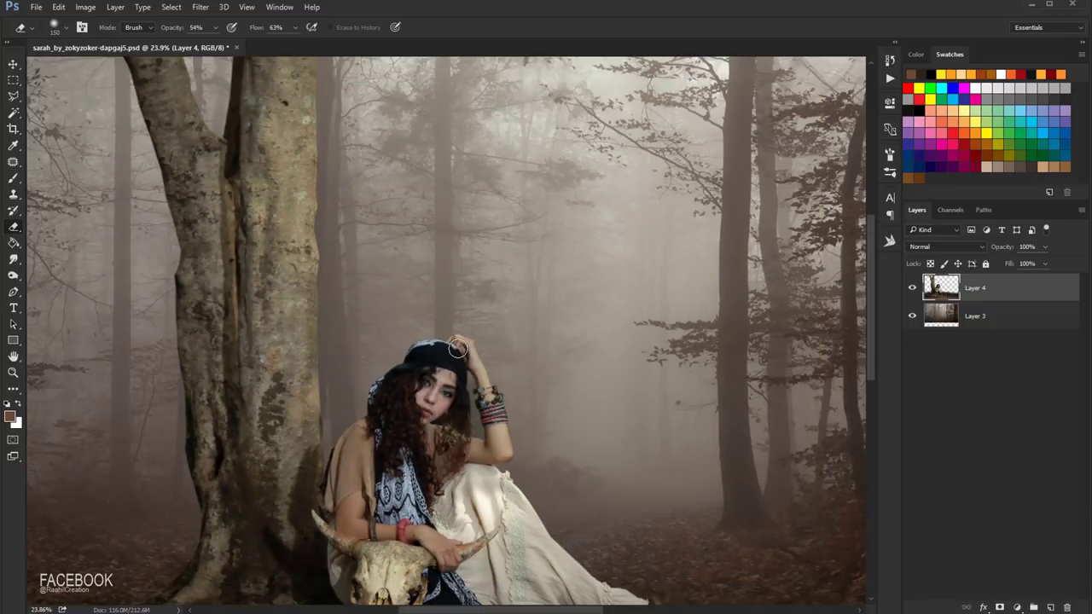
pyautogui.scroll(3, 329, 377)
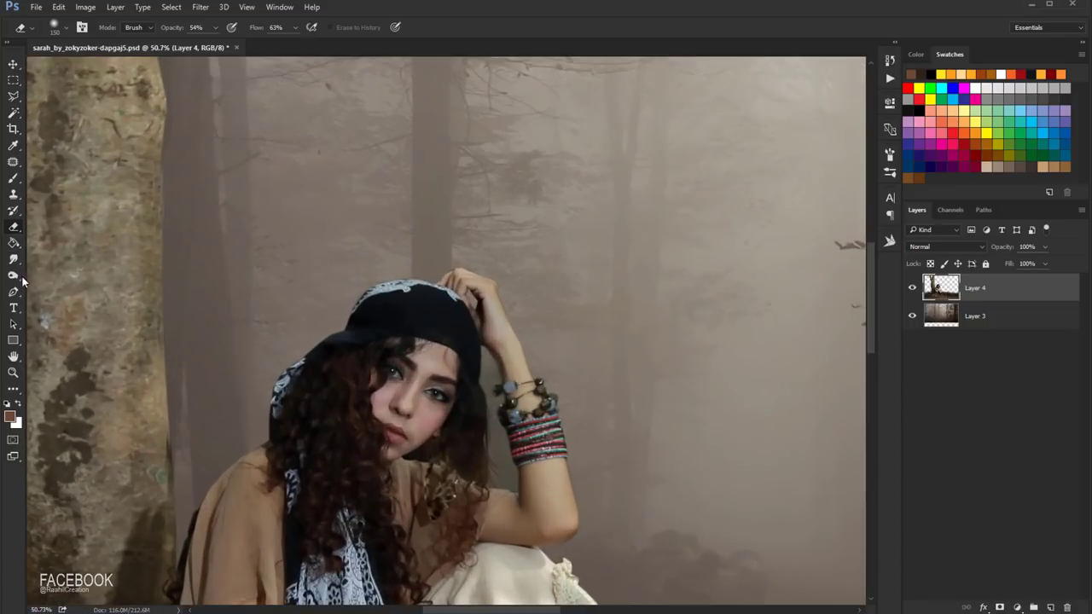
pyautogui.click(16, 263)
pyautogui.click(62, 28)
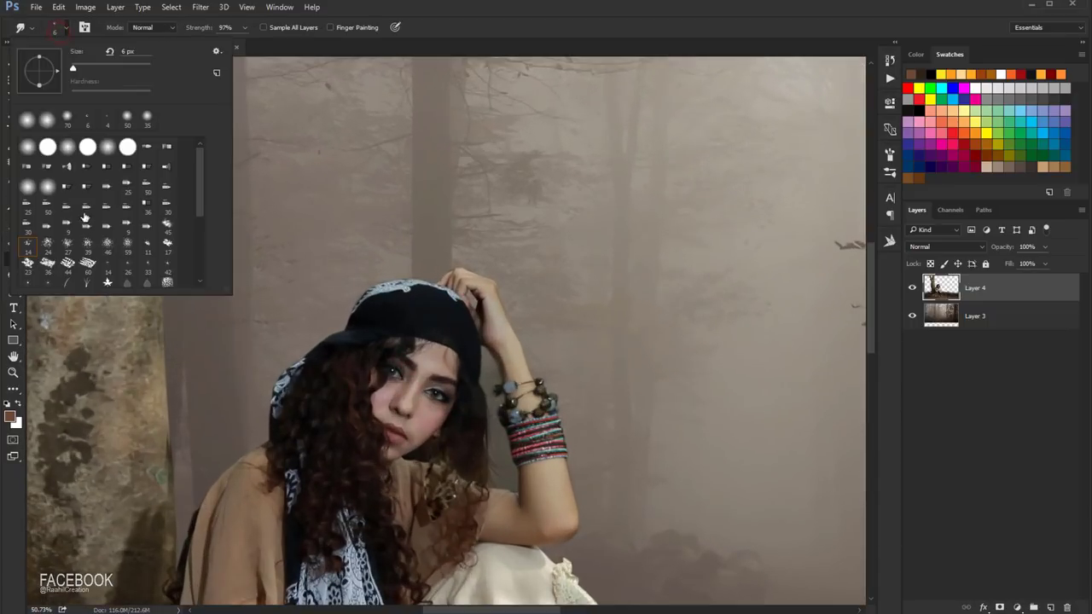
pyautogui.click(581, 29)
pyautogui.scroll(2, 478, 440)
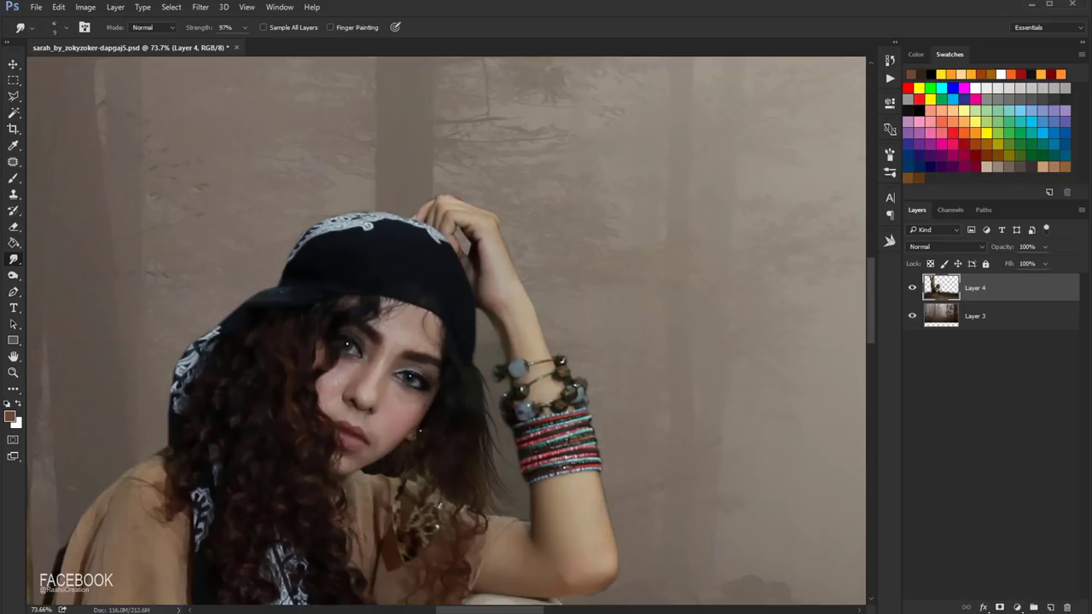
# Toggle the woman layer's visibility to compare the edits
pyautogui.scroll(-5, 419, 433)
pyautogui.scroll(-2, 386, 380)
pyautogui.scroll(-2, 385, 381)
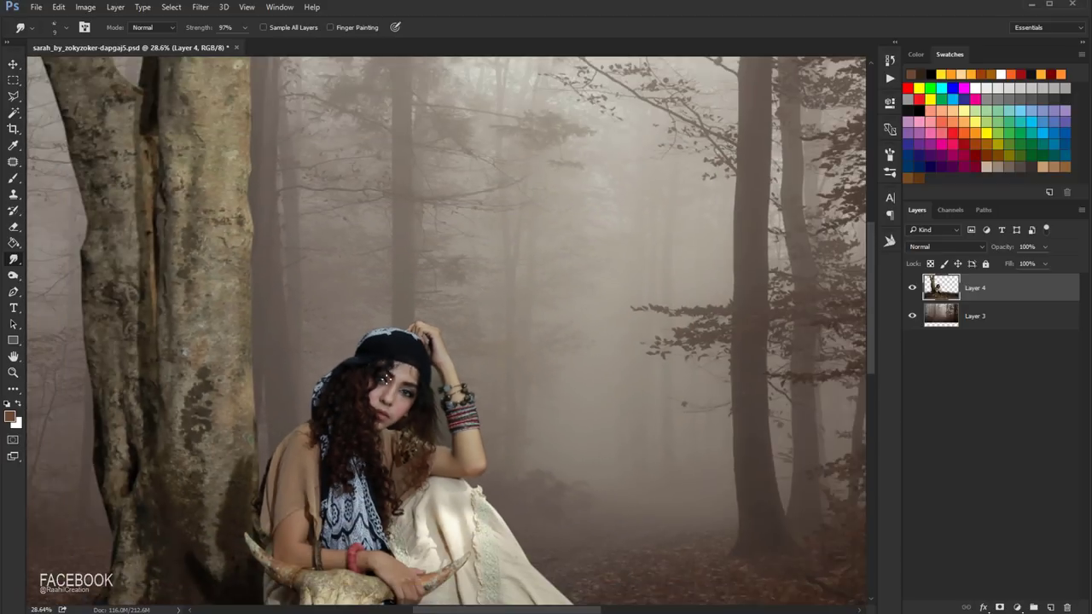
pyautogui.scroll(-1, 385, 380)
pyautogui.scroll(-2, 385, 381)
pyautogui.scroll(-1, 386, 380)
pyautogui.scroll(-1, 376, 358)
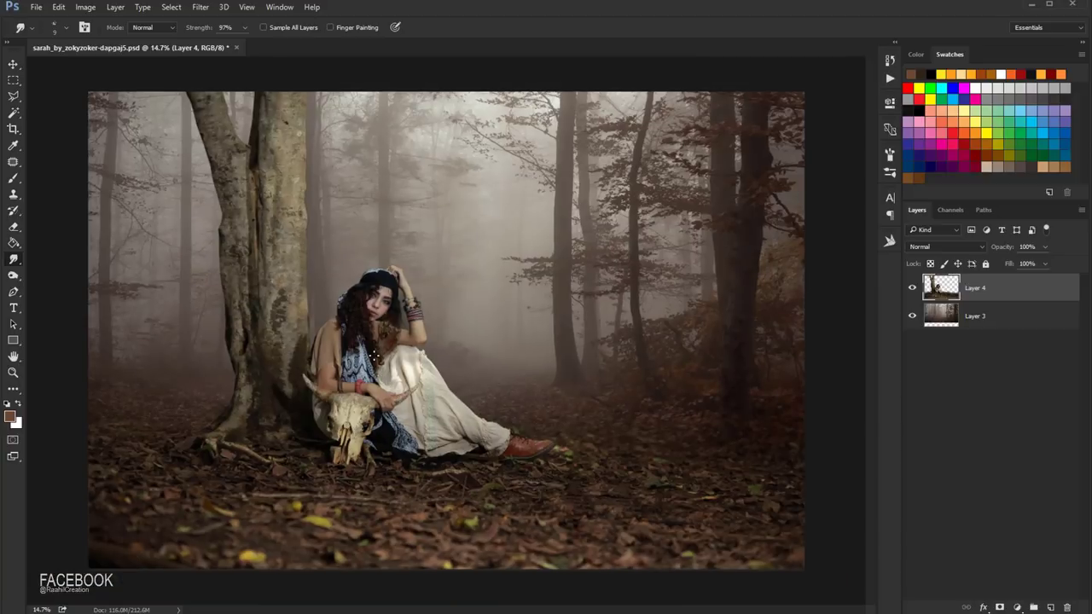
pyautogui.scroll(1, 374, 356)
pyautogui.scroll(1, 342, 346)
pyautogui.scroll(2, 286, 337)
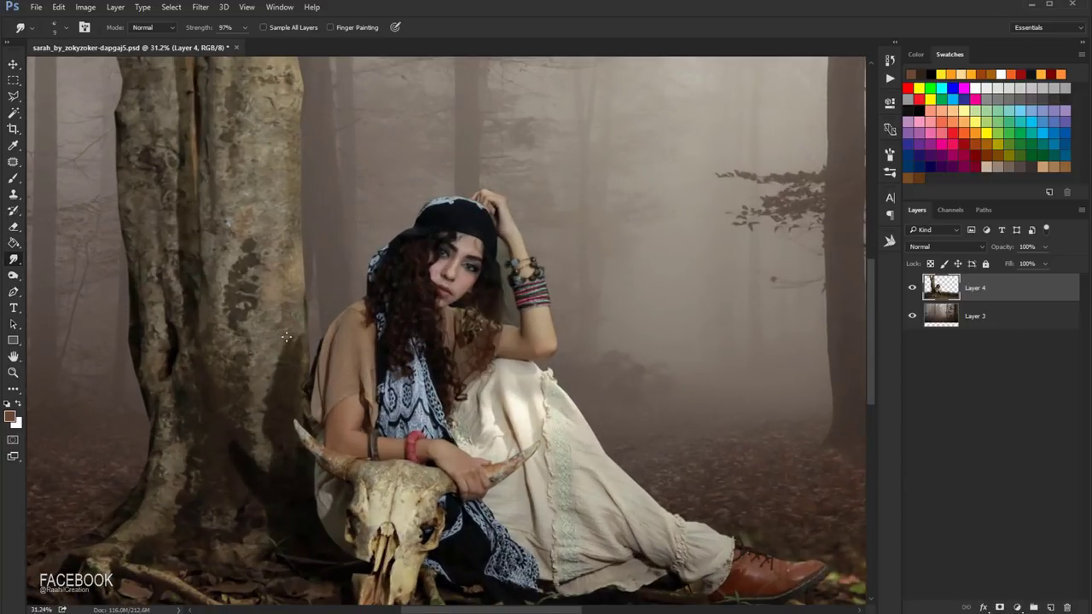
pyautogui.scroll(-2, 286, 337)
pyautogui.scroll(-2, 286, 336)
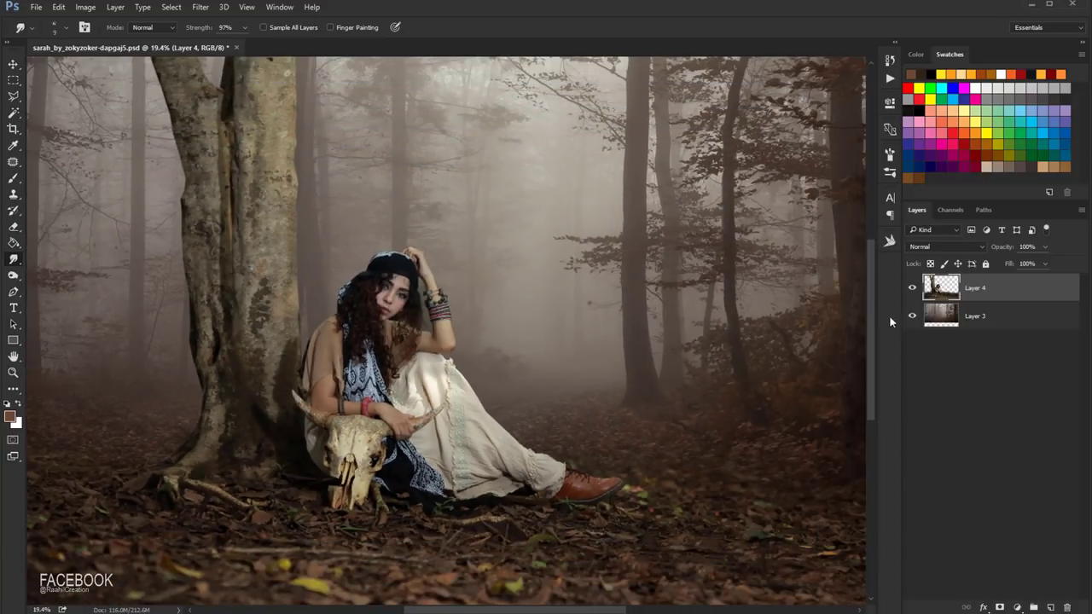
pyautogui.click(912, 289)
pyautogui.scroll(-1, 347, 271)
pyautogui.scroll(-1, 305, 247)
# Drag the kerosene lamp from its PNG into the forest document as Layer 5
pyautogui.click(13, 64)
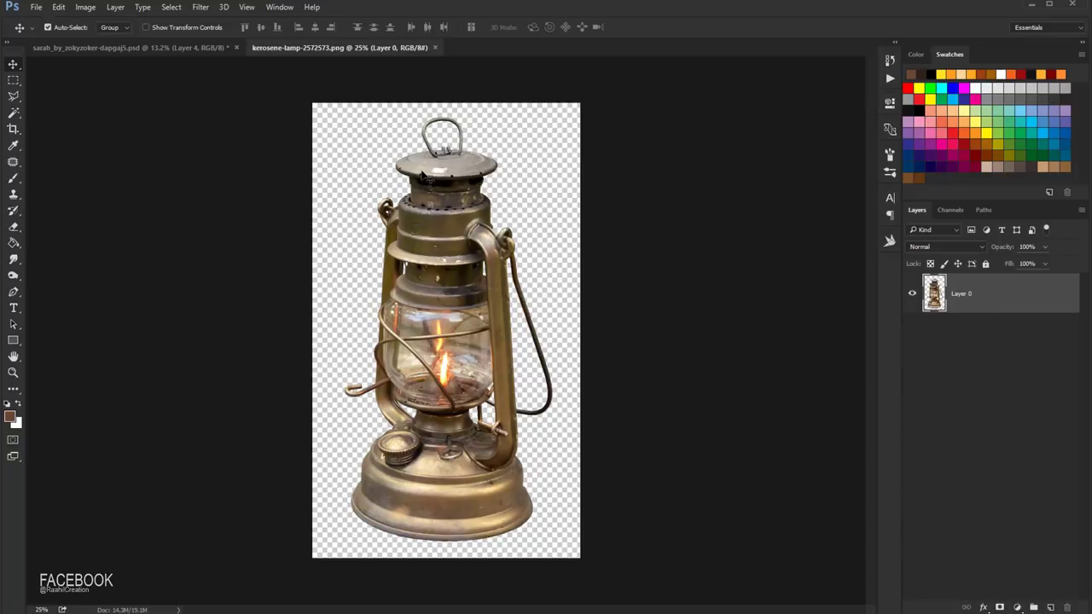
pyautogui.moveTo(420, 175); pyautogui.dragTo(244, 122)
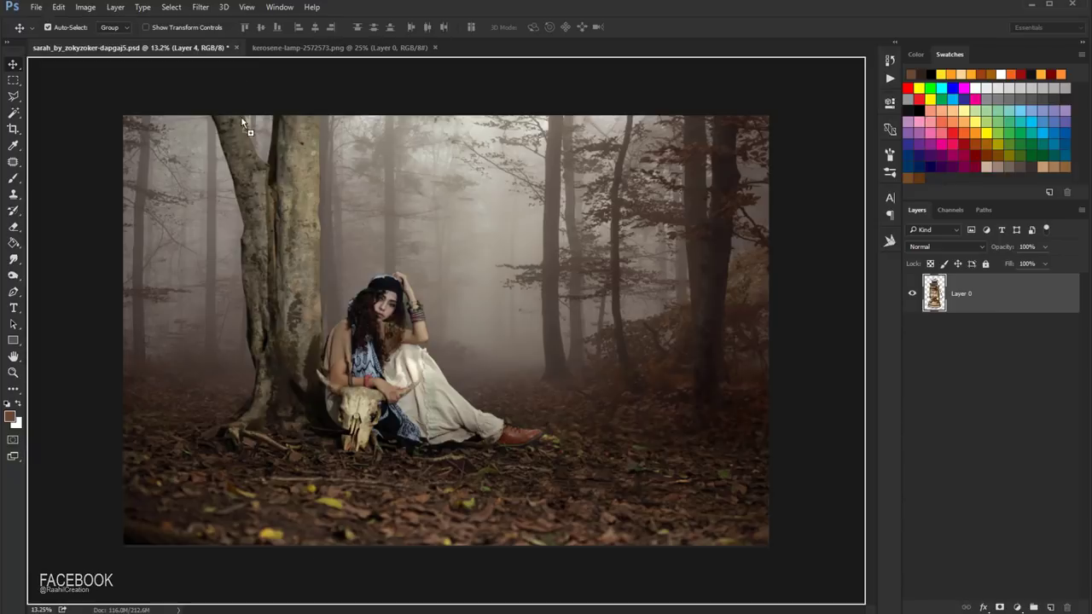
pyautogui.moveTo(352, 275); pyautogui.dragTo(354, 270)
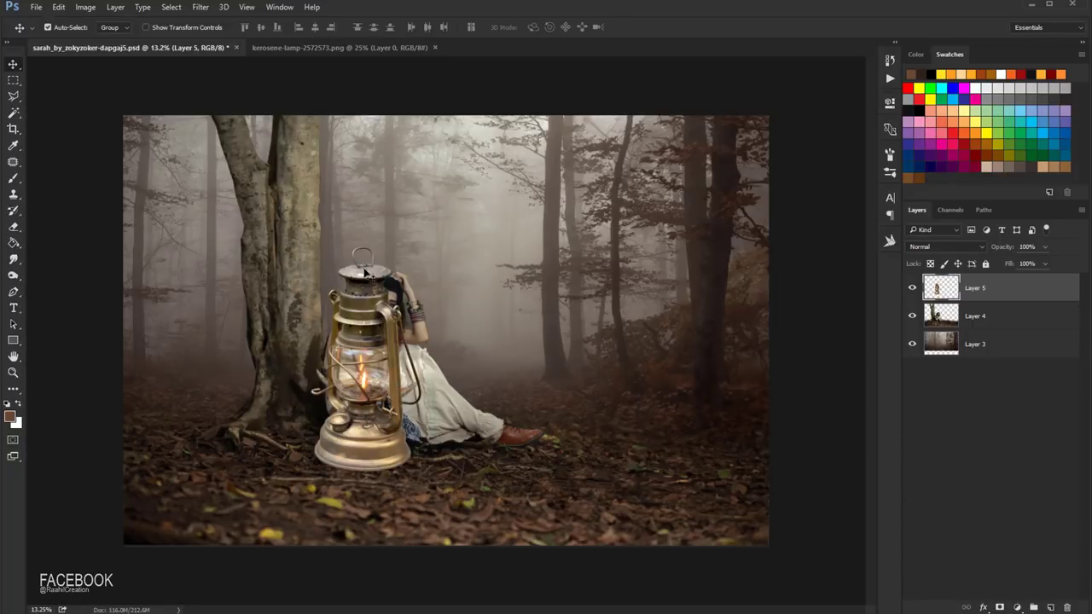
# Scale the lamp down to about 26.8% with Free Transform and commit
pyautogui.scroll(1, 365, 272)
pyautogui.hotkey('ctrl', 't')
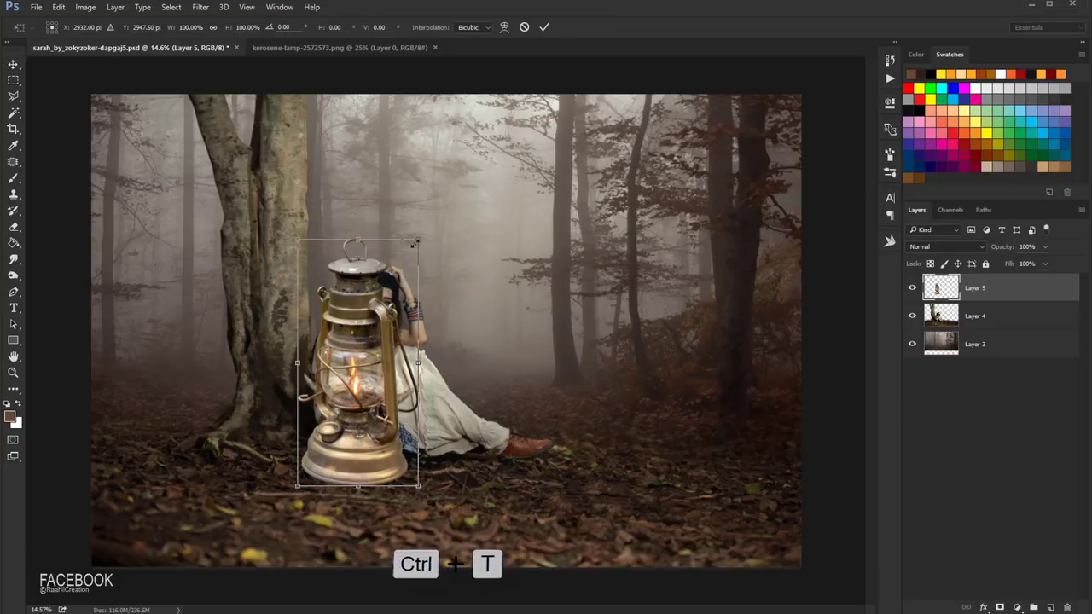
pyautogui.moveTo(418, 239); pyautogui.dragTo(308, 414)
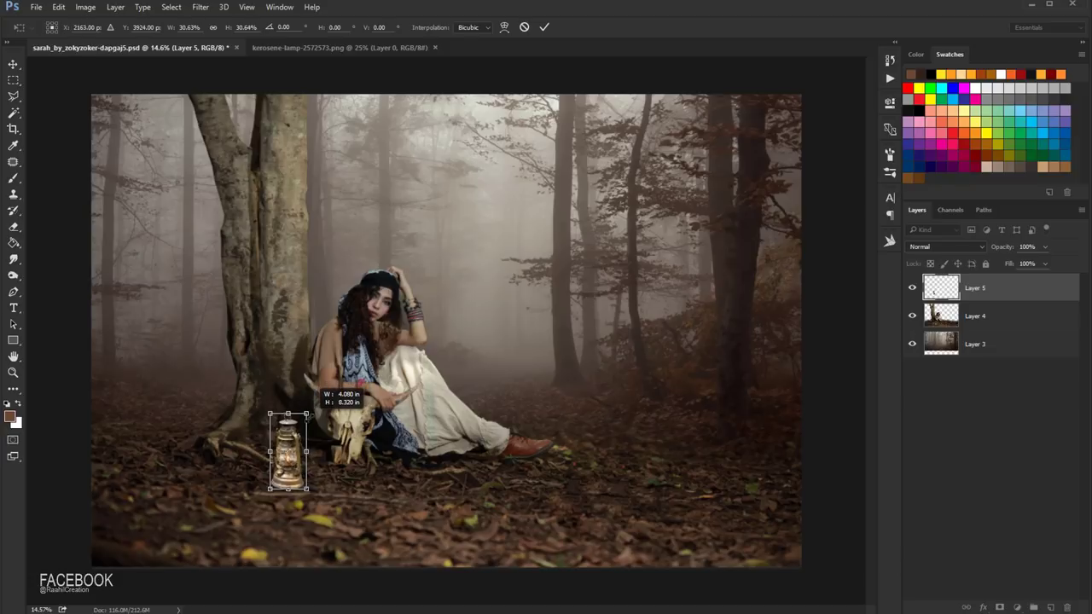
pyautogui.scroll(2, 281, 387)
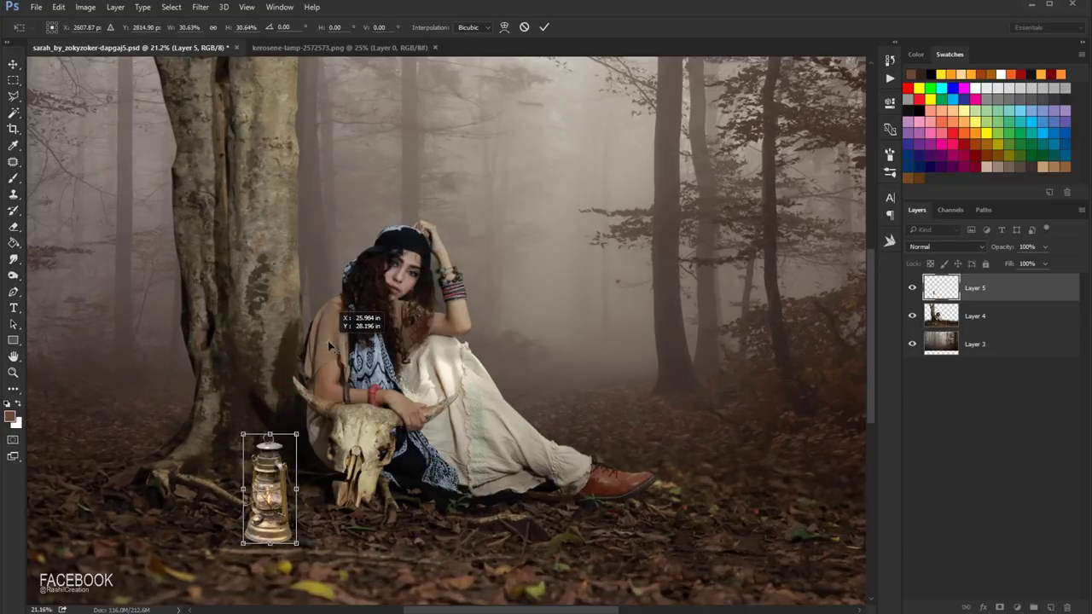
pyautogui.moveTo(288, 452)
pyautogui.mouseDown()
pyautogui.moveTo(283, 409)
pyautogui.moveTo(244, 404)
pyautogui.mouseUp()
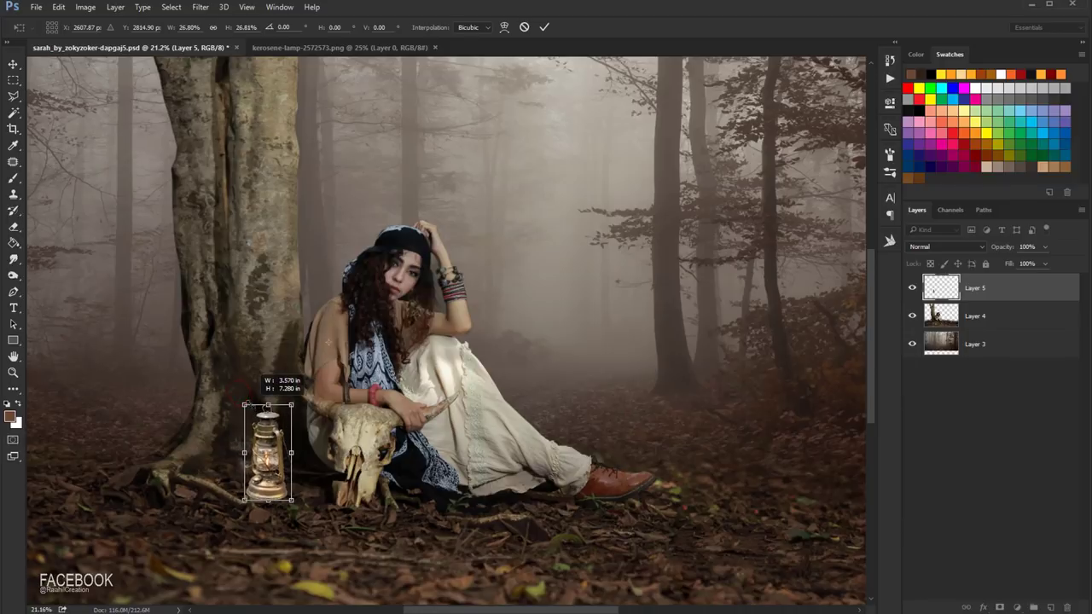
pyautogui.click(544, 28)
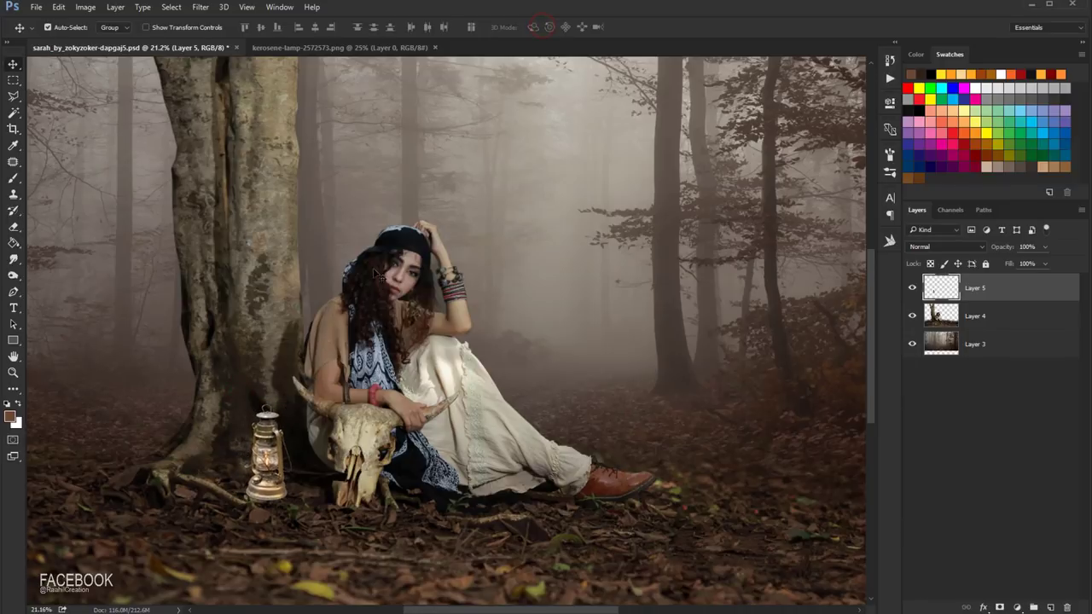
# Position the lamp on the forest floor in front of the woman's legs
pyautogui.moveTo(301, 401); pyautogui.dragTo(354, 408)
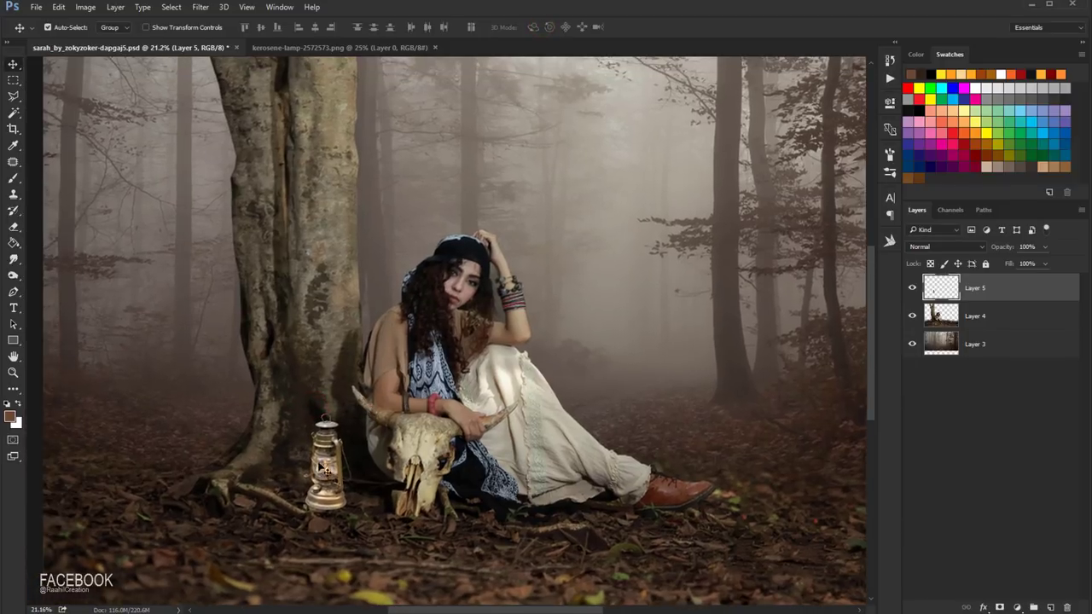
pyautogui.moveTo(312, 456); pyautogui.dragTo(534, 488)
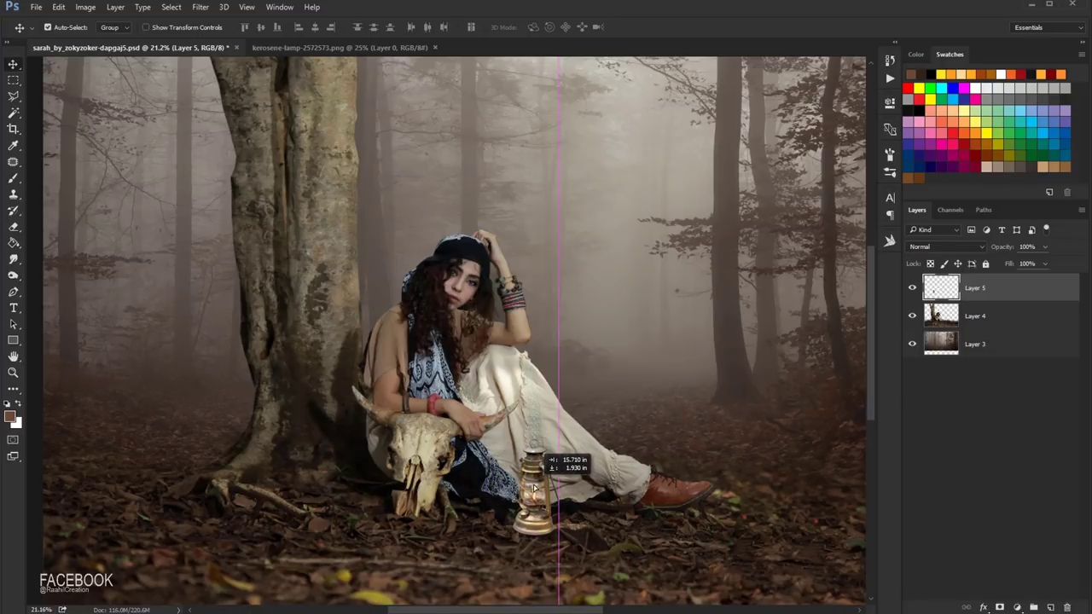
pyautogui.moveTo(534, 488); pyautogui.dragTo(564, 491)
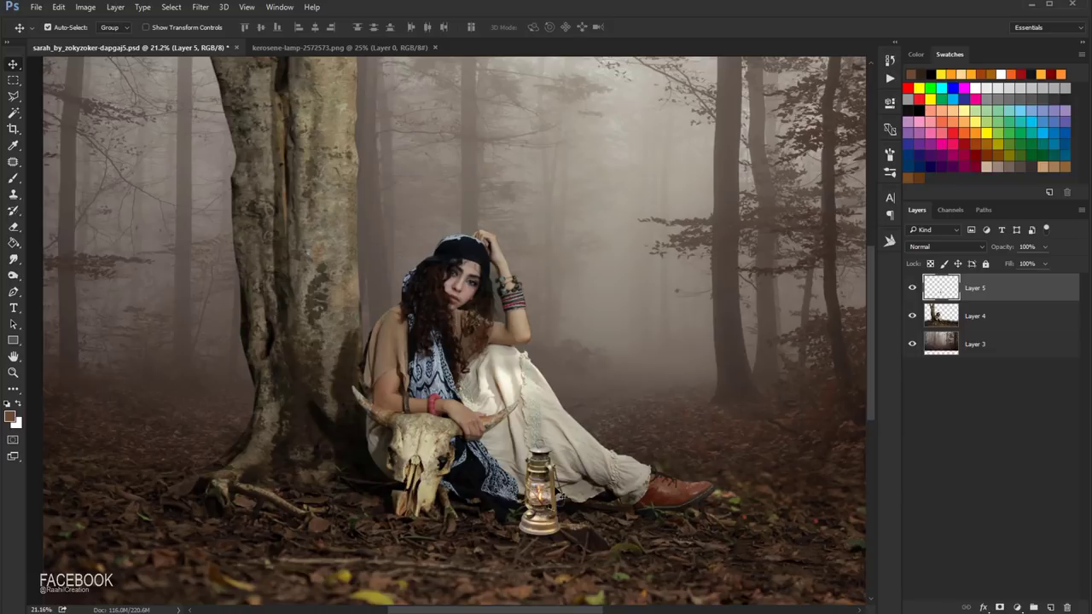
pyautogui.scroll(2, 405, 443)
pyautogui.moveTo(352, 444); pyautogui.dragTo(359, 448)
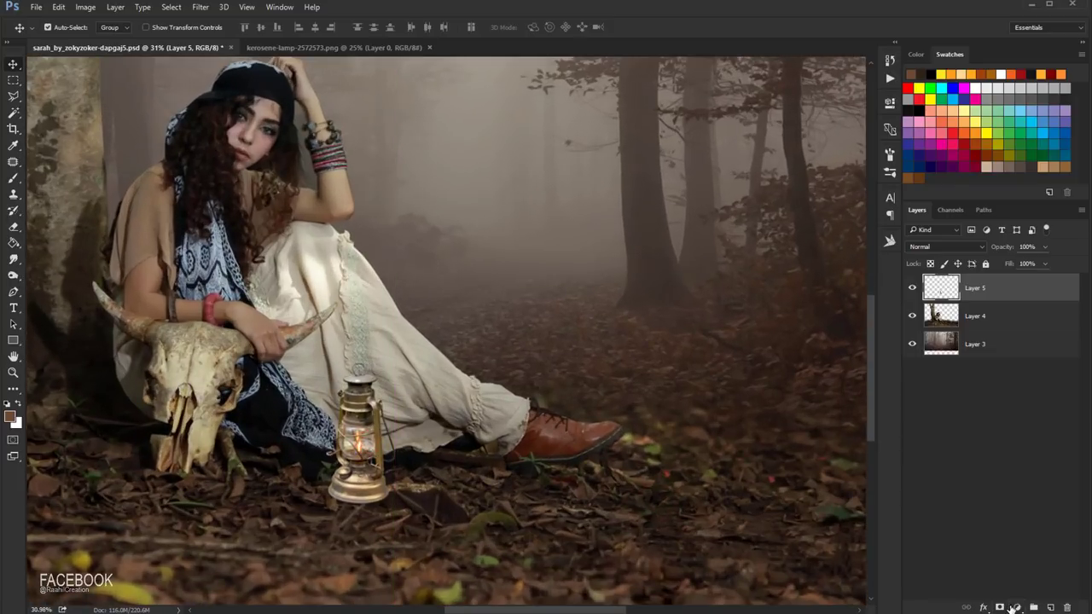
# Add a Curves adjustment clipped to Layer 5 and lower its white point to darken the lamp
pyautogui.click(1015, 607)
pyautogui.click(958, 410)
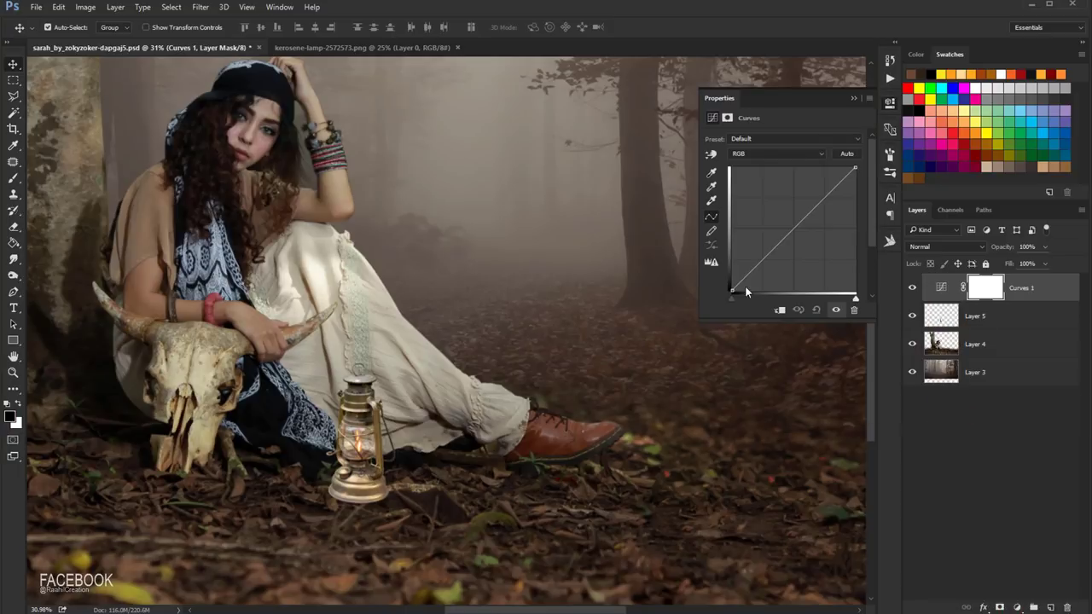
pyautogui.click(779, 310)
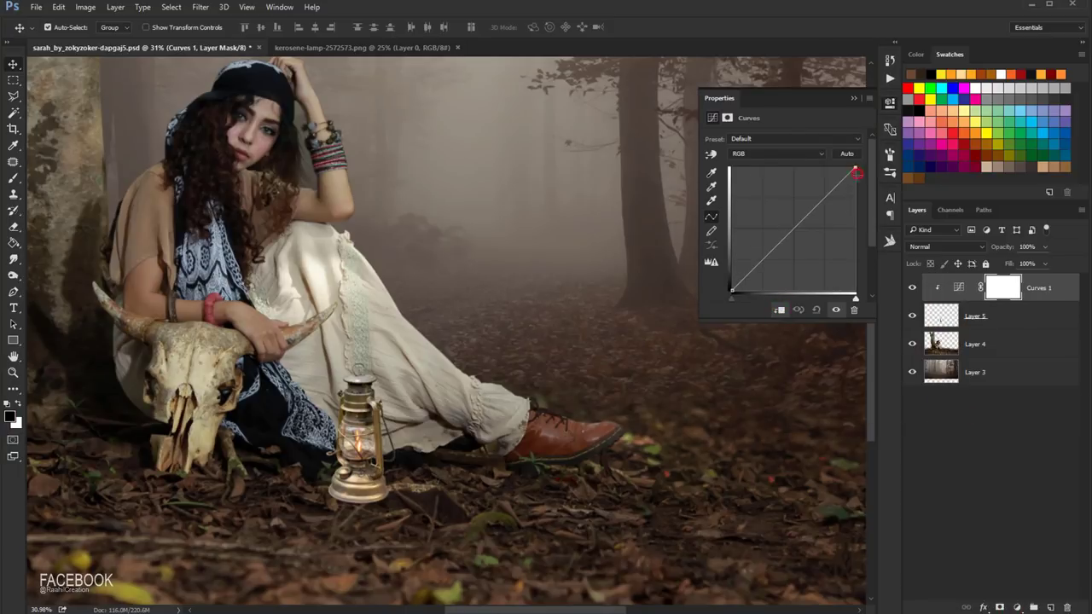
pyautogui.moveTo(856, 173); pyautogui.dragTo(864, 215)
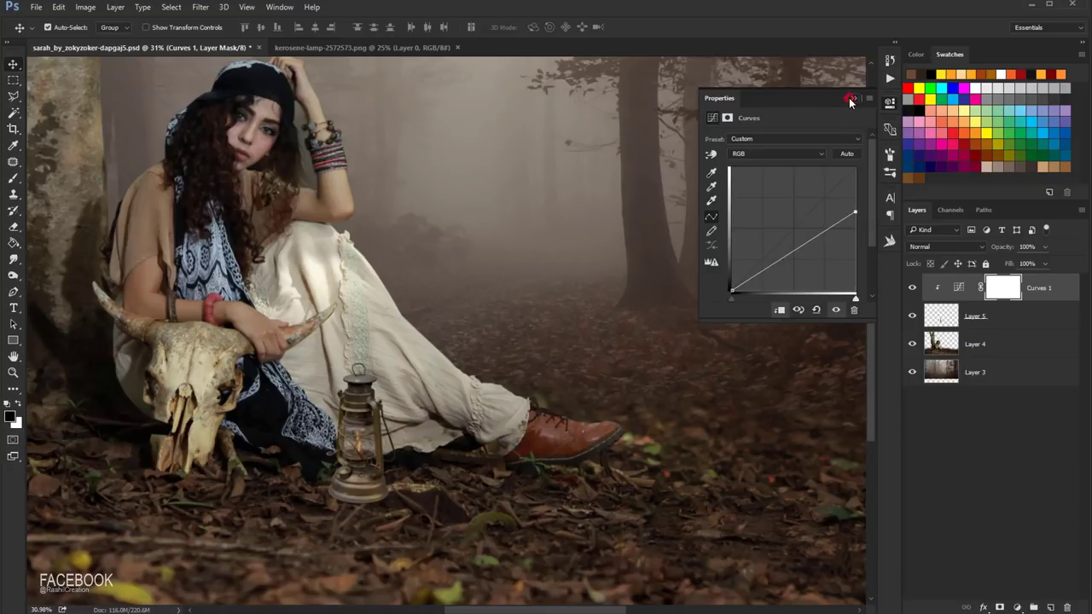
pyautogui.click(851, 100)
# Paint black on the Curves mask over the lamp glass, then add an empty layer above Layer 4
pyautogui.click(13, 179)
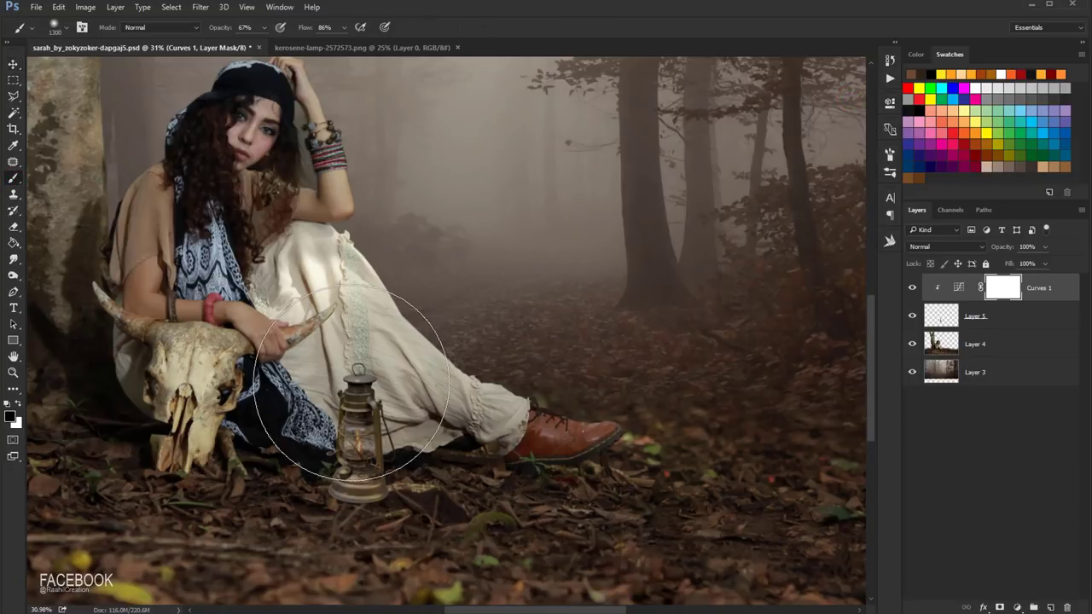
pyautogui.press('[')
pyautogui.press('[')
pyautogui.press('[')
pyautogui.press('[')
pyautogui.press('[')
pyautogui.press('[')
pyautogui.press('[')
pyautogui.press('[')
pyautogui.press('[')
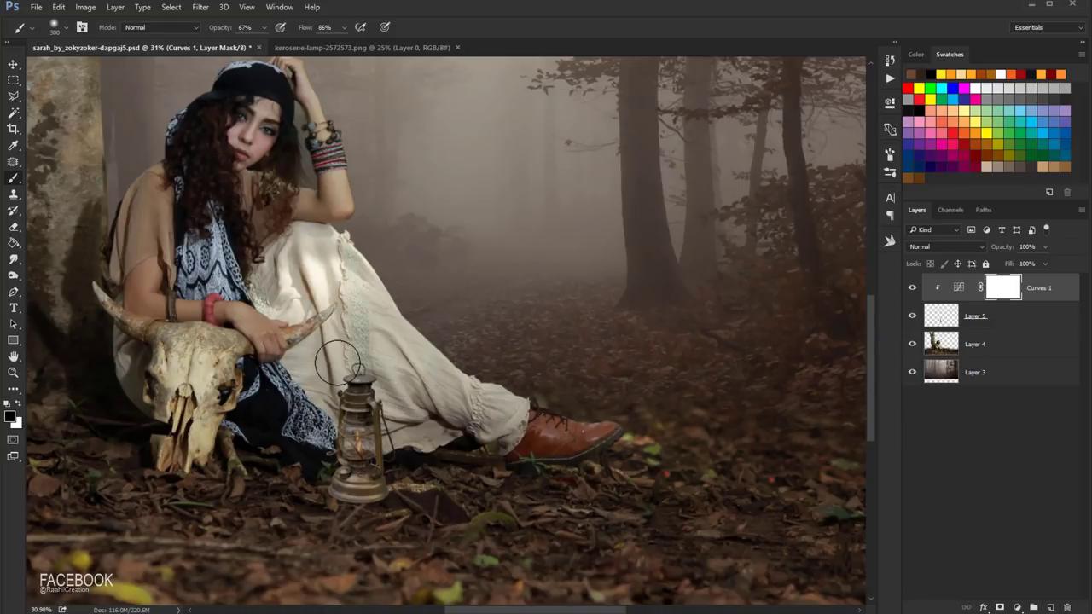
pyautogui.press('[')
pyautogui.press('[')
pyautogui.moveTo(337, 359); pyautogui.dragTo(375, 382)
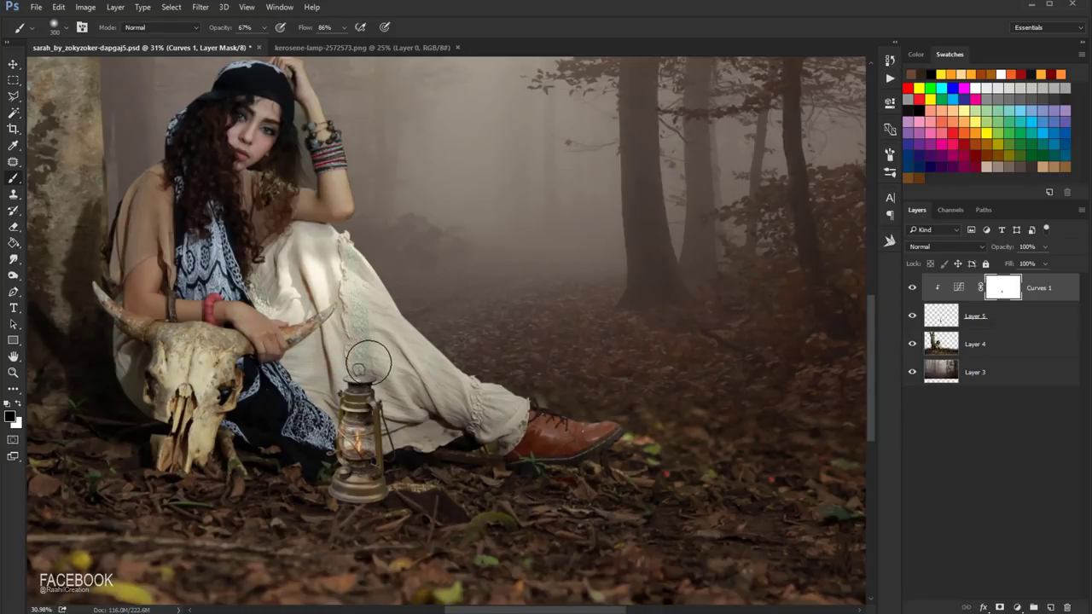
pyautogui.moveTo(373, 365); pyautogui.dragTo(342, 435)
pyautogui.click(981, 342)
pyautogui.click(1051, 607)
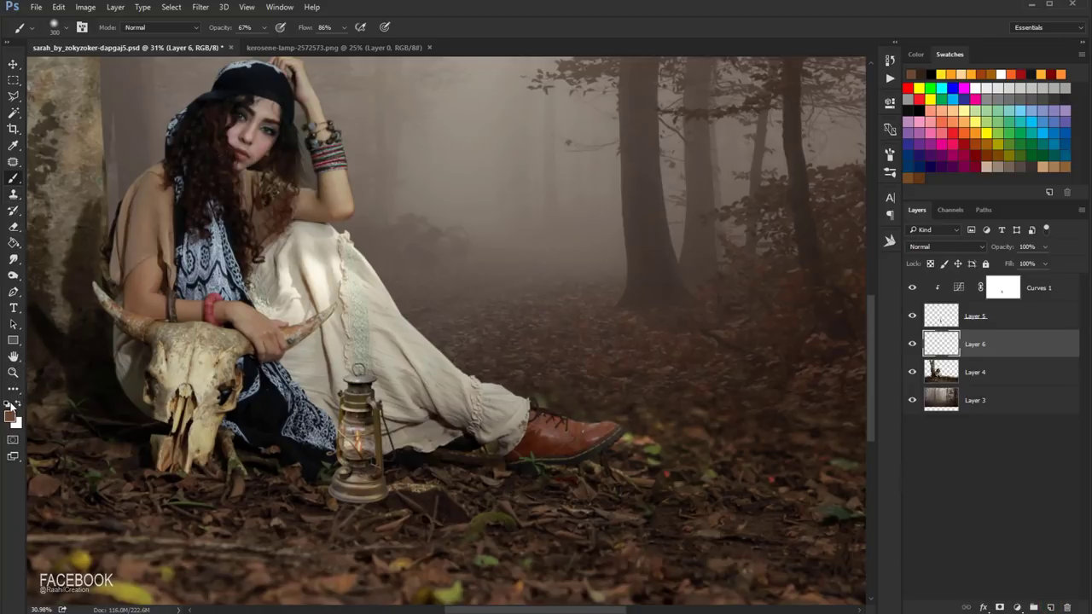
# Paint a soft black shadow under the lantern base on Layer 6
pyautogui.click(9, 403)
pyautogui.press('[')
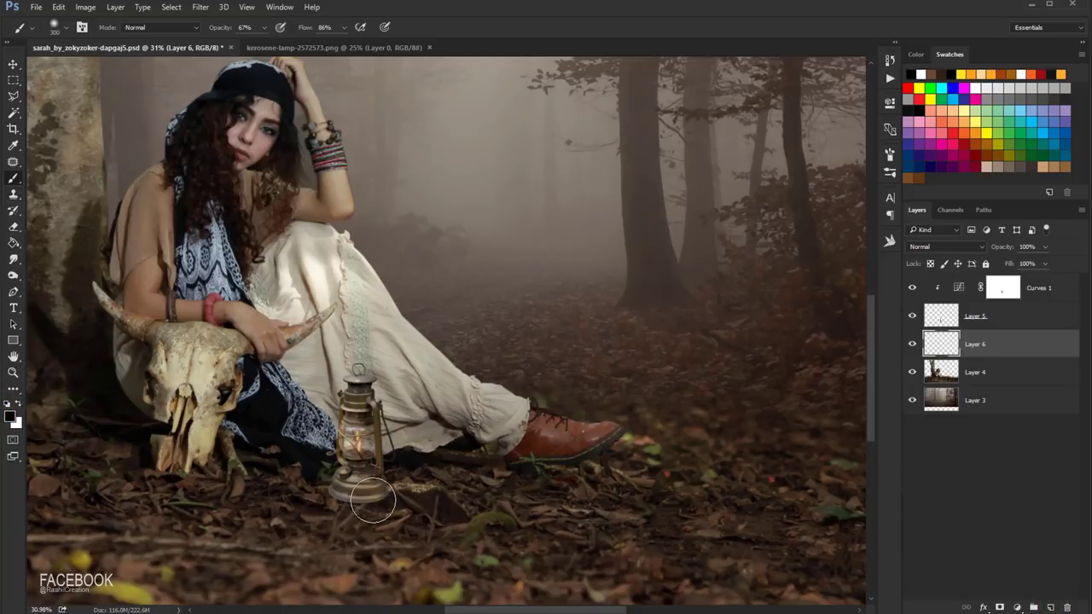
pyautogui.moveTo(346, 500); pyautogui.dragTo(391, 500)
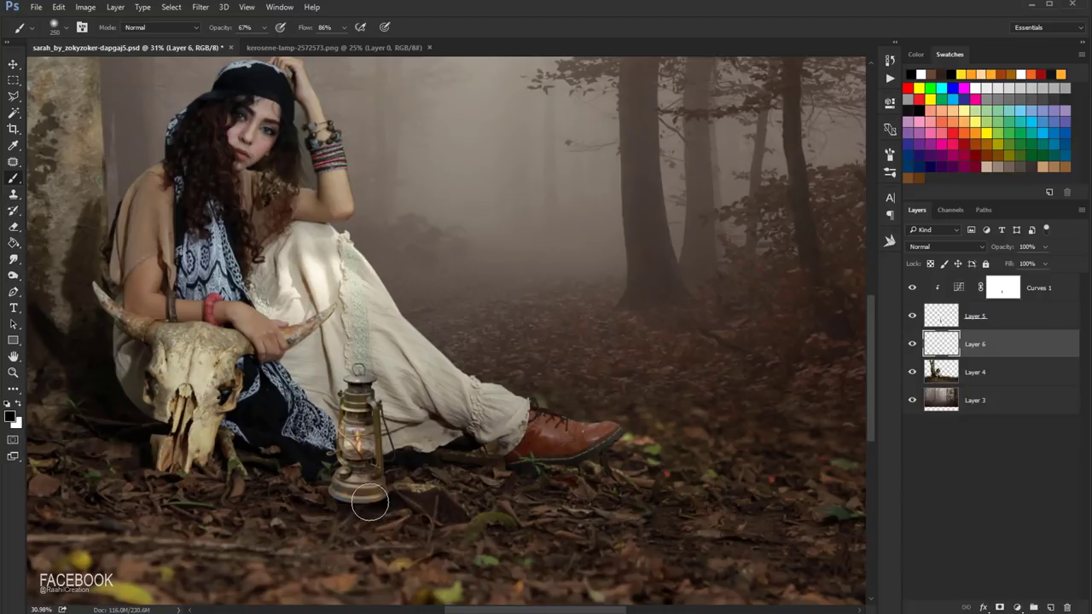
pyautogui.press(']')
pyautogui.keyDown('alt'); pyautogui.scroll(-1, 375, 506); pyautogui.keyUp('alt')
pyautogui.press(']')
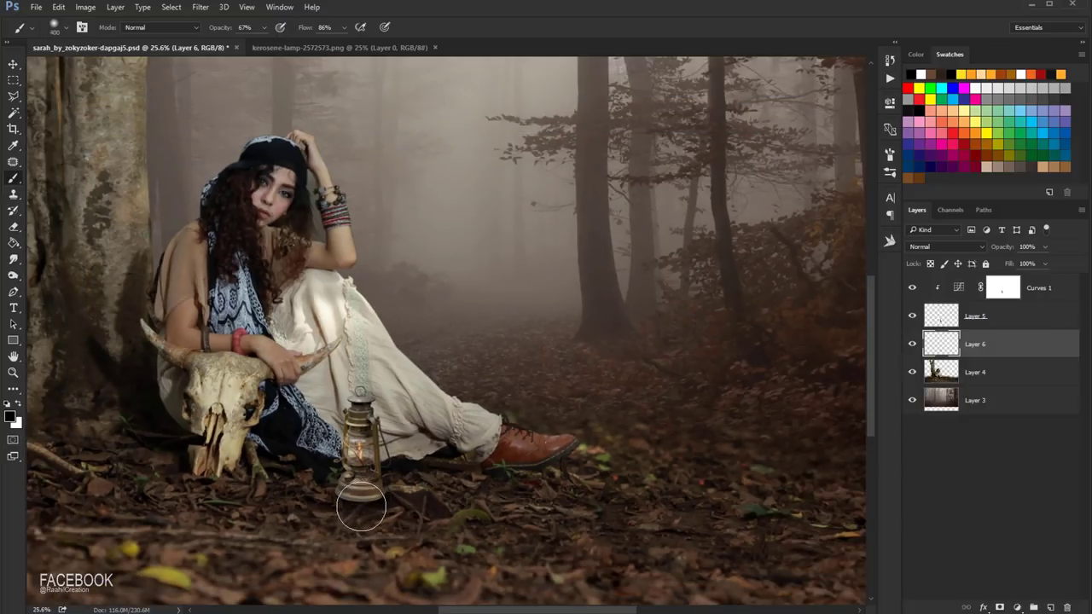
pyautogui.moveTo(348, 512)
pyautogui.mouseDown()
pyautogui.moveTo(326, 534)
pyautogui.moveTo(395, 505)
pyautogui.mouseUp()
# Skew the painted shadow with Free Transform so it slants across the ground
pyautogui.scroll(-1, 394, 506)
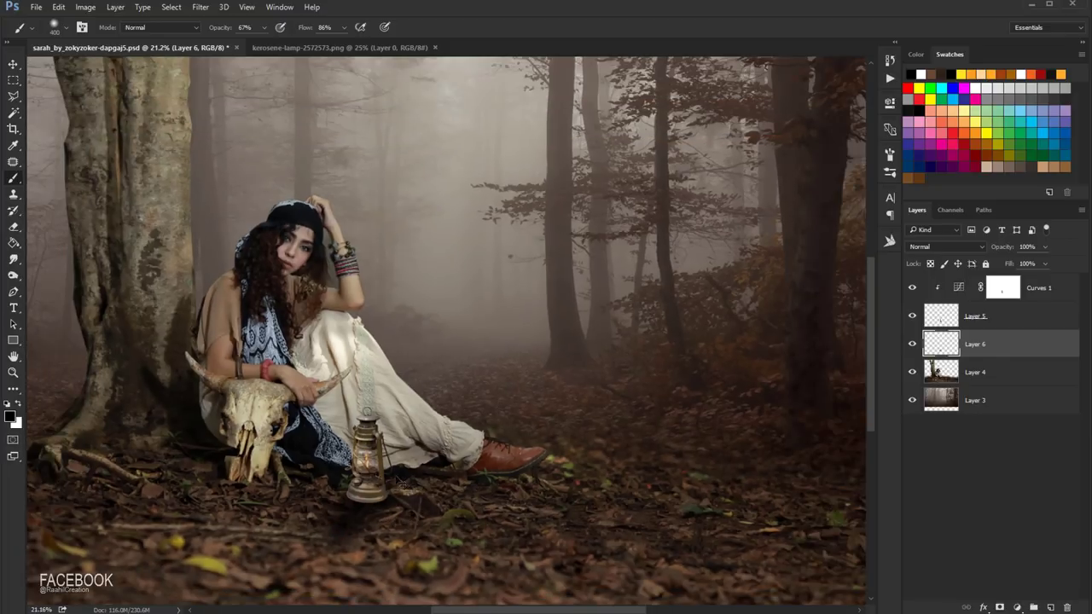
pyautogui.hotkey('ctrl', 't')
pyautogui.moveTo(355, 574); pyautogui.dragTo(337, 589)
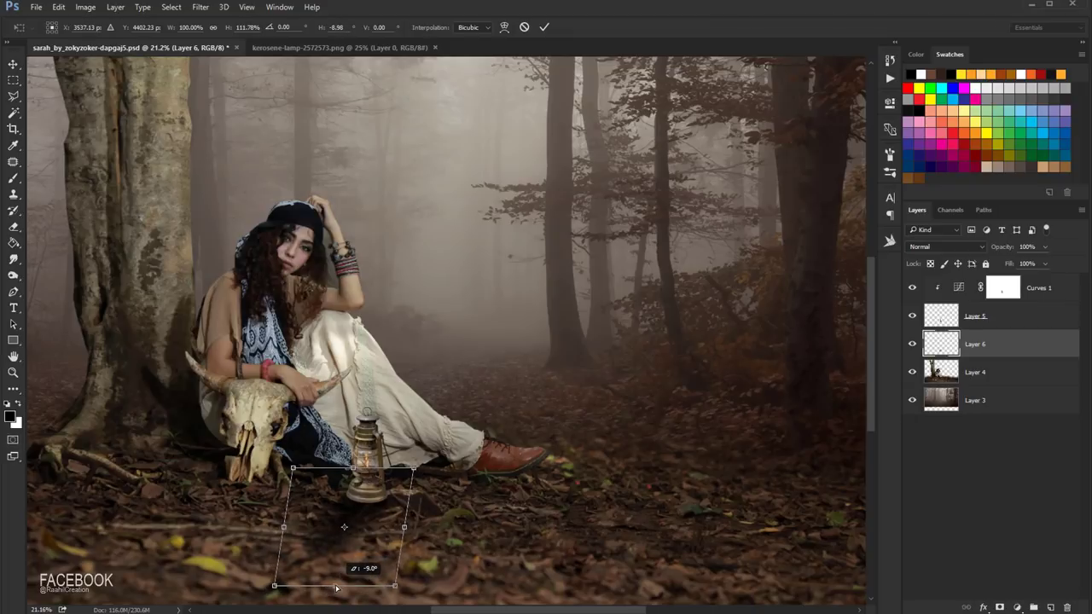
pyautogui.click(543, 27)
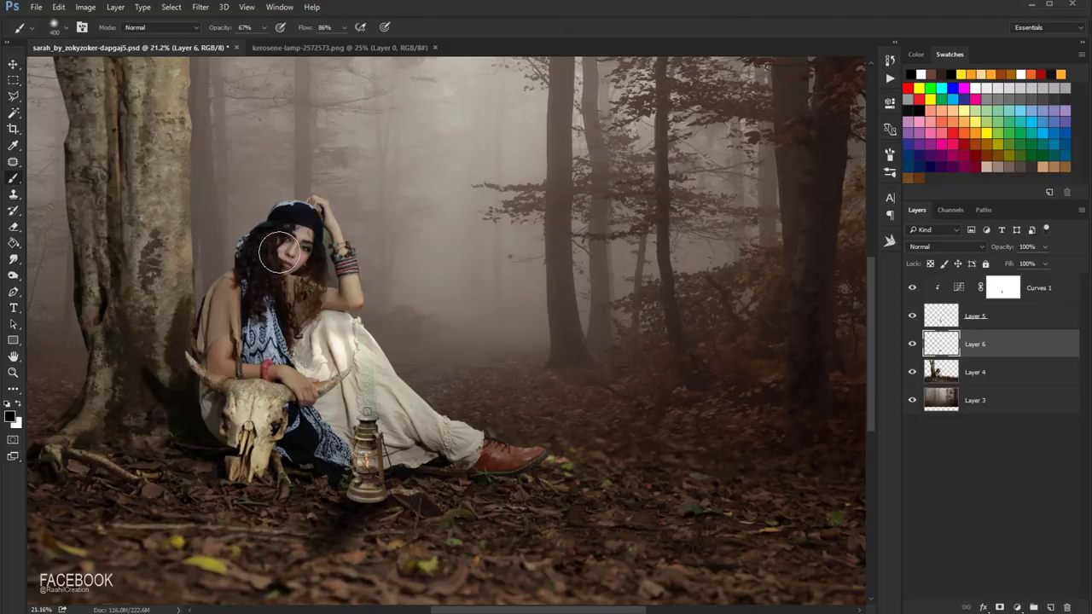
# Erase part of the shadow with a larger eraser, then switch to the Move tool and zoom on the lantern
pyautogui.click(14, 229)
pyautogui.hotkey('ctrl', '0')
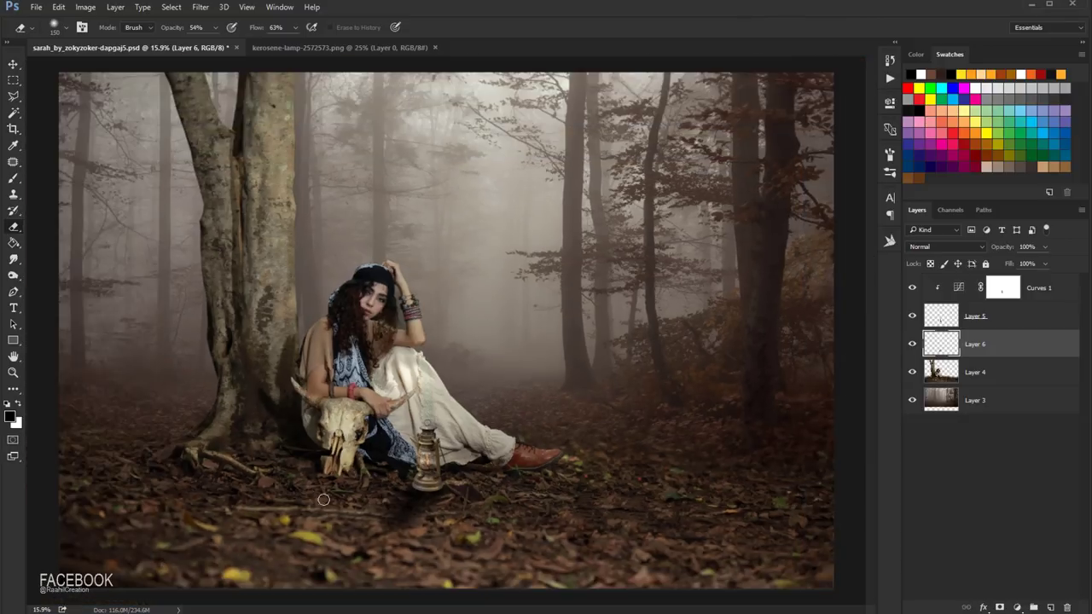
pyautogui.press(']')
pyautogui.press(']')
pyautogui.press(']')
pyautogui.press(']')
pyautogui.press(']')
pyautogui.press(']')
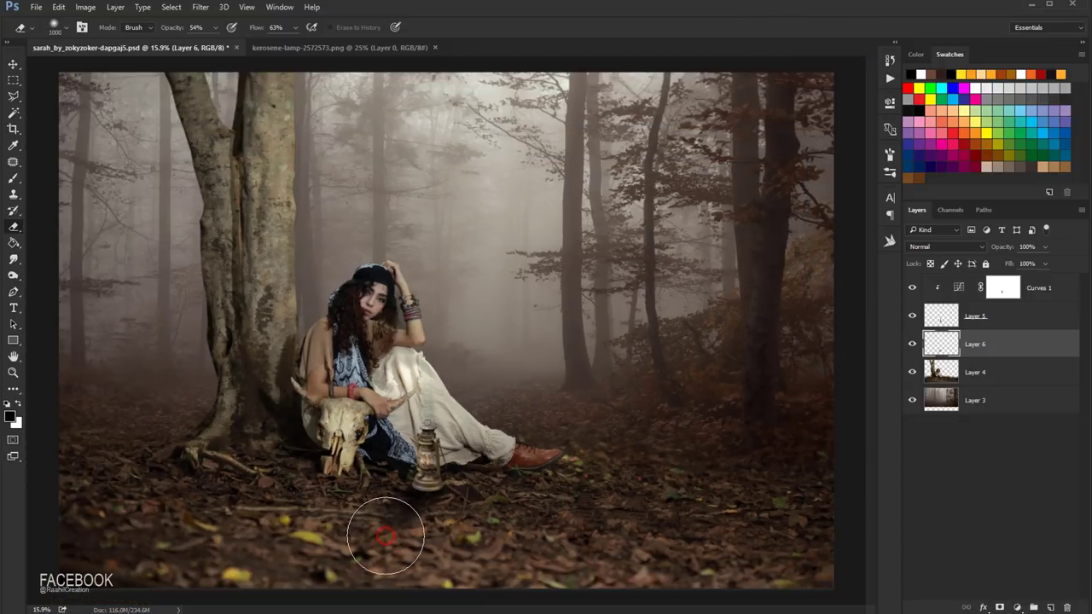
pyautogui.scroll(2, 384, 444)
pyautogui.scroll(1, 380, 444)
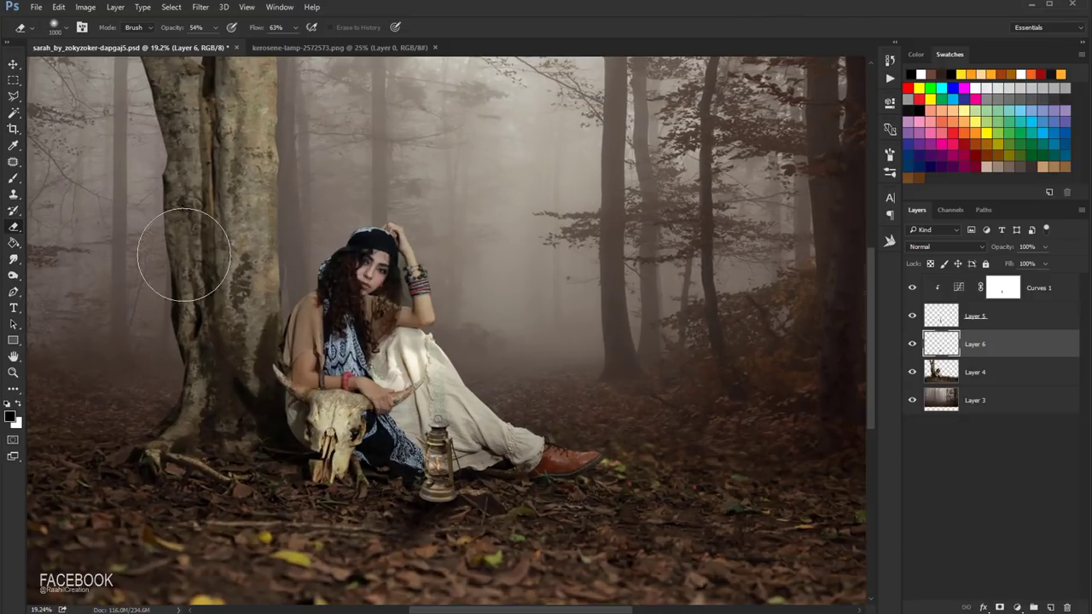
pyautogui.press('v')
pyautogui.scroll(1, 452, 499)
pyautogui.scroll(1, 455, 498)
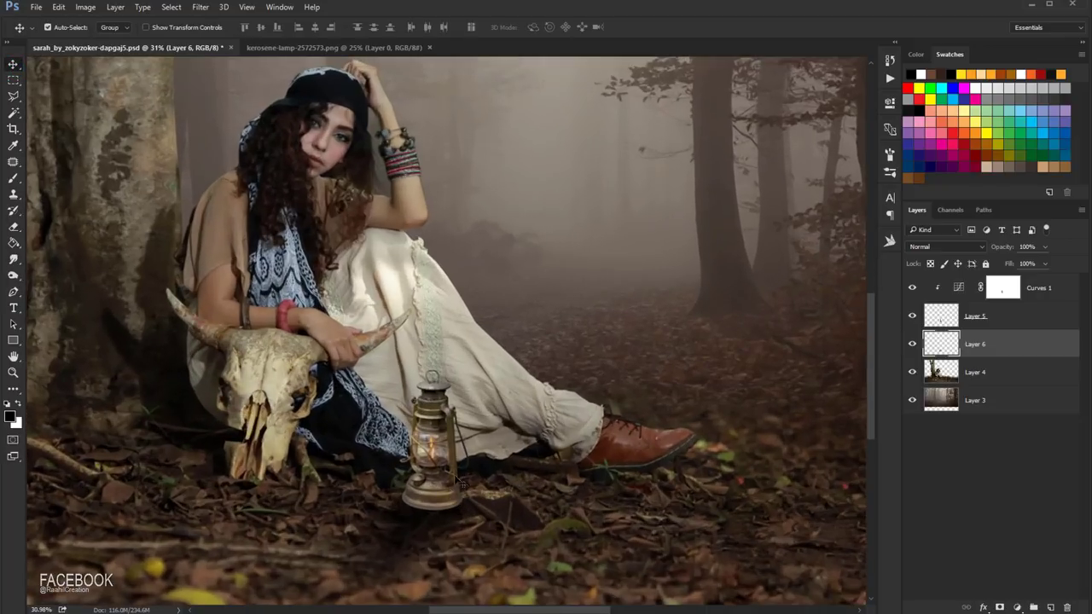
# Lower Layer 5's saturation to -22 with Hue/Saturation
pyautogui.click(977, 315)
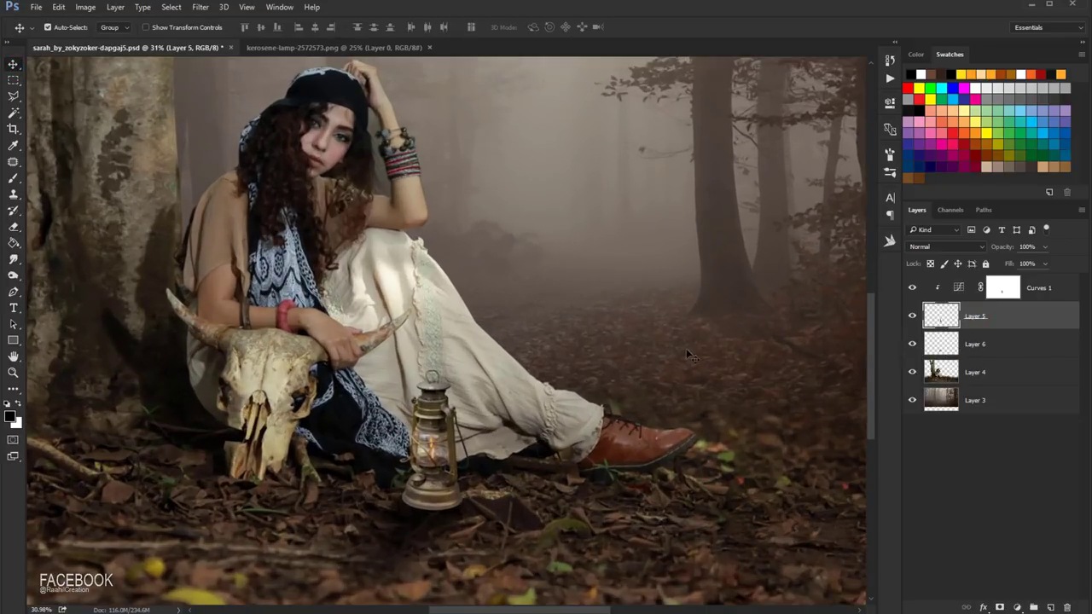
pyautogui.hotkey('ctrl', 'u')
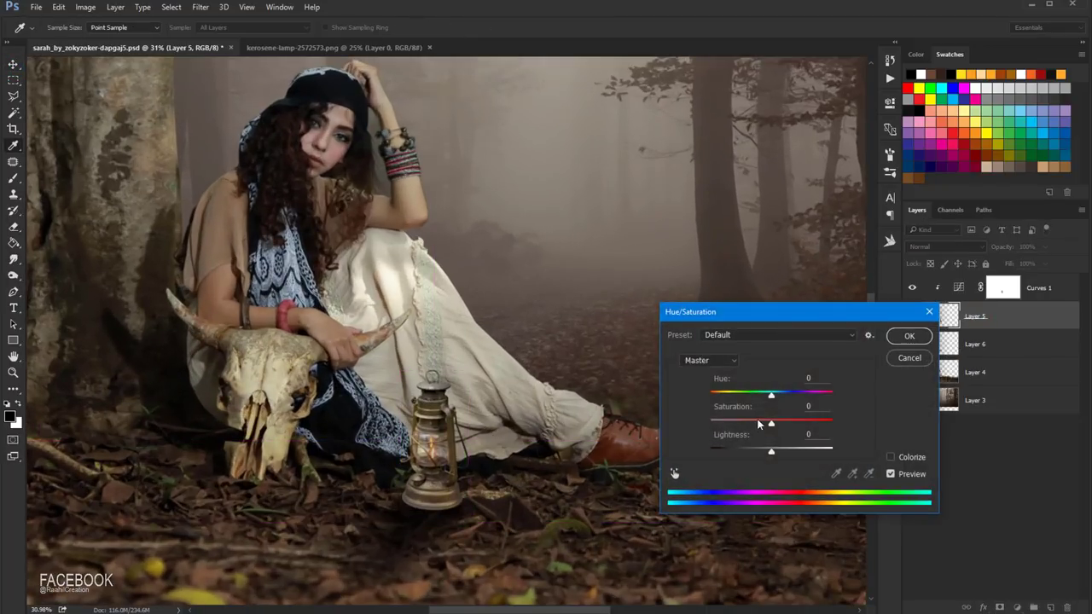
pyautogui.moveTo(772, 424); pyautogui.dragTo(745, 425)
pyautogui.click(904, 336)
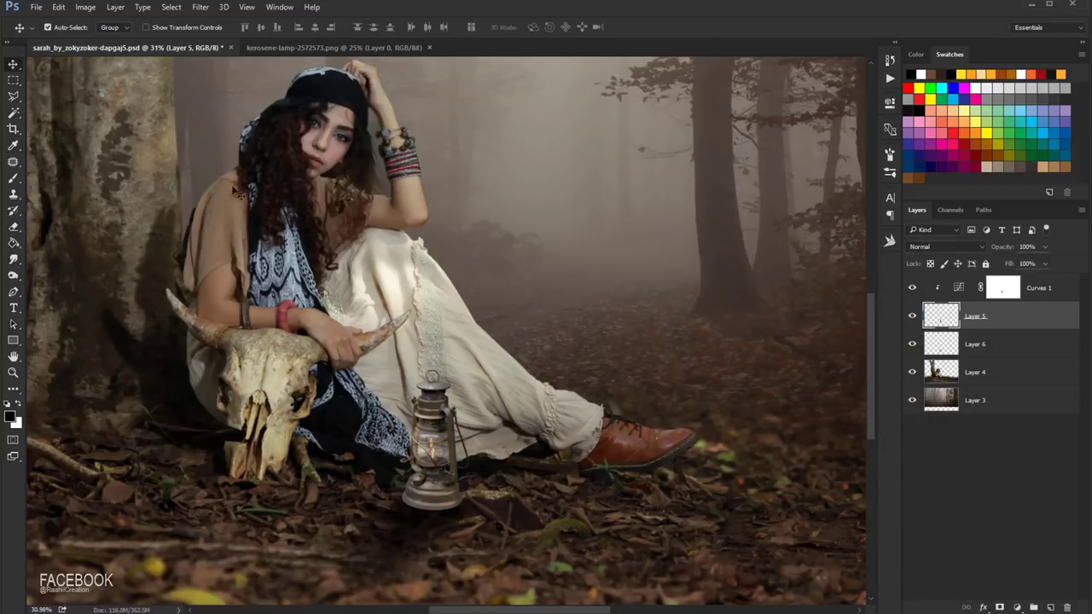
# Apply Brightness -29 and Contrast 12 to the lantern
pyautogui.click(89, 8)
pyautogui.click(240, 39)
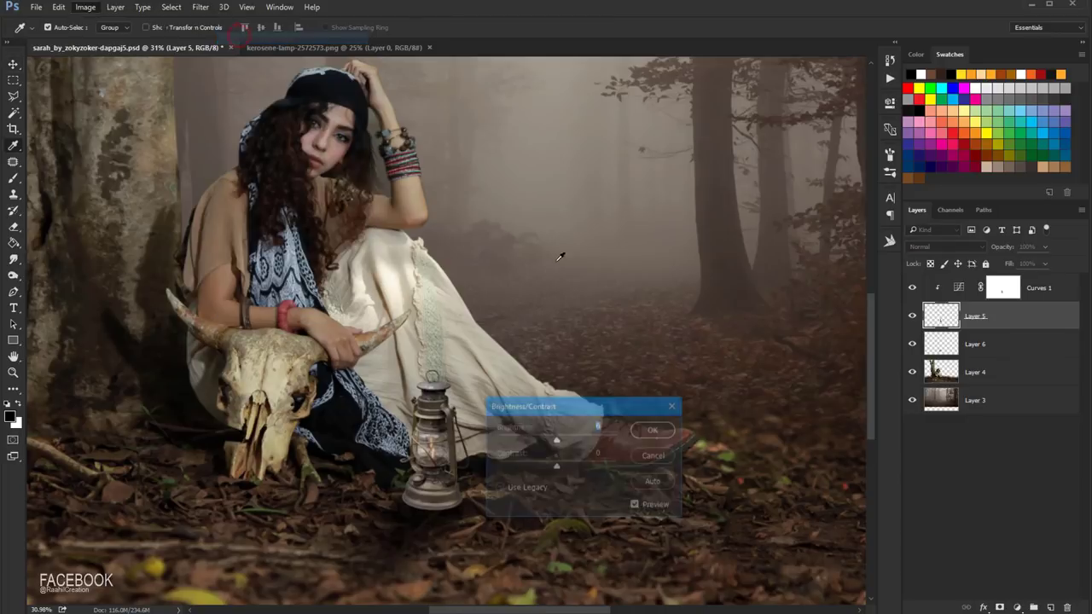
pyautogui.moveTo(555, 440)
pyautogui.mouseDown()
pyautogui.moveTo(546, 442)
pyautogui.moveTo(565, 468)
pyautogui.mouseUp()
pyautogui.click(640, 432)
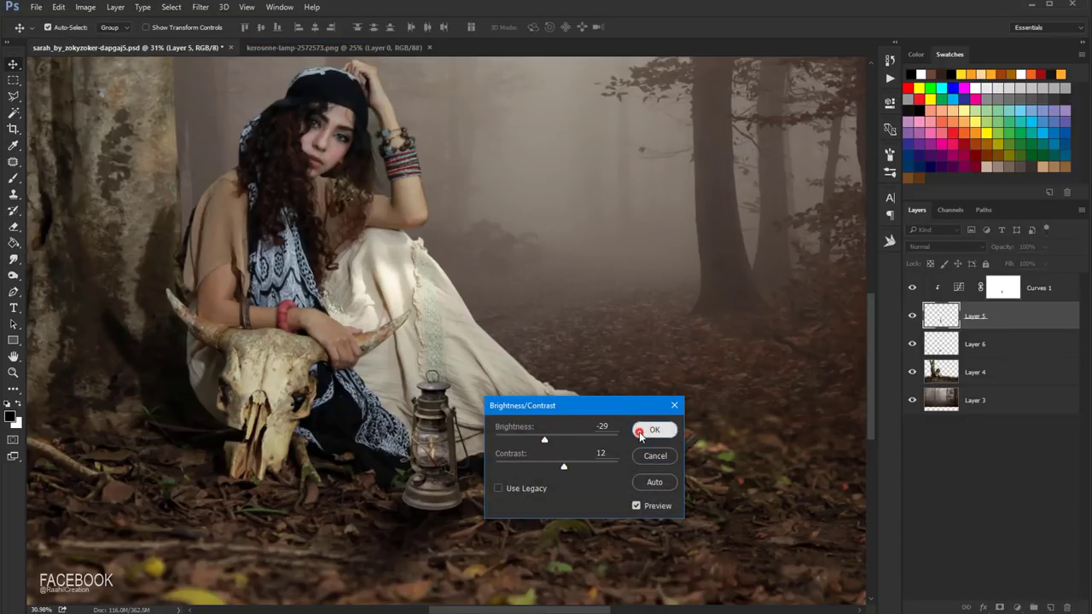
pyautogui.scroll(1, 478, 460)
pyautogui.scroll(2, 464, 463)
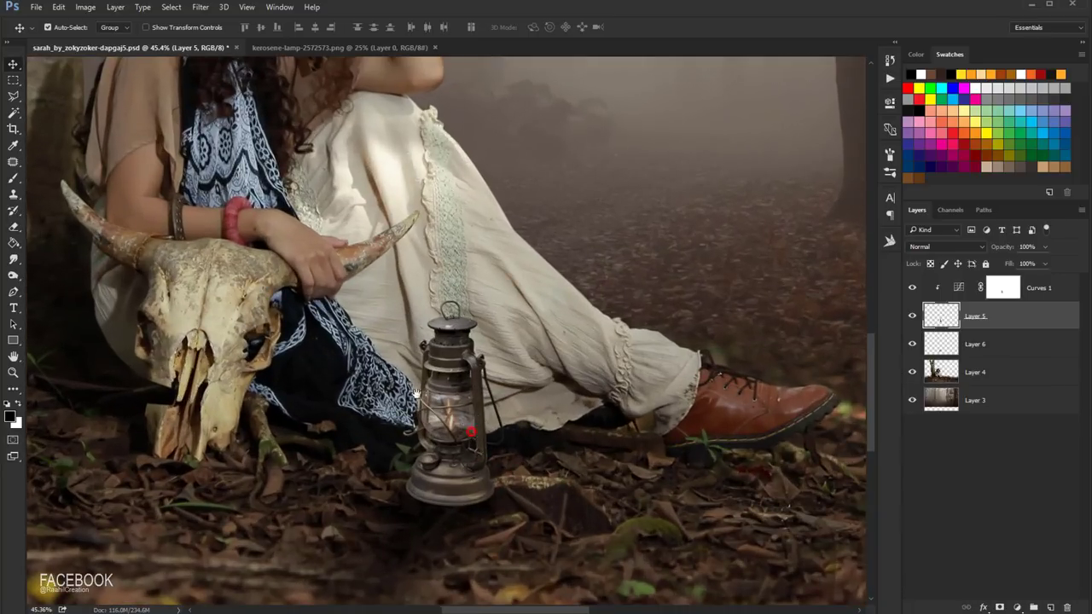
# Lower Layer 6's opacity to lighten the lantern's shadow
pyautogui.scroll(-2, 609, 388)
pyautogui.hscroll(2, 609, 388)
pyautogui.click(998, 349)
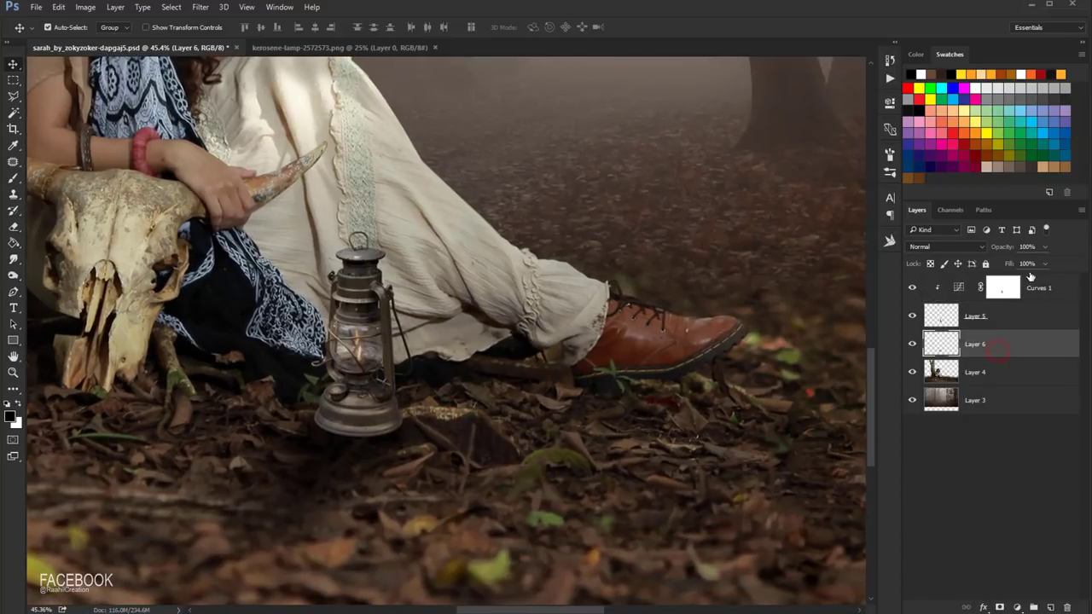
pyautogui.moveTo(1042, 248); pyautogui.dragTo(1024, 262)
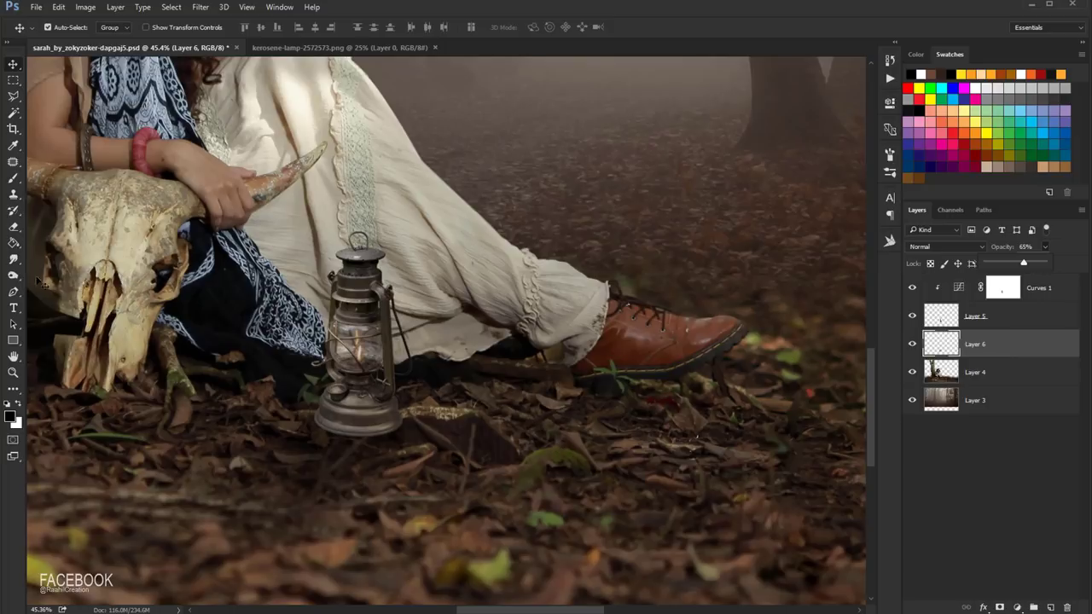
# Erase along the bottom edge of the lamp base on Layer 5 with a size-50, 100% eraser
pyautogui.click(15, 231)
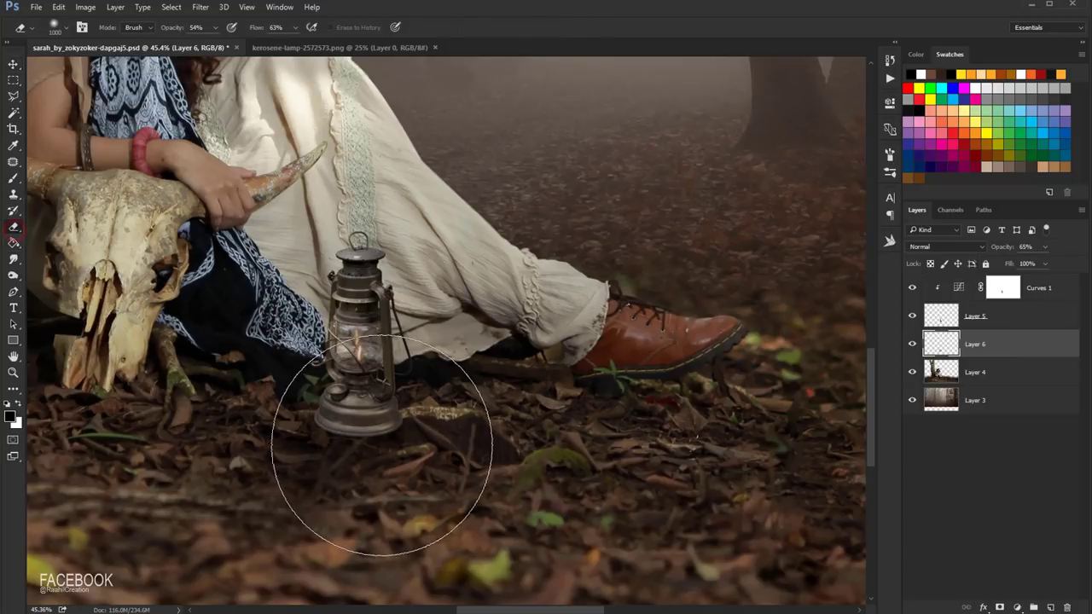
pyautogui.click(970, 323)
pyautogui.press('[')
pyautogui.press('[')
pyautogui.press('[')
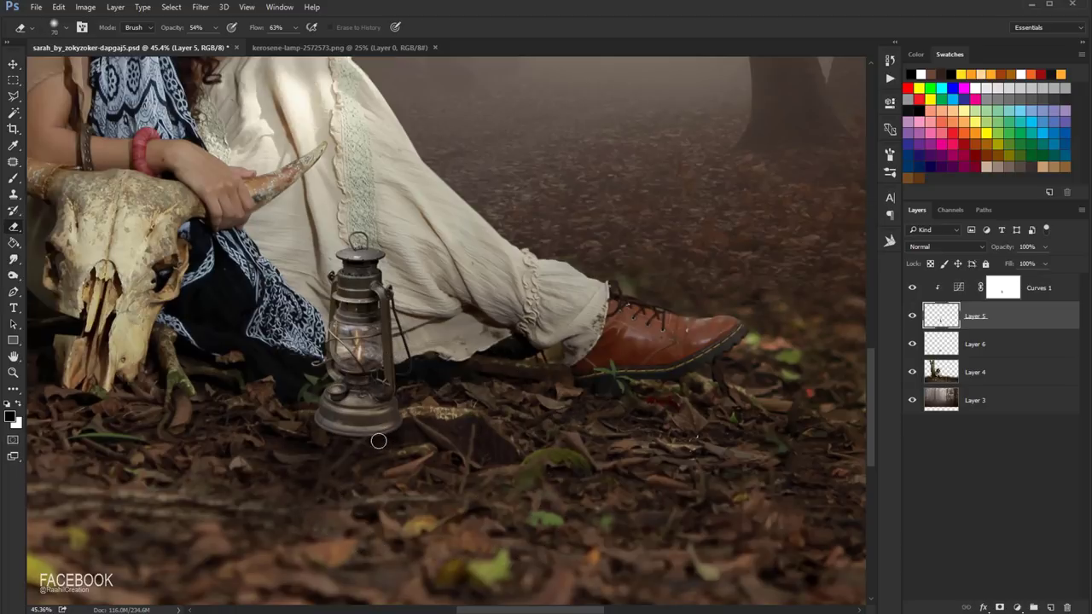
pyautogui.press('[')
pyautogui.press('[')
pyautogui.moveTo(368, 436); pyautogui.dragTo(360, 443)
pyautogui.moveTo(219, 37)
pyautogui.mouseDown()
pyautogui.moveTo(331, 34)
pyautogui.moveTo(317, 43)
pyautogui.mouseUp()
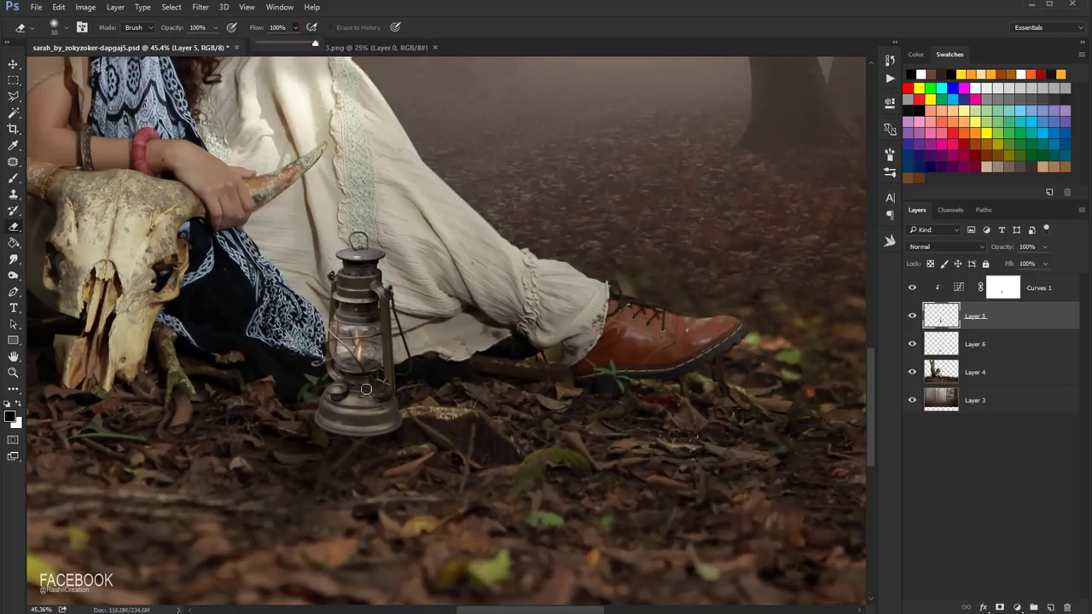
pyautogui.click(370, 440)
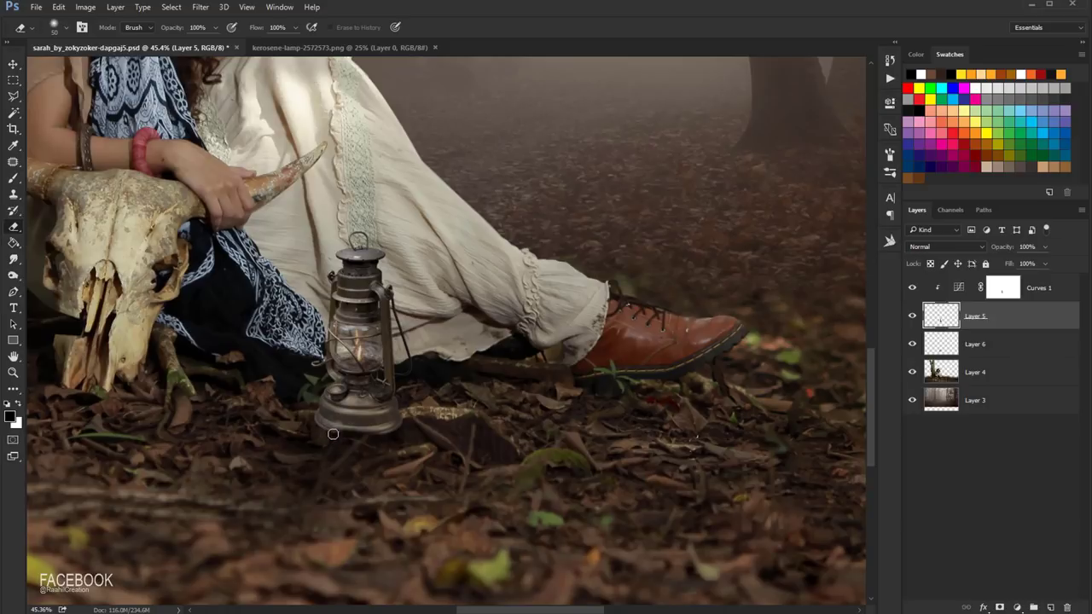
pyautogui.moveTo(333, 434); pyautogui.dragTo(397, 424)
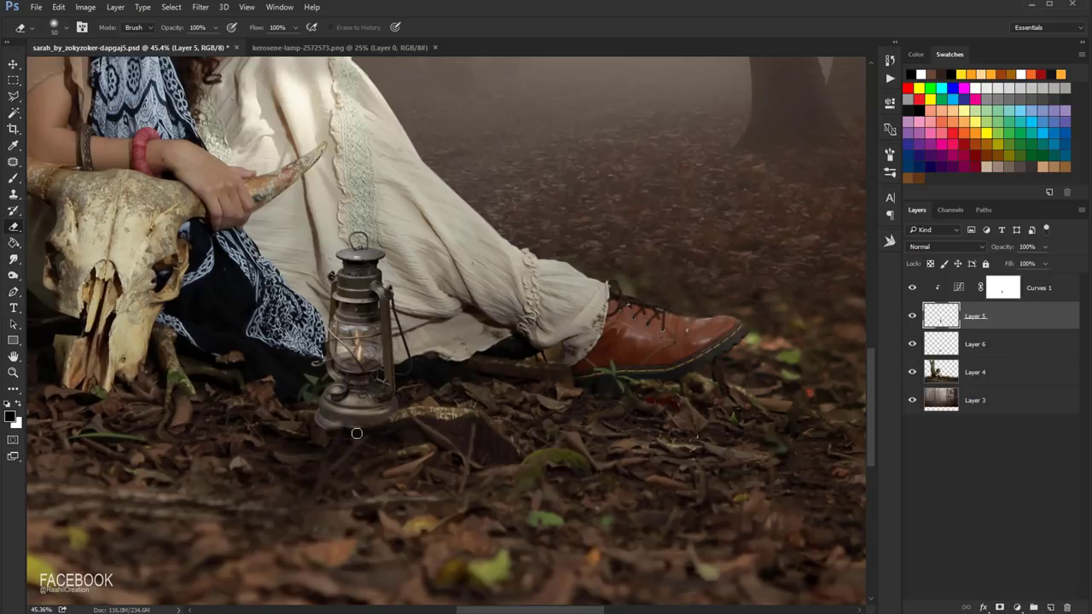
pyautogui.moveTo(393, 419)
pyautogui.mouseDown()
pyautogui.moveTo(349, 434)
pyautogui.moveTo(309, 424)
pyautogui.mouseUp()
pyautogui.scroll(-3, 297, 448)
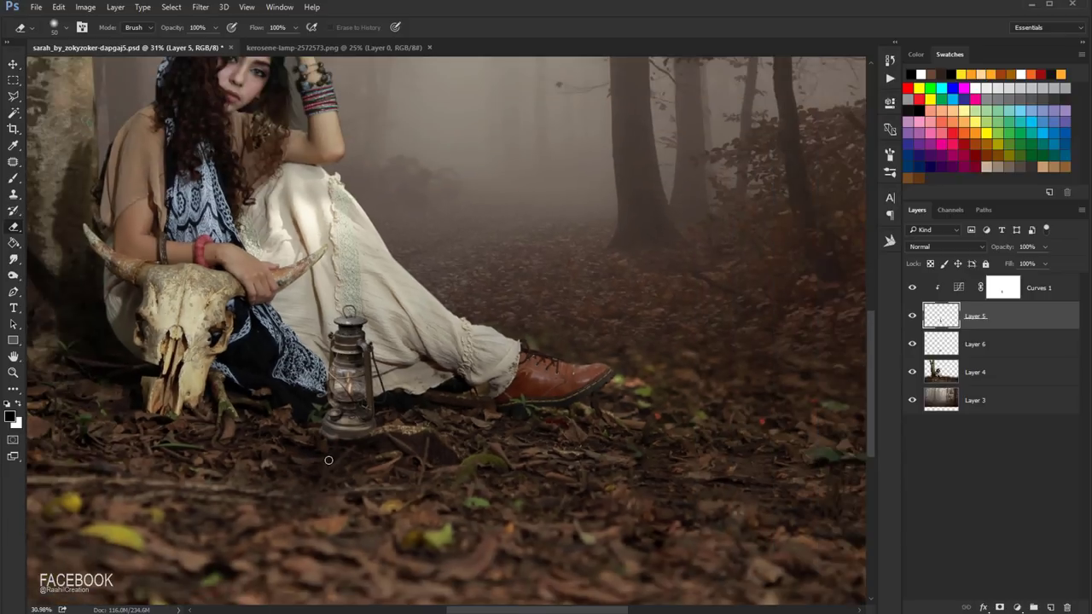
pyautogui.scroll(1, 273, 397)
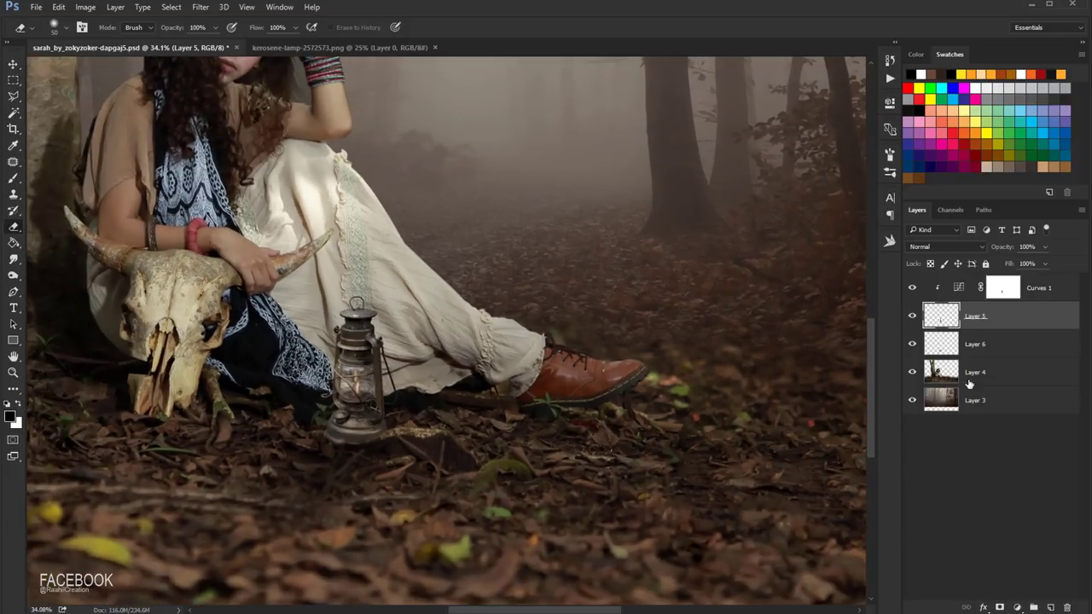
# Pull Curves 1's top point down to dim the lantern further
pyautogui.doubleClick(961, 288)
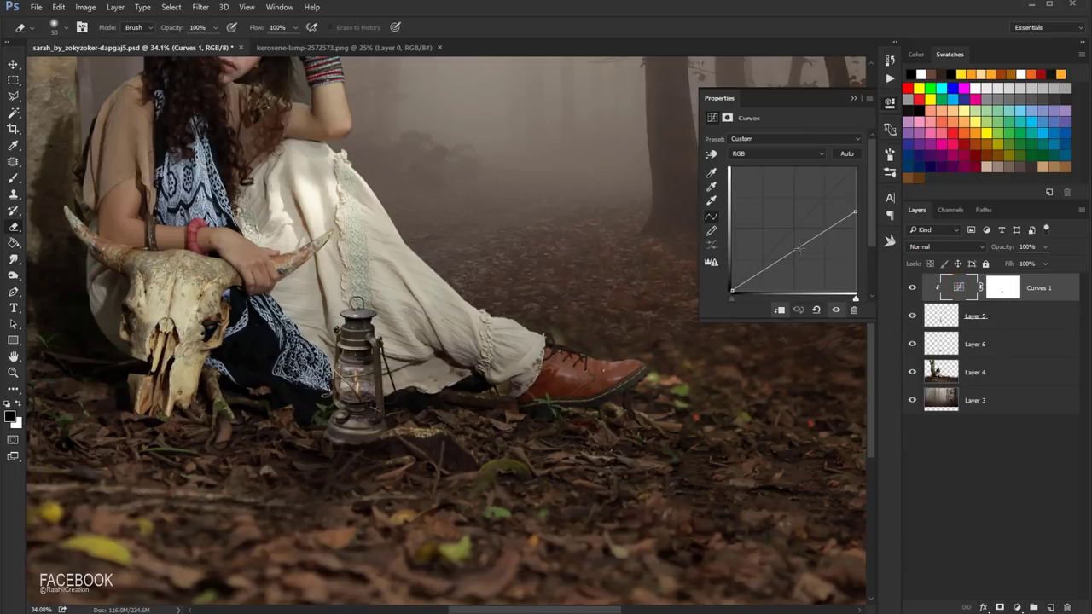
pyautogui.moveTo(854, 210); pyautogui.dragTo(855, 241)
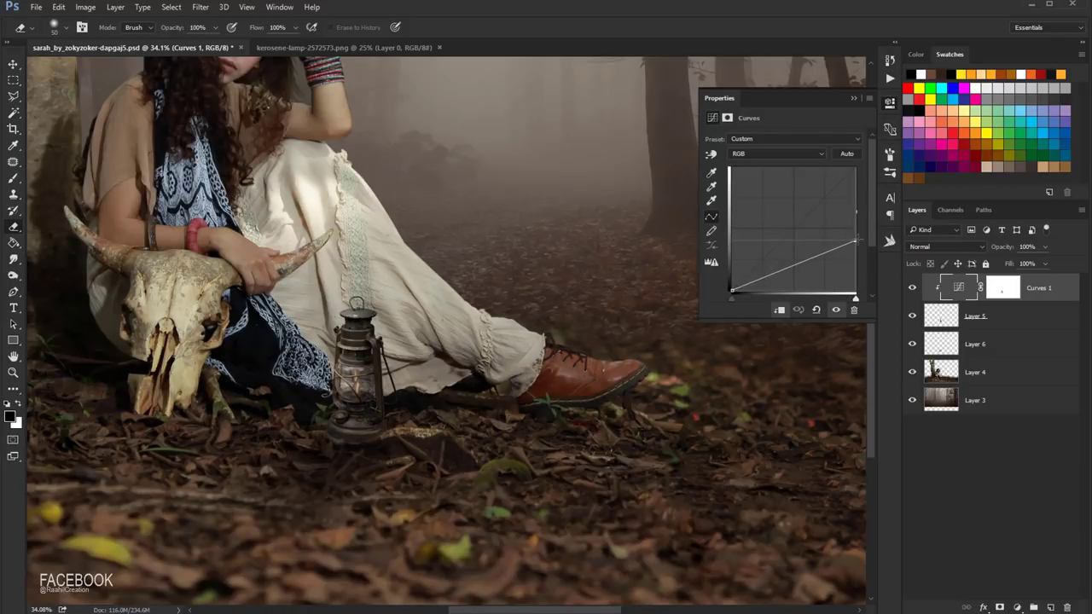
pyautogui.moveTo(855, 240); pyautogui.dragTo(856, 239)
pyautogui.click(850, 99)
pyautogui.scroll(-3, 580, 227)
pyautogui.scroll(-3, 541, 256)
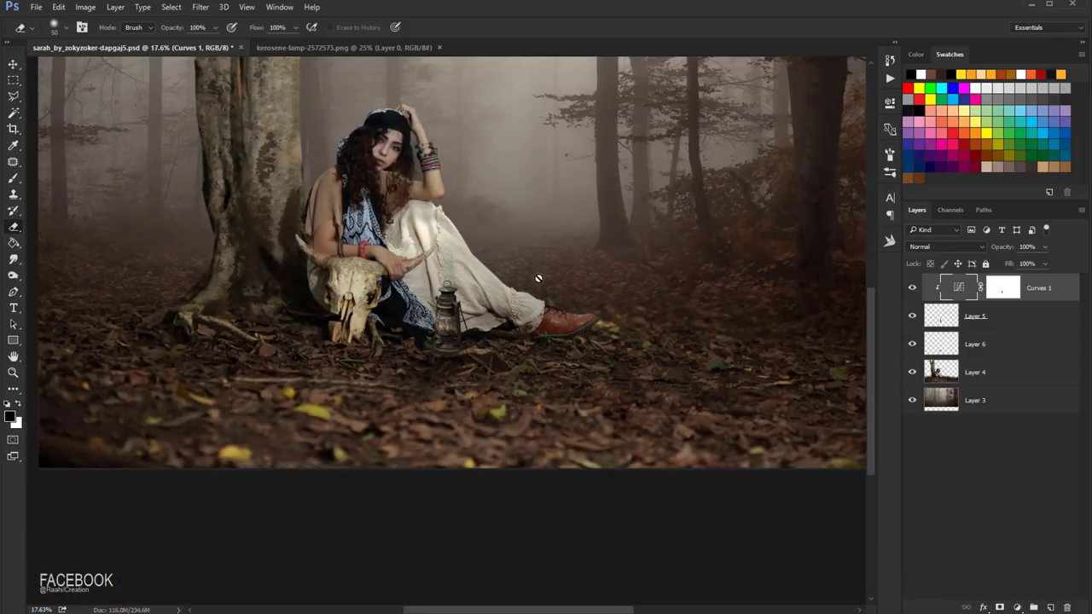
pyautogui.scroll(-1, 536, 276)
pyautogui.scroll(1, 395, 306)
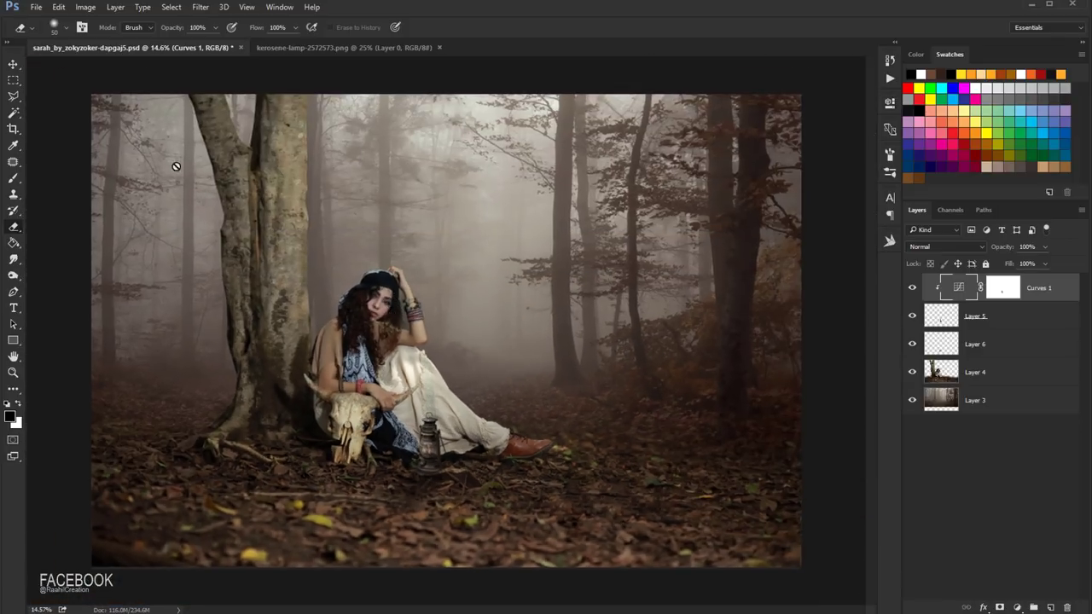
pyautogui.click(13, 64)
pyautogui.scroll(1, 419, 426)
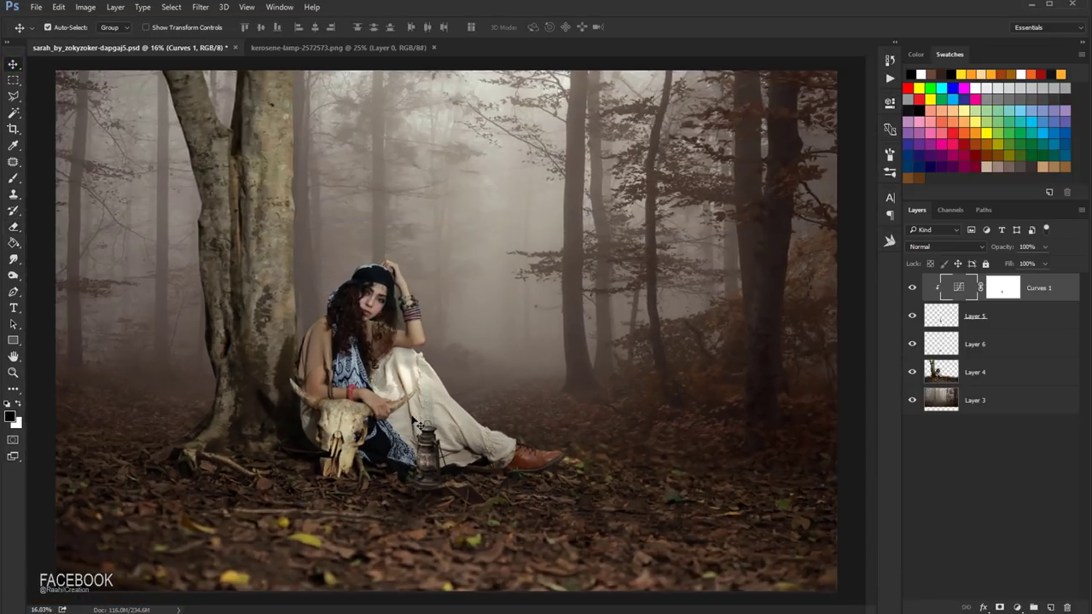
# Set Layer 6 opacity to 53%, enlarge the eraser to 700 and toggle the layer to compare
pyautogui.click(971, 344)
pyautogui.click(1044, 247)
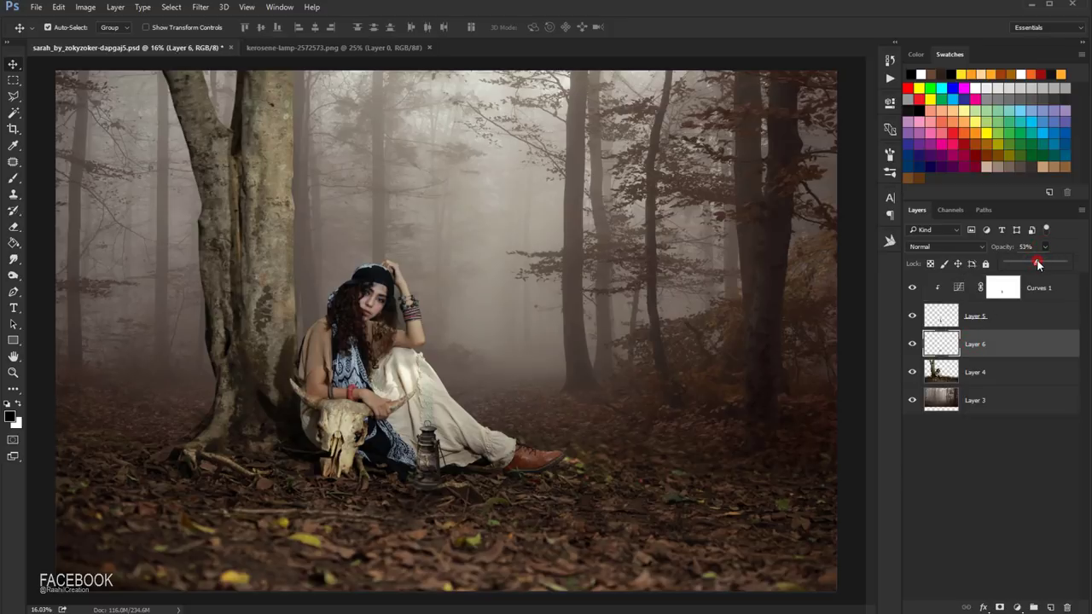
pyautogui.click(12, 226)
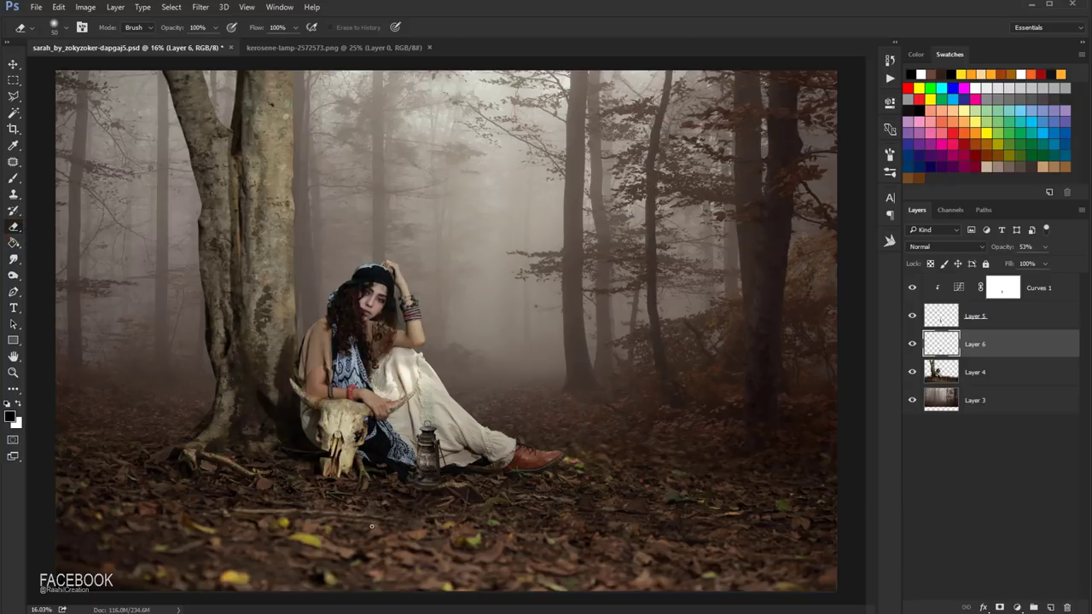
pyautogui.press(']')
pyautogui.press(']')
pyautogui.press(']')
pyautogui.press(']')
pyautogui.press(']')
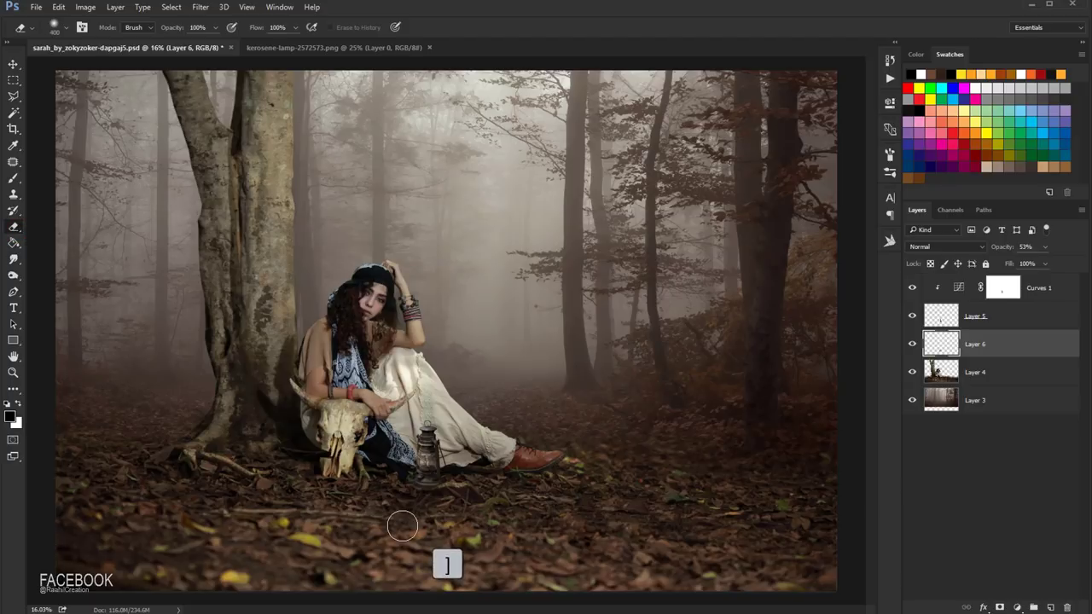
pyautogui.press(']')
pyautogui.press(']')
pyautogui.press(']')
pyautogui.press(']')
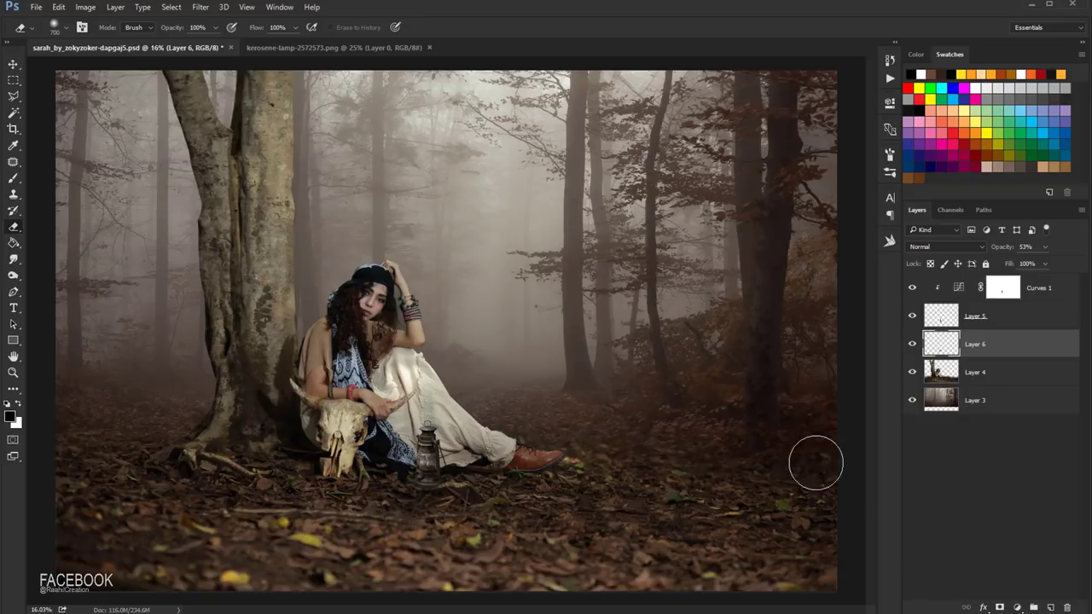
pyautogui.click(912, 346)
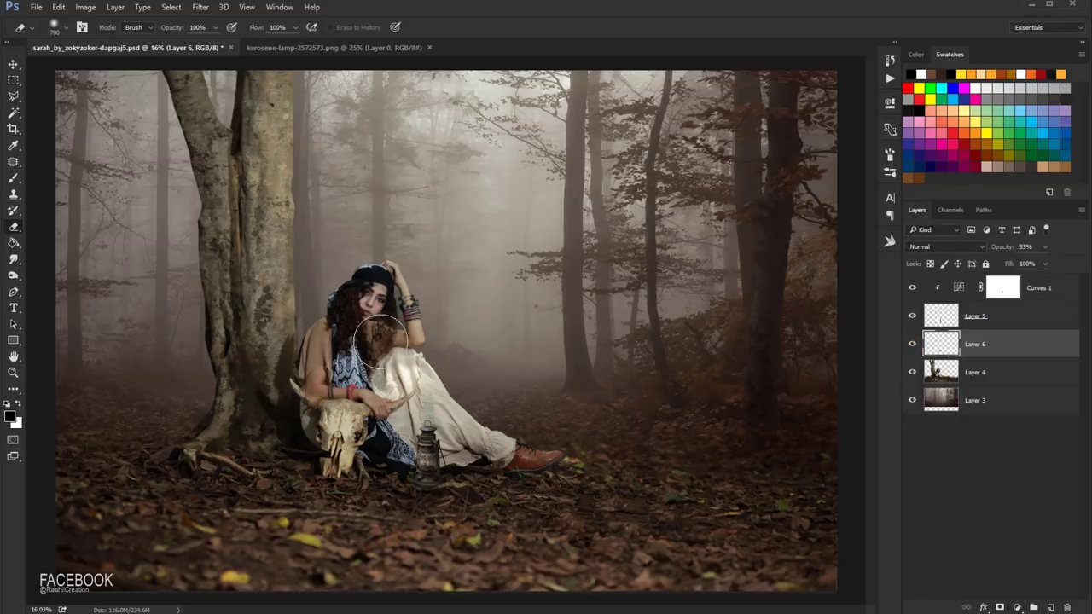
pyautogui.scroll(-1, 337, 320)
# Close the separate kerosene-lamp image
pyautogui.click(13, 64)
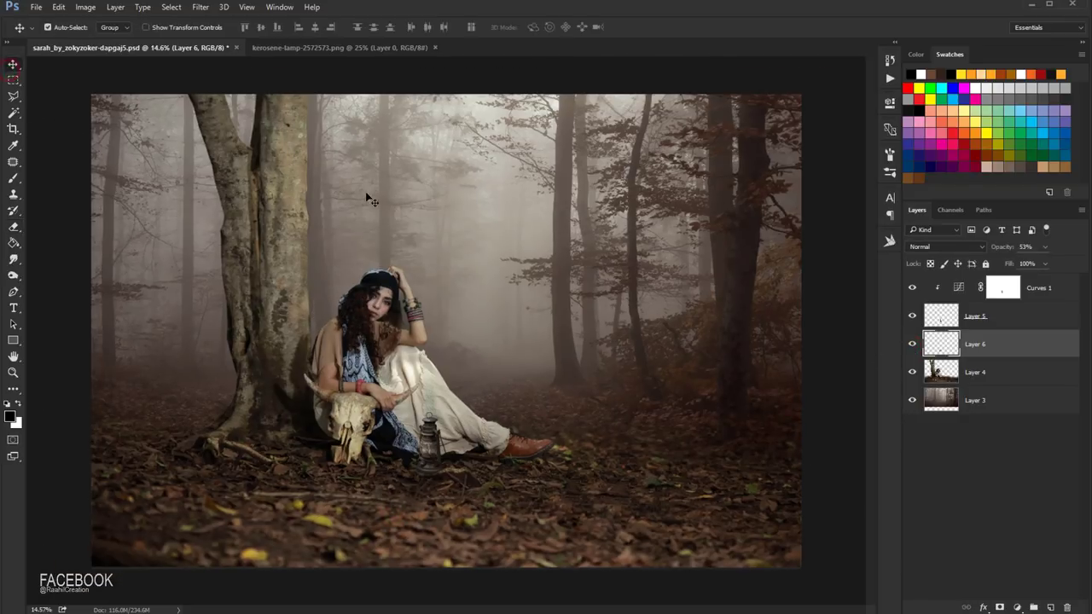
pyautogui.click(305, 52)
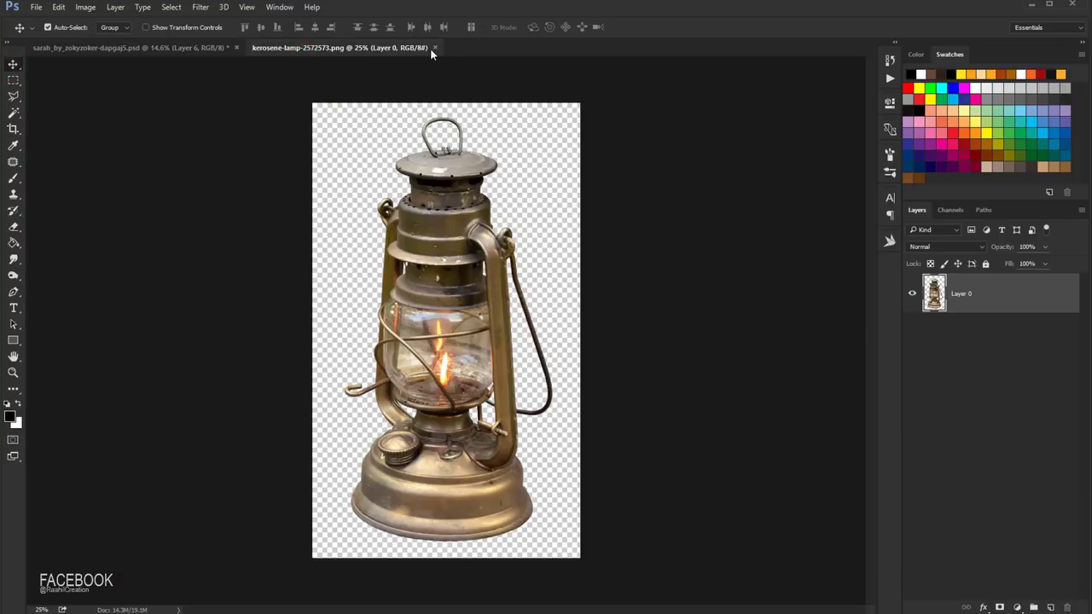
pyautogui.click(434, 47)
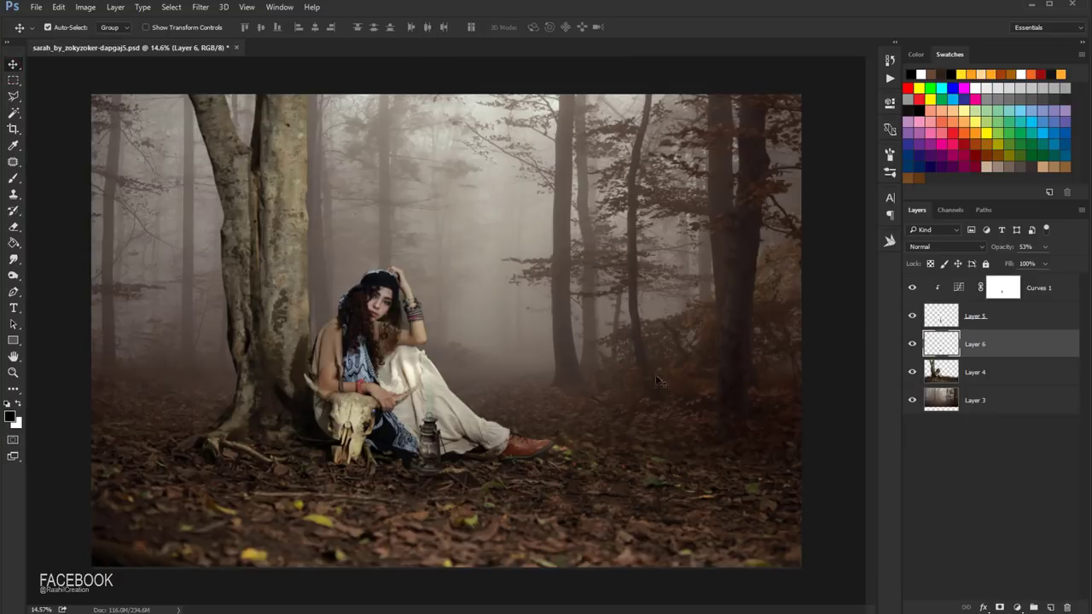
# Add a new Layer 7 and move it down between Layer 6 and Layer 4
pyautogui.click(1019, 295)
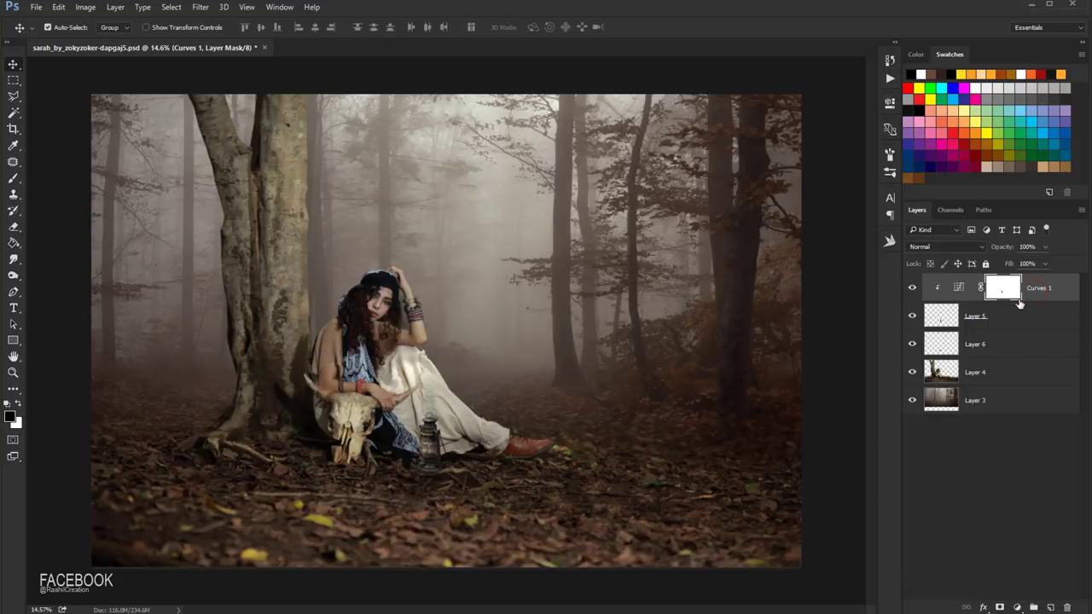
pyautogui.click(913, 288)
pyautogui.click(1050, 608)
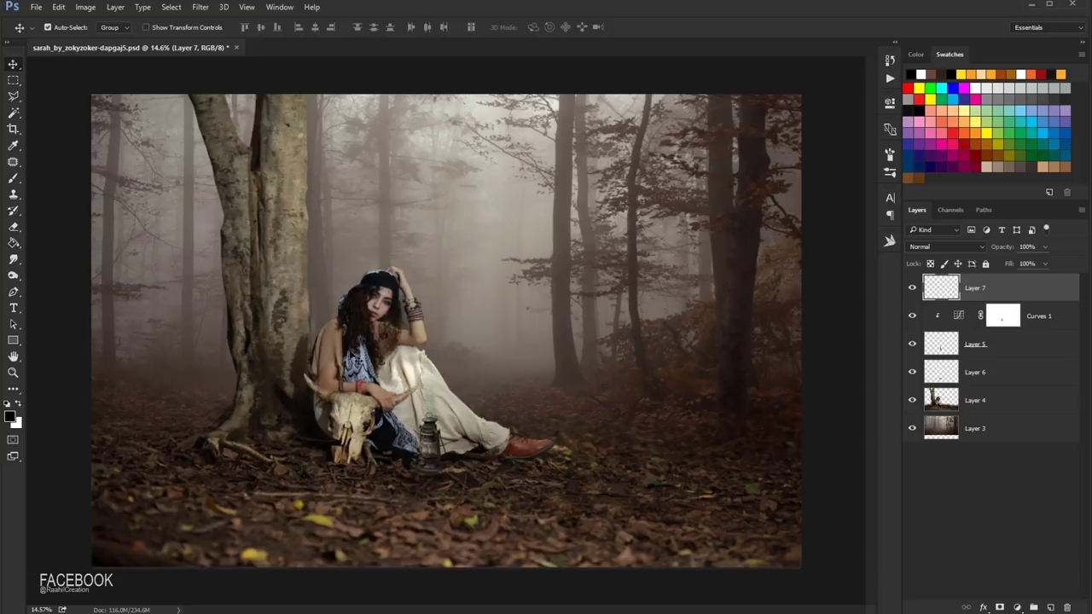
pyautogui.click(15, 179)
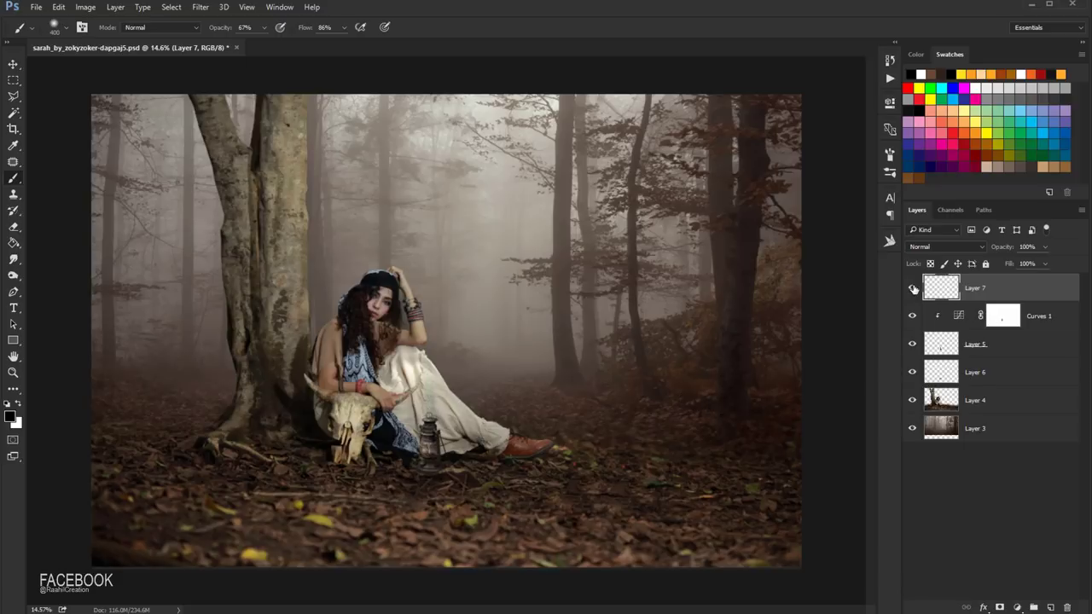
pyautogui.moveTo(1016, 289); pyautogui.dragTo(957, 381)
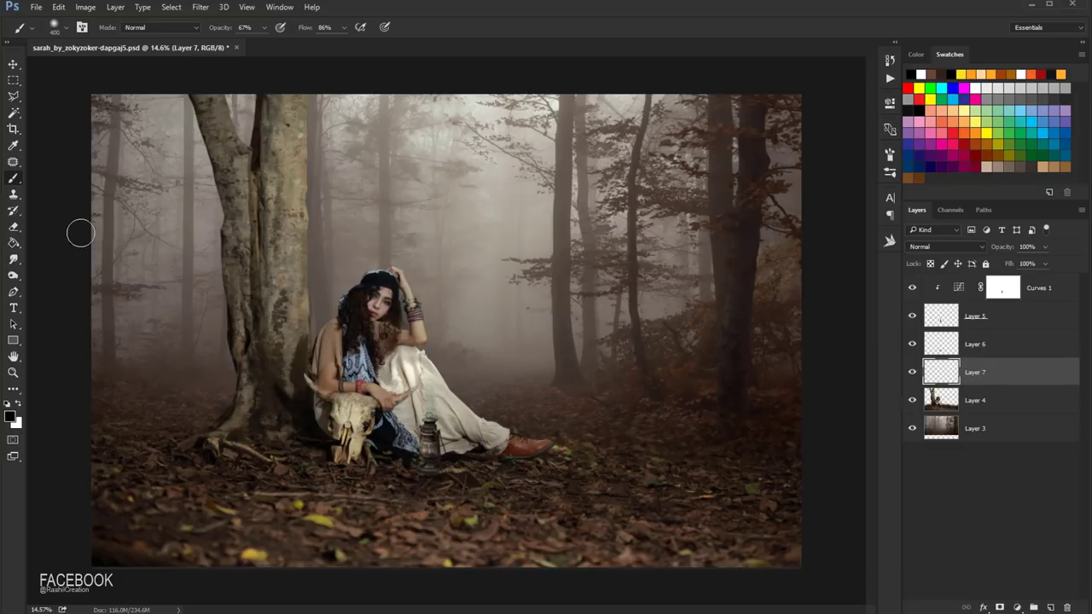
# Pick brown 6a4834 as the foreground colour and set Layer 7 to Color Dodge
pyautogui.click(13, 417)
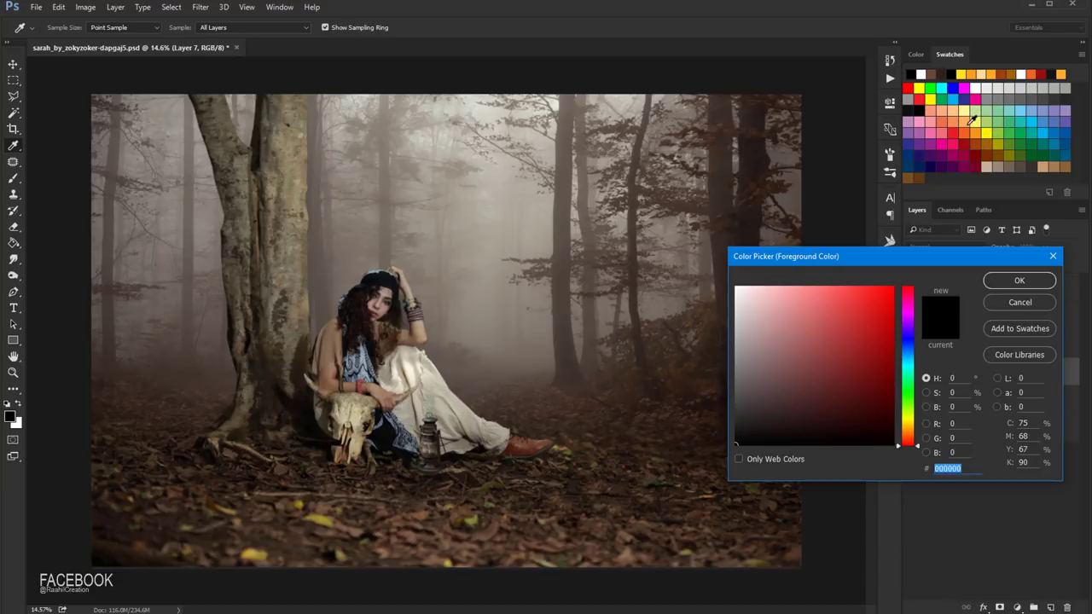
pyautogui.click(972, 124)
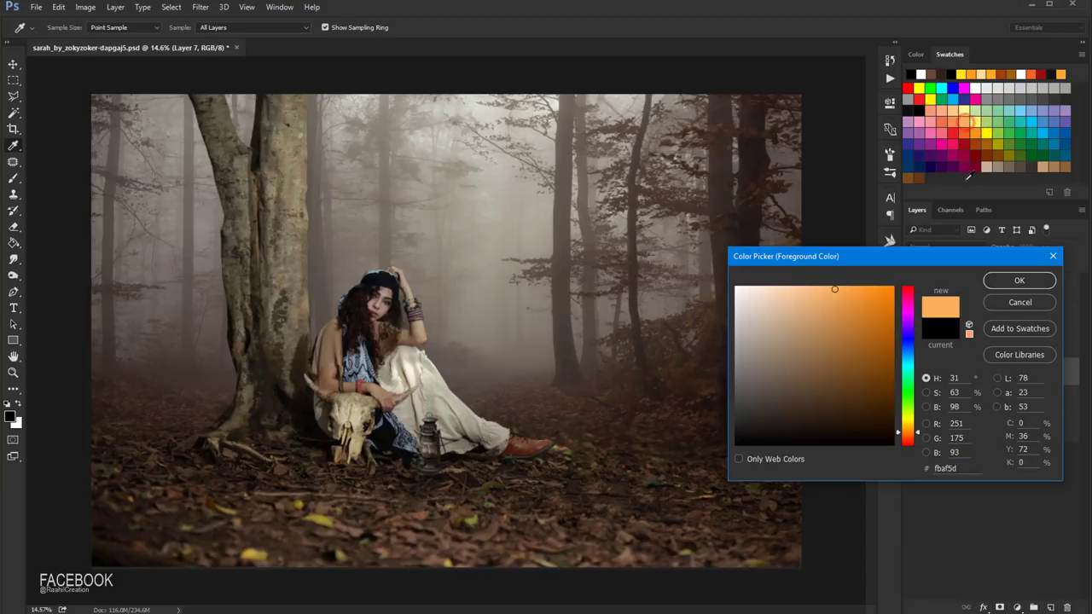
pyautogui.click(988, 141)
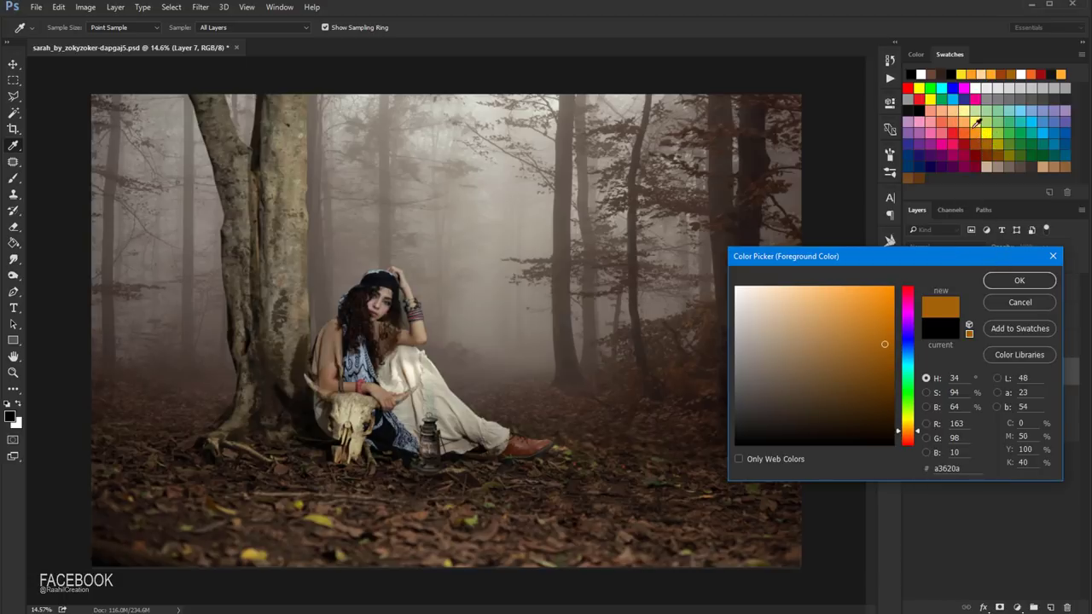
pyautogui.click(933, 75)
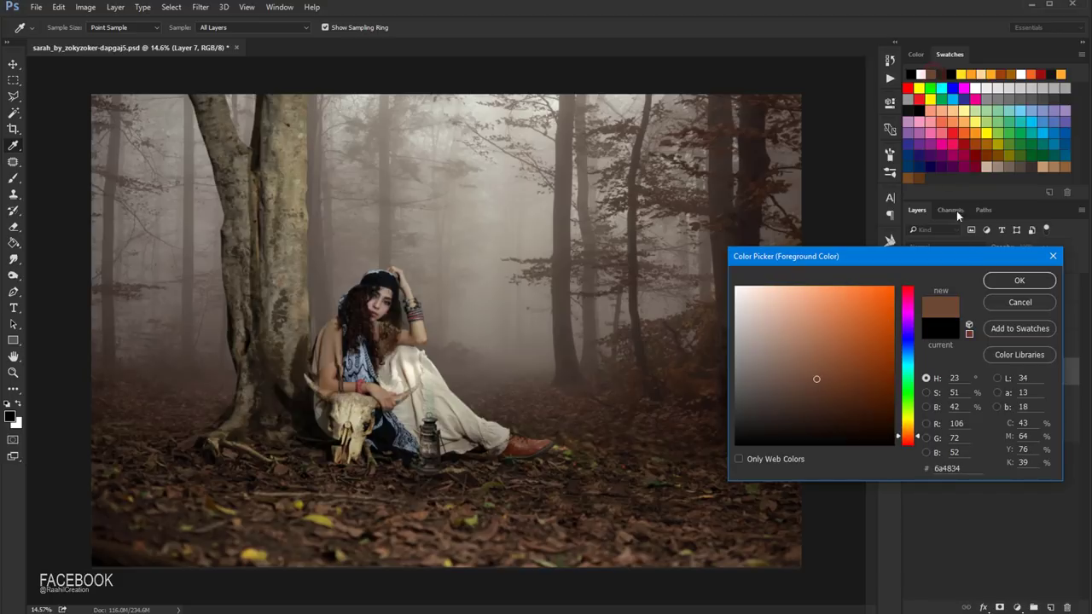
pyautogui.click(993, 280)
pyautogui.click(945, 247)
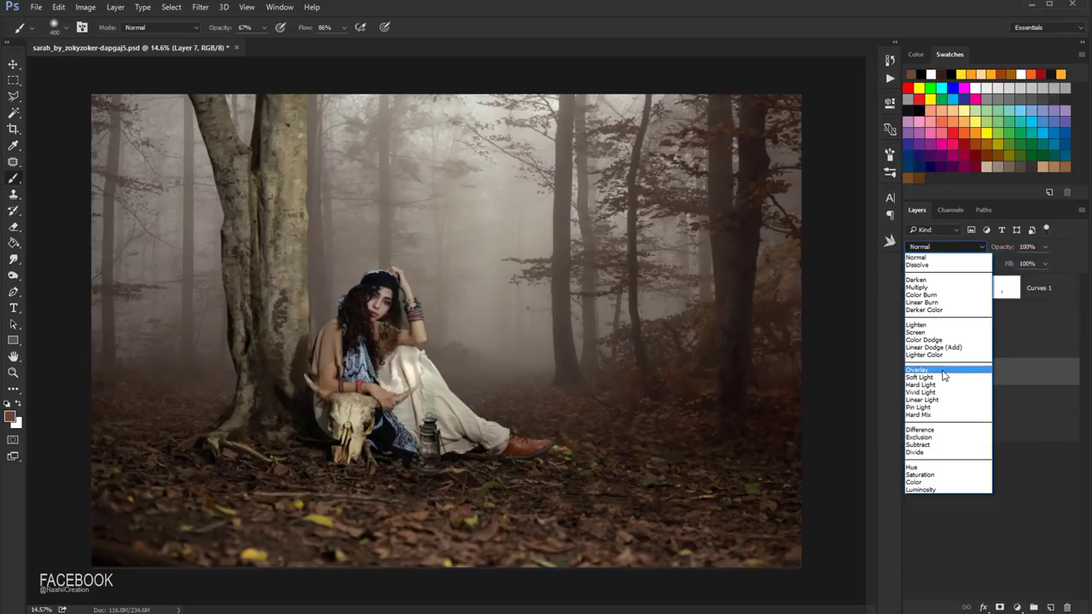
pyautogui.click(928, 340)
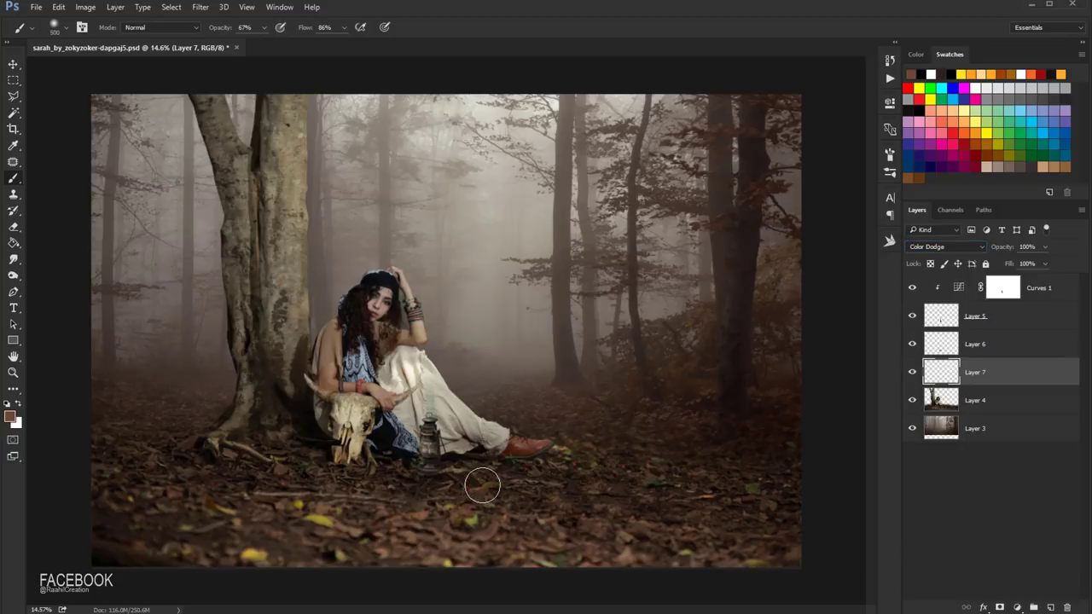
# Paint warm light onto the leaves near the lantern, undoing a stray dab on the lantern
pyautogui.moveTo(474, 485); pyautogui.dragTo(316, 483)
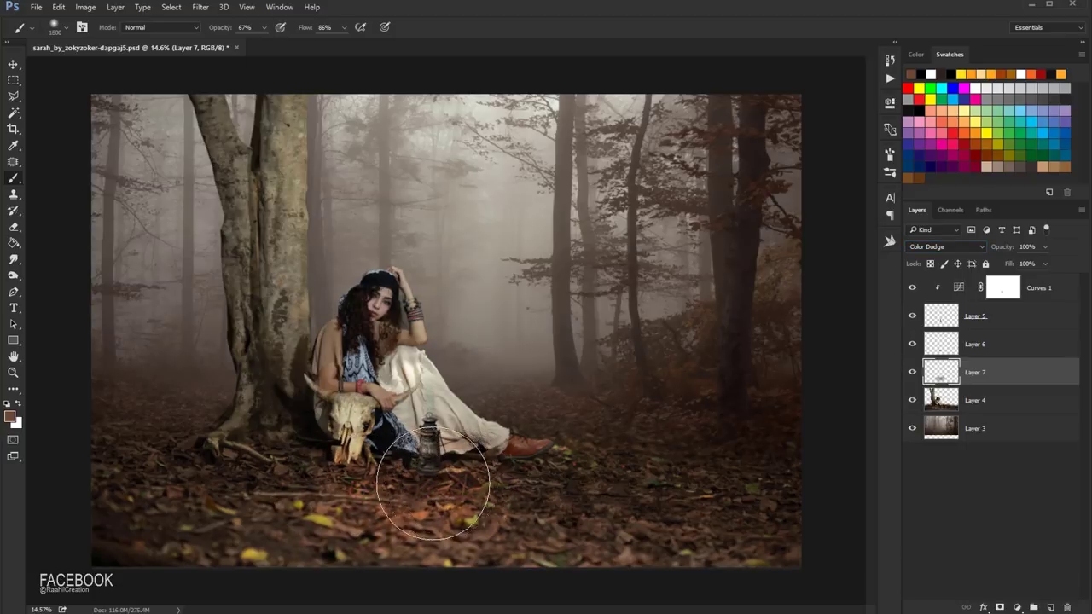
pyautogui.press('[')
pyautogui.press('[')
pyautogui.press('[')
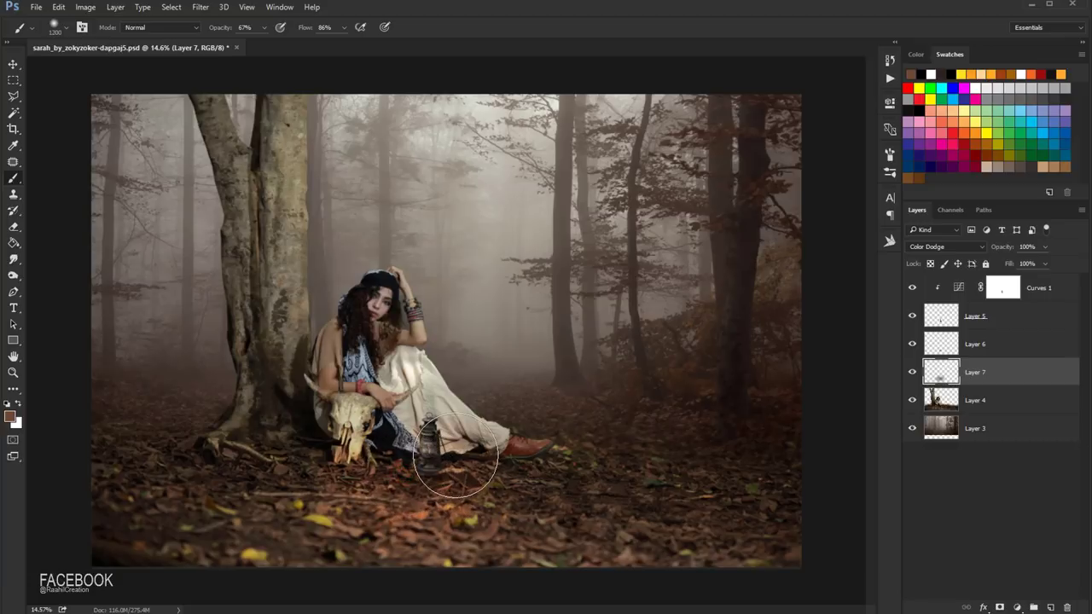
pyautogui.press('[')
pyautogui.press('[')
pyautogui.press('[')
pyautogui.click(422, 438)
pyautogui.hotkey('ctrl', 'z')
# Paint a warm glow under the skull and toggle Layer 7 to compare
pyautogui.press(']')
pyautogui.press(']')
pyautogui.press(']')
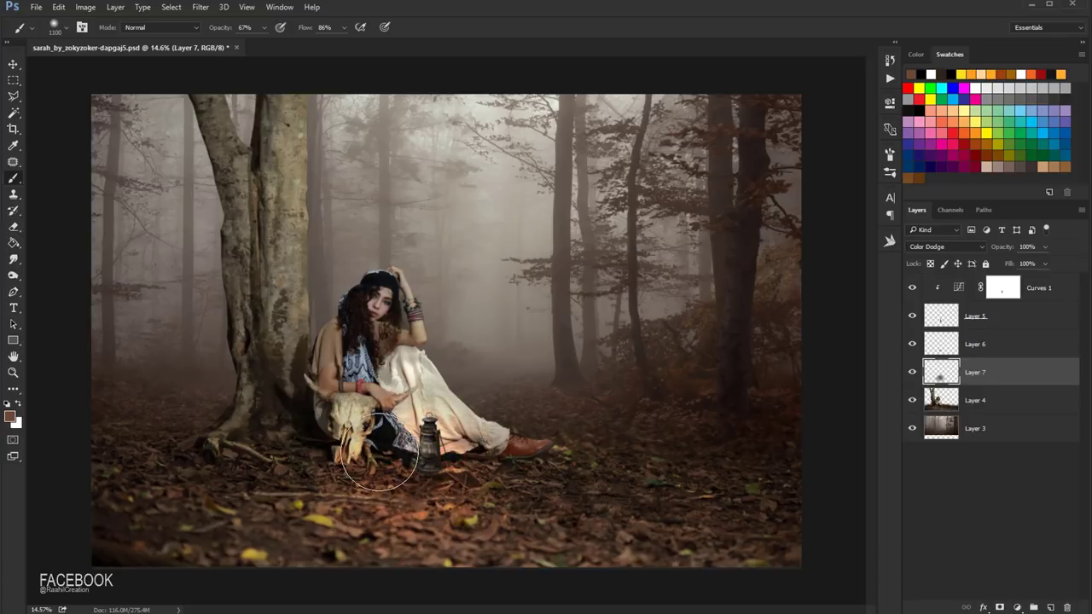
pyautogui.moveTo(381, 445); pyautogui.dragTo(377, 497)
pyautogui.scroll(-1, 476, 439)
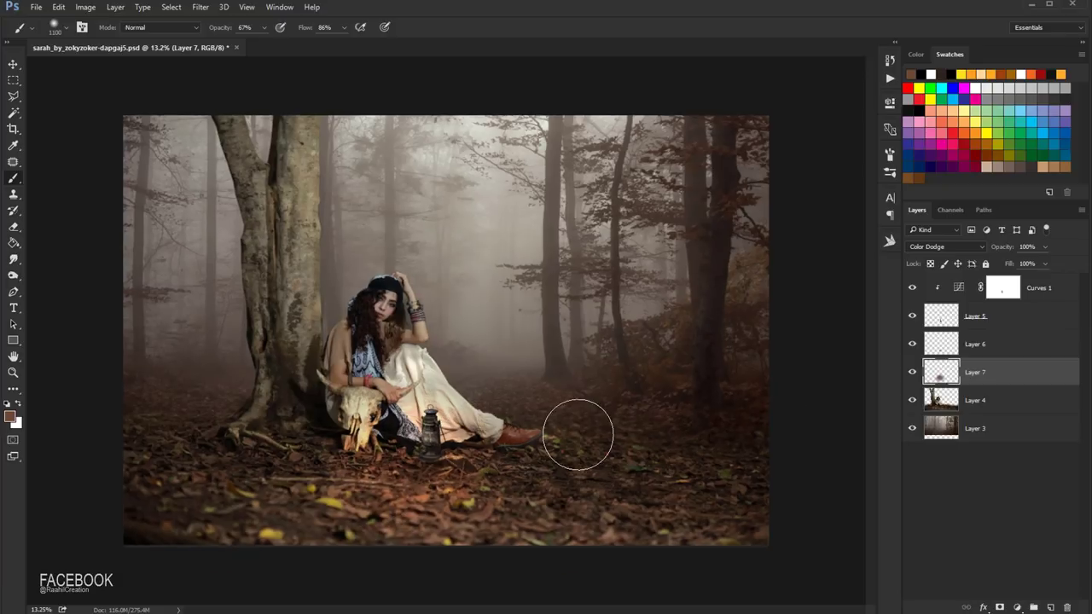
pyautogui.click(913, 372)
pyautogui.click(1036, 290)
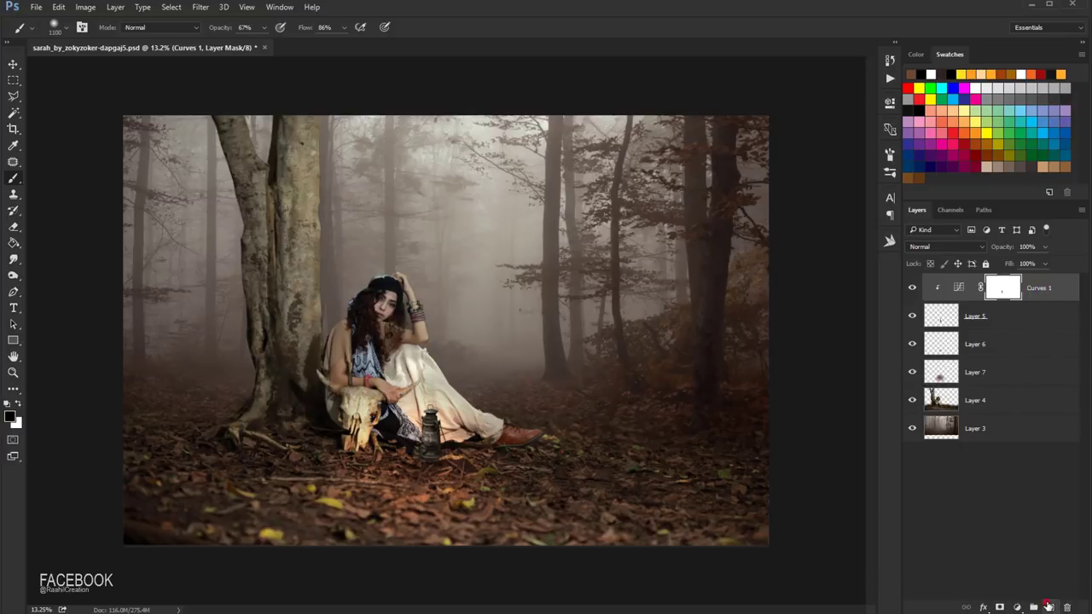
# Add Layer 8 above Curves 1 with foreground a0410d and Color Dodge blending
pyautogui.click(1048, 606)
pyautogui.scroll(1, 375, 396)
pyautogui.scroll(1, 373, 401)
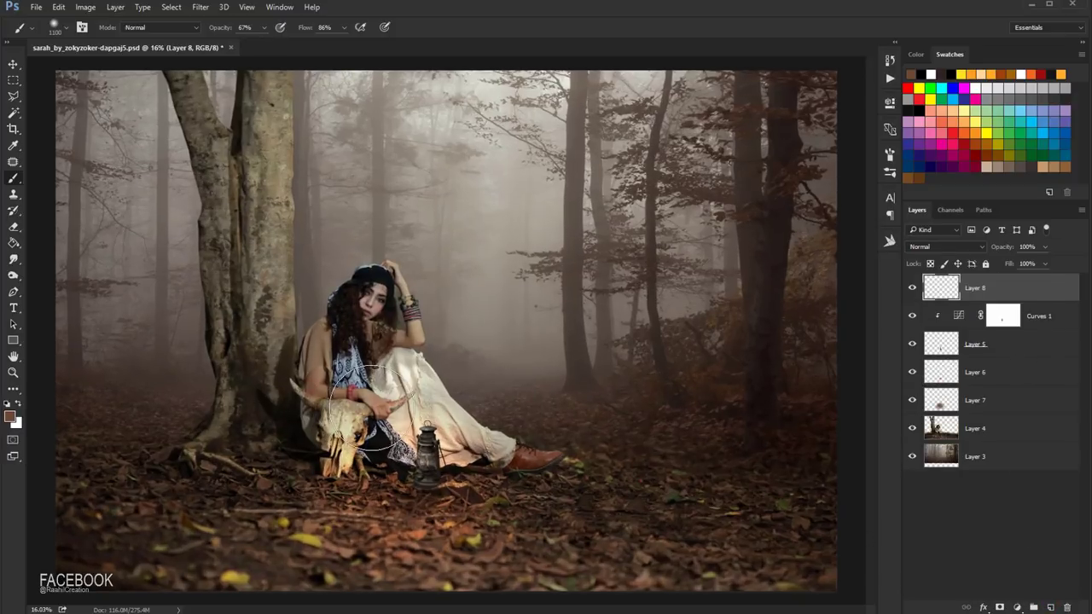
pyautogui.click(12, 417)
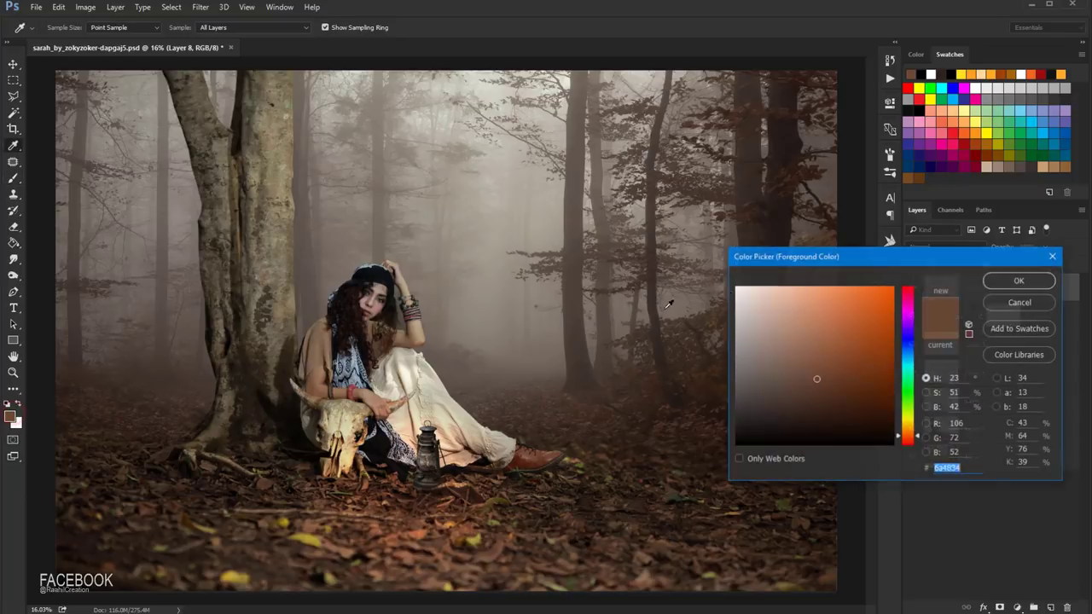
pyautogui.click(979, 143)
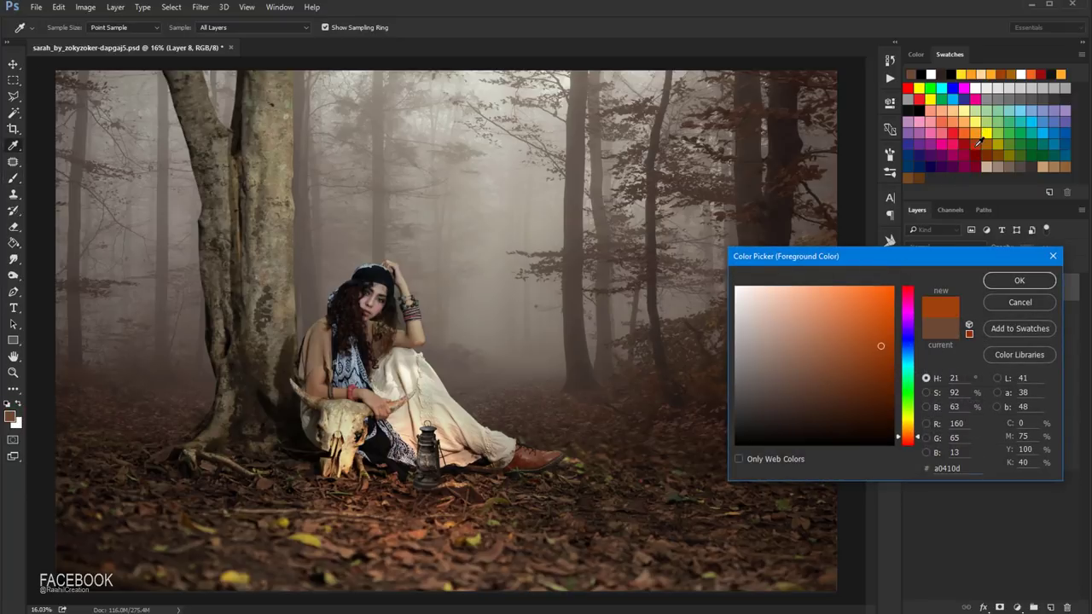
pyautogui.click(1004, 282)
pyautogui.click(930, 248)
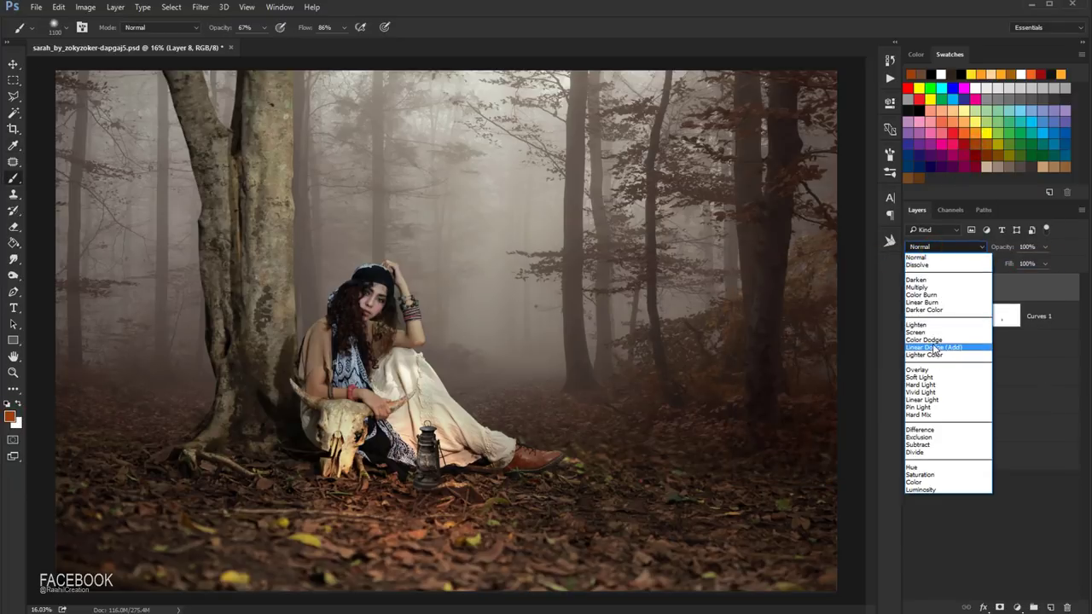
pyautogui.click(925, 339)
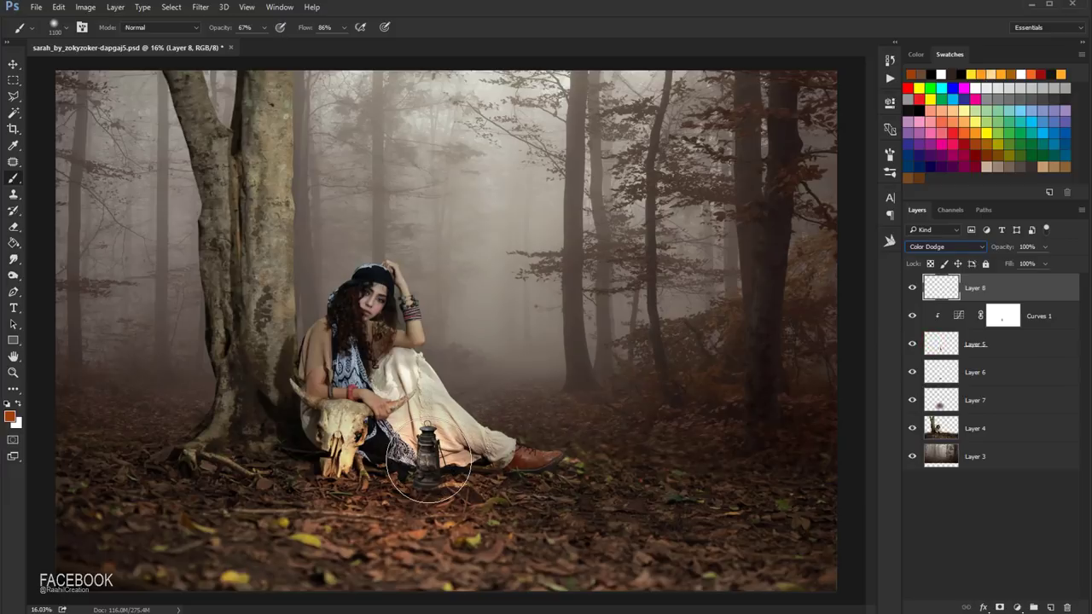
# Brush orange glow around the lantern base and body
pyautogui.moveTo(428, 465); pyautogui.dragTo(423, 485)
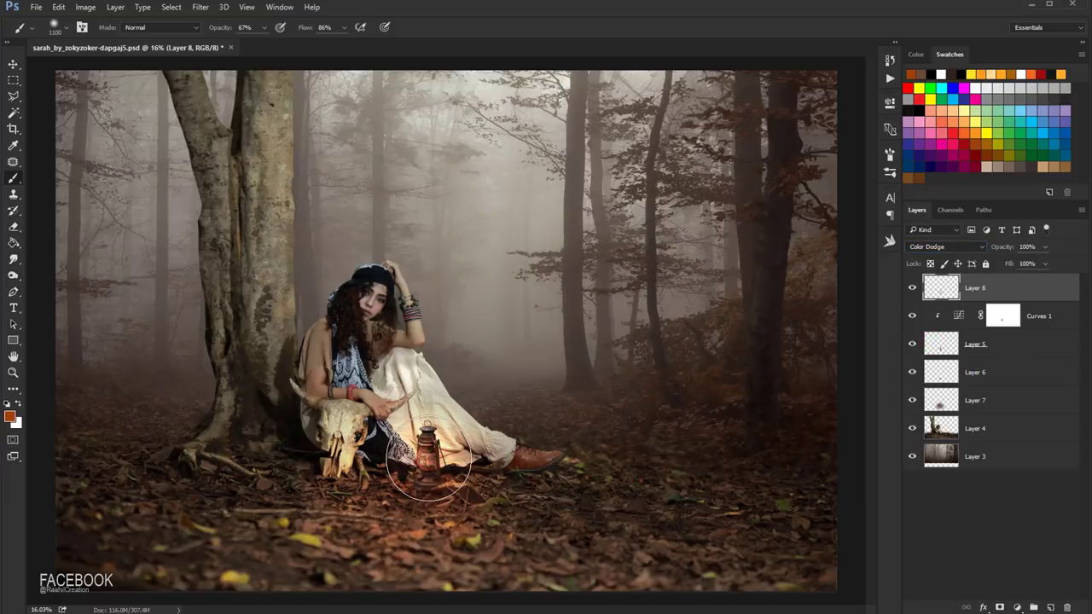
pyautogui.scroll(1, 424, 477)
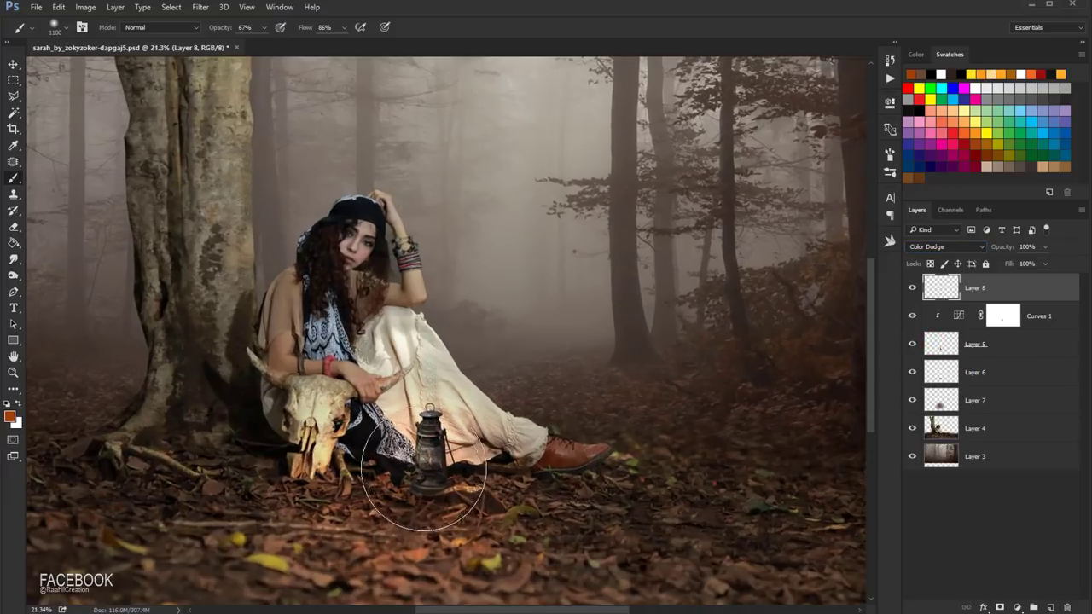
pyautogui.scroll(2, 426, 469)
pyautogui.press('[')
pyautogui.press('[')
# Brighten the lantern glass with small orange dabs and toggle Layer 8 to compare
pyautogui.press('[')
pyautogui.moveTo(431, 456); pyautogui.dragTo(431, 452)
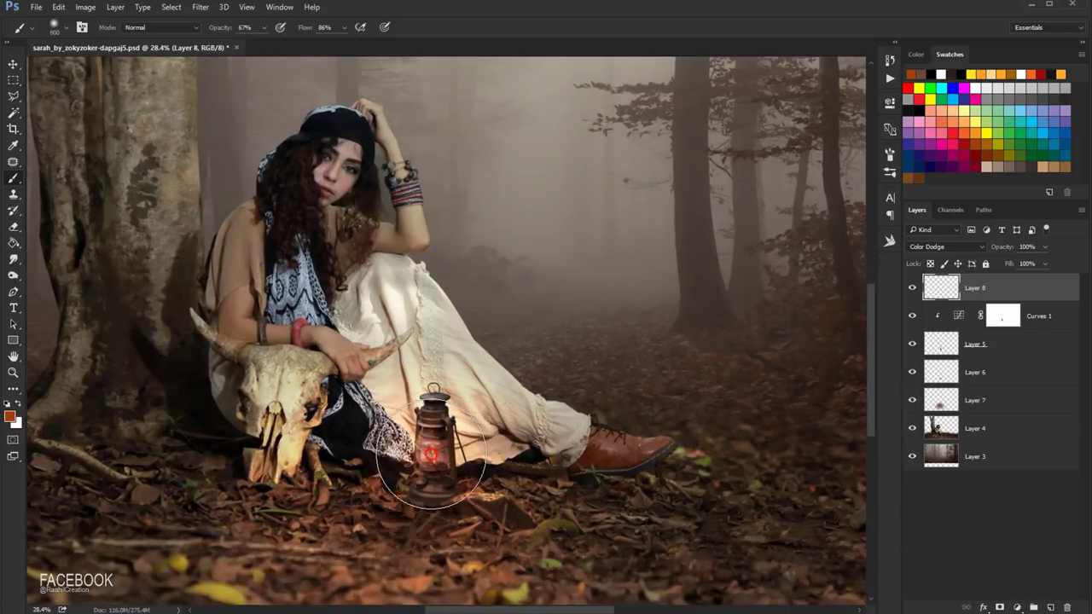
pyautogui.press('[')
pyautogui.press('[')
pyautogui.press('[')
pyautogui.press('[')
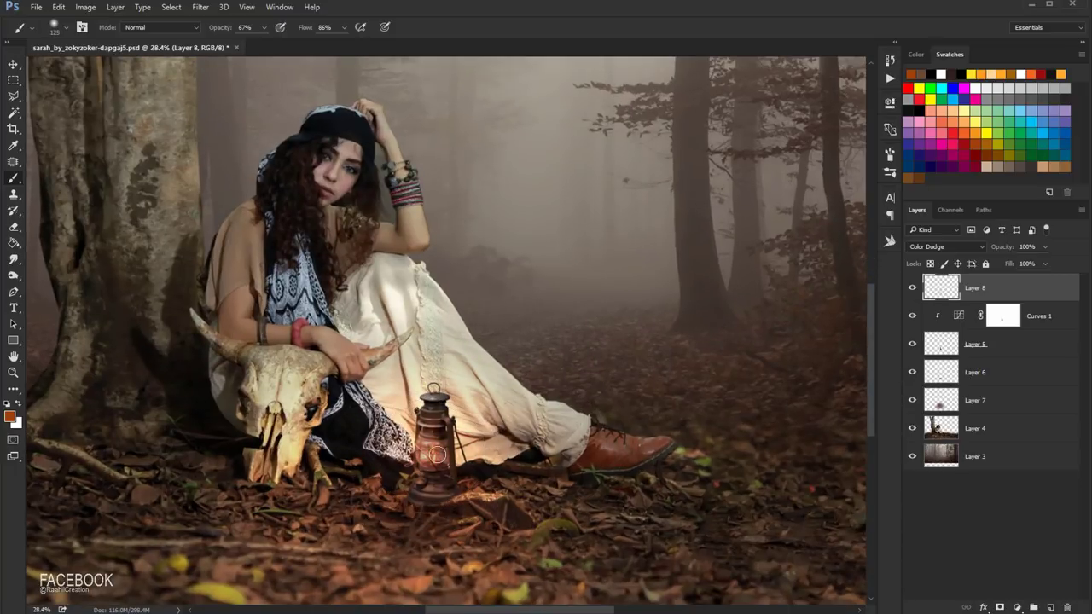
pyautogui.click(433, 455)
pyautogui.click(433, 453)
pyautogui.scroll(-2, 533, 469)
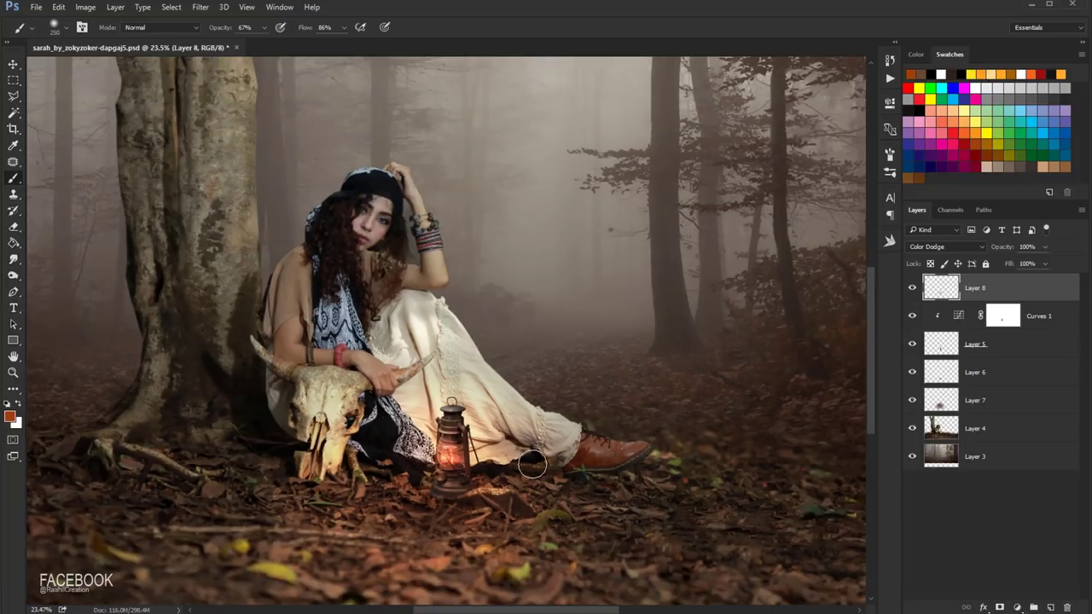
pyautogui.scroll(-1, 580, 455)
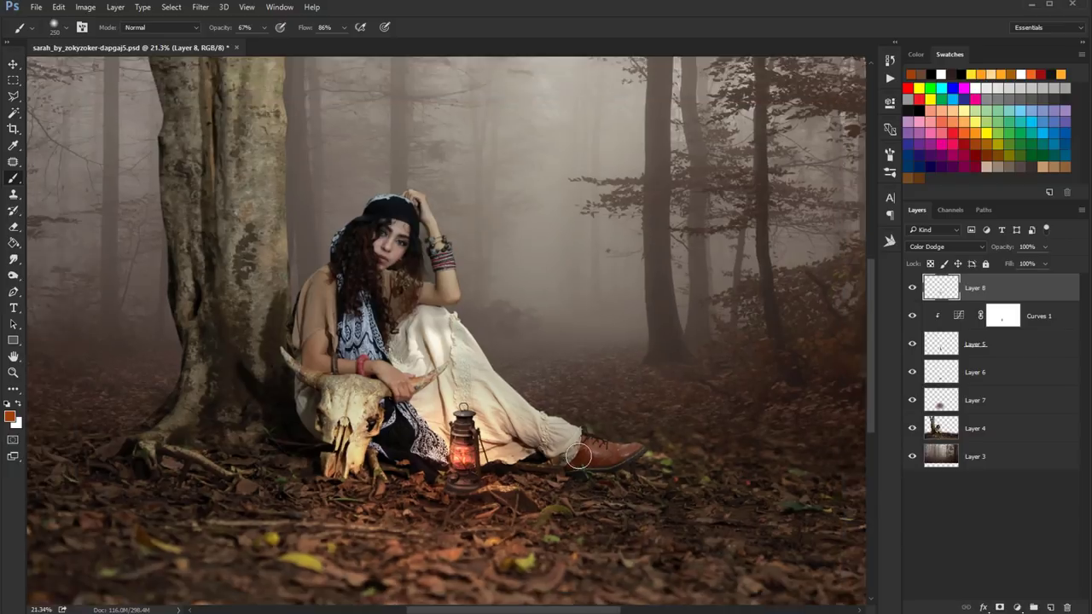
pyautogui.click(911, 292)
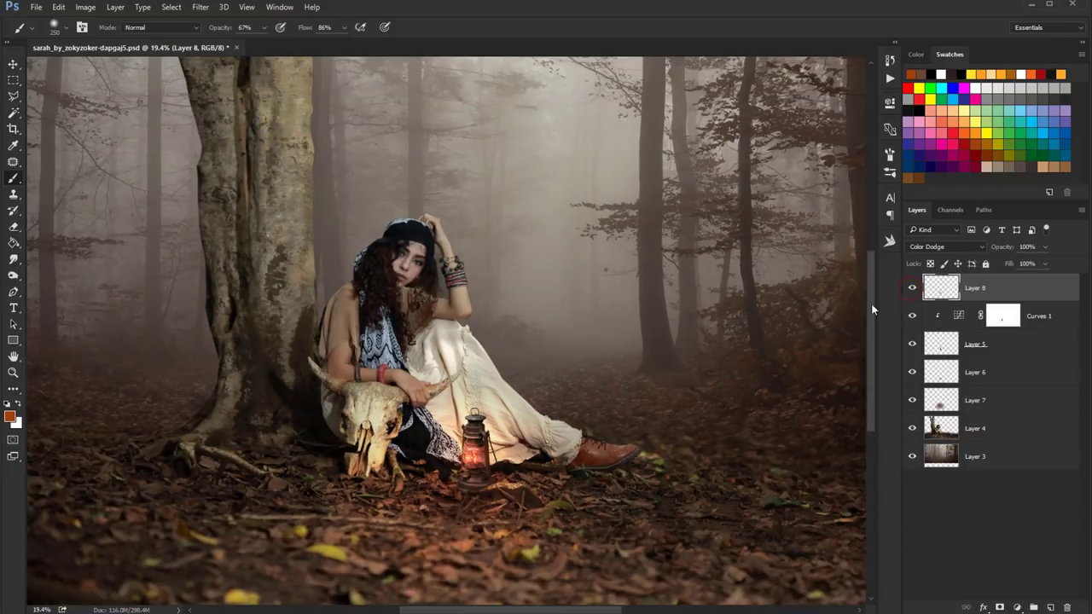
pyautogui.scroll(1, 534, 444)
pyautogui.scroll(1, 534, 444)
pyautogui.scroll(1, 534, 444)
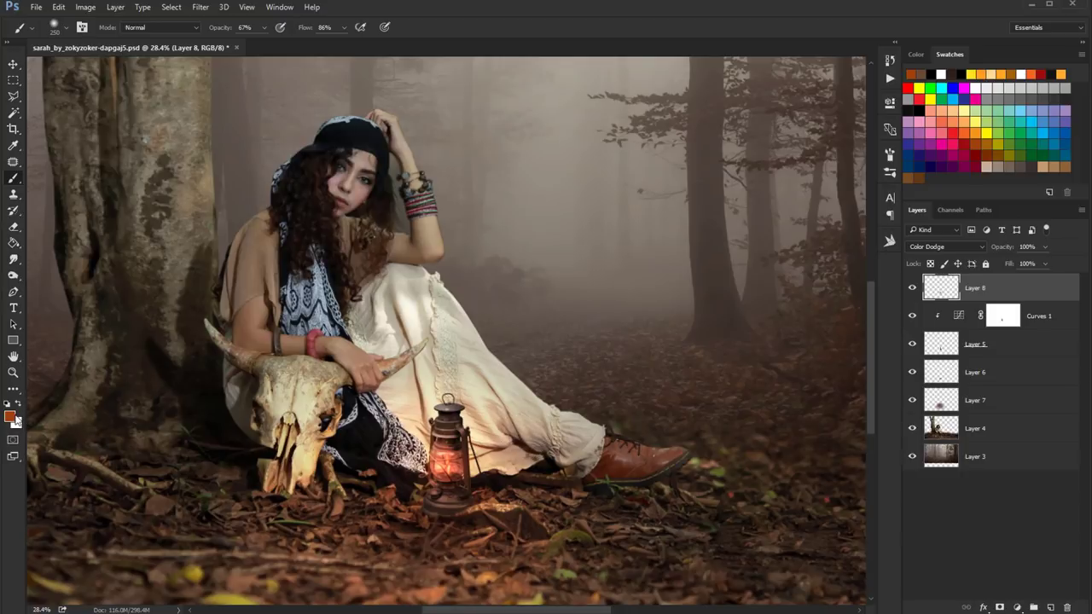
# Set the foreground painting colour to bright orange f7941d from the Swatches panel
pyautogui.click(11, 415)
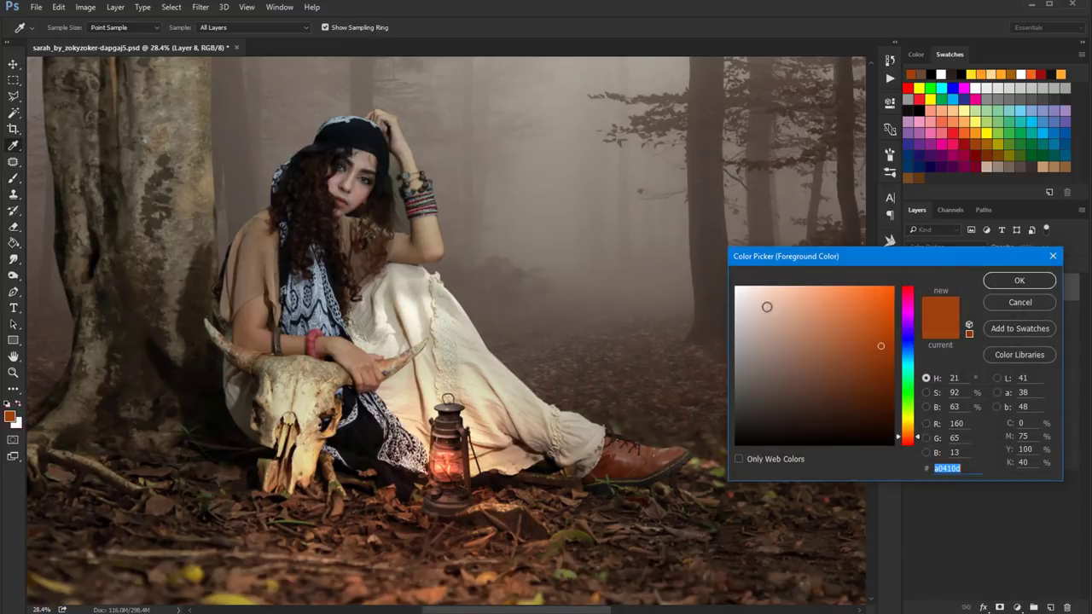
pyautogui.click(970, 144)
pyautogui.click(980, 134)
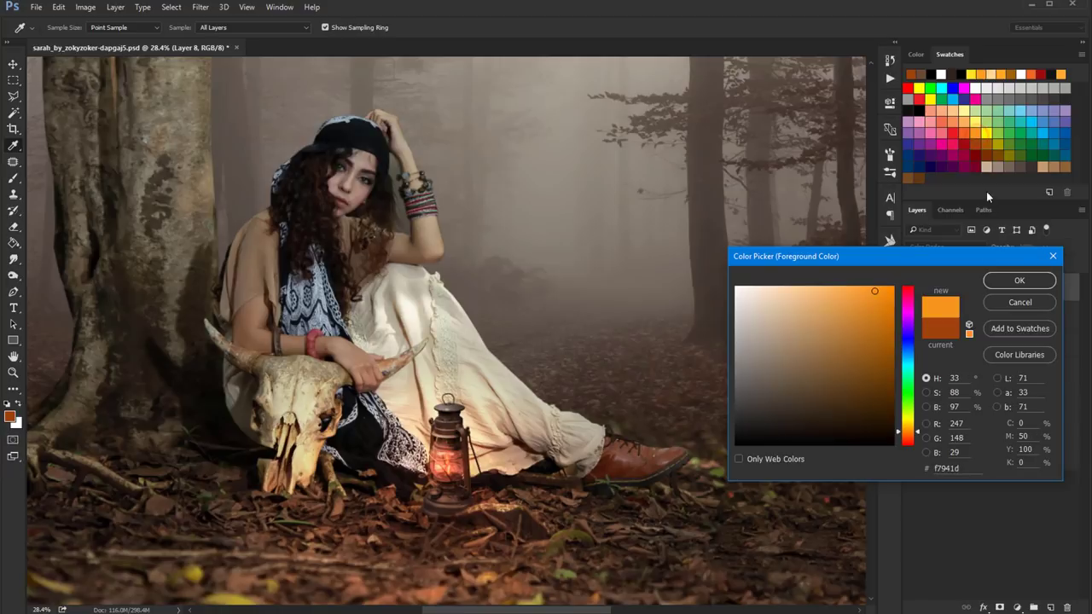
pyautogui.click(1004, 281)
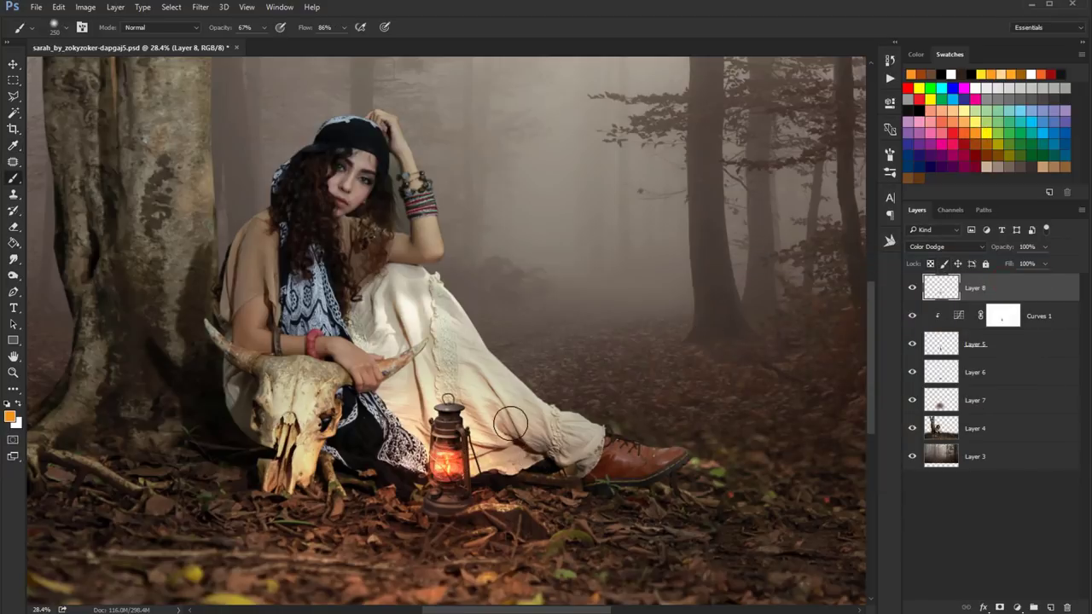
# Toggle Layer 8 off and on to compare the orange lantern glow
pyautogui.scroll(-1, 507, 421)
pyautogui.scroll(-1, 495, 413)
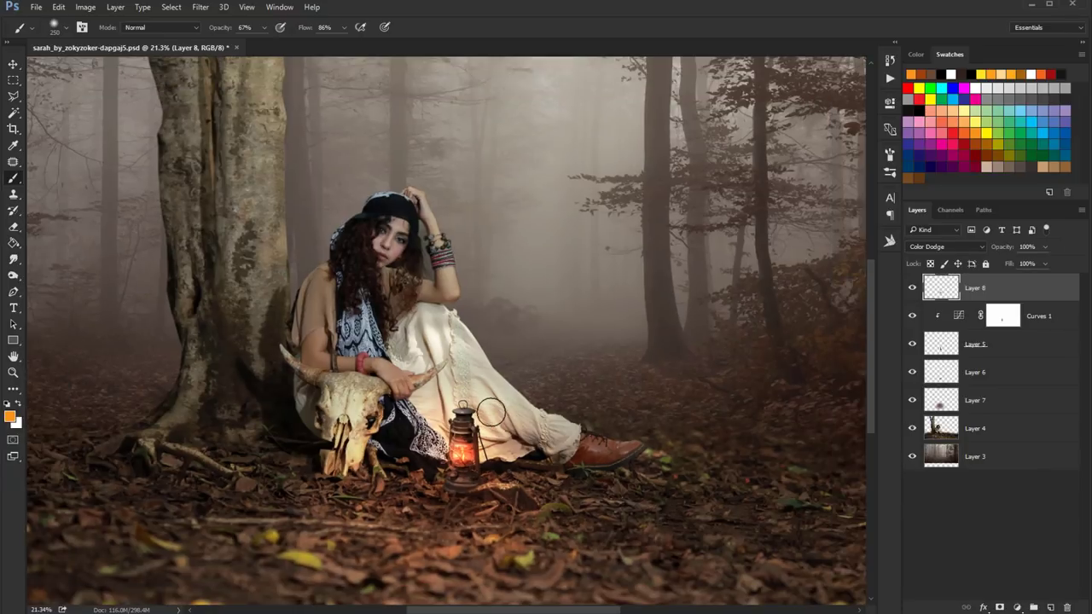
pyautogui.scroll(-1, 491, 413)
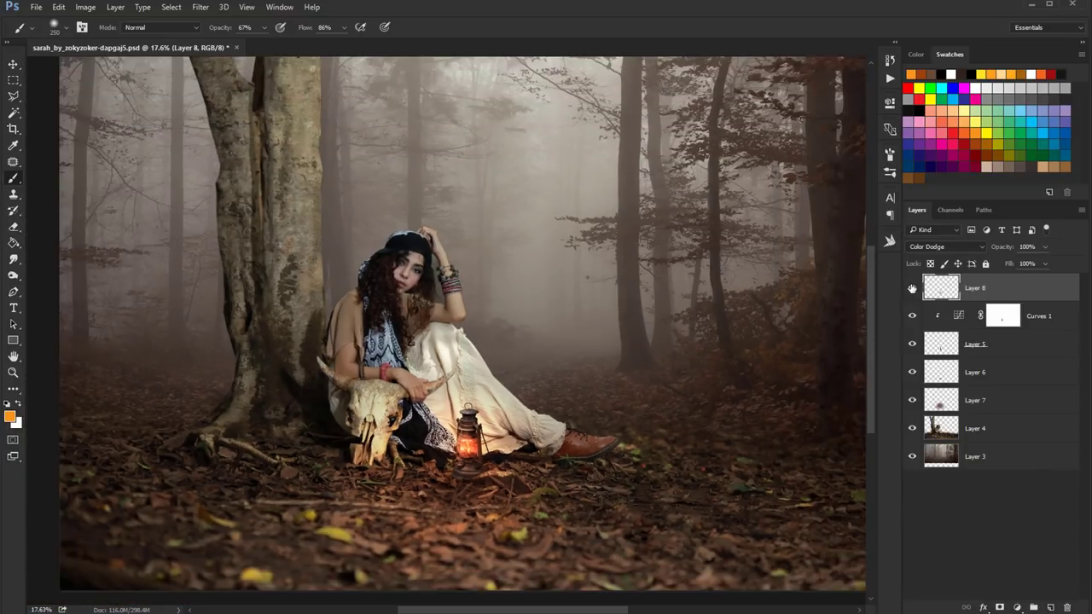
pyautogui.click(912, 288)
pyautogui.scroll(2, 558, 395)
pyautogui.click(912, 288)
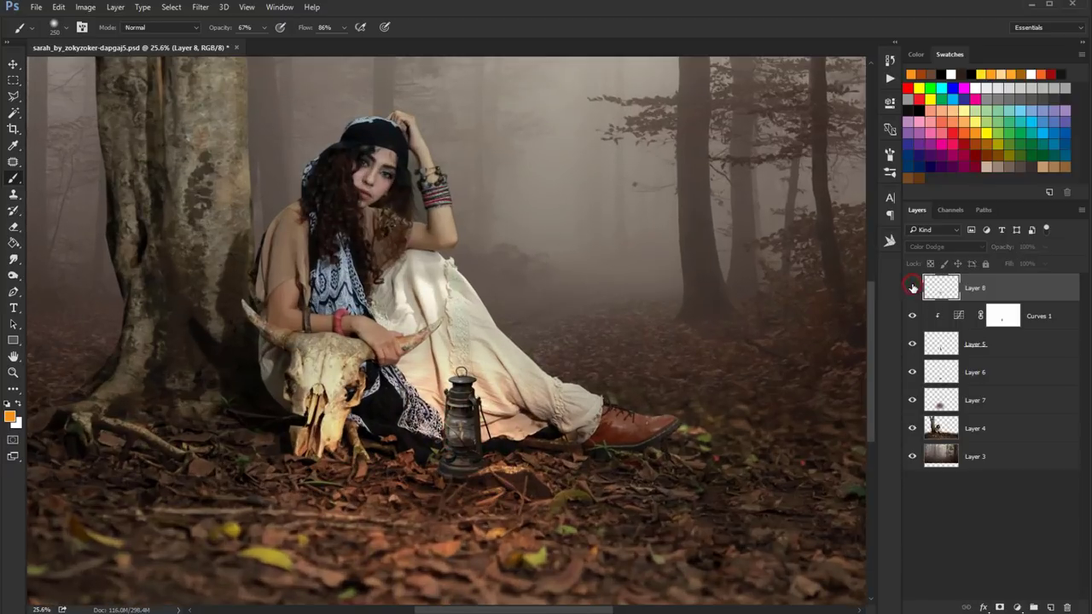
pyautogui.scroll(-1, 578, 383)
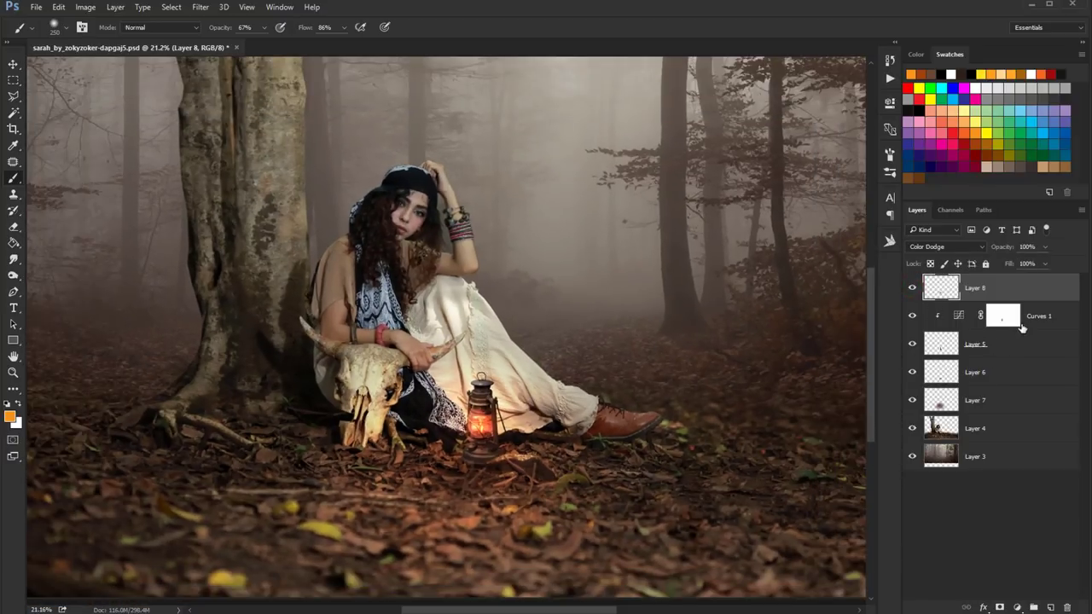
# Add a new Layer 9 above Layer 7 in Color Dodge blend mode
pyautogui.click(987, 400)
pyautogui.click(912, 401)
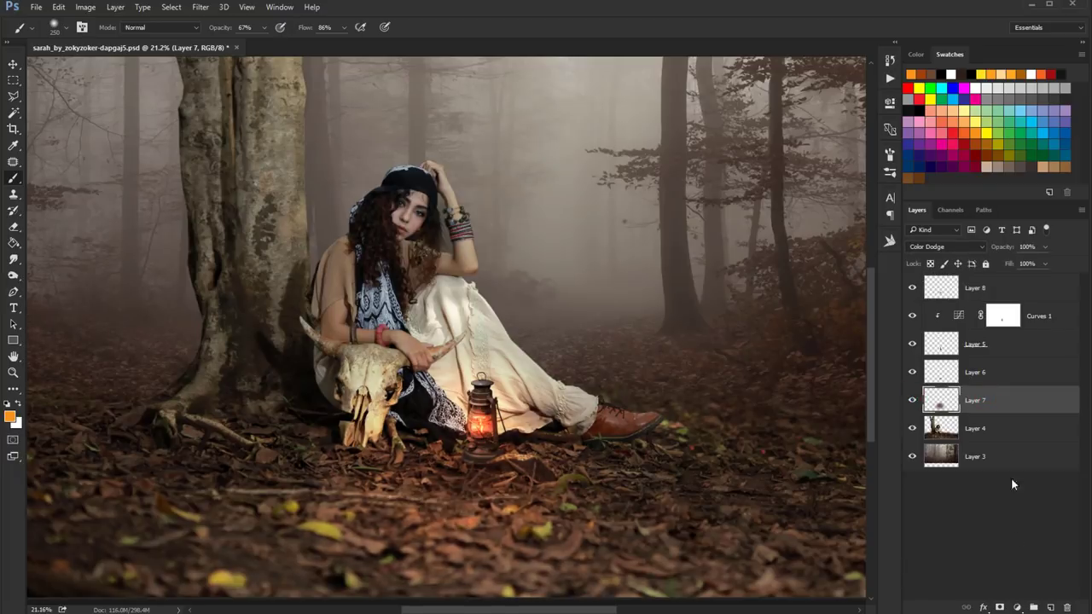
pyautogui.click(1048, 606)
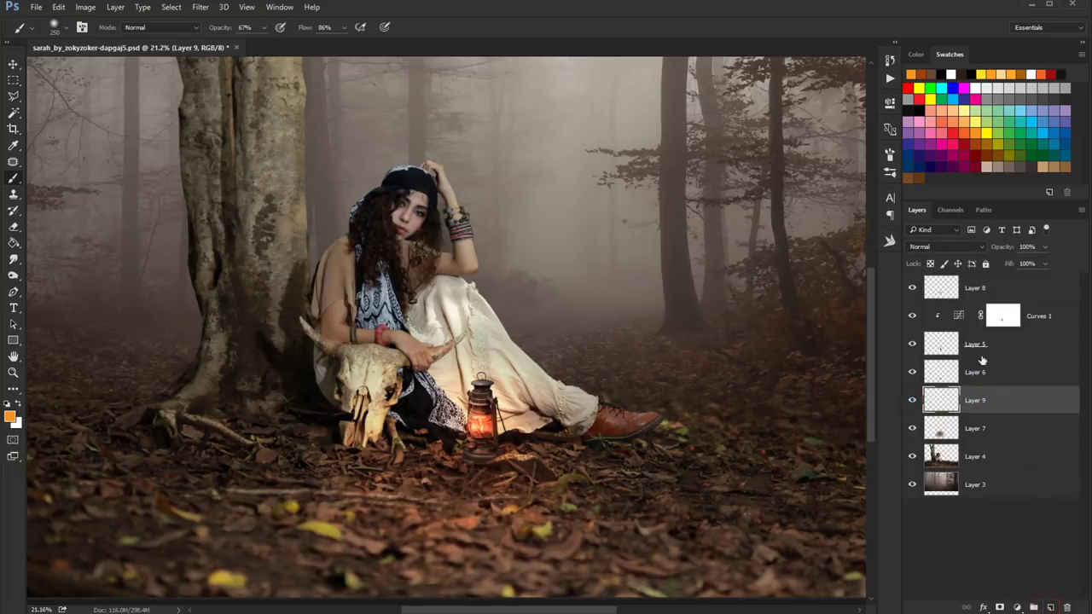
pyautogui.click(924, 248)
pyautogui.click(936, 336)
# Paint orange glow on the leaves around the lantern base and fade Layer 9 to 17% opacity
pyautogui.press(']')
pyautogui.moveTo(456, 451); pyautogui.dragTo(452, 451)
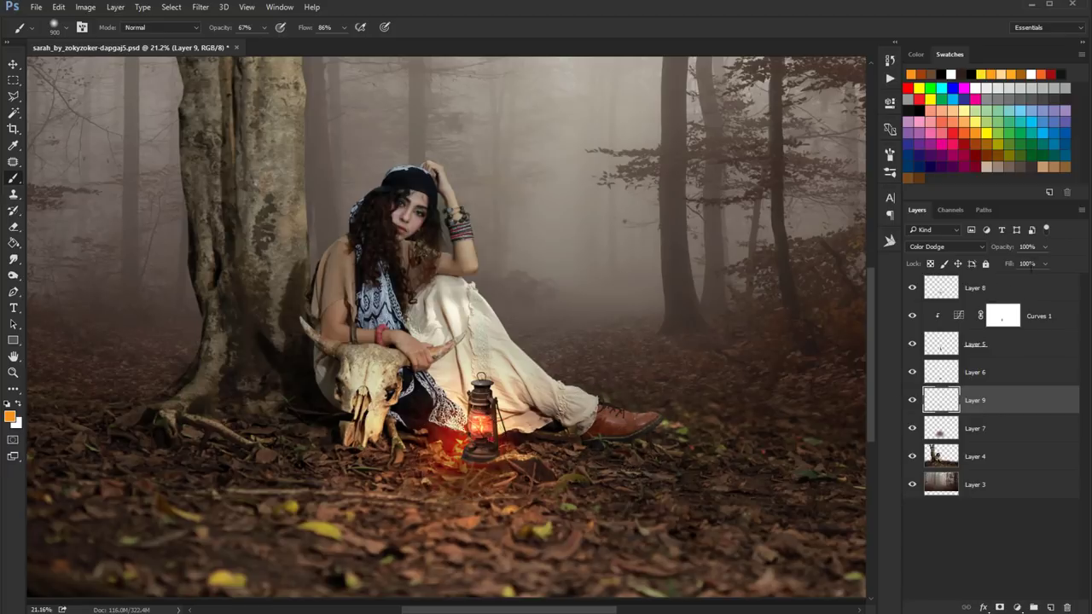
pyautogui.moveTo(1012, 266); pyautogui.dragTo(1007, 266)
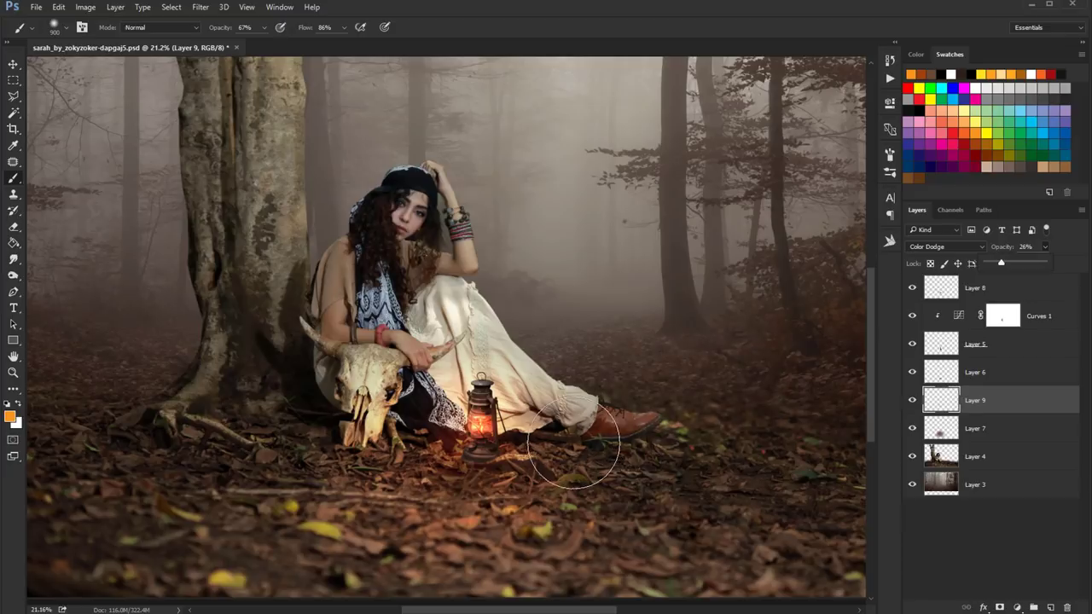
pyautogui.moveTo(558, 449); pyautogui.dragTo(508, 452)
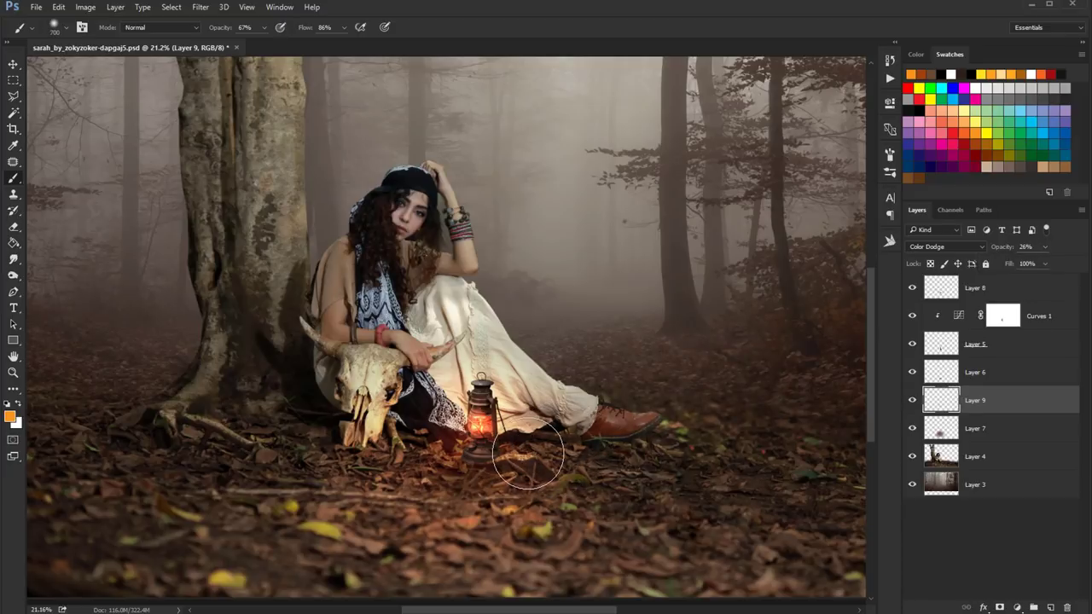
pyautogui.press('[')
pyautogui.press('[')
pyautogui.press('[')
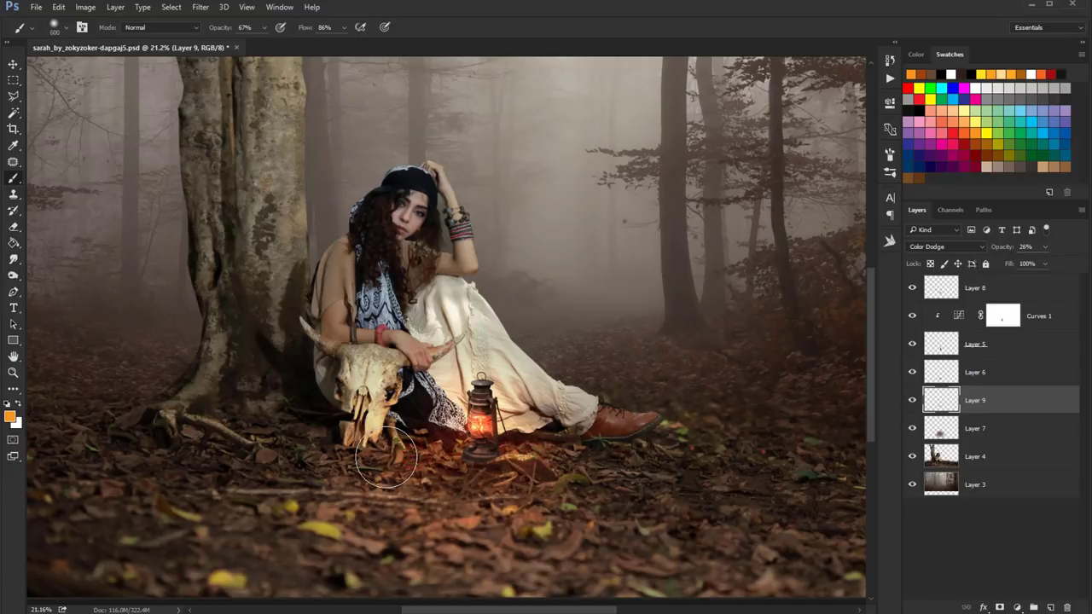
pyautogui.moveTo(401, 461)
pyautogui.mouseDown()
pyautogui.moveTo(380, 446)
pyautogui.moveTo(420, 412)
pyautogui.moveTo(418, 422)
pyautogui.mouseUp()
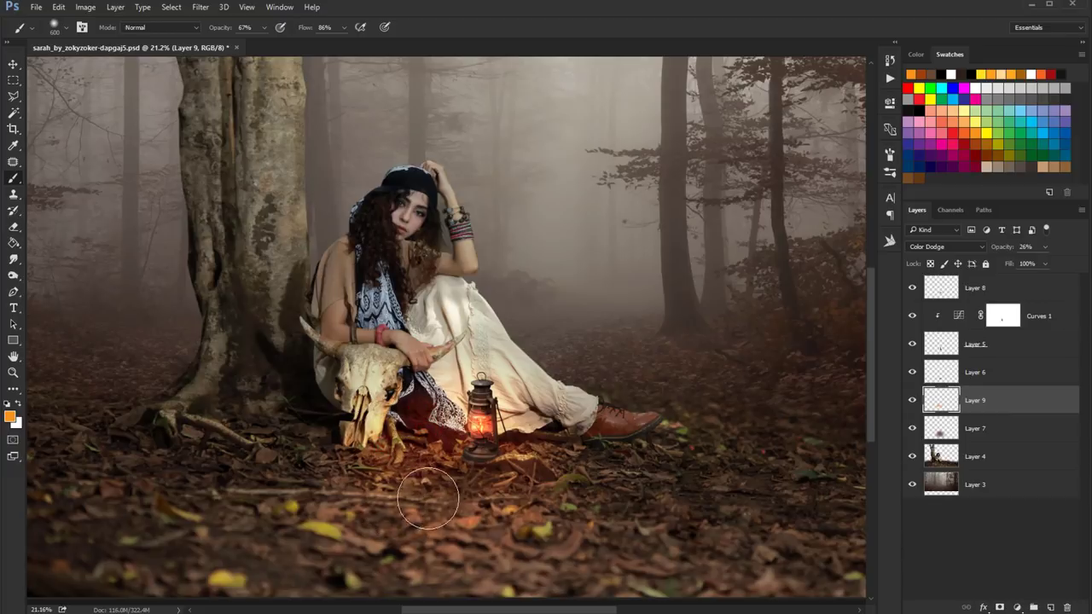
pyautogui.moveTo(1044, 252); pyautogui.dragTo(1031, 260)
pyautogui.click(912, 400)
pyautogui.scroll(-2, 482, 330)
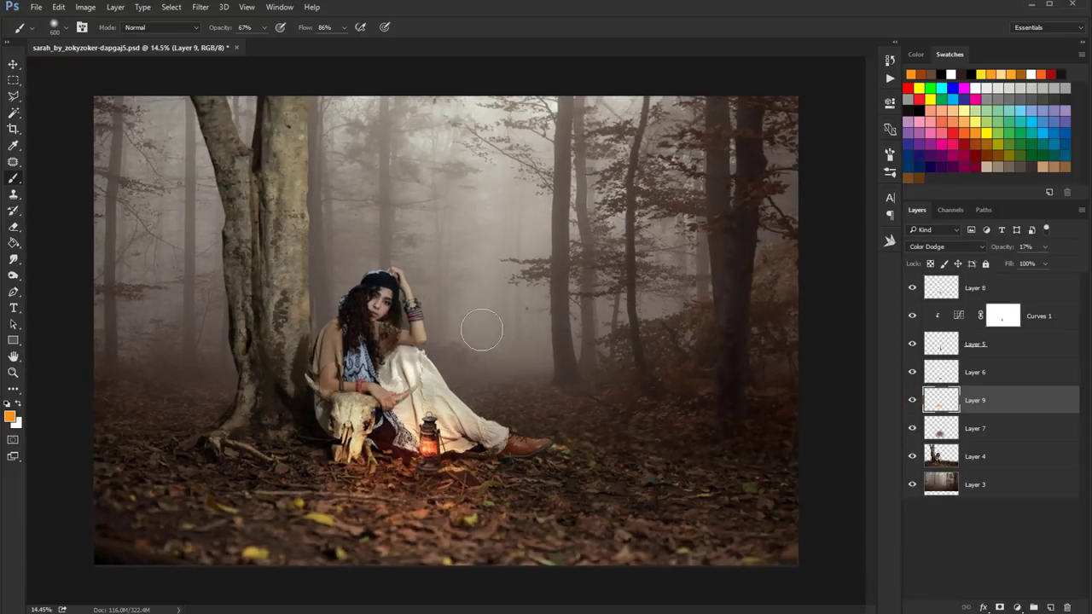
pyautogui.scroll(-1, 482, 330)
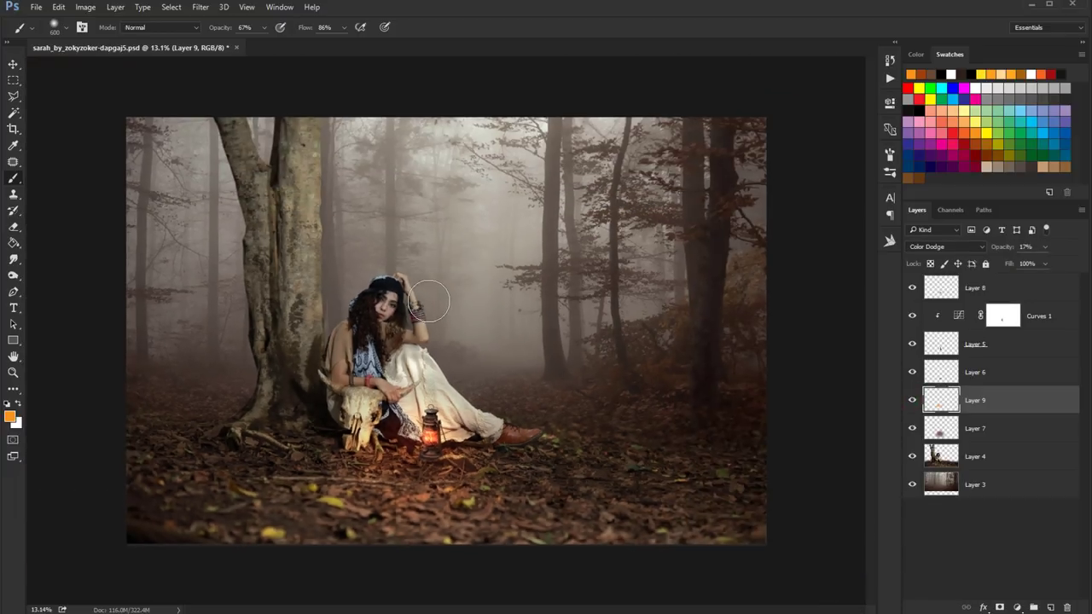
# Add a Curves adjustment layer clipped to the forest background Layer 3
pyautogui.click(18, 65)
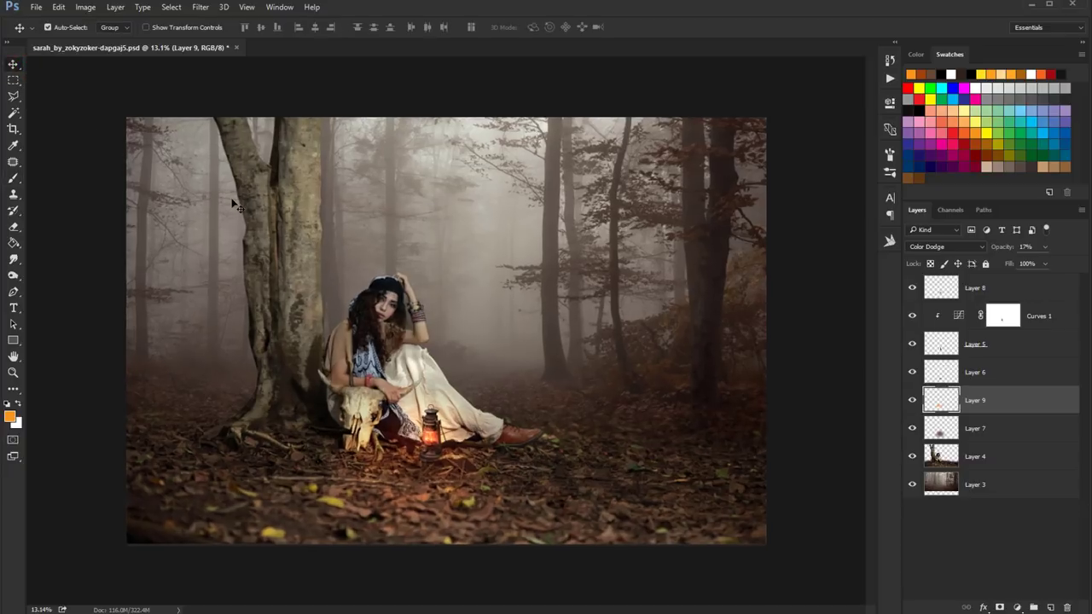
pyautogui.click(972, 293)
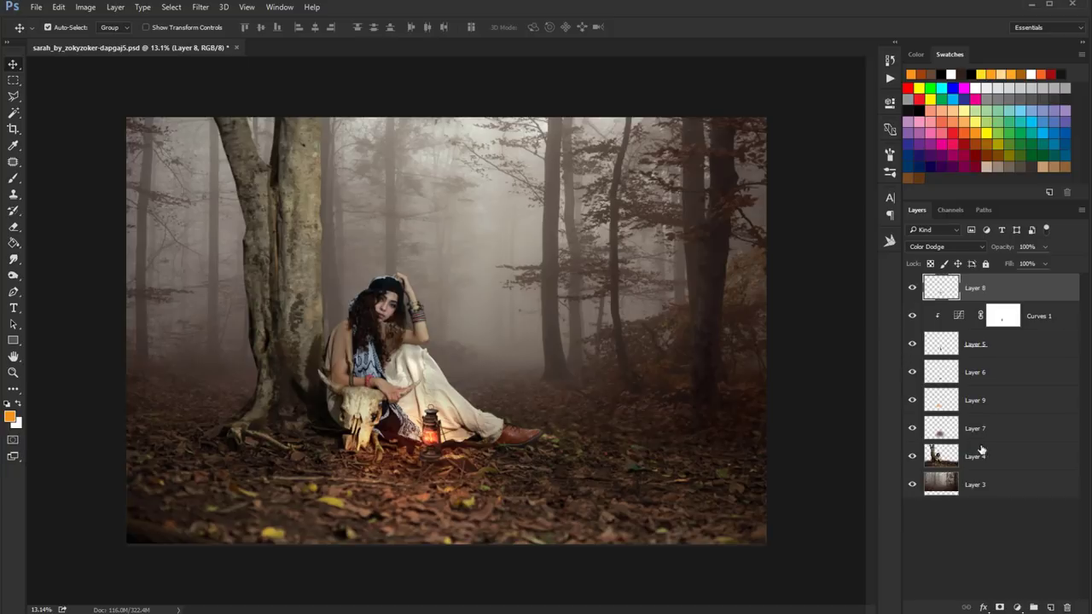
pyautogui.click(975, 480)
pyautogui.click(1017, 607)
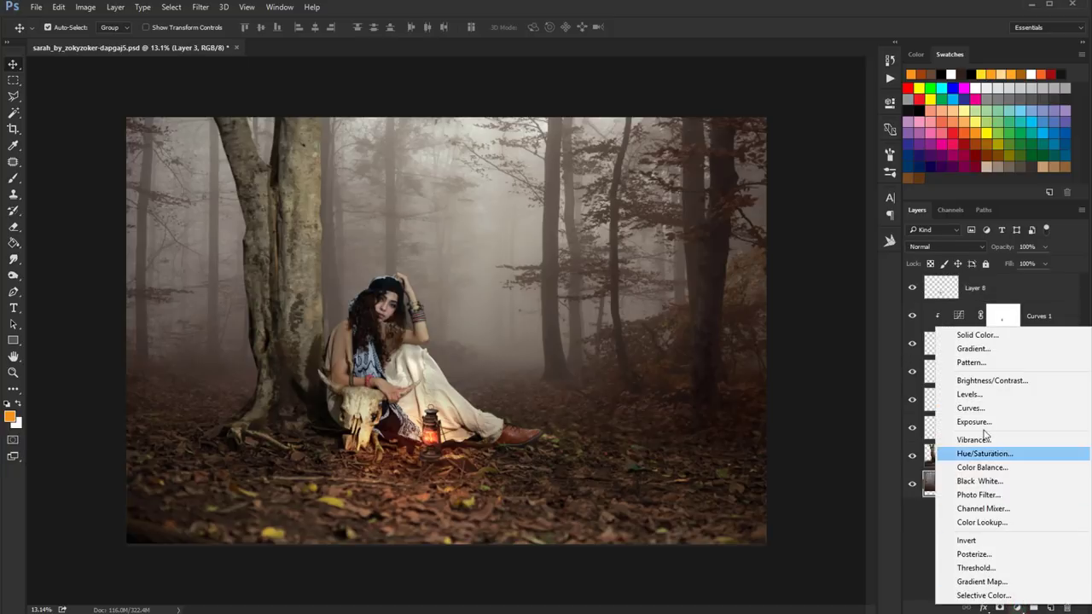
pyautogui.click(979, 412)
pyautogui.click(779, 309)
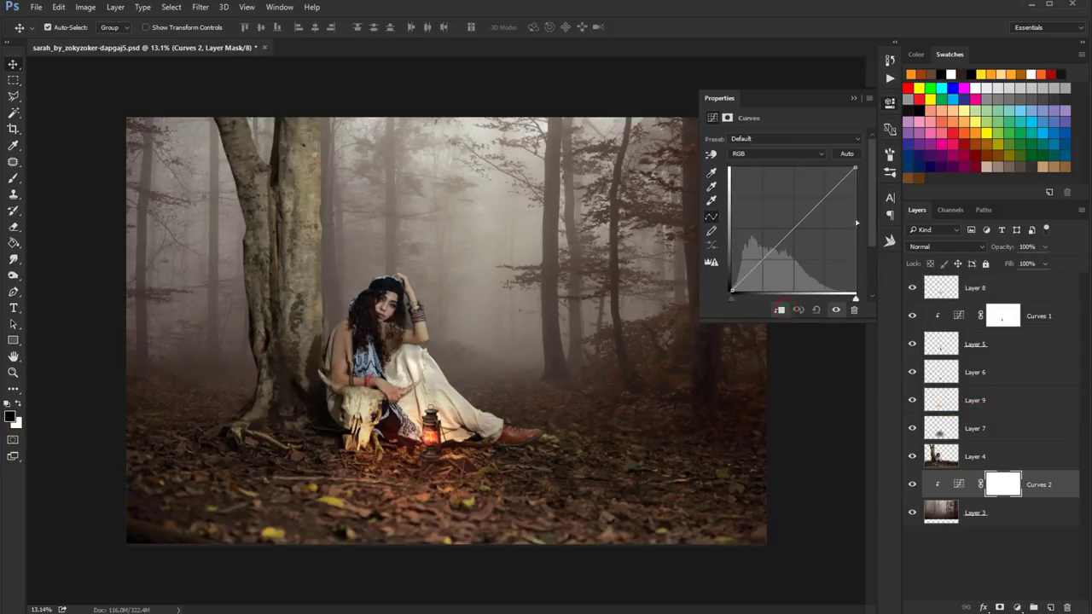
# Pull the curve's top point down to darken the forest, comparing before and after
pyautogui.moveTo(855, 168)
pyautogui.mouseDown()
pyautogui.moveTo(855, 188)
pyautogui.moveTo(855, 175)
pyautogui.mouseUp()
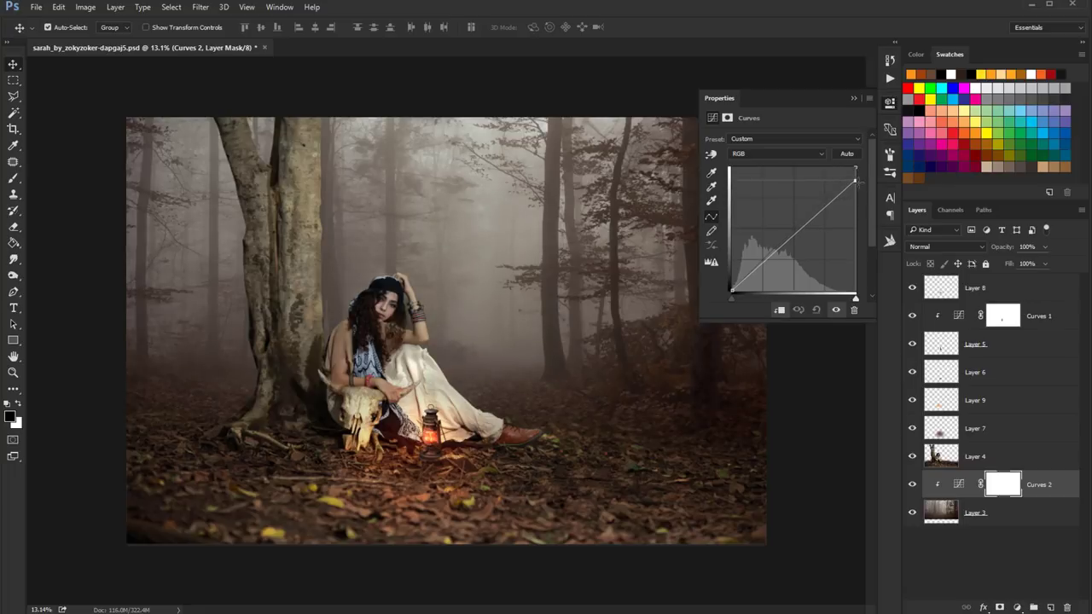
pyautogui.click(853, 99)
pyautogui.click(912, 288)
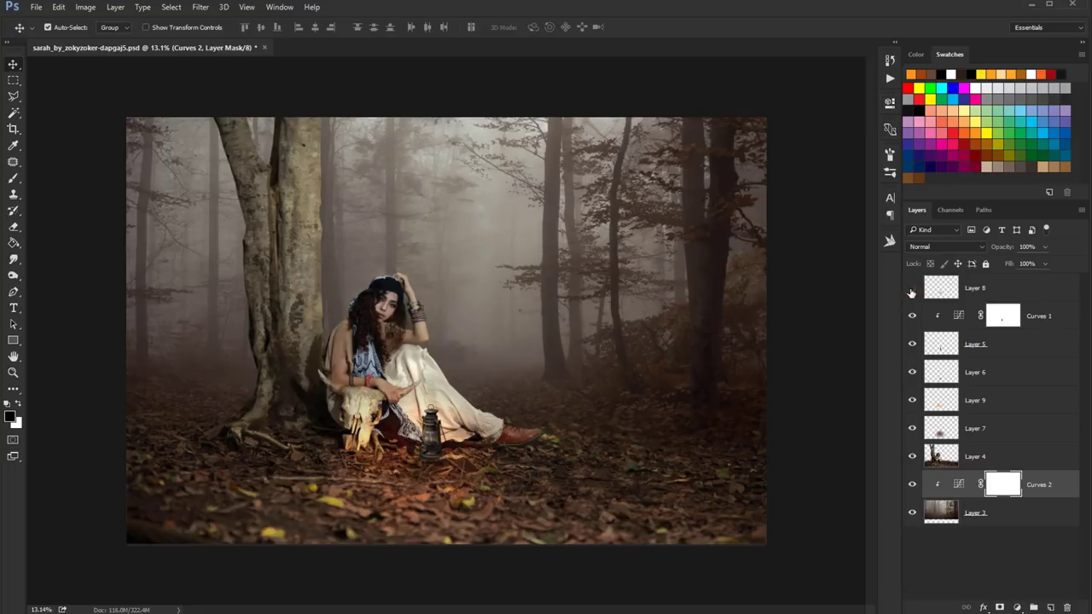
pyautogui.click(912, 485)
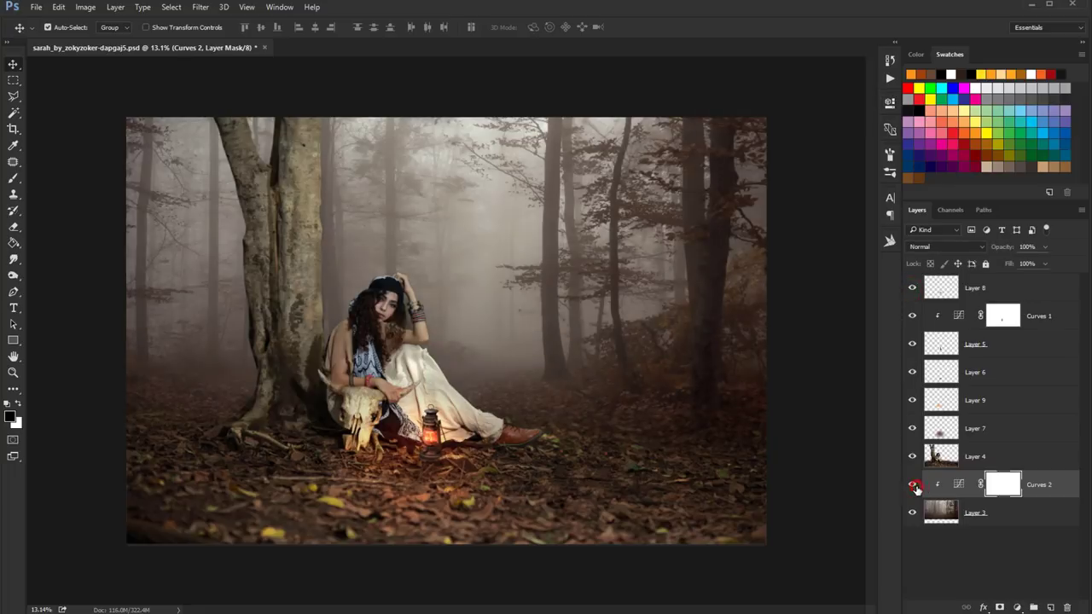
pyautogui.scroll(-1, 560, 352)
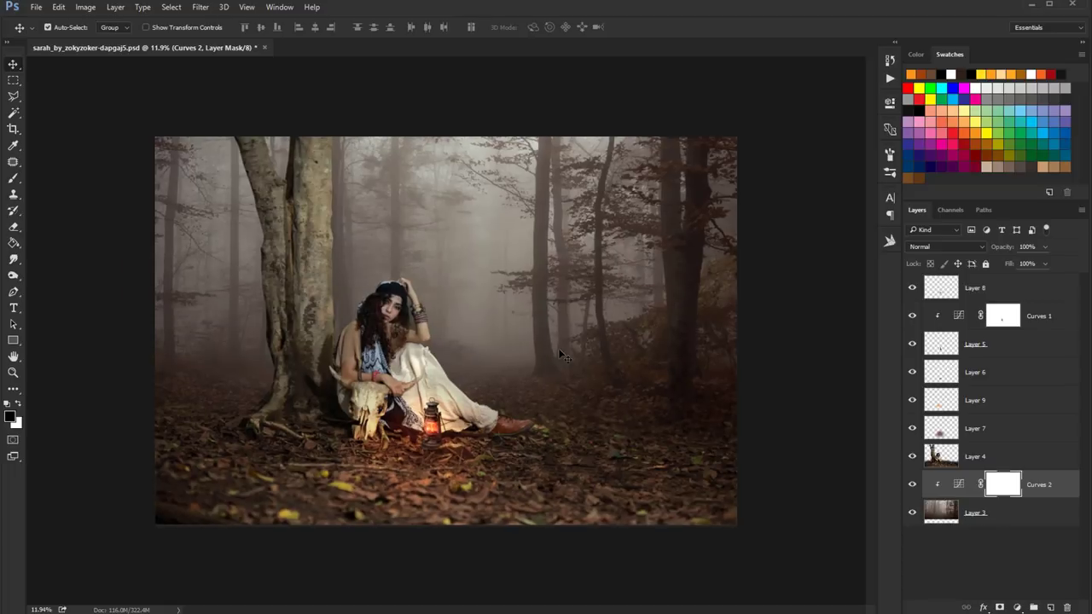
# Paint black on the Curves 2 mask with a 2300 brush over the misty upper centre
pyautogui.click(14, 178)
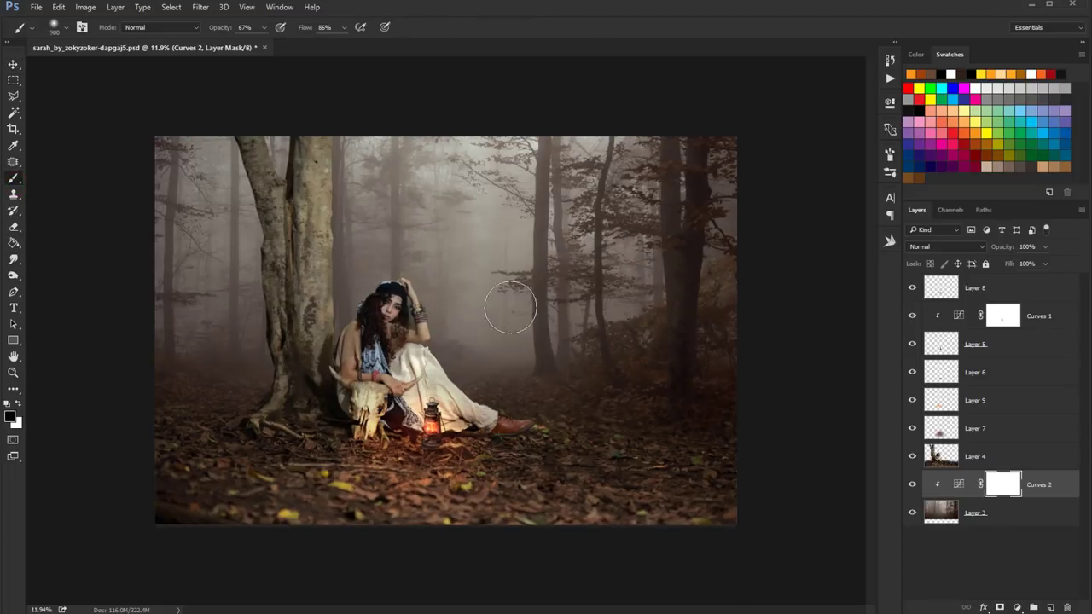
pyautogui.press(']')
pyautogui.press(']')
pyautogui.press(']')
pyautogui.click(499, 254)
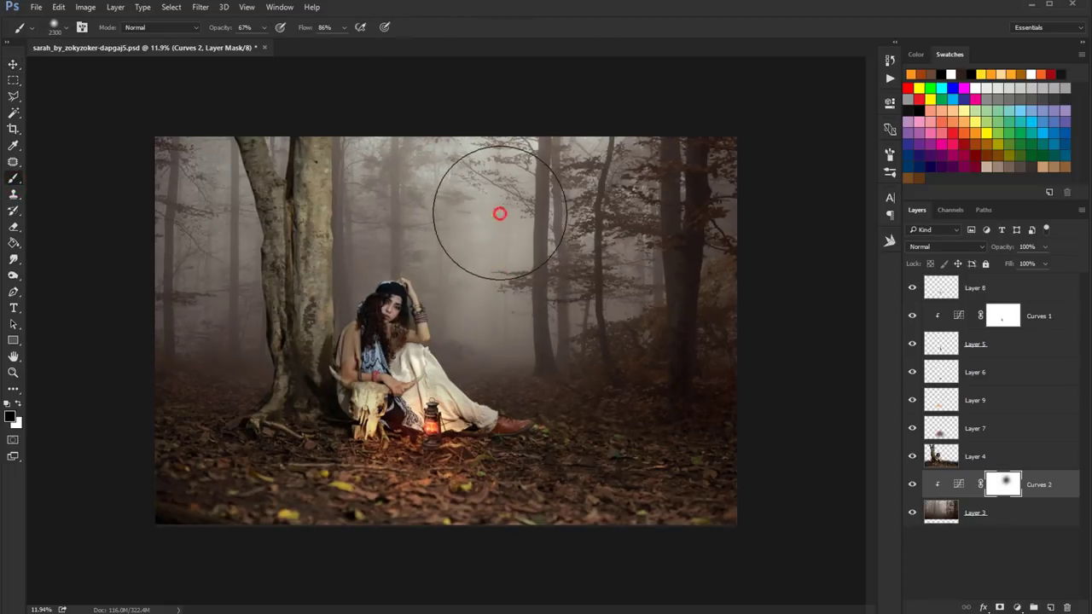
pyautogui.click(15, 63)
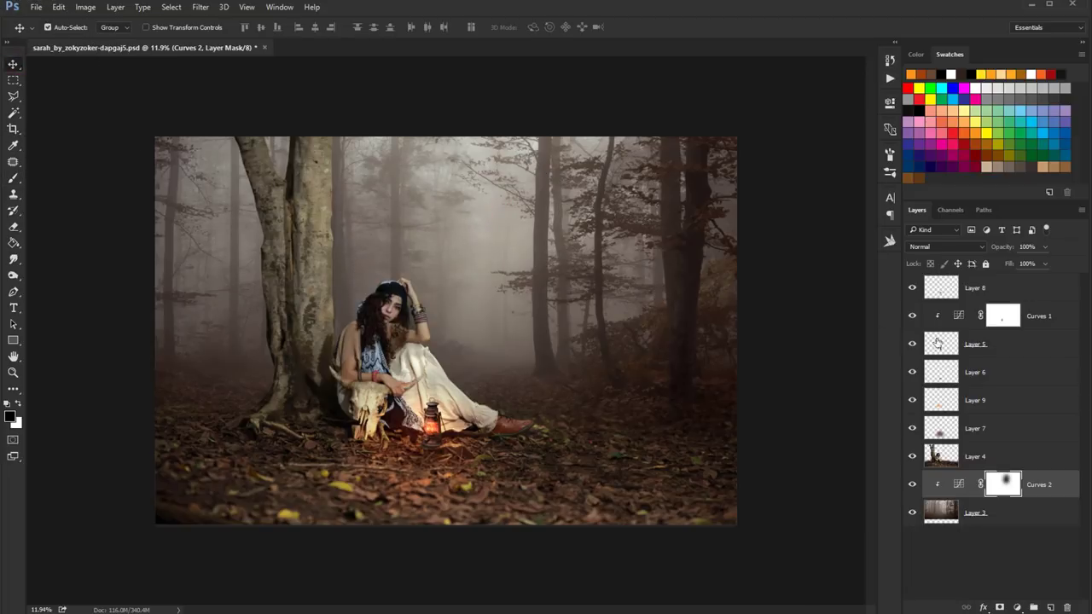
# On a new Layer 10, fade black up from the image bottom with a gradient at 52% opacity
pyautogui.click(1008, 288)
pyautogui.click(1051, 607)
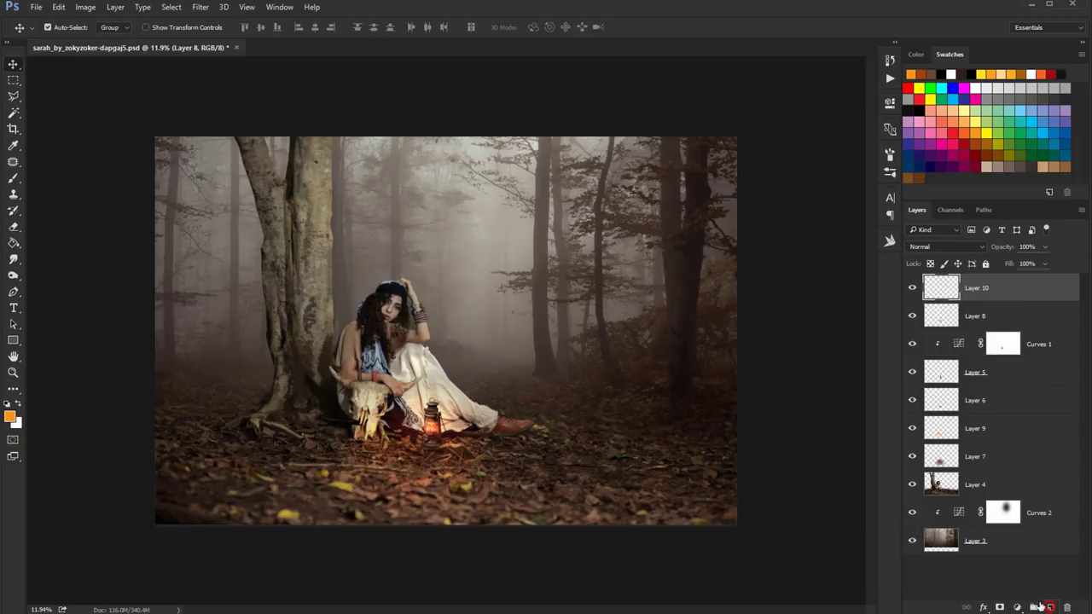
pyautogui.rightClick(15, 245)
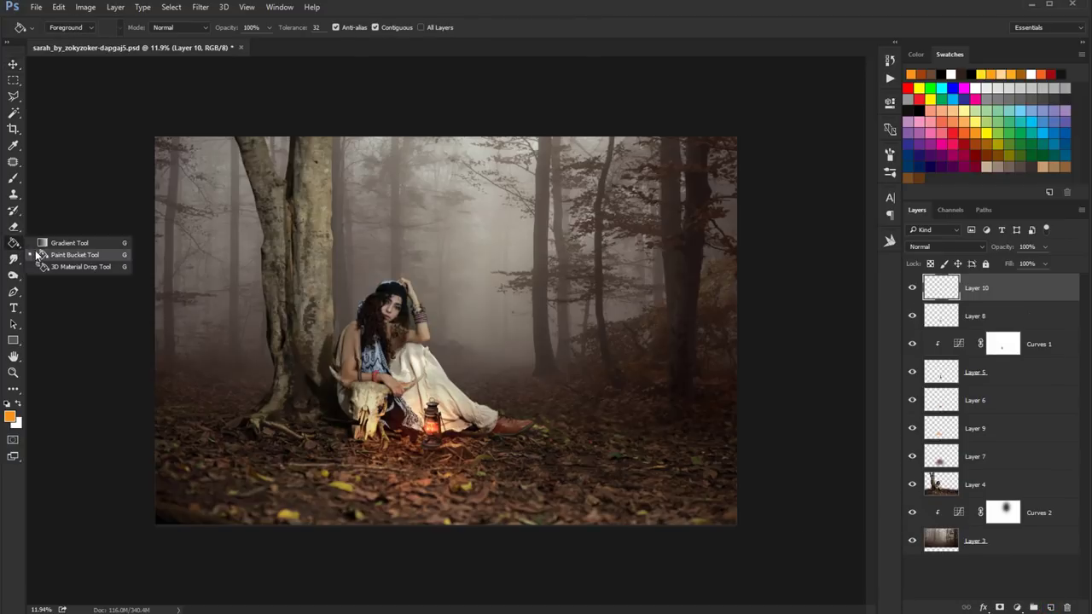
pyautogui.click(60, 241)
pyautogui.click(8, 402)
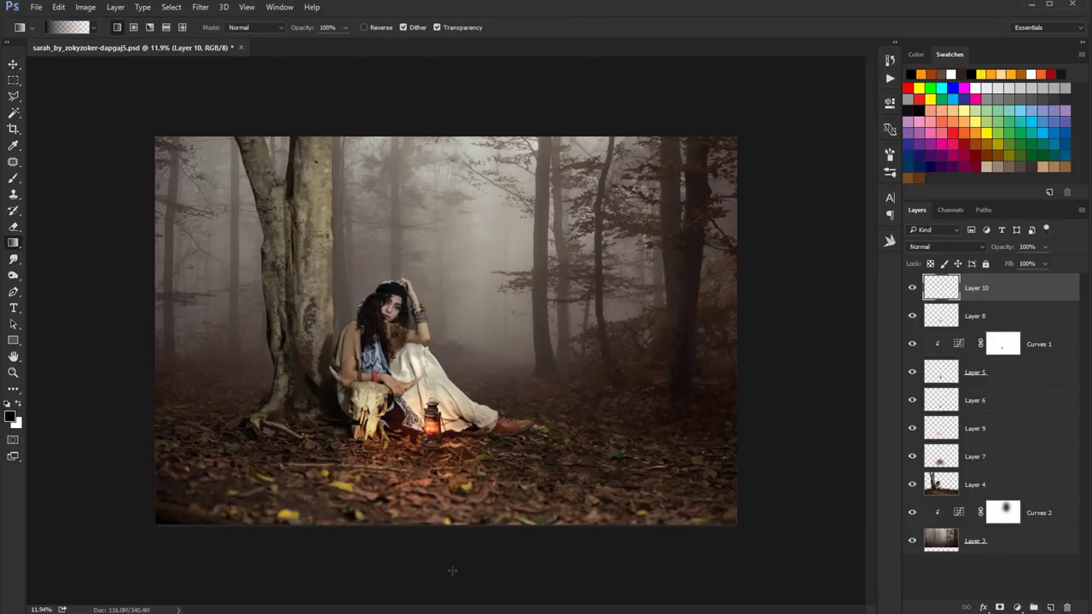
pyautogui.moveTo(452, 570); pyautogui.dragTo(448, 442)
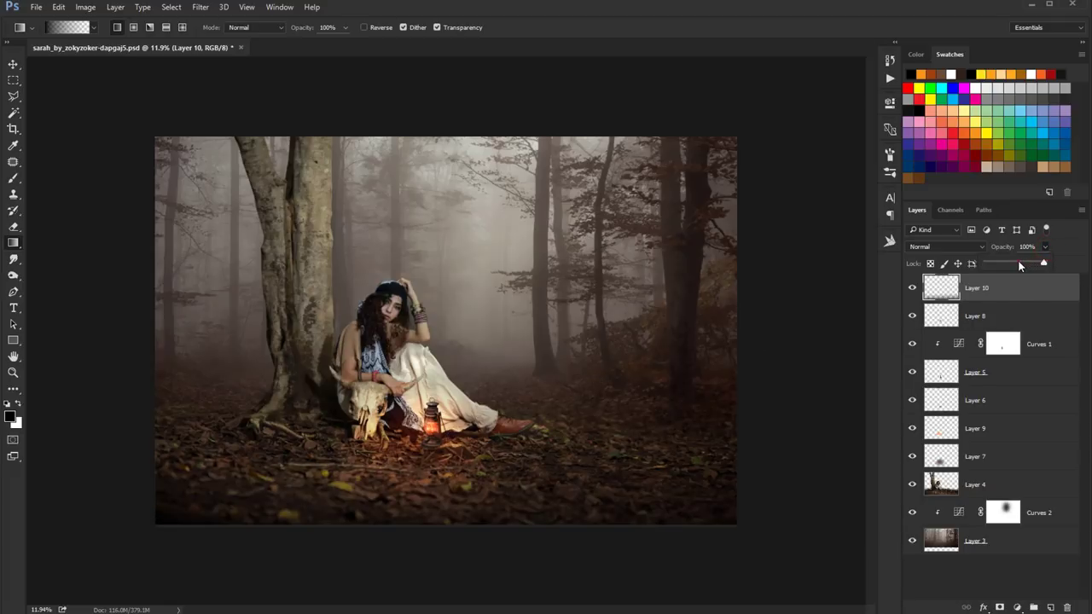
pyautogui.moveTo(1018, 262); pyautogui.dragTo(1017, 262)
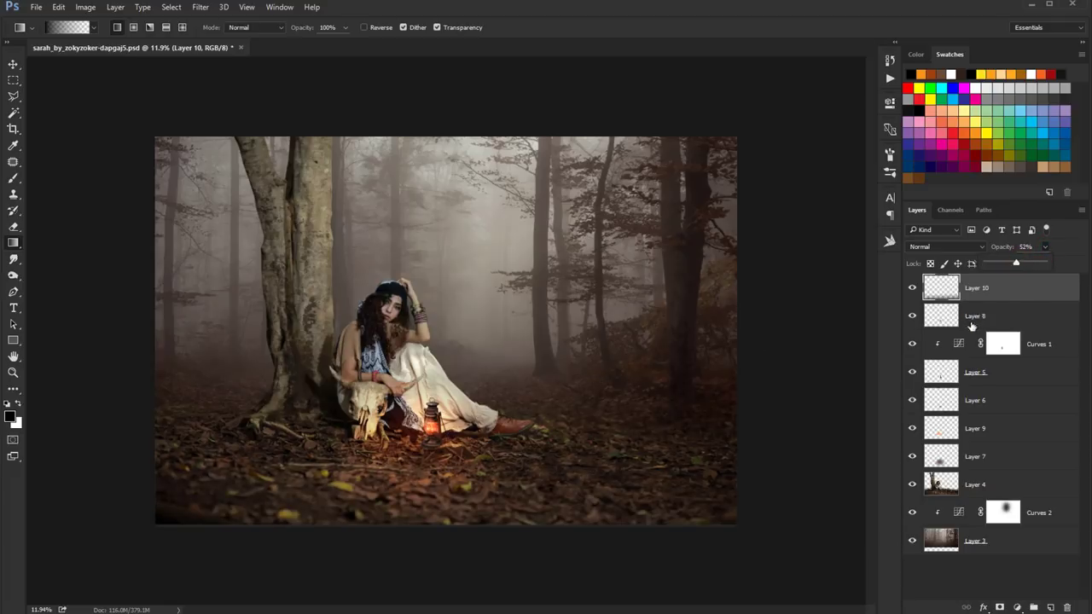
pyautogui.click(913, 288)
pyautogui.click(14, 65)
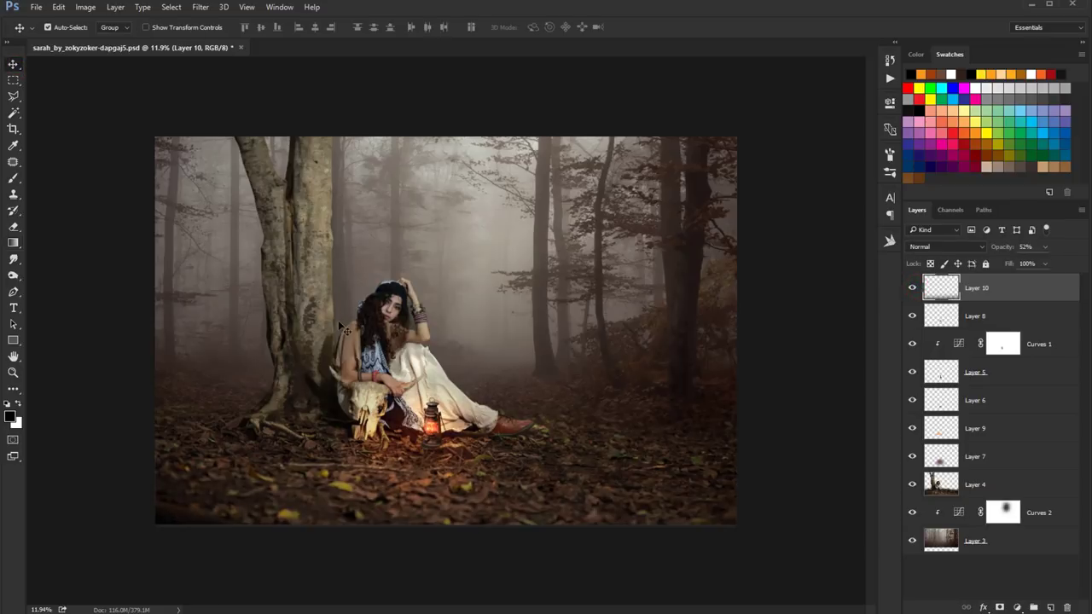
# Set the foreground colour to a light, bright cyan in the Color Picker
pyautogui.click(11, 417)
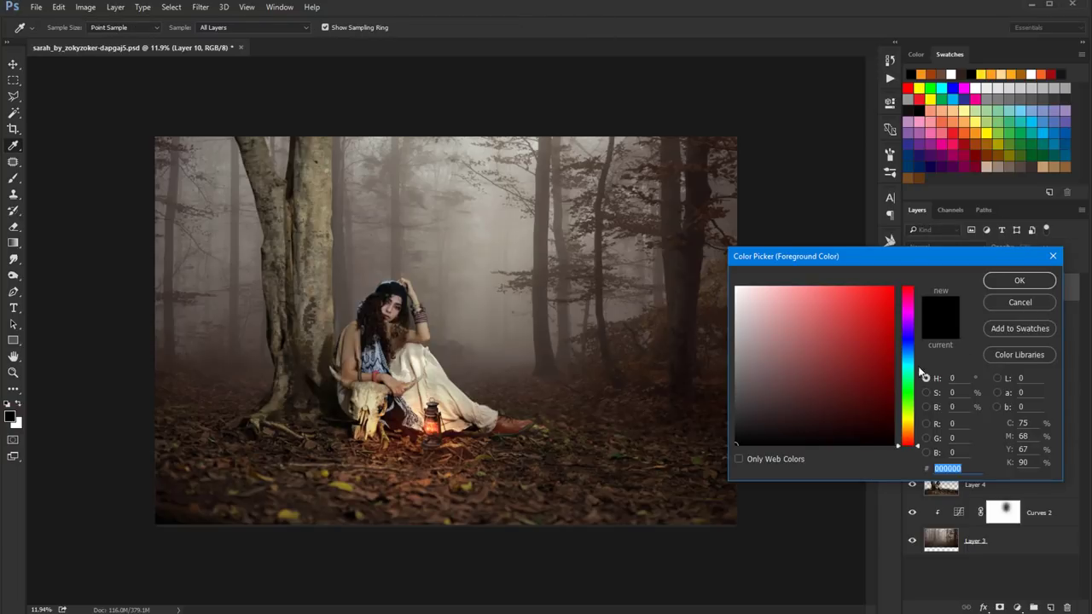
pyautogui.click(1011, 304)
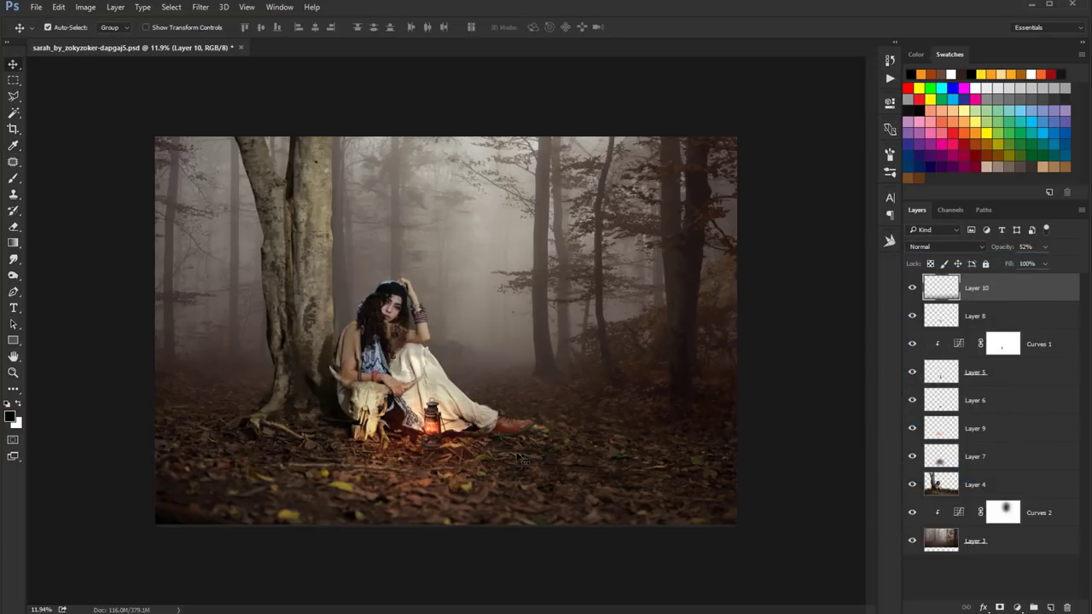
pyautogui.click(10, 417)
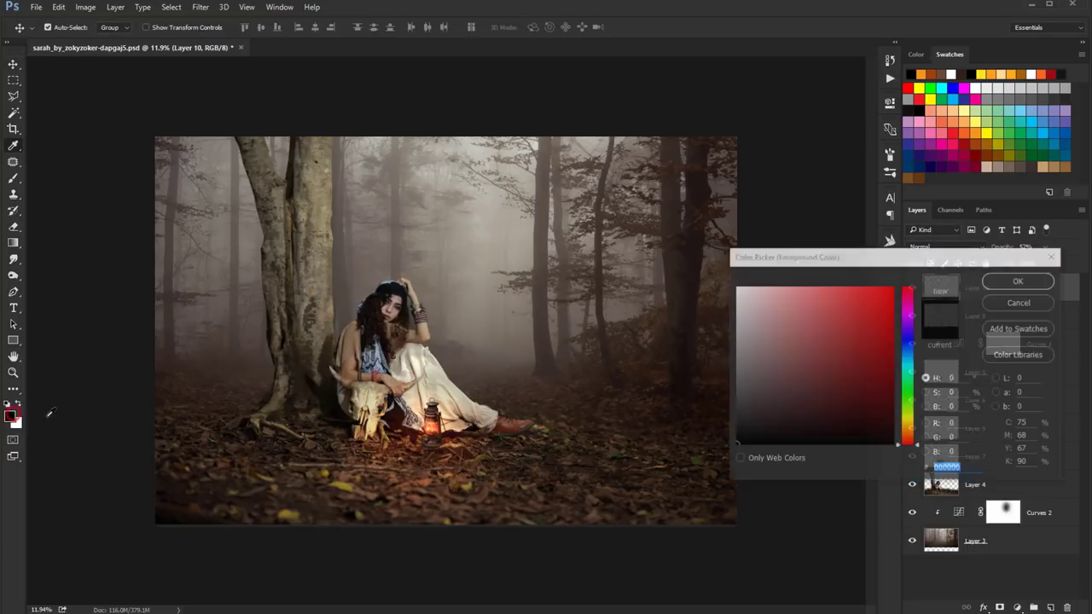
pyautogui.click(908, 361)
pyautogui.moveTo(805, 305); pyautogui.dragTo(795, 284)
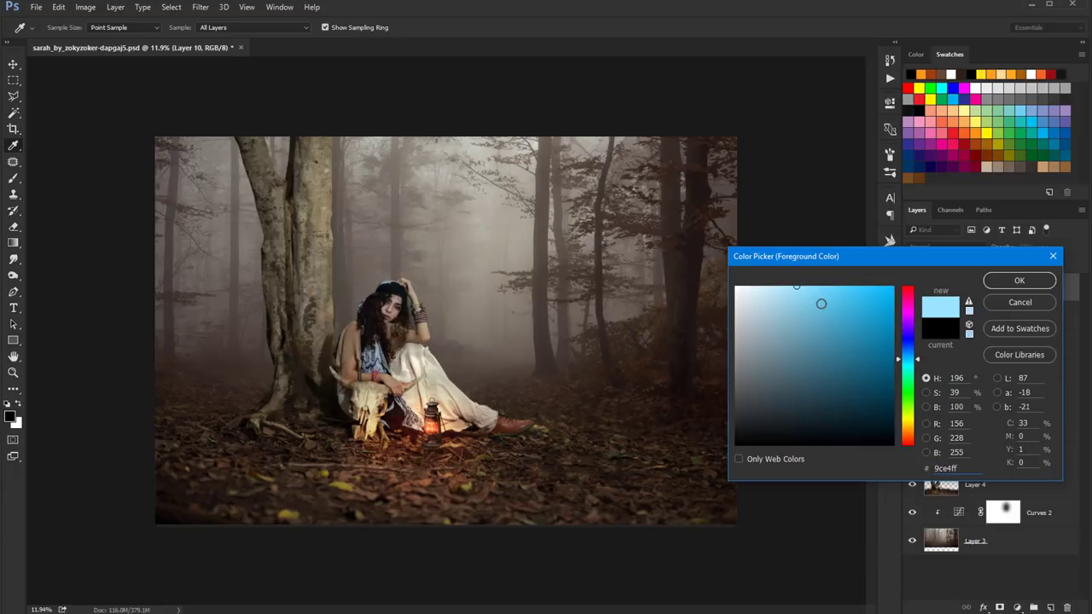
pyautogui.click(908, 365)
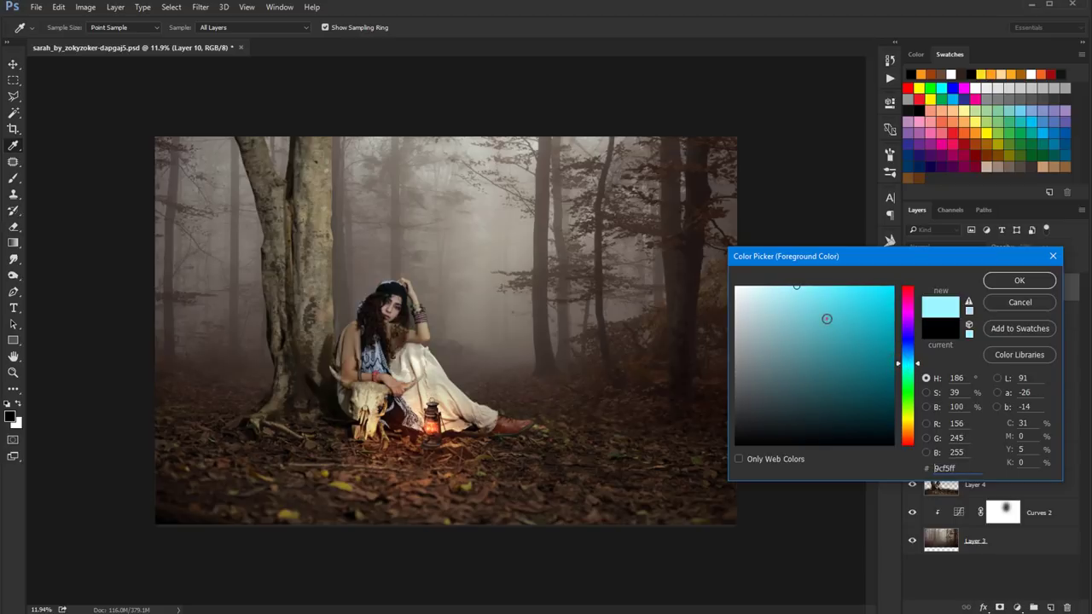
pyautogui.click(996, 283)
pyautogui.press('v')
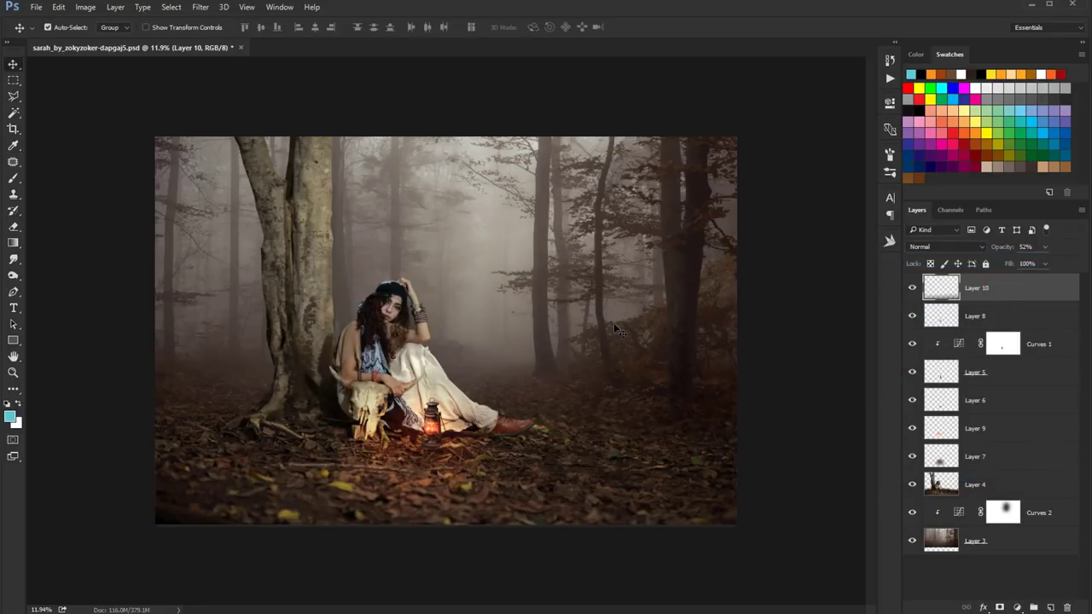
# On a new Layer 11 above Curves 2, brush cyan over the upper trees at 35% opacity
pyautogui.click(14, 178)
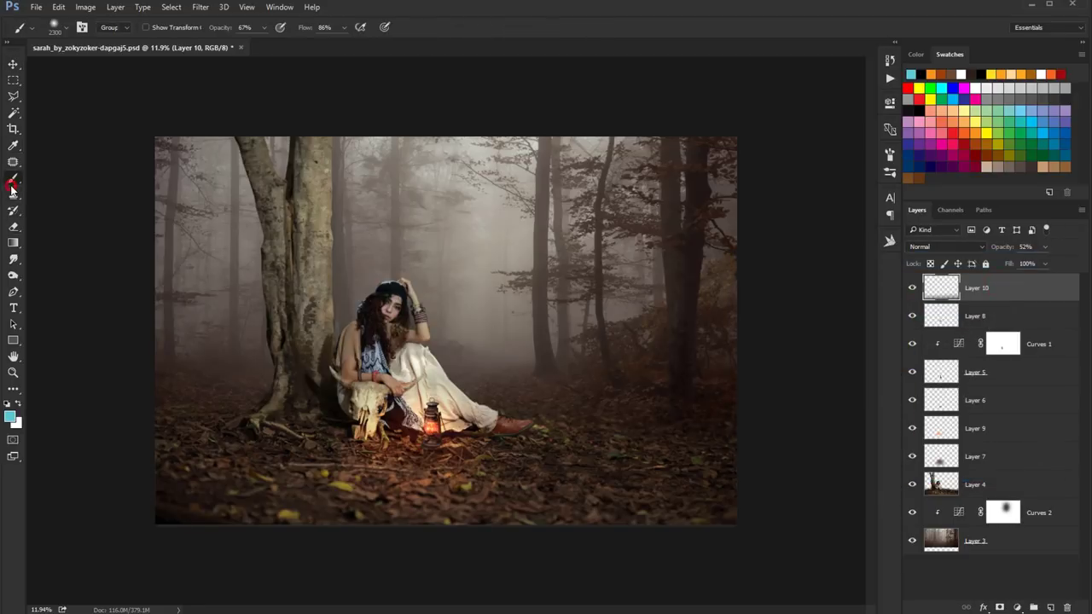
pyautogui.scroll(-1, 312, 293)
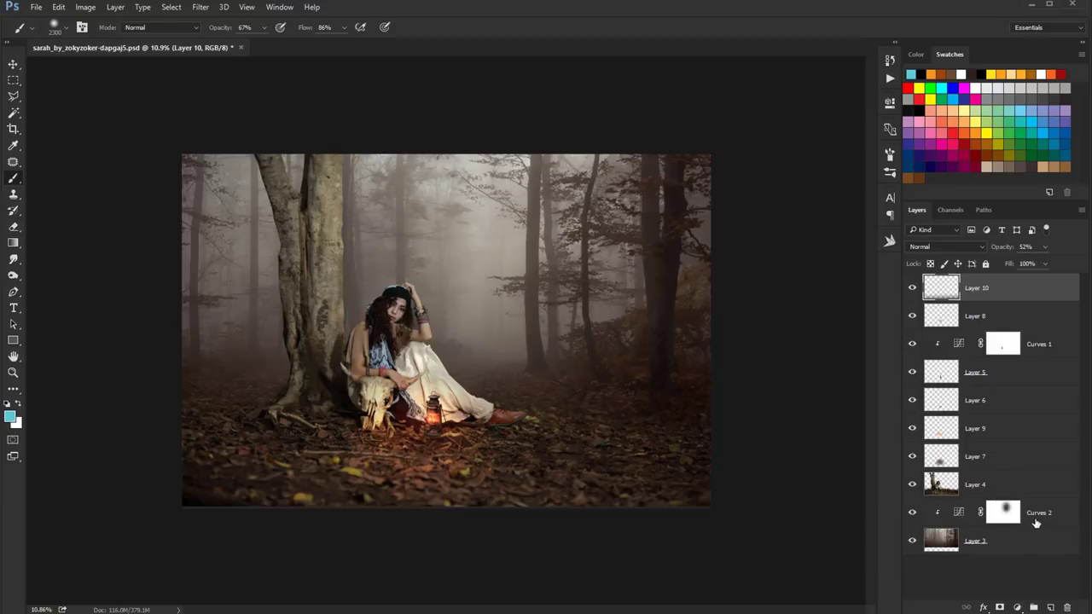
pyautogui.click(1035, 521)
pyautogui.click(1051, 606)
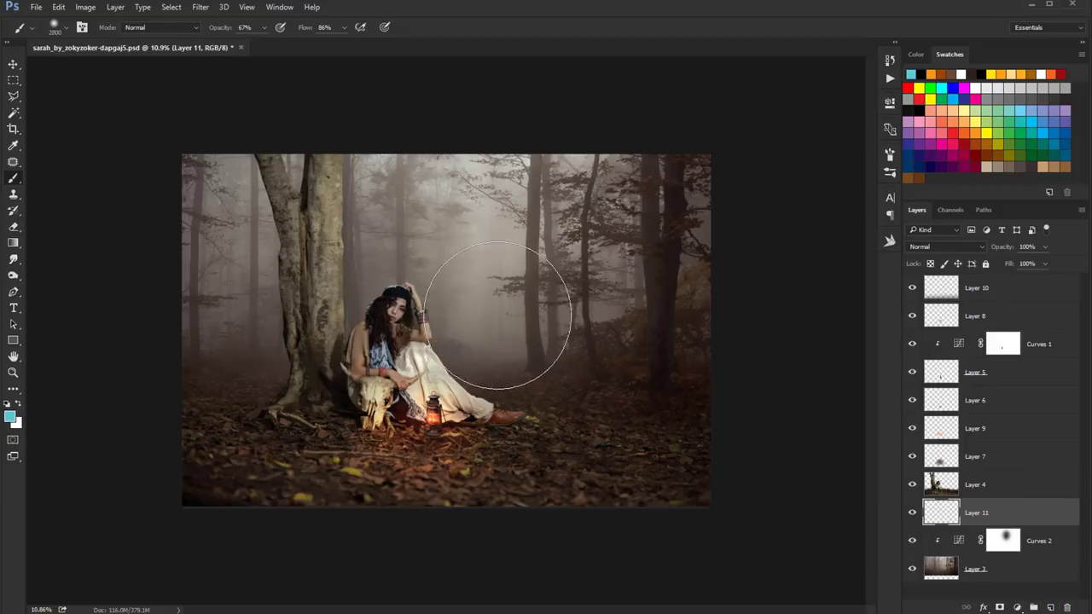
pyautogui.moveTo(444, 307); pyautogui.dragTo(375, 303)
pyautogui.scroll(-1, 358, 307)
pyautogui.scroll(-1, 358, 307)
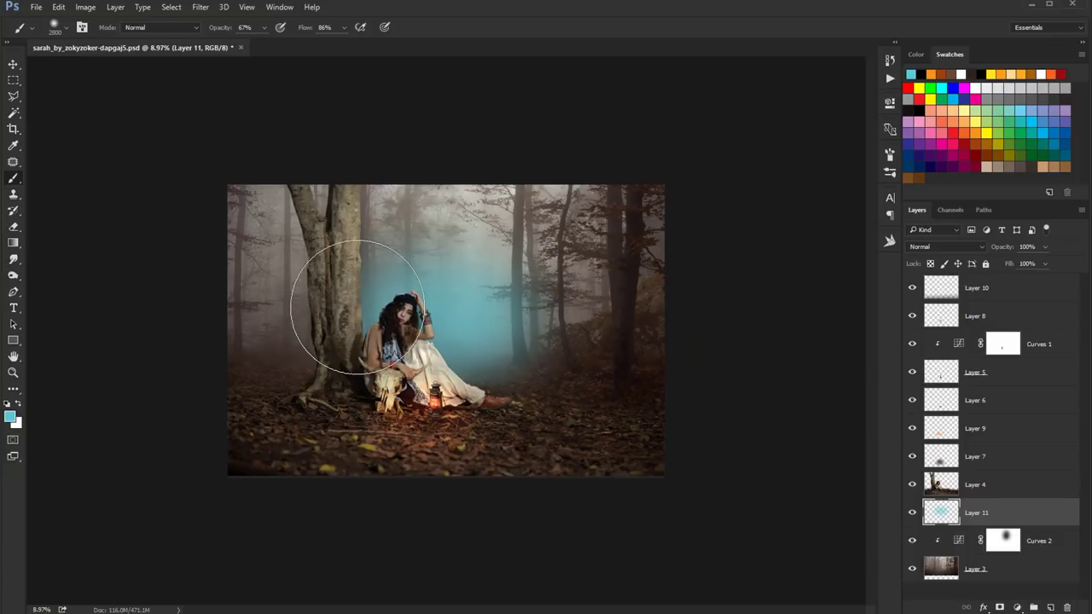
pyautogui.press(']')
pyautogui.press(']')
pyautogui.press(']')
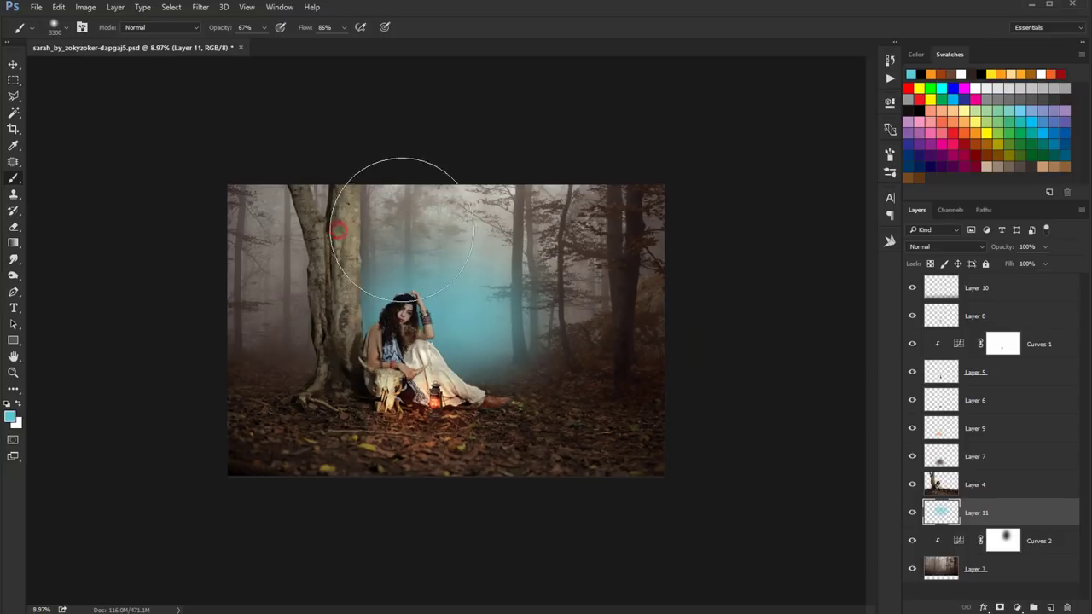
pyautogui.moveTo(390, 182)
pyautogui.mouseDown()
pyautogui.moveTo(487, 183)
pyautogui.moveTo(568, 219)
pyautogui.moveTo(663, 239)
pyautogui.moveTo(662, 280)
pyautogui.moveTo(592, 324)
pyautogui.moveTo(317, 366)
pyautogui.moveTo(224, 321)
pyautogui.moveTo(231, 225)
pyautogui.mouseUp()
pyautogui.moveTo(463, 196)
pyautogui.mouseDown()
pyautogui.moveTo(580, 207)
pyautogui.moveTo(575, 251)
pyautogui.moveTo(667, 183)
pyautogui.moveTo(566, 312)
pyautogui.moveTo(438, 273)
pyautogui.moveTo(438, 286)
pyautogui.mouseUp()
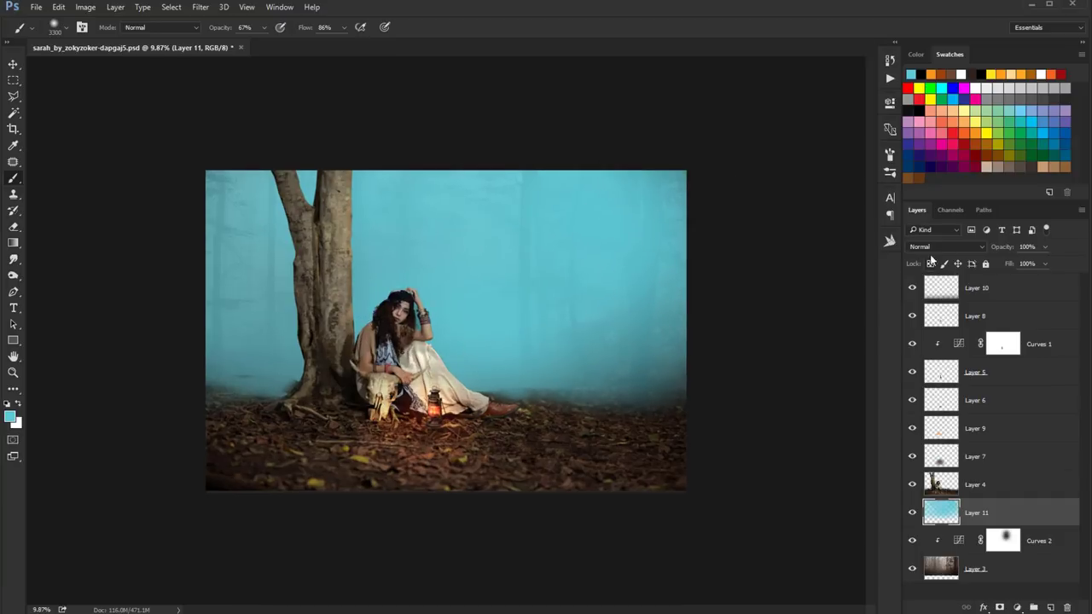
pyautogui.moveTo(1023, 264); pyautogui.dragTo(1006, 264)
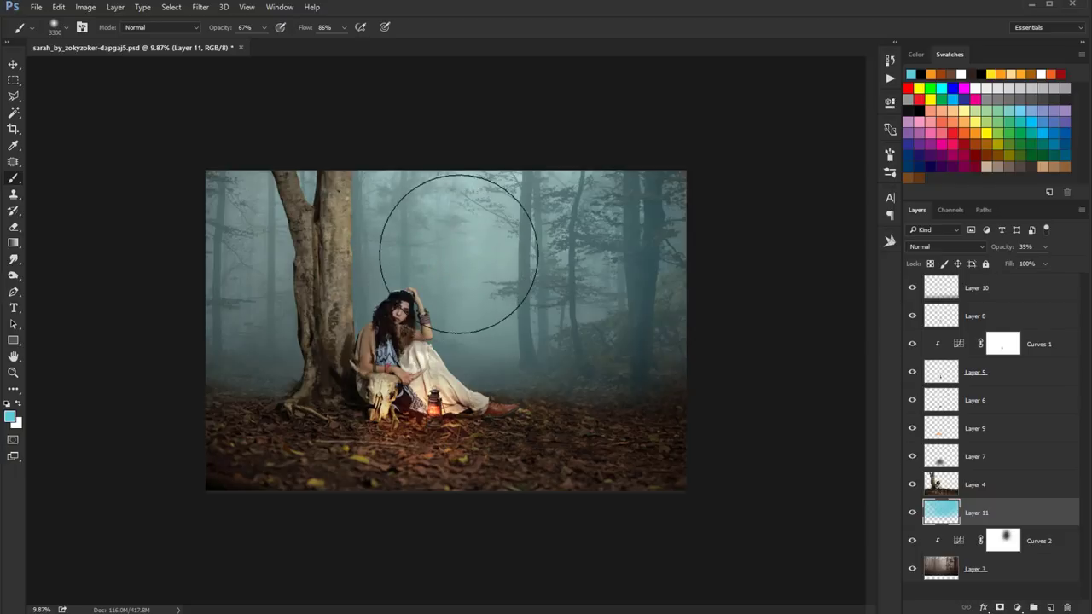
# Add Layer 12 above Layer 11 and dab soft cyan onto it
pyautogui.click(1049, 608)
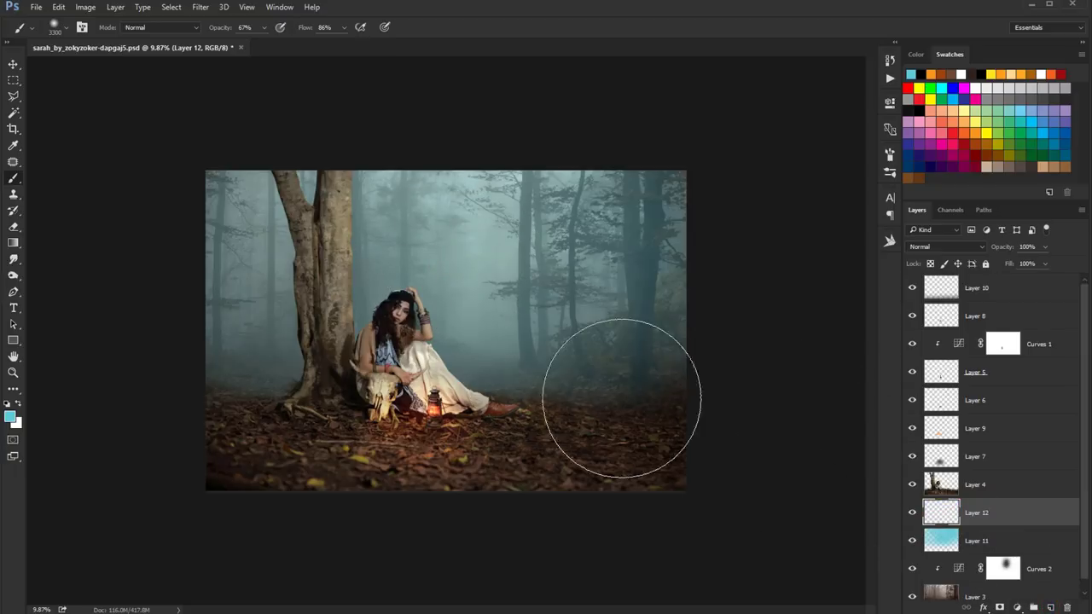
pyautogui.click(490, 256)
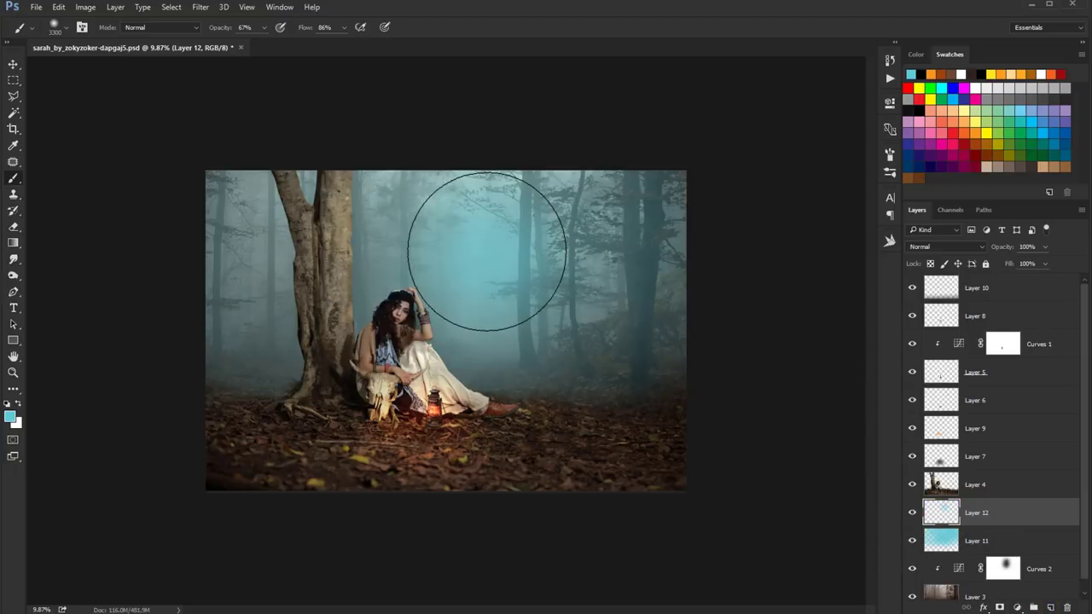
pyautogui.click(12, 67)
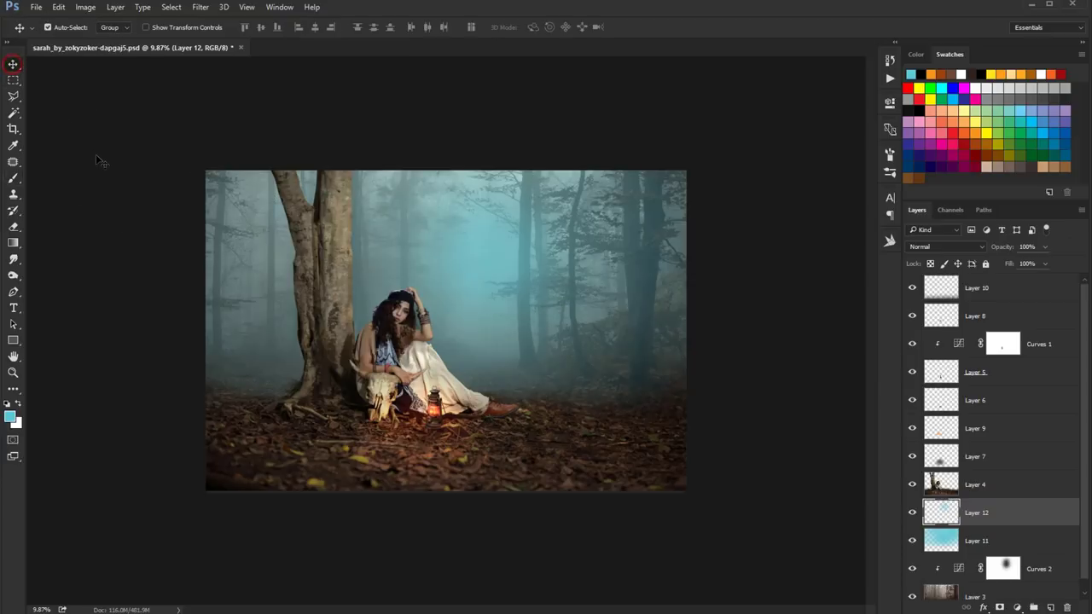
# Free-transform Layer 12, stretching it wider on both sides and taller
pyautogui.hotkey('ctrl', 't')
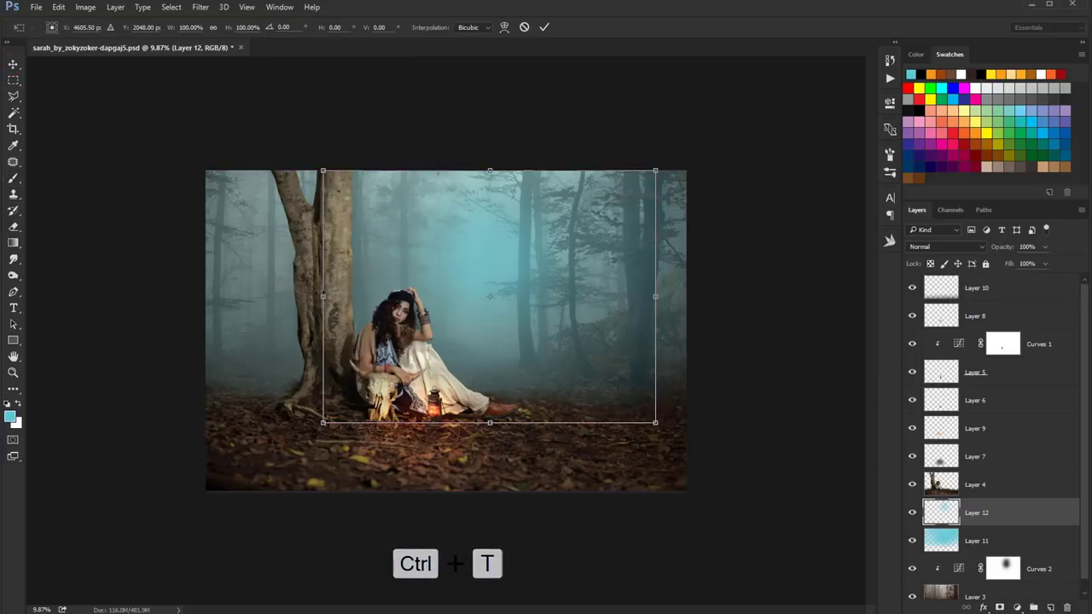
pyautogui.moveTo(322, 296); pyautogui.dragTo(235, 296)
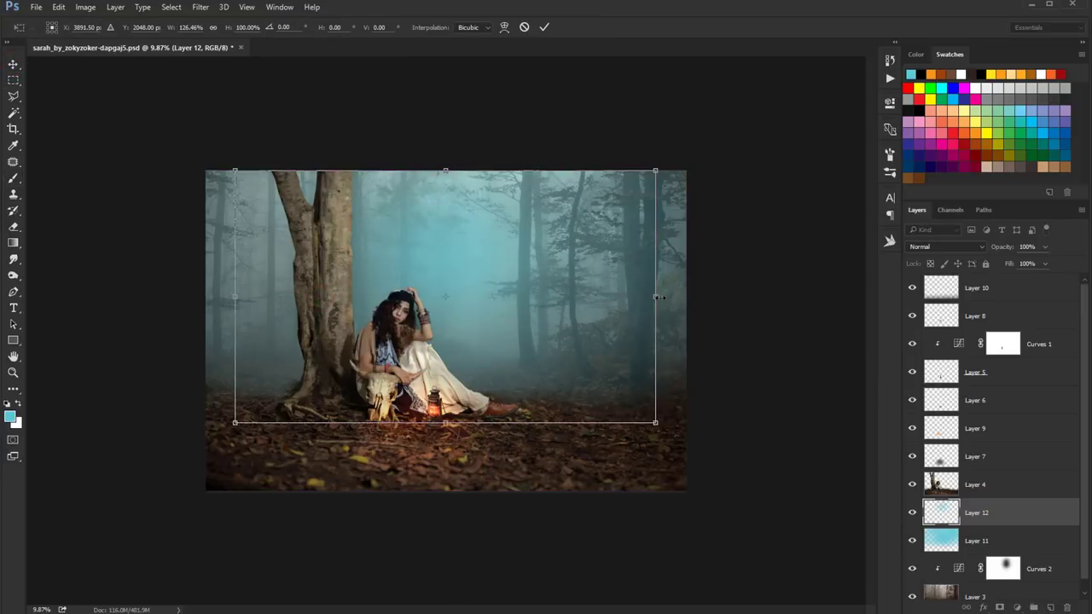
pyautogui.moveTo(659, 296)
pyautogui.mouseDown()
pyautogui.moveTo(780, 297)
pyautogui.moveTo(737, 297)
pyautogui.mouseUp()
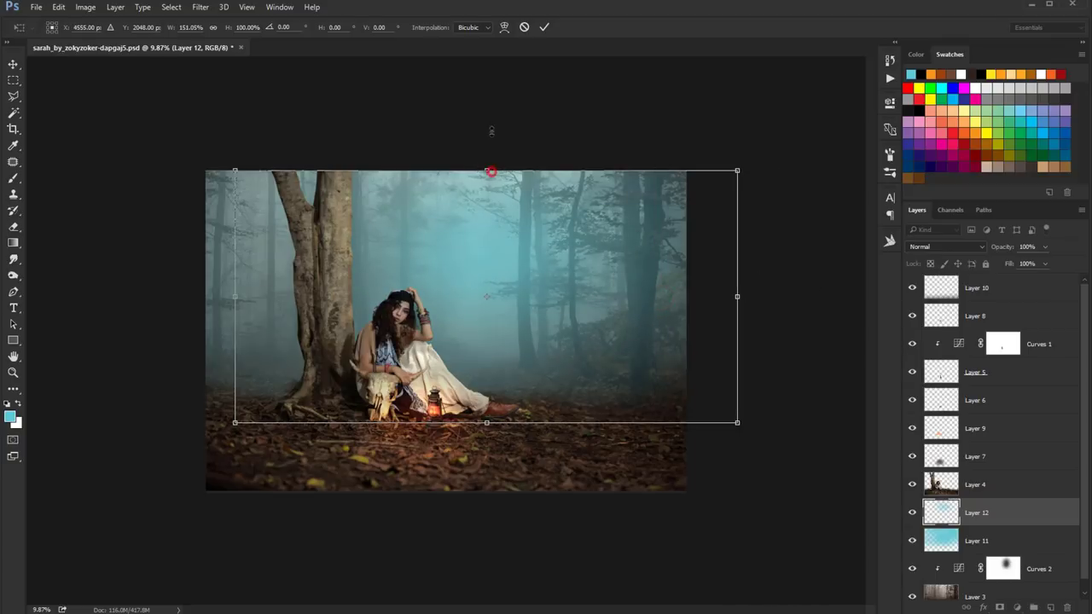
pyautogui.moveTo(487, 171); pyautogui.dragTo(487, 130)
pyautogui.moveTo(236, 279); pyautogui.dragTo(162, 279)
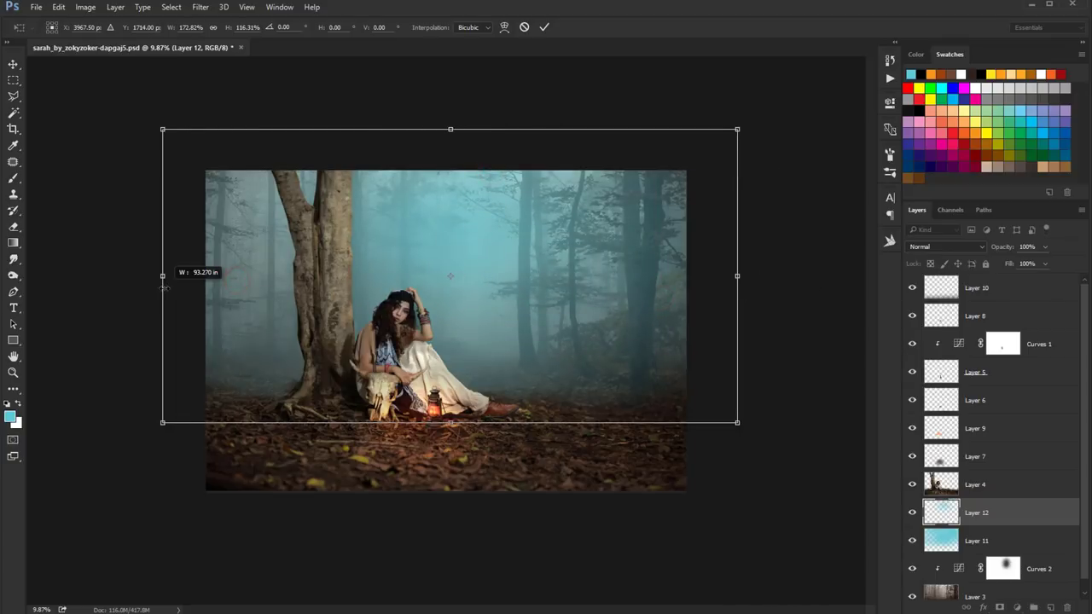
pyautogui.moveTo(739, 278)
pyautogui.mouseDown()
pyautogui.moveTo(860, 277)
pyautogui.moveTo(850, 278)
pyautogui.mouseUp()
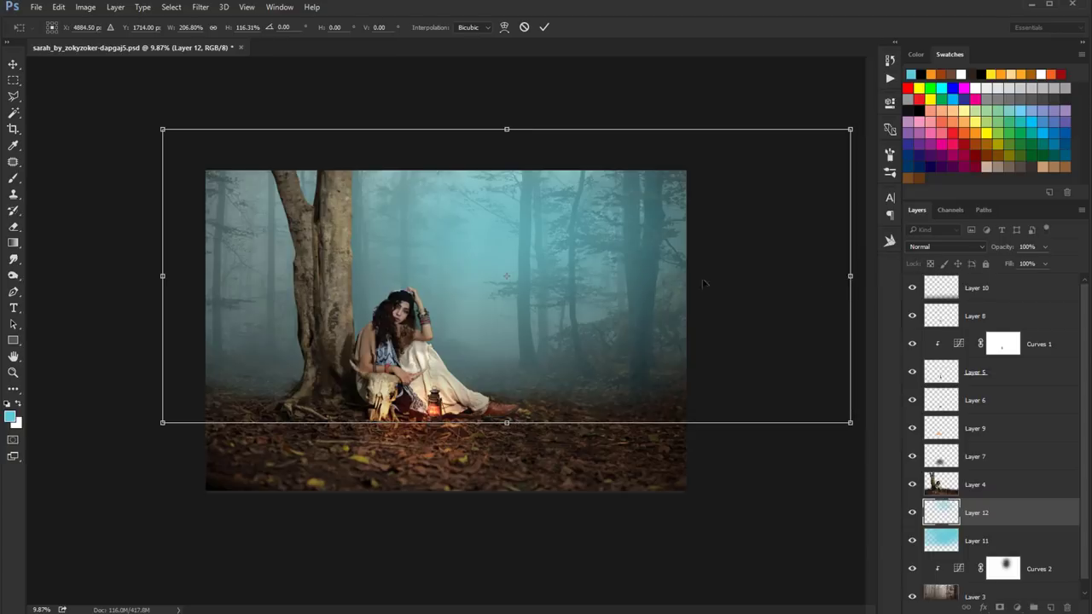
pyautogui.scroll(-3, 579, 278)
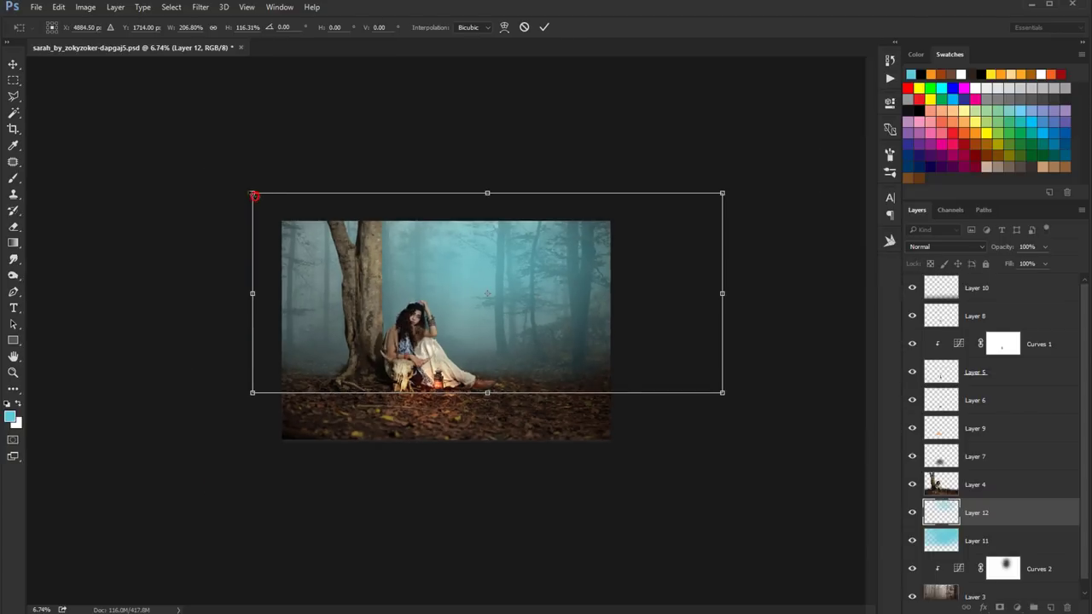
pyautogui.moveTo(254, 194); pyautogui.dragTo(168, 151)
pyautogui.moveTo(495, 251); pyautogui.dragTo(470, 280)
pyautogui.moveTo(460, 175); pyautogui.dragTo(458, 158)
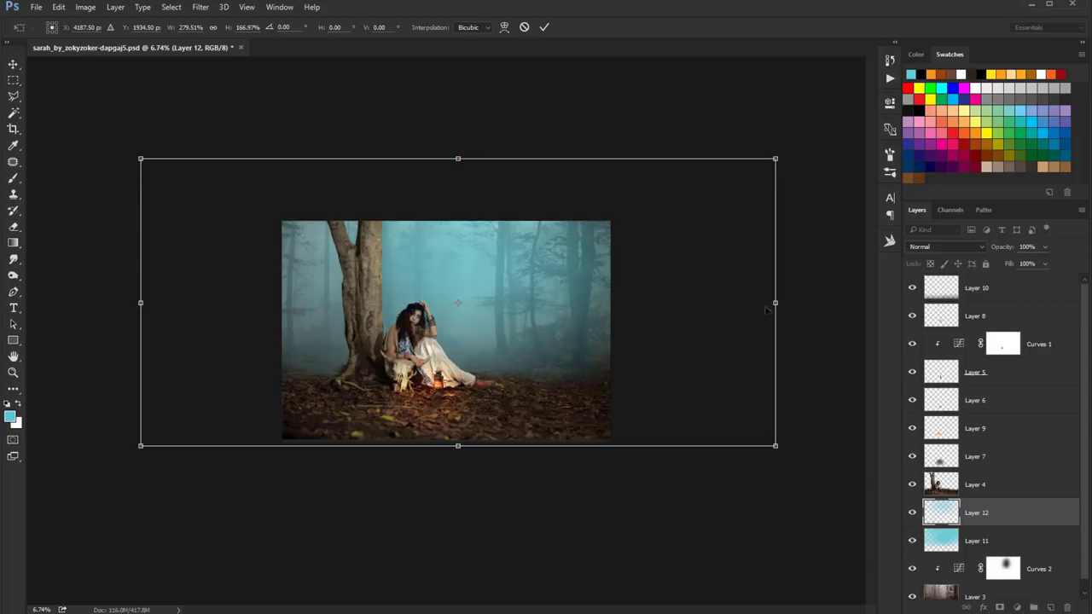
pyautogui.moveTo(774, 302); pyautogui.dragTo(857, 302)
# Stretch Layer 12 further left, right, up and down past the canvas and commit the resize
pyautogui.hotkey('ctrl', '-')
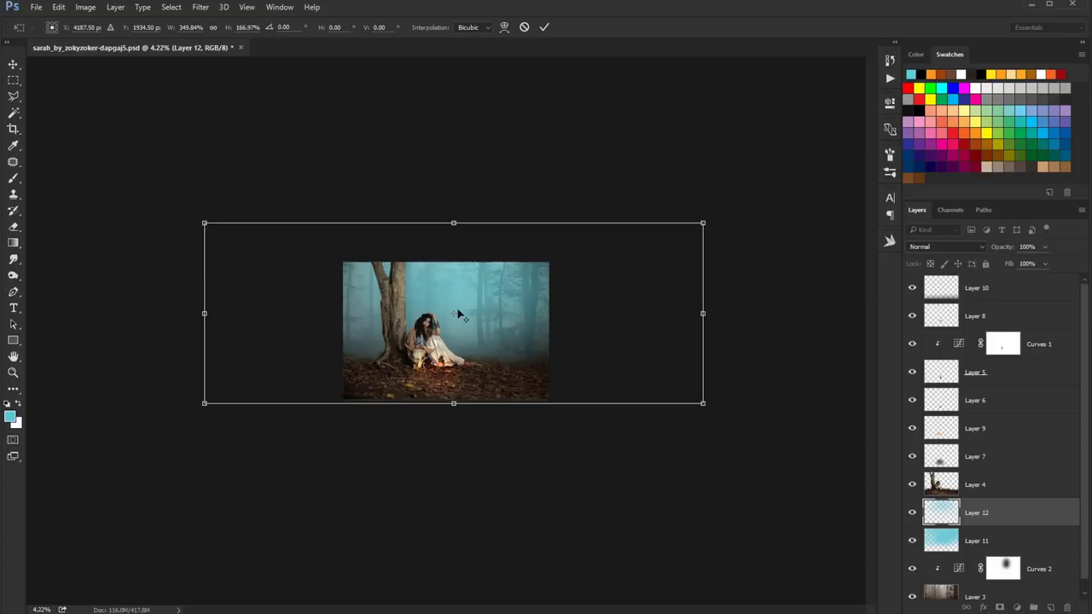
pyautogui.moveTo(205, 316); pyautogui.dragTo(138, 313)
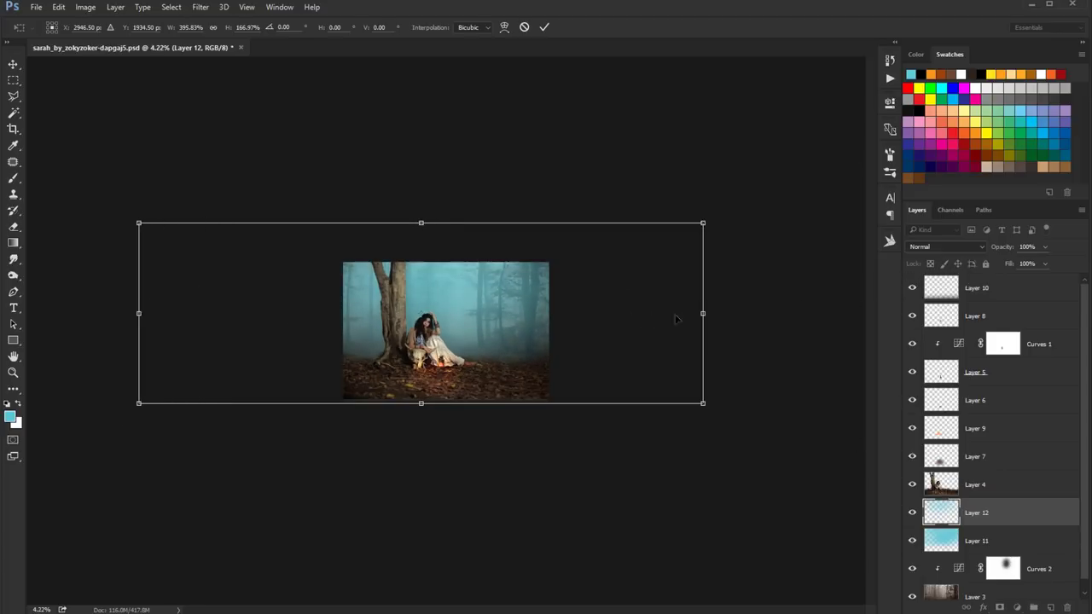
pyautogui.moveTo(709, 314); pyautogui.dragTo(780, 313)
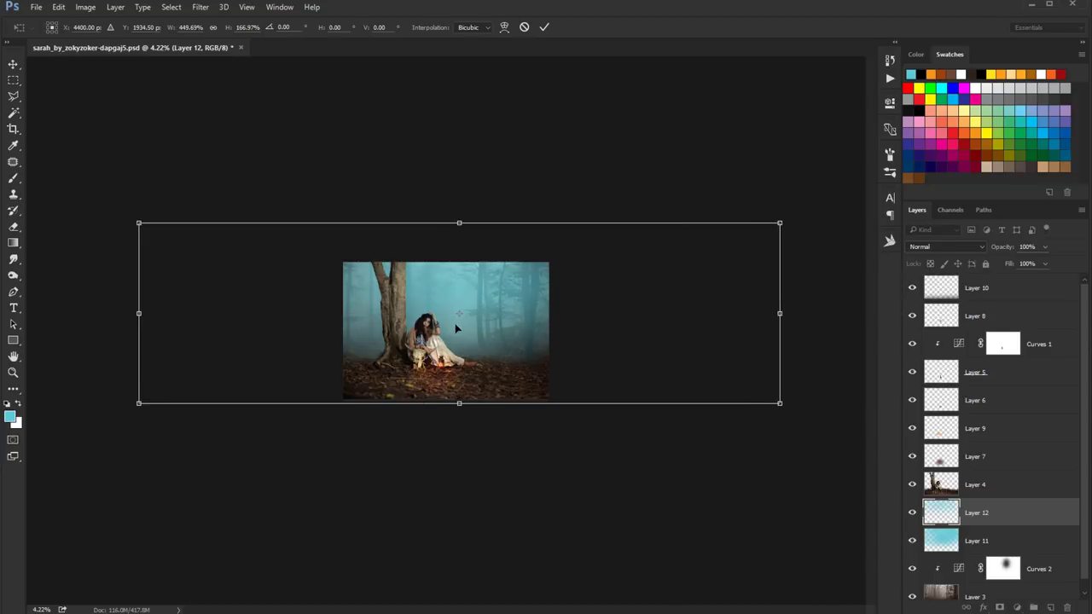
pyautogui.scroll(-1, 457, 328)
pyautogui.moveTo(166, 314); pyautogui.dragTo(147, 314)
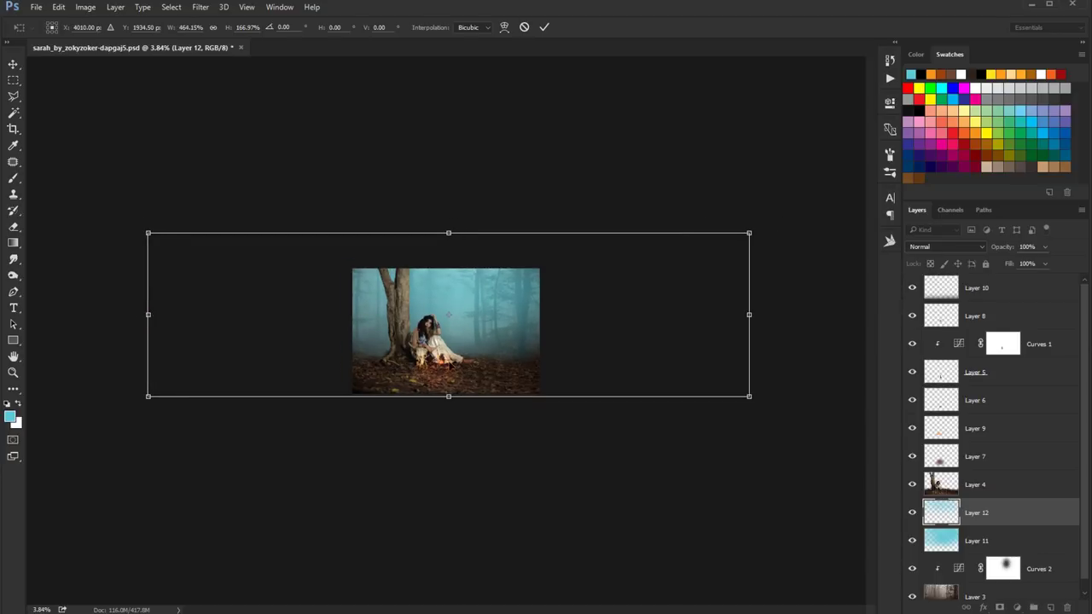
pyautogui.moveTo(449, 396); pyautogui.dragTo(449, 411)
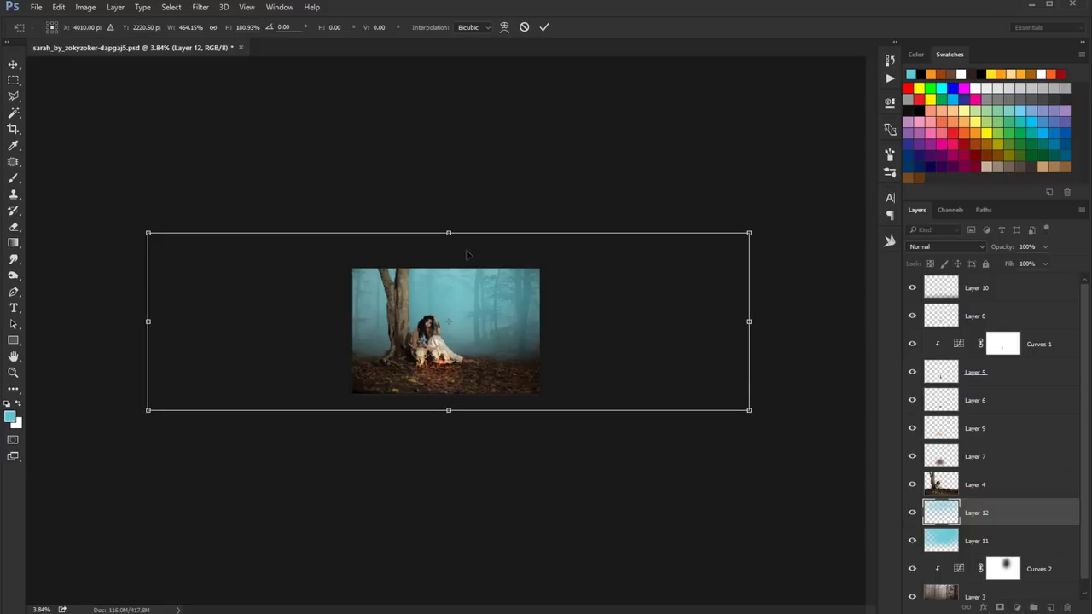
pyautogui.moveTo(450, 232); pyautogui.dragTo(448, 221)
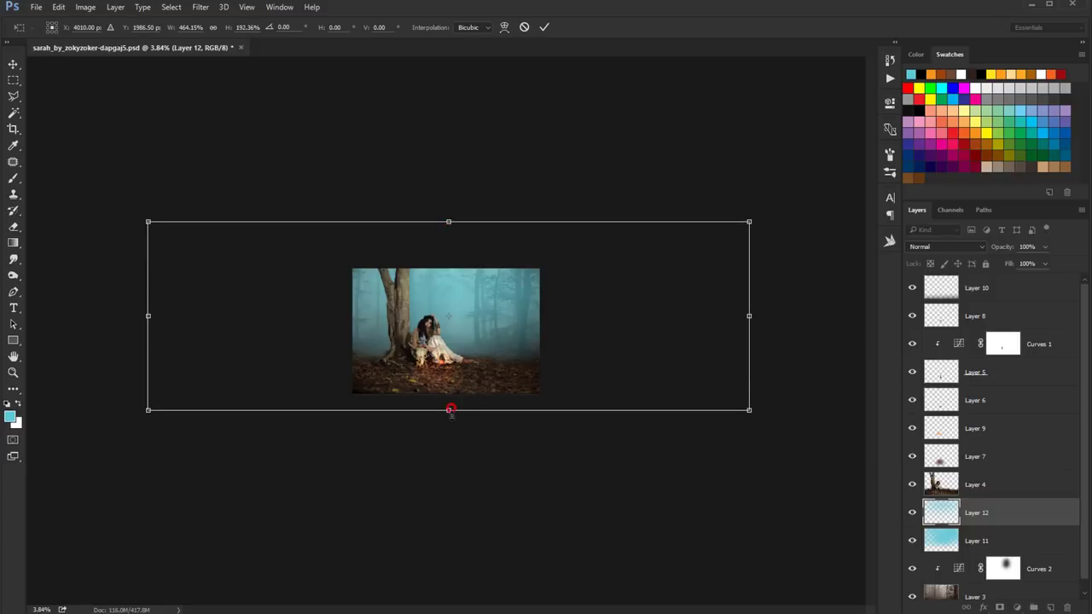
pyautogui.moveTo(450, 410); pyautogui.dragTo(449, 425)
pyautogui.click(543, 27)
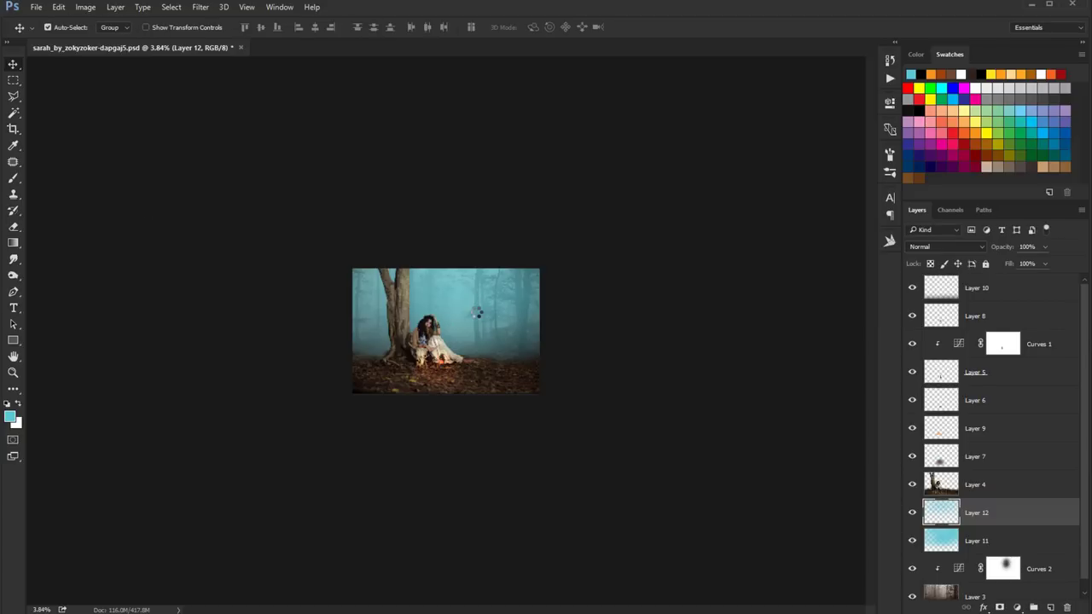
pyautogui.hotkey('ctrl', '+')
# Merge Layers 11 and 12 into a single layer
pyautogui.scroll(1, 476, 317)
pyautogui.scroll(1, 473, 319)
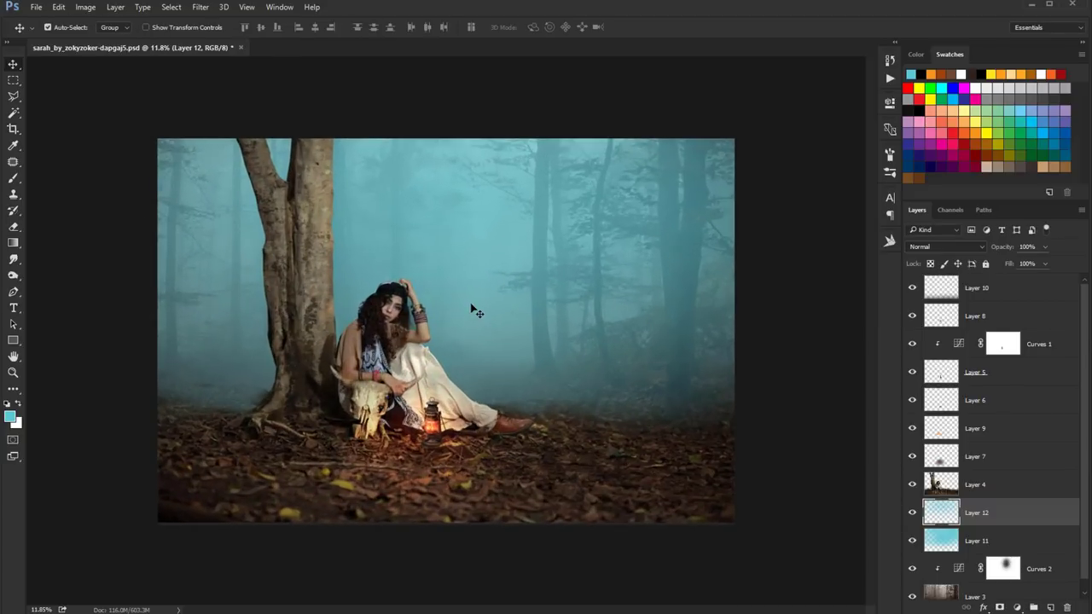
pyautogui.click(980, 484)
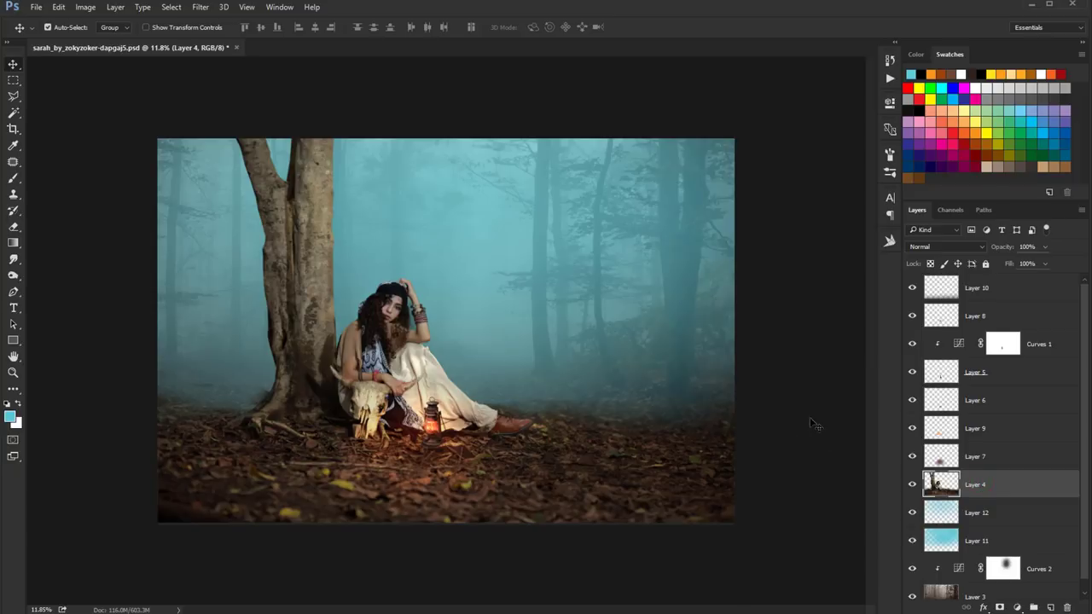
pyautogui.click(976, 541)
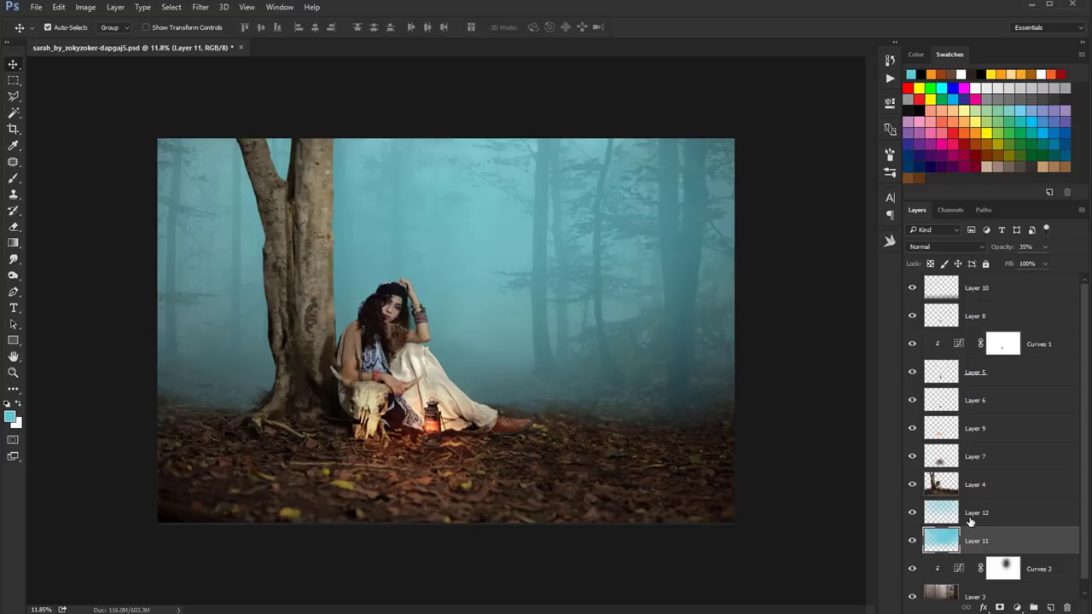
pyautogui.keyDown('shift'); pyautogui.click(970, 516); pyautogui.keyUp('shift')
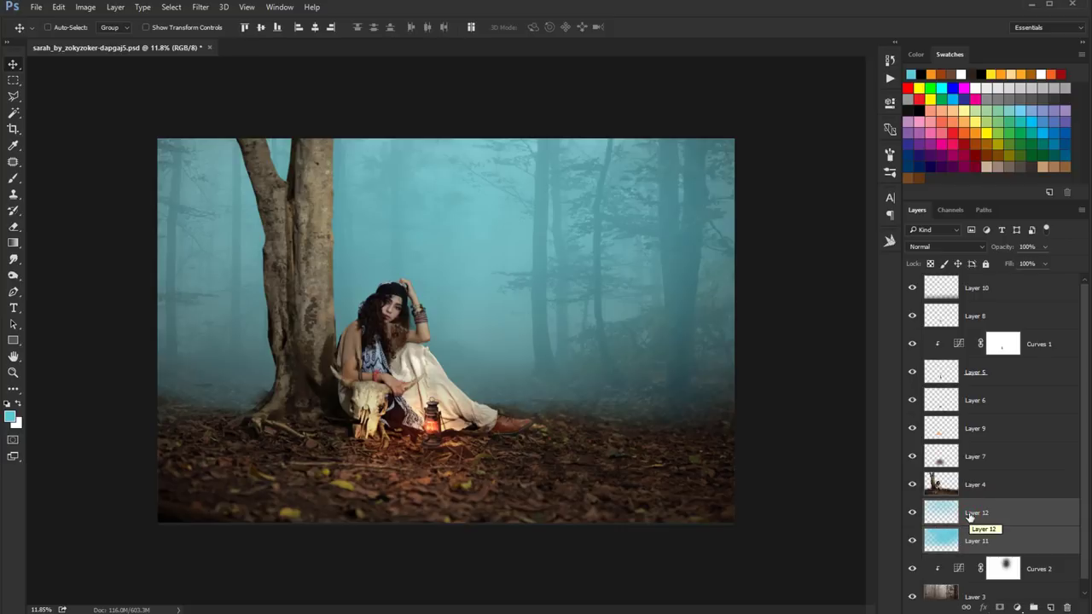
pyautogui.hotkey('ctrl', 'e')
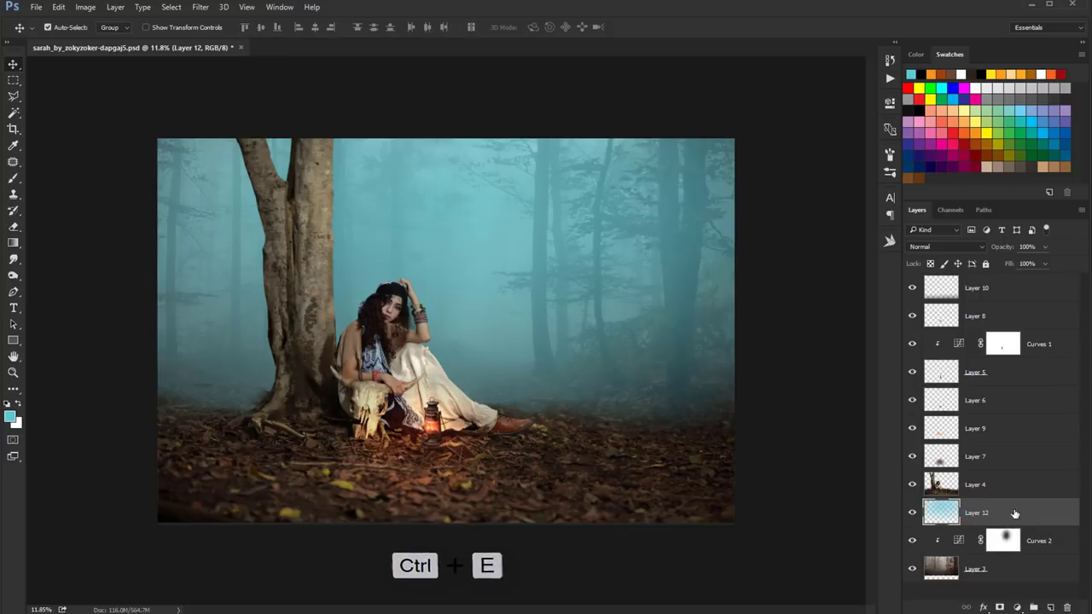
# Give the merged Layer 12 a Color Overlay in muted teal 3198b4
pyautogui.doubleClick(1015, 515)
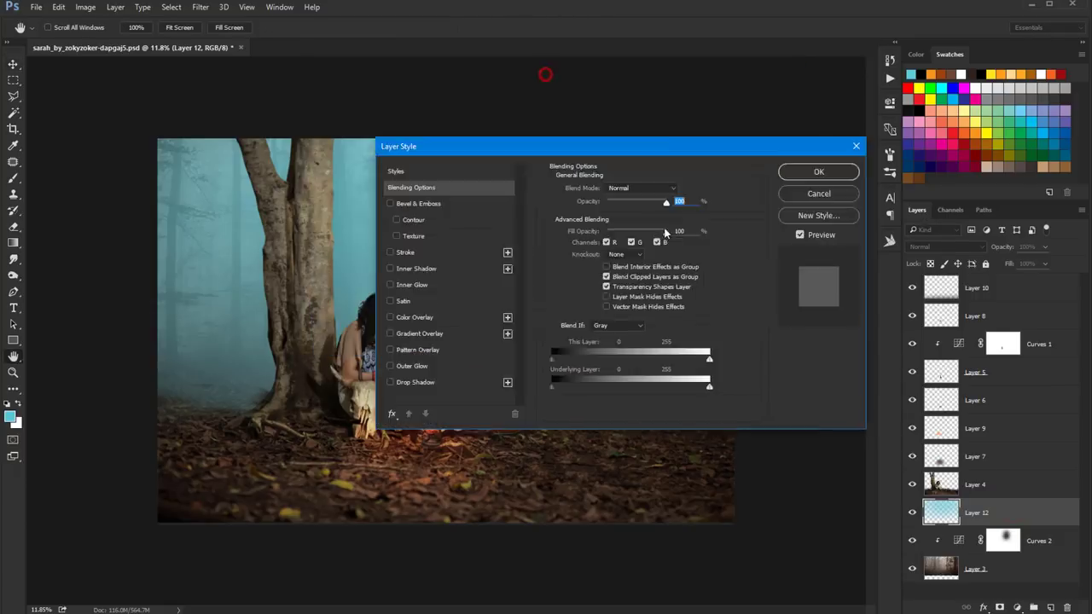
pyautogui.moveTo(544, 73); pyautogui.dragTo(727, 301)
pyautogui.click(533, 470)
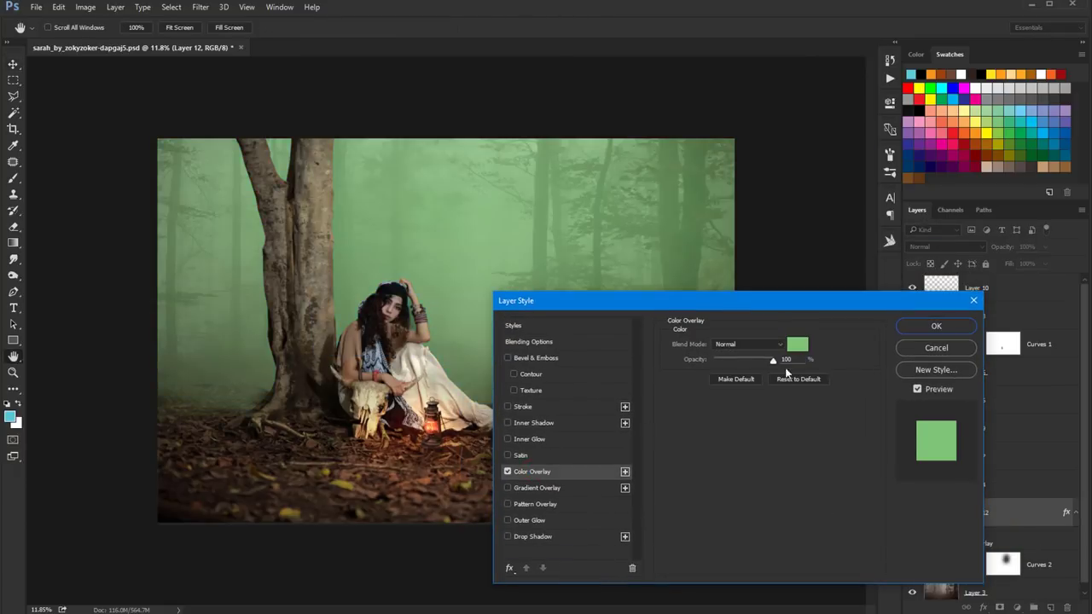
pyautogui.click(797, 344)
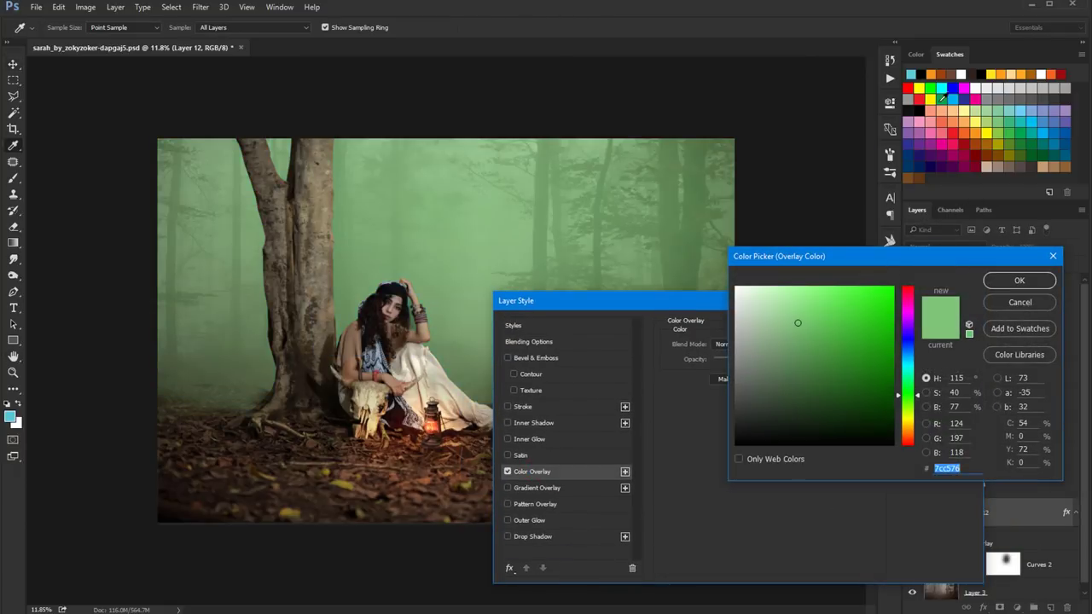
pyautogui.click(1040, 132)
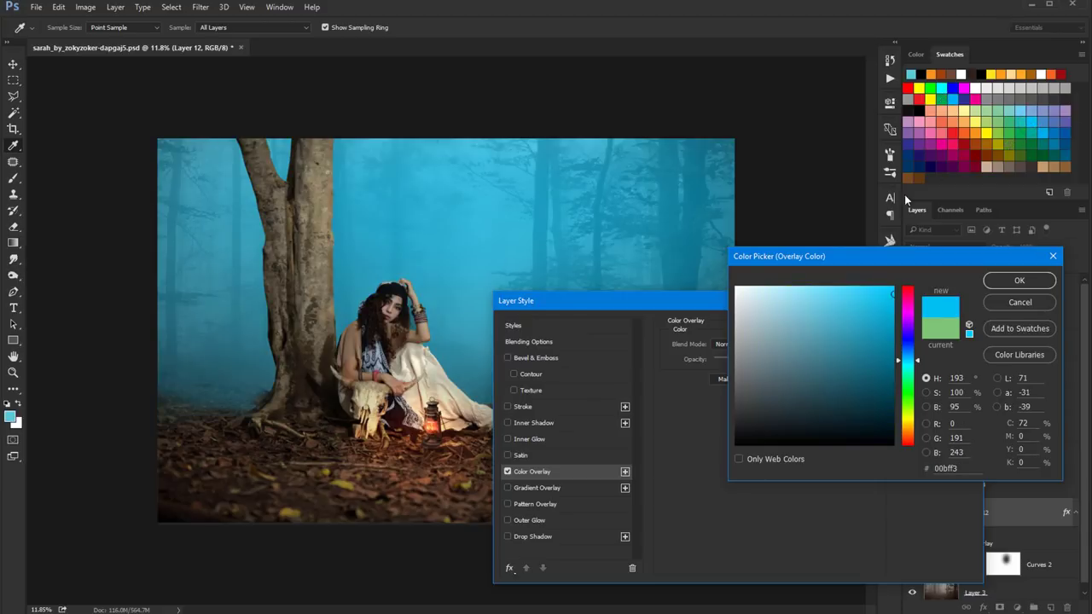
pyautogui.click(864, 355)
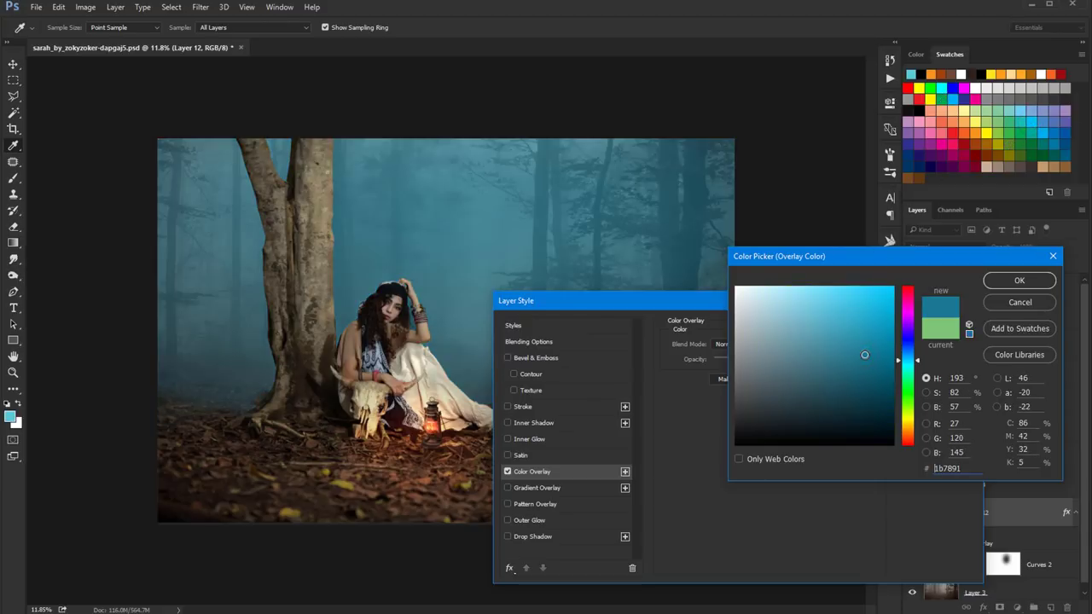
pyautogui.moveTo(864, 355); pyautogui.dragTo(867, 342)
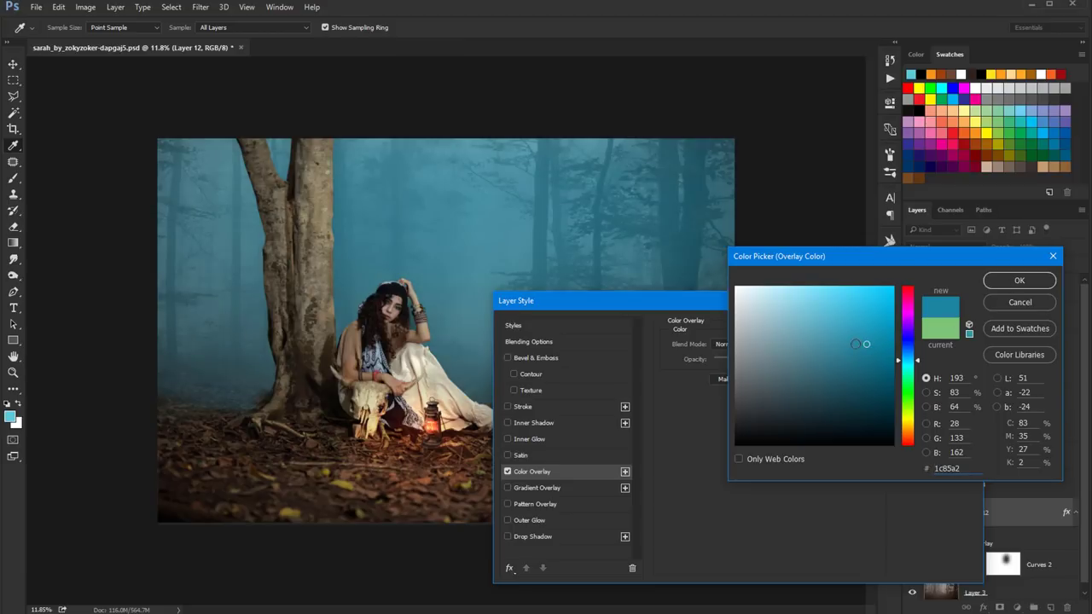
pyautogui.moveTo(856, 344); pyautogui.dragTo(850, 333)
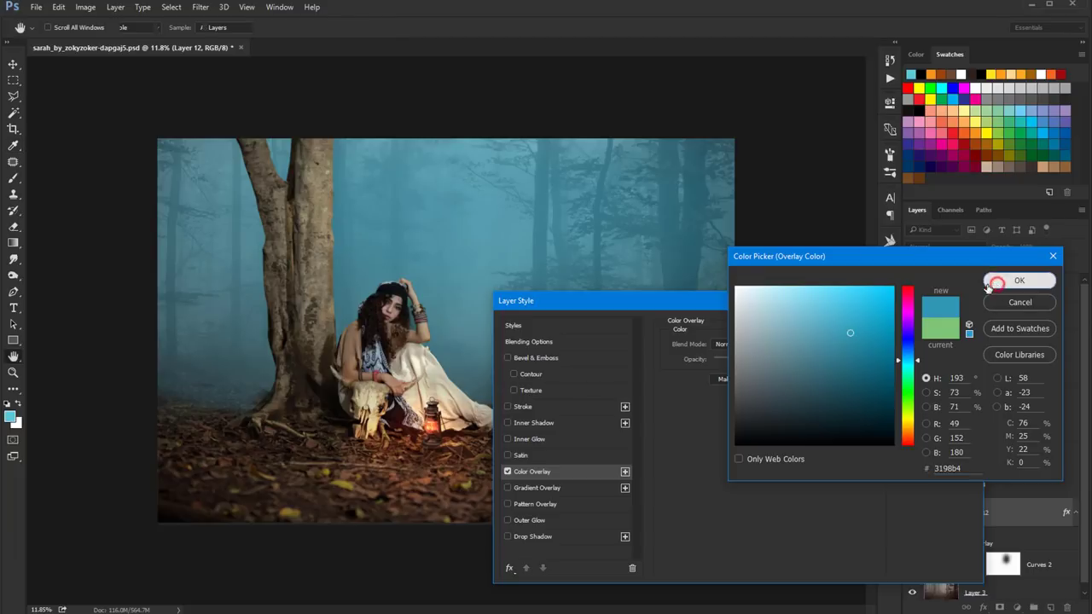
pyautogui.click(1011, 281)
pyautogui.click(939, 319)
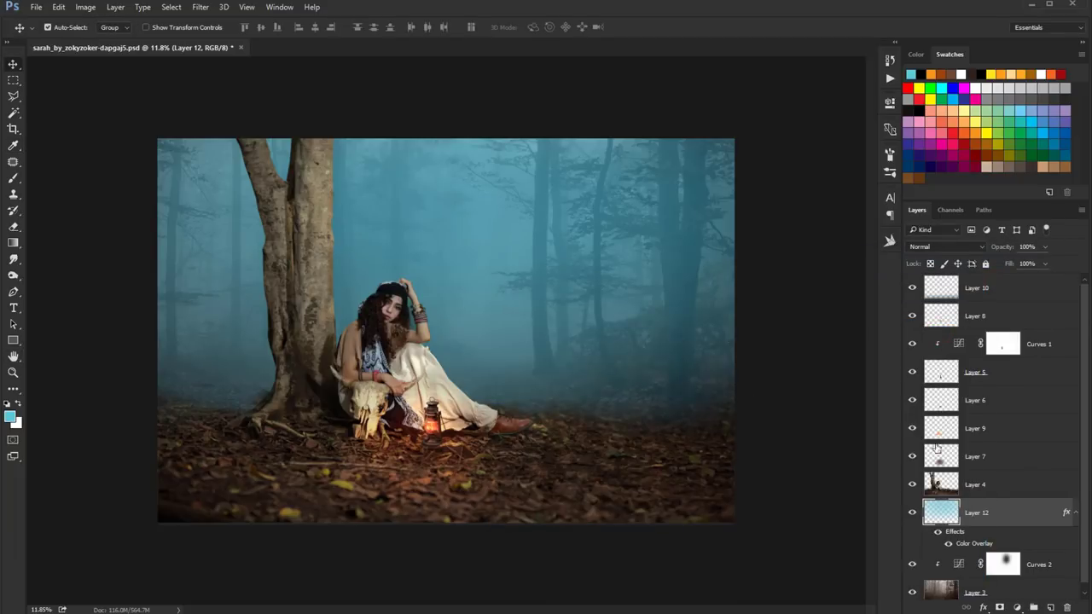
# Colour-balance Layer 4's highlights to Cyan -19, Green +5, Blue +13
pyautogui.click(978, 485)
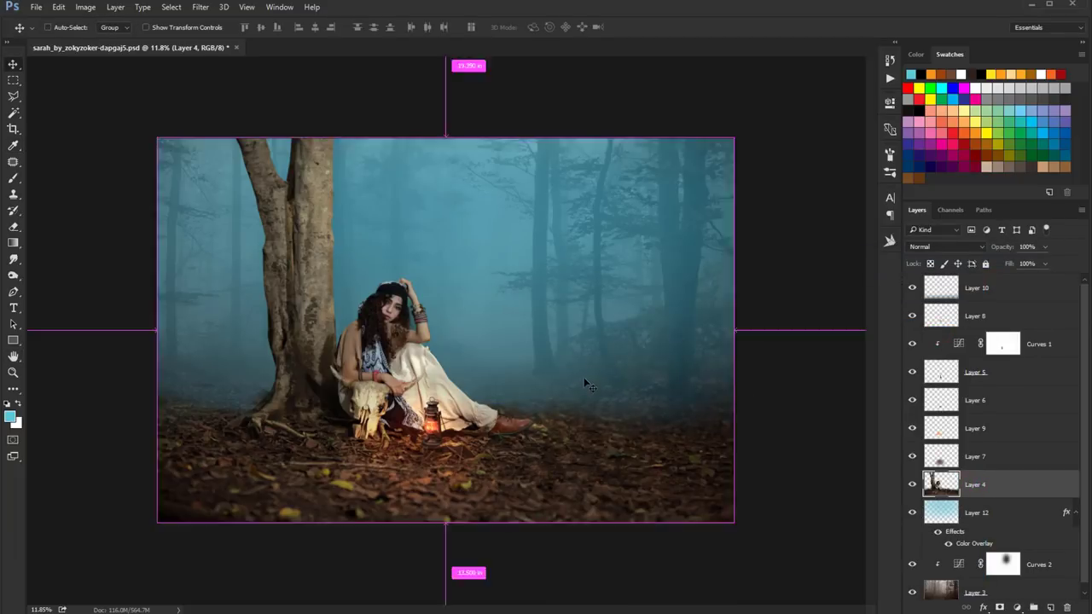
pyautogui.hotkey('ctrl', 'b')
pyautogui.moveTo(741, 398); pyautogui.dragTo(709, 346)
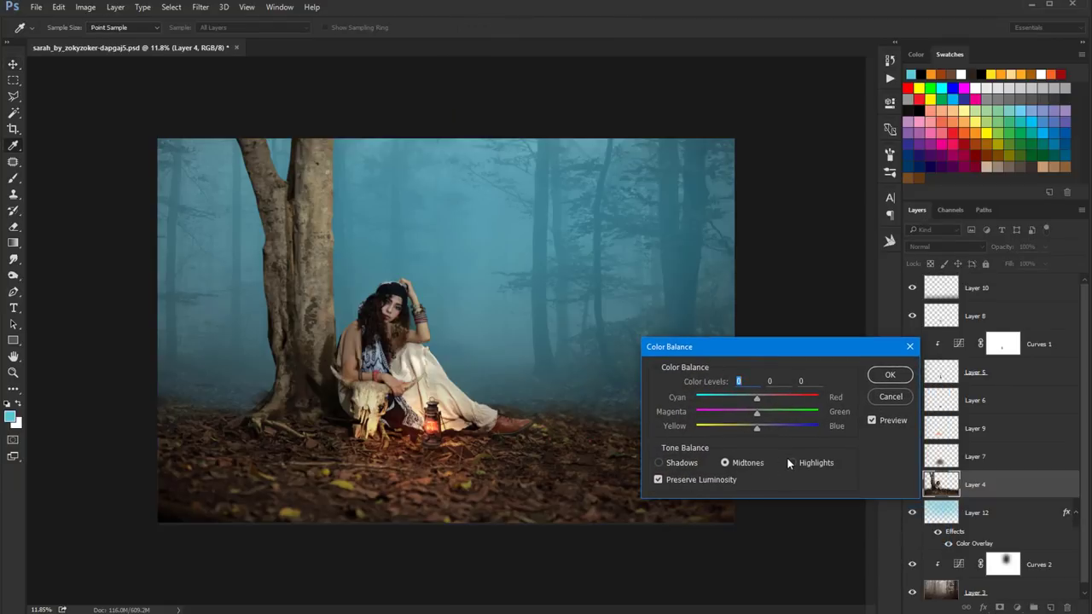
pyautogui.click(744, 399)
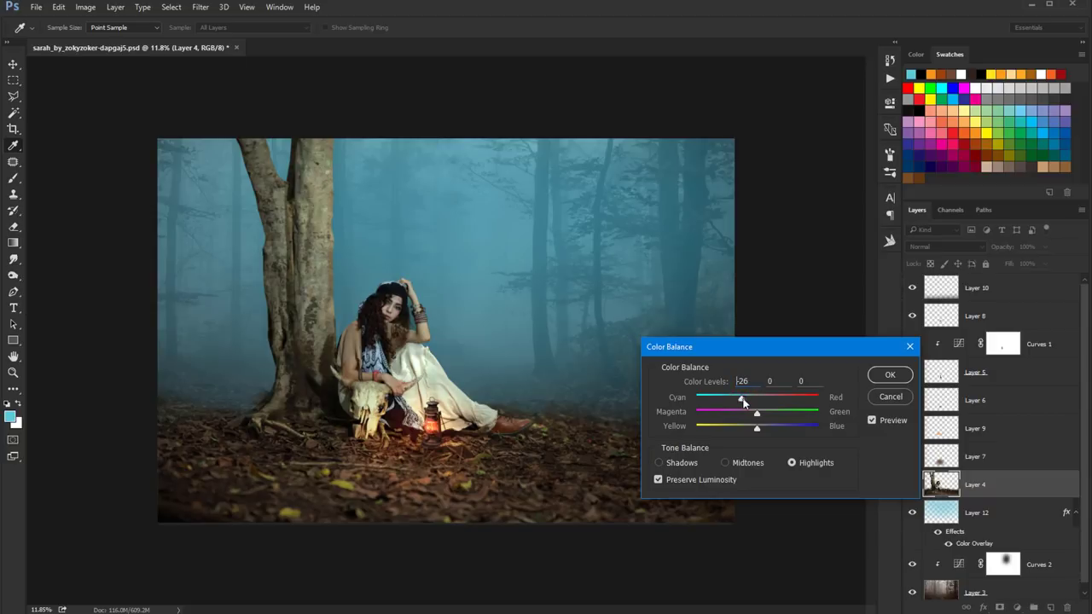
pyautogui.moveTo(744, 398); pyautogui.dragTo(746, 404)
pyautogui.press('Tab')
pyautogui.moveTo(760, 415)
pyautogui.mouseDown()
pyautogui.moveTo(774, 416)
pyautogui.moveTo(748, 413)
pyautogui.moveTo(749, 426)
pyautogui.moveTo(774, 431)
pyautogui.mouseUp()
pyautogui.click(765, 429)
# Set the shadows to Cyan -19 and apply the colour balance
pyautogui.click(659, 463)
pyautogui.moveTo(742, 402); pyautogui.dragTo(741, 402)
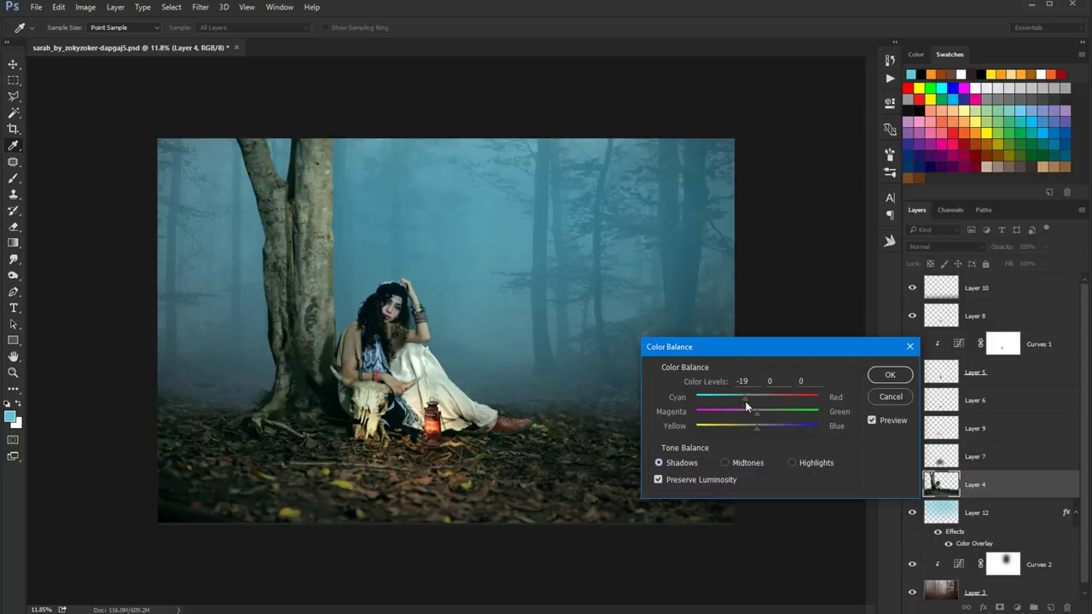
pyautogui.click(745, 405)
pyautogui.click(890, 375)
# Toggle Layers 9, 5 and 7 off and on to compare the lantern glow and darkening
pyautogui.press('v')
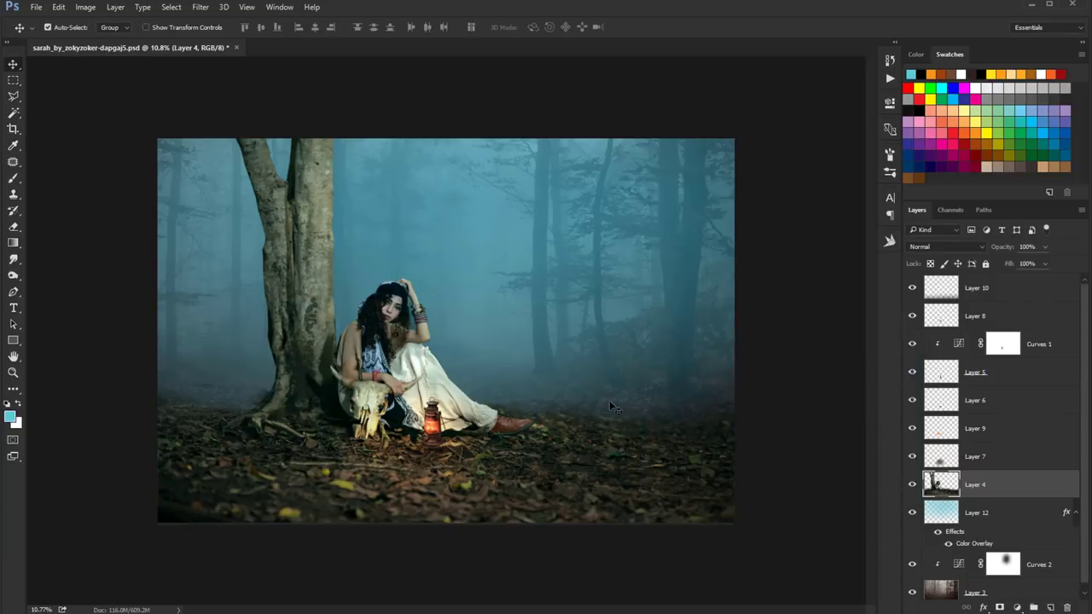
pyautogui.scroll(-1, 609, 400)
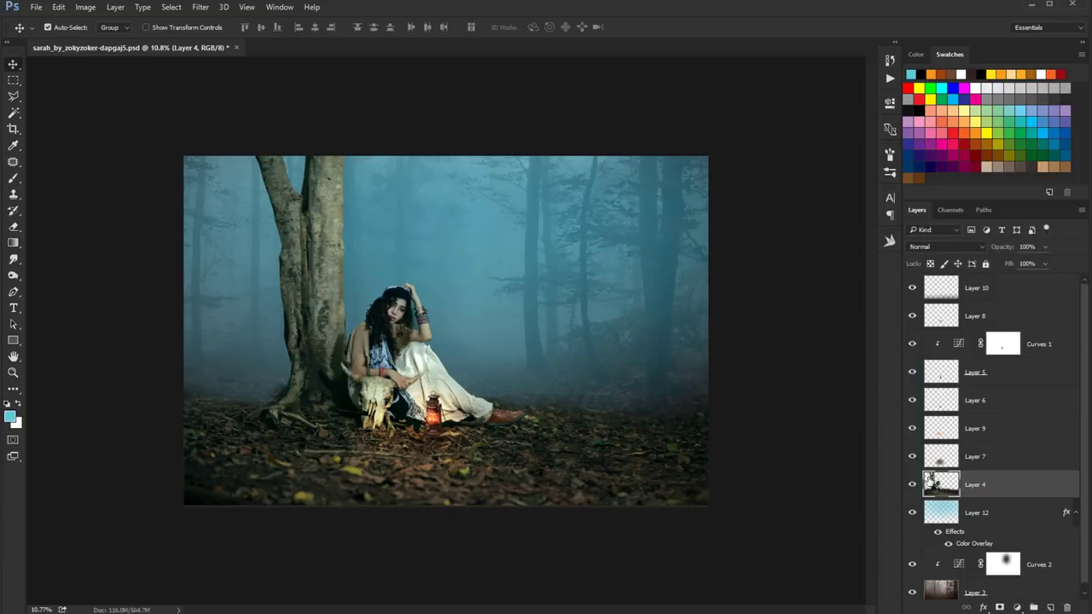
pyautogui.press('ctrl')
pyautogui.press('ctrl')
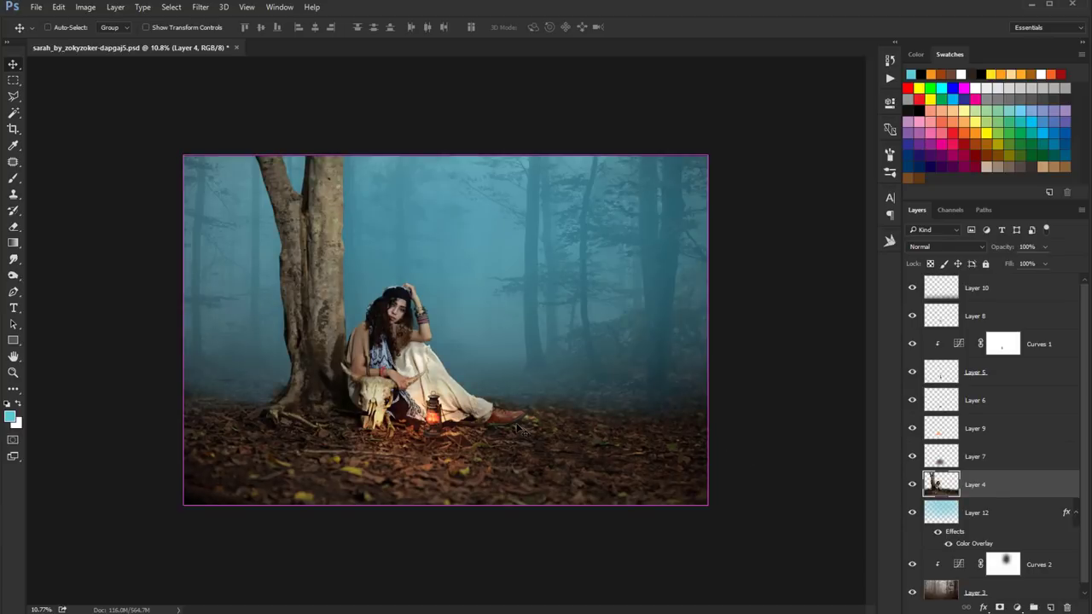
pyautogui.scroll(-1, 518, 429)
pyautogui.scroll(1, 518, 429)
pyautogui.scroll(1, 517, 430)
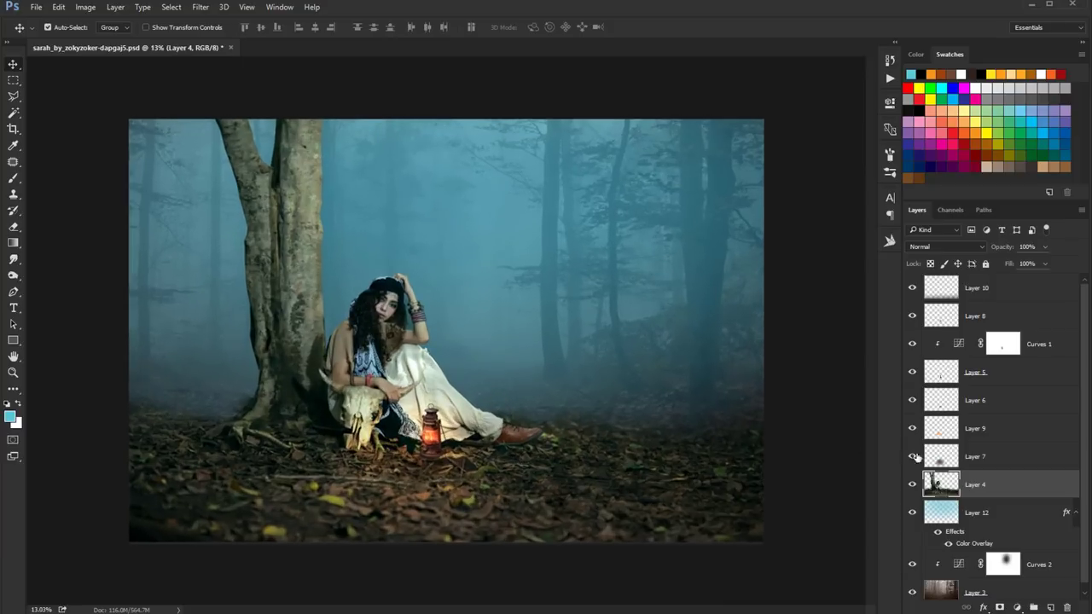
pyautogui.click(939, 428)
pyautogui.click(912, 428)
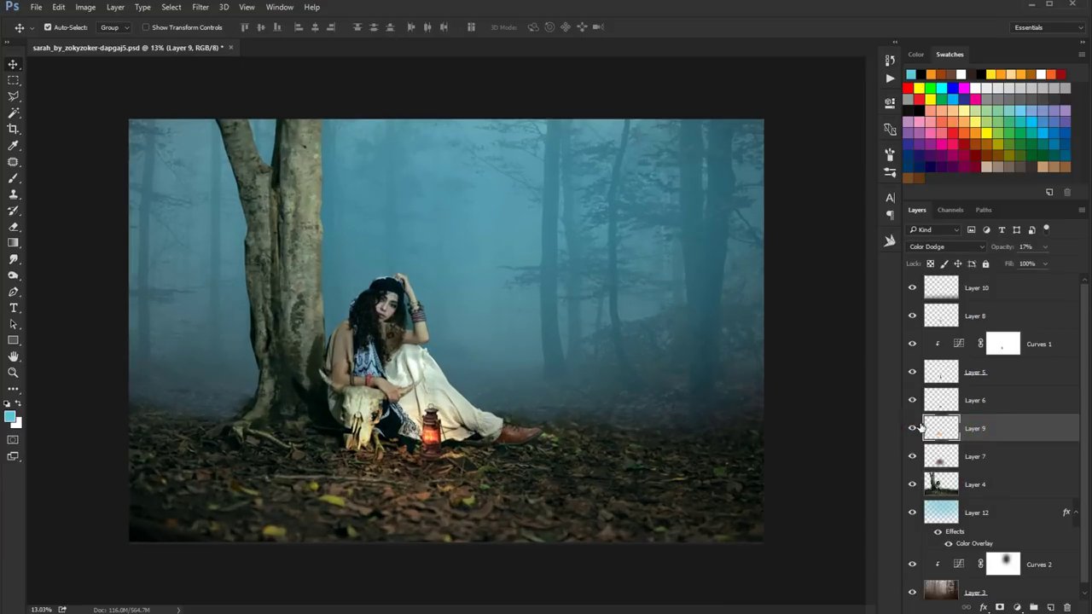
pyautogui.click(913, 373)
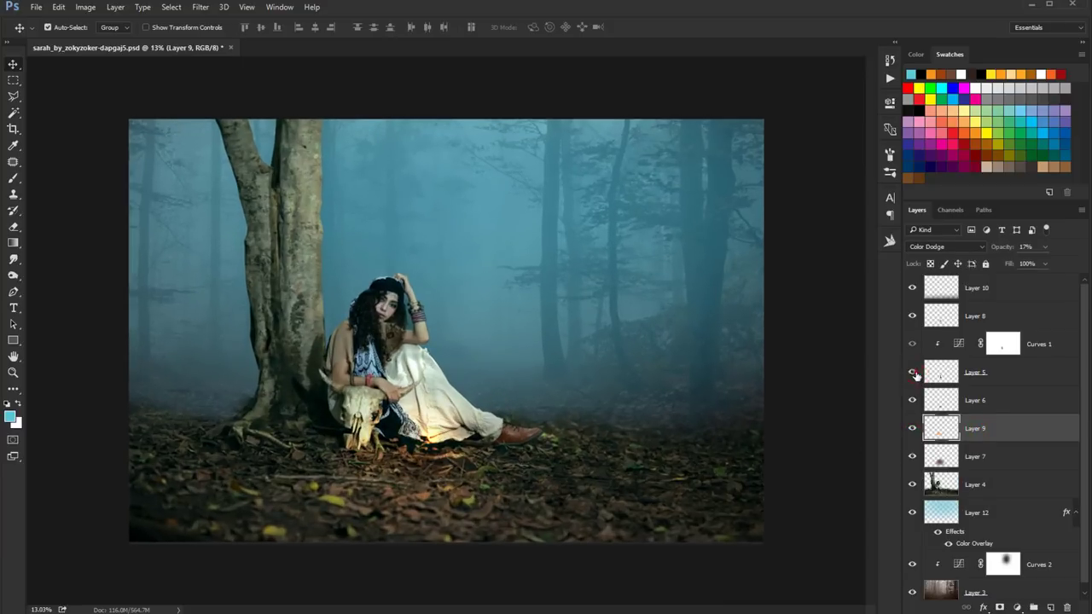
pyautogui.click(912, 456)
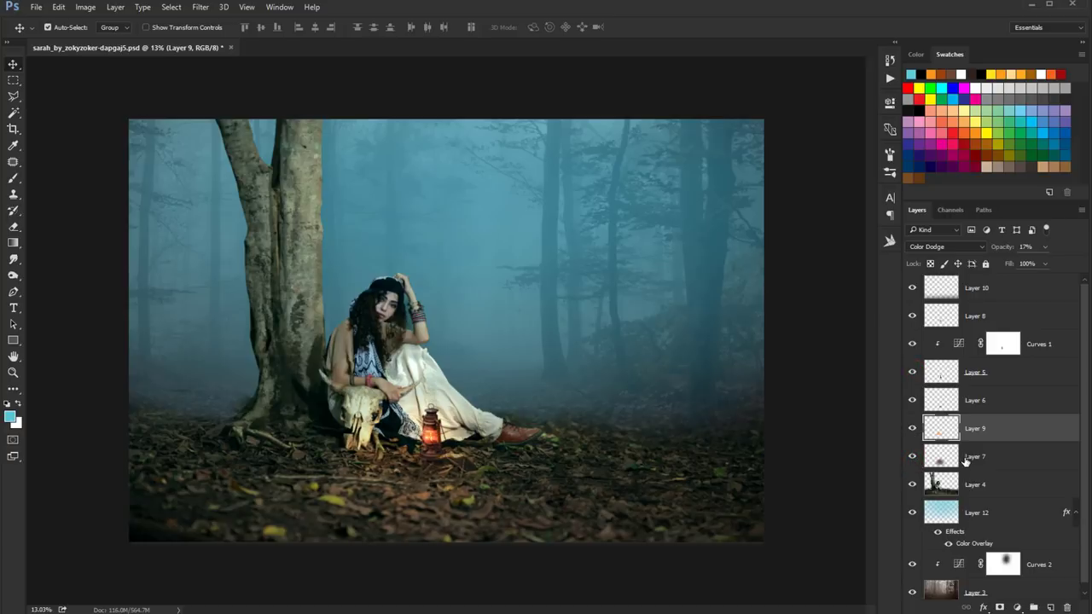
pyautogui.scroll(-1, 979, 346)
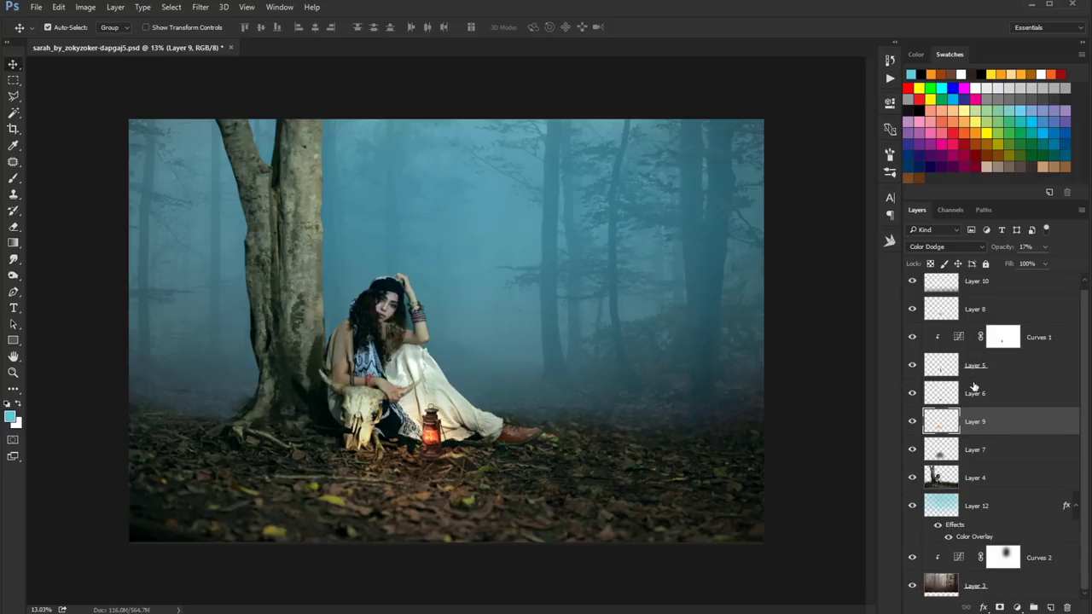
# Raise the Layer 8 lantern glow to 78% opacity, then select tree Layer 4
pyautogui.click(911, 309)
pyautogui.click(911, 309)
pyautogui.click(991, 315)
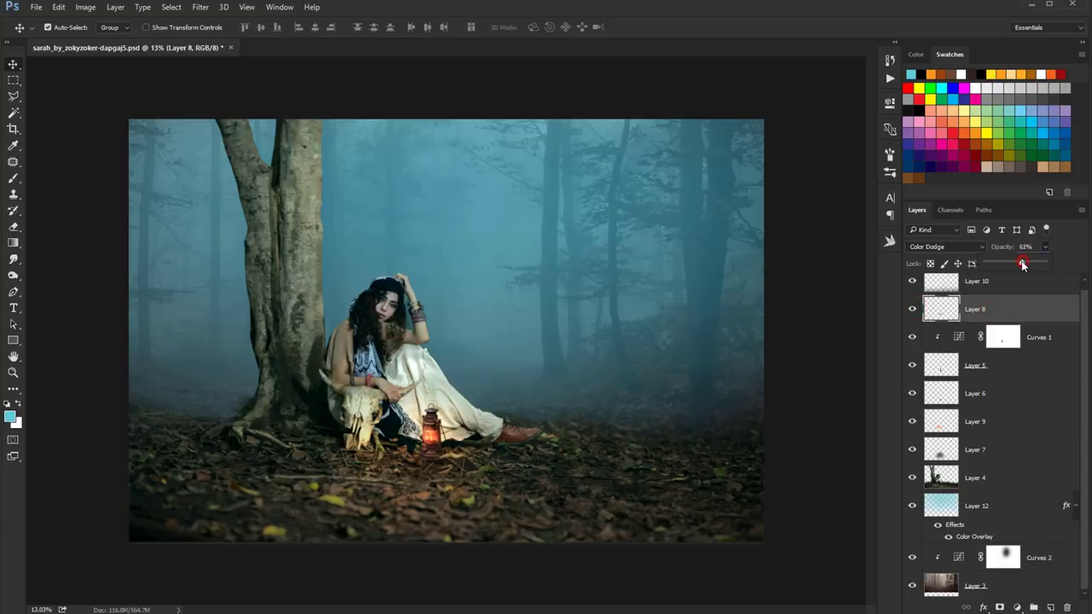
pyautogui.moveTo(1023, 265); pyautogui.dragTo(1030, 267)
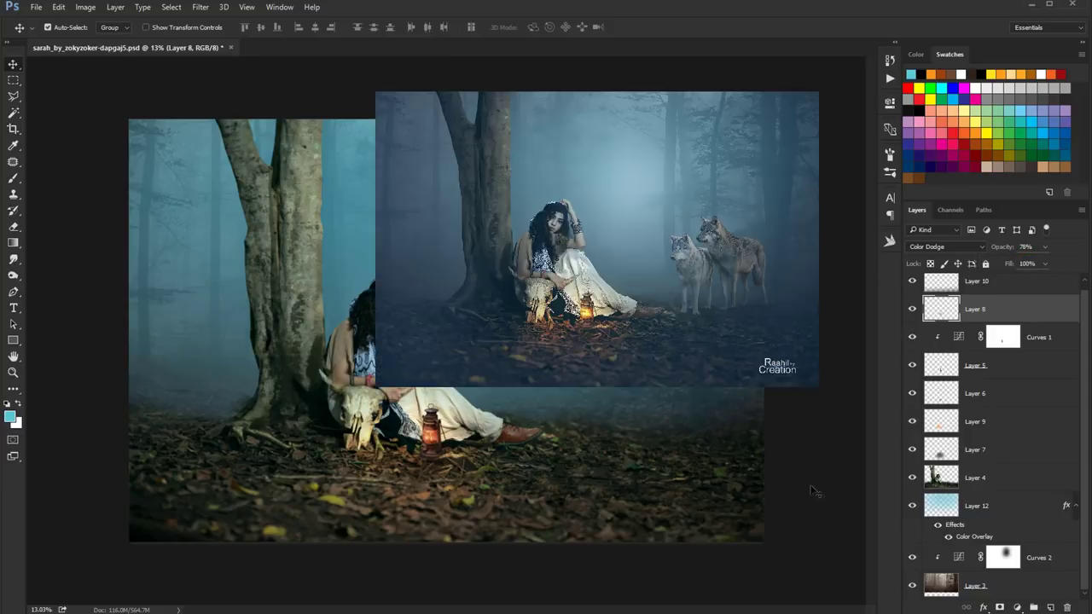
pyautogui.click(977, 474)
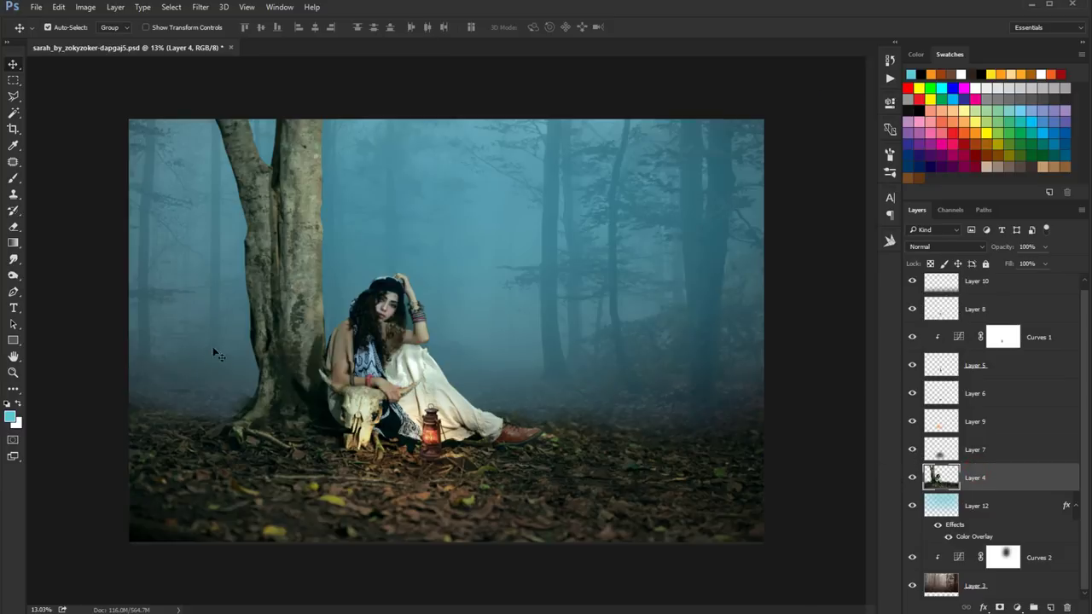
# On a new layer above Layer 4, paint black over the tree trunk and base within Layer 4's selection
pyautogui.click(1049, 608)
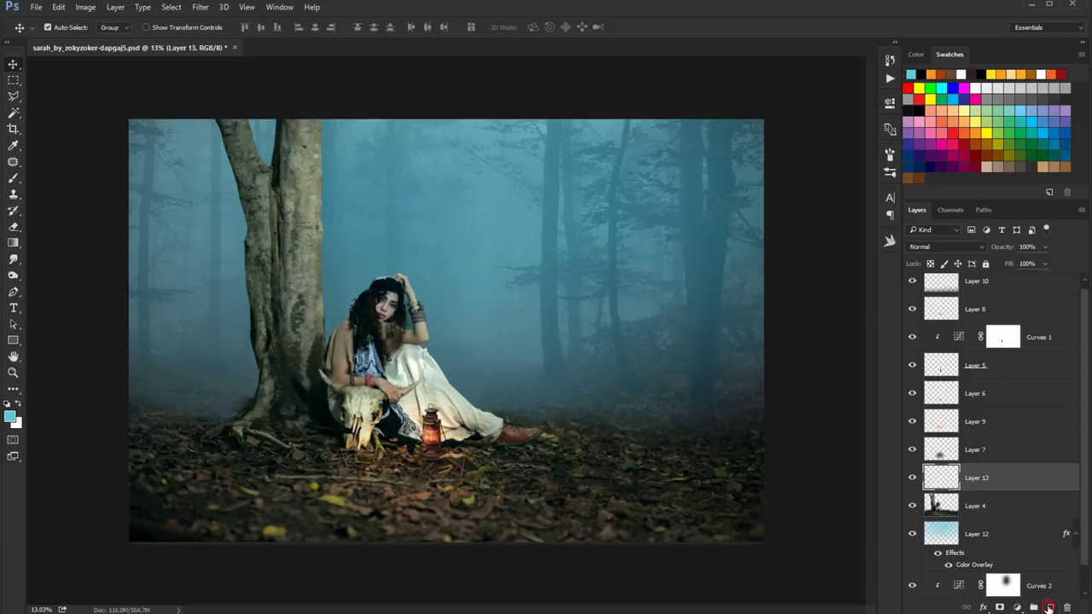
pyautogui.keyDown('ctrl'); pyautogui.click(941, 506); pyautogui.keyUp('ctrl')
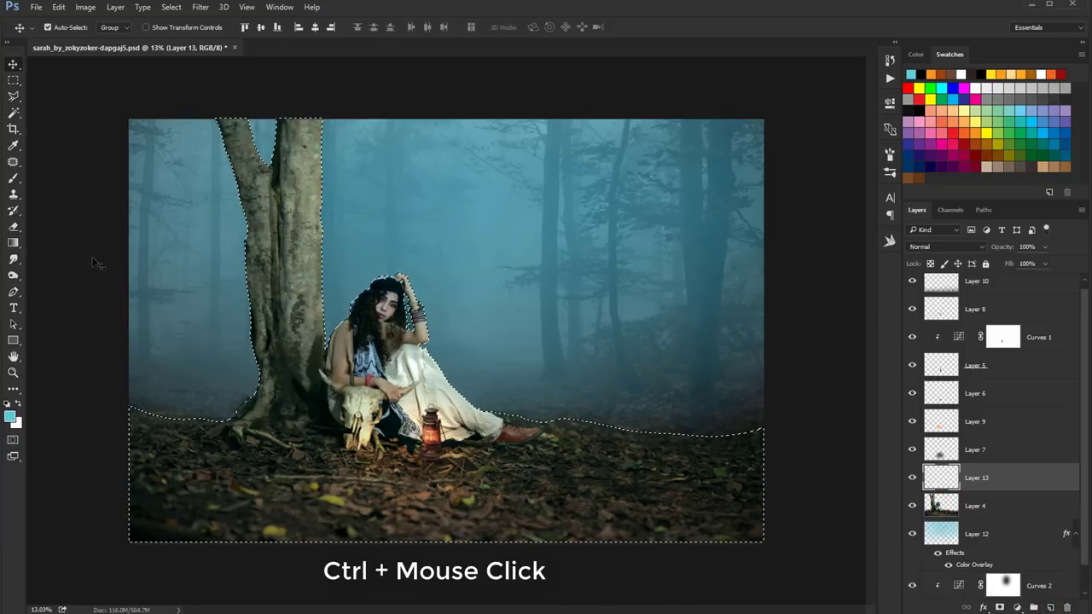
pyautogui.press('b')
pyautogui.press('d')
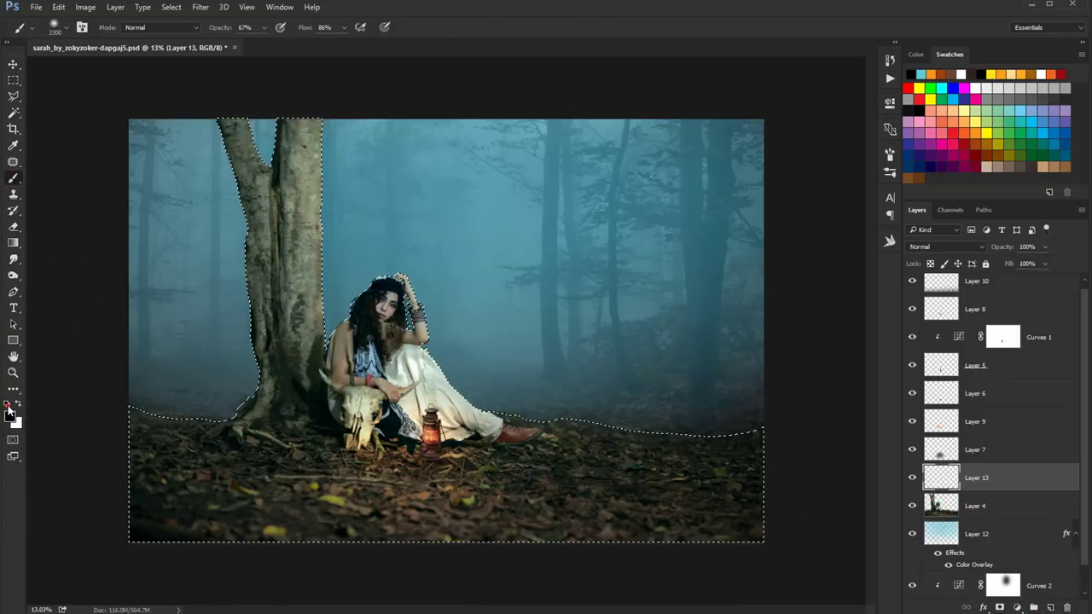
pyautogui.press(']')
pyautogui.press(']')
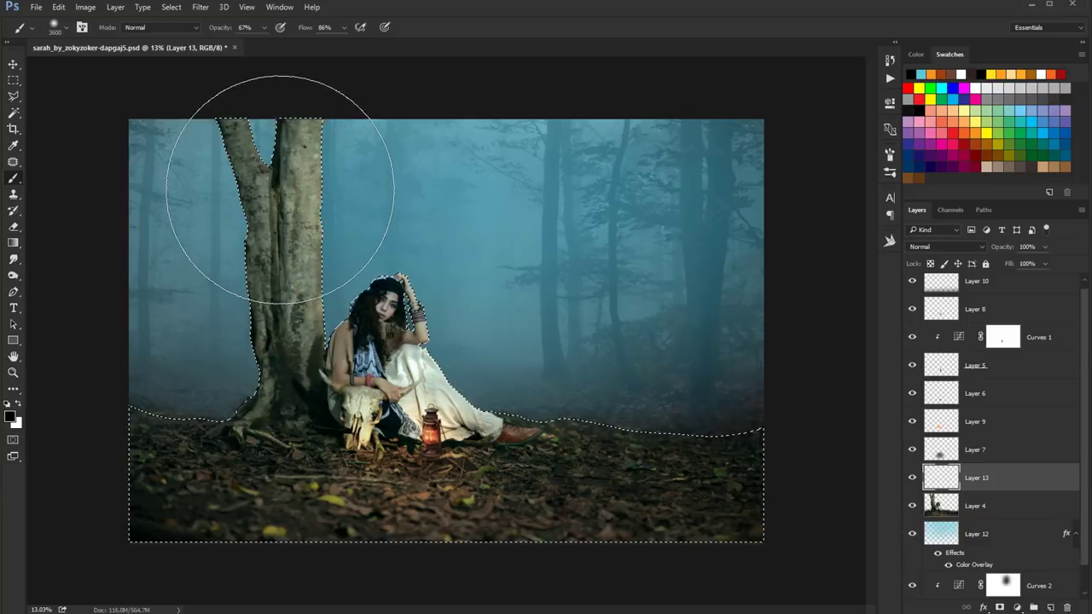
pyautogui.click(260, 269)
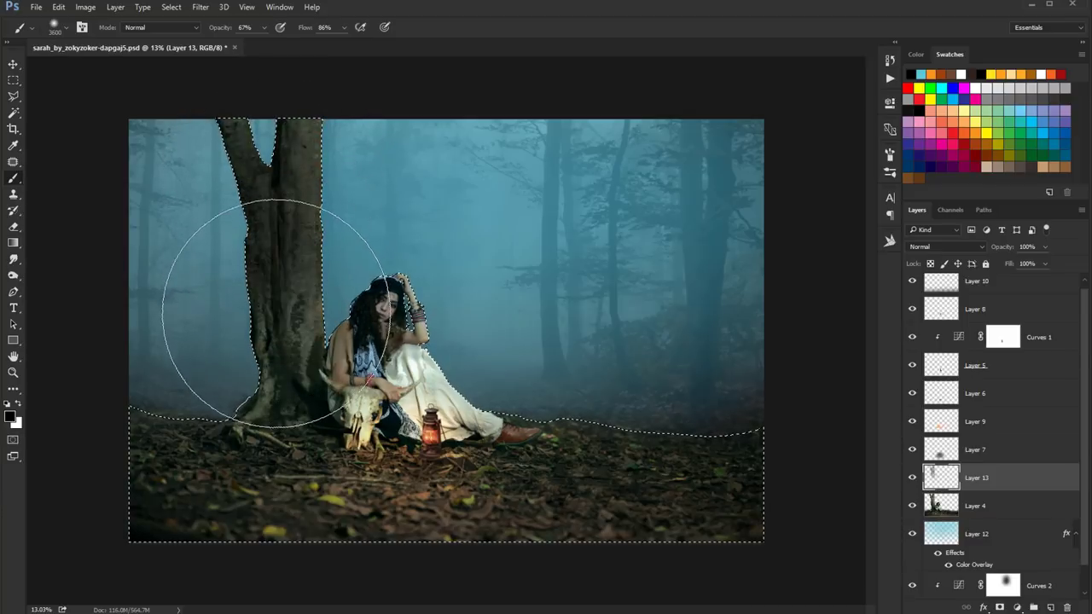
pyautogui.click(233, 367)
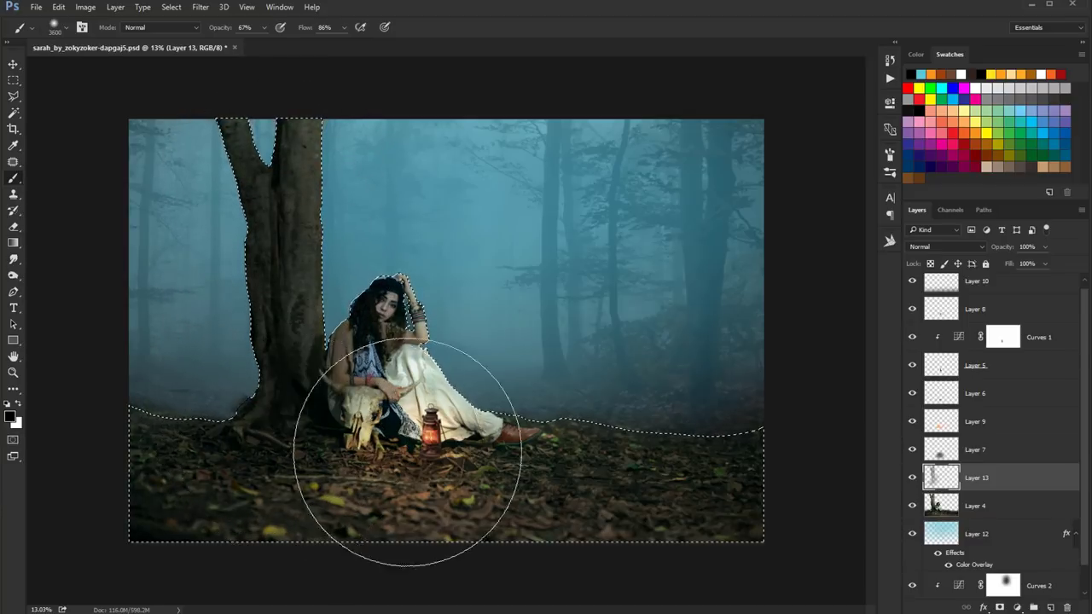
pyautogui.hotkey('ctrl', 'd')
pyautogui.hotkey('ctrl', 'd')
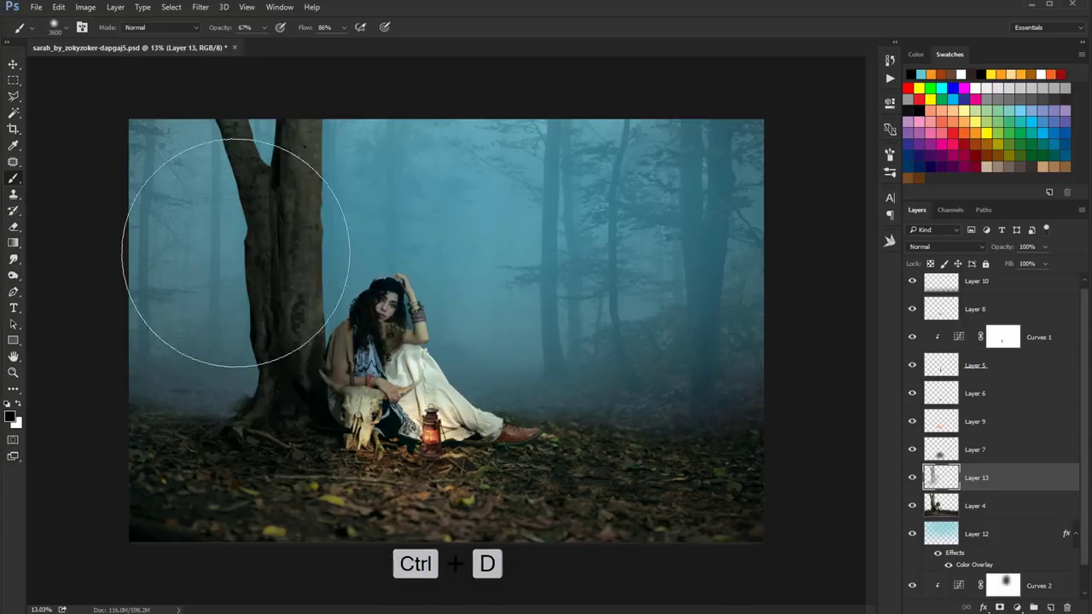
# Lower Layer 13's opacity to 72% and undo a stray dark dab near the treetop
pyautogui.click(17, 63)
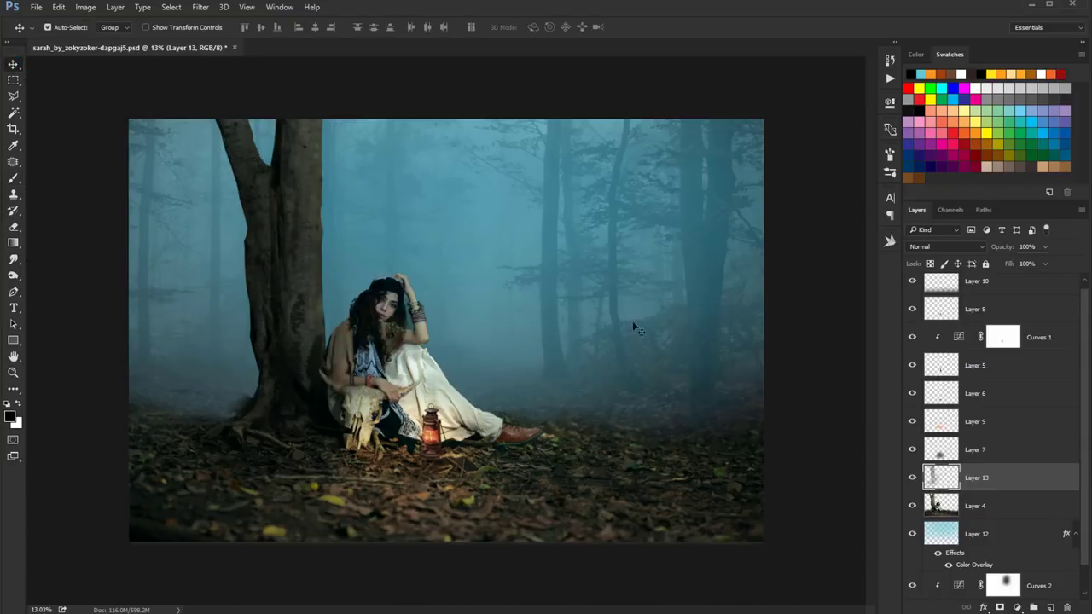
pyautogui.click(1043, 246)
pyautogui.moveTo(1026, 265); pyautogui.dragTo(1027, 266)
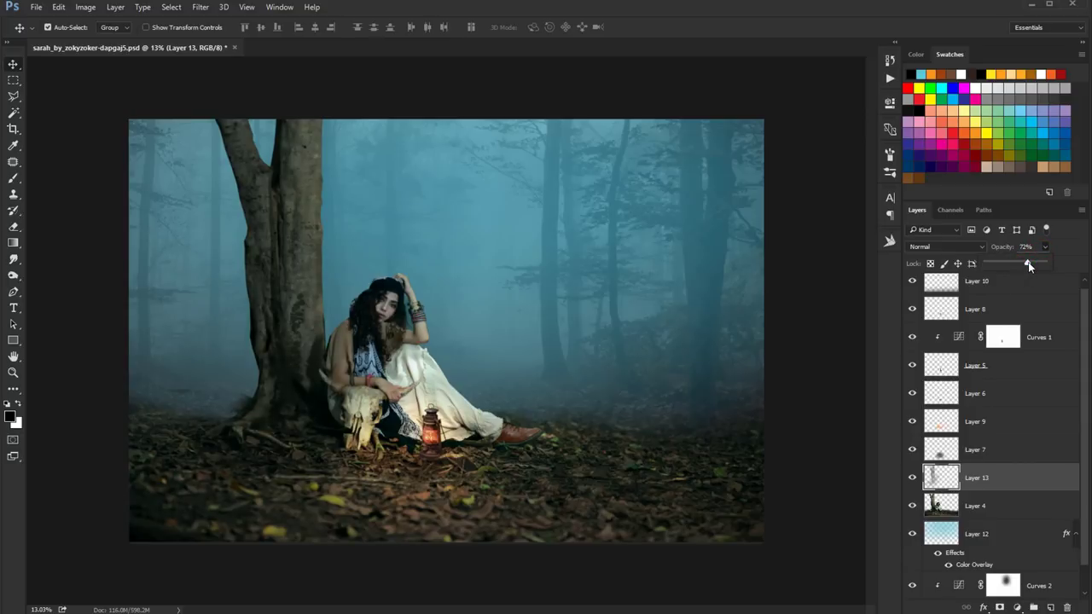
pyautogui.press('b')
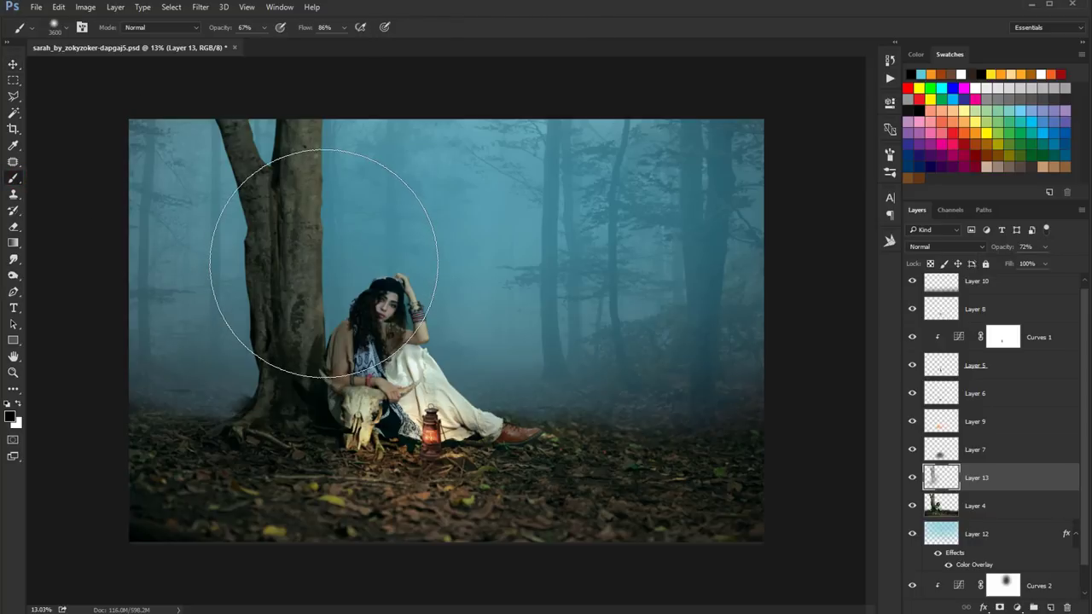
pyautogui.press('[')
pyautogui.press('[')
pyautogui.press('[')
pyautogui.press('[')
pyautogui.press('[')
pyautogui.press('[')
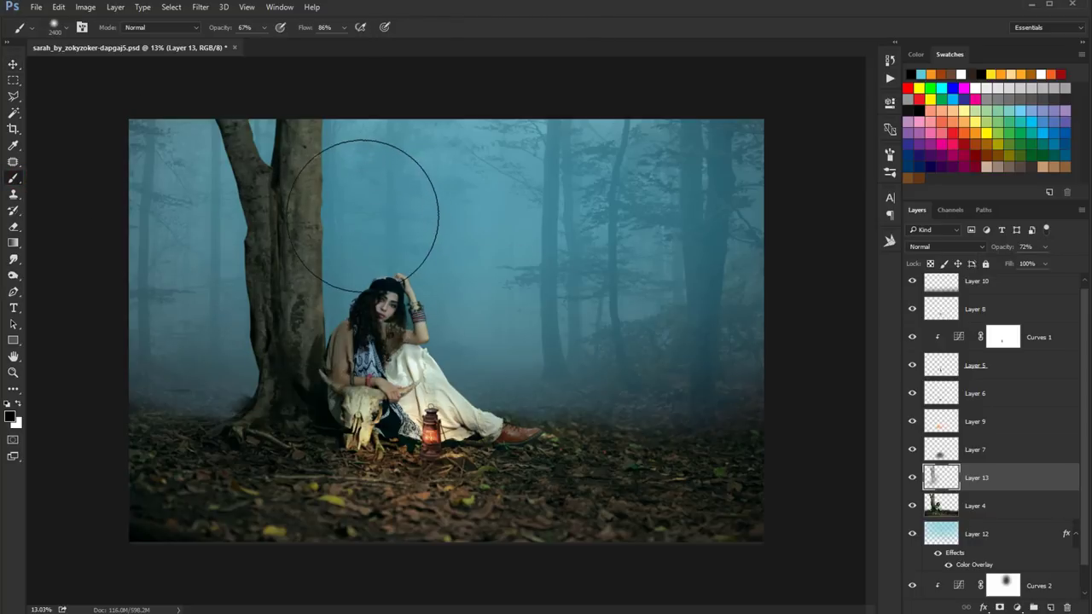
pyautogui.click(372, 193)
pyautogui.hotkey('ctrl', 'z')
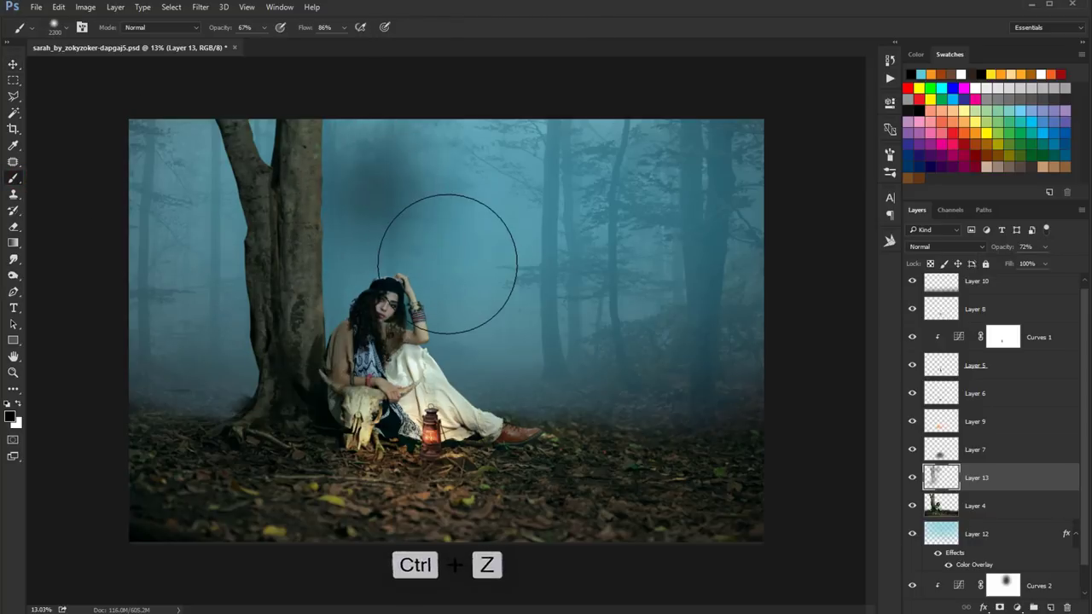
# Erase some of Layer 13's darkening near the treetop with a 250 px eraser
pyautogui.click(13, 226)
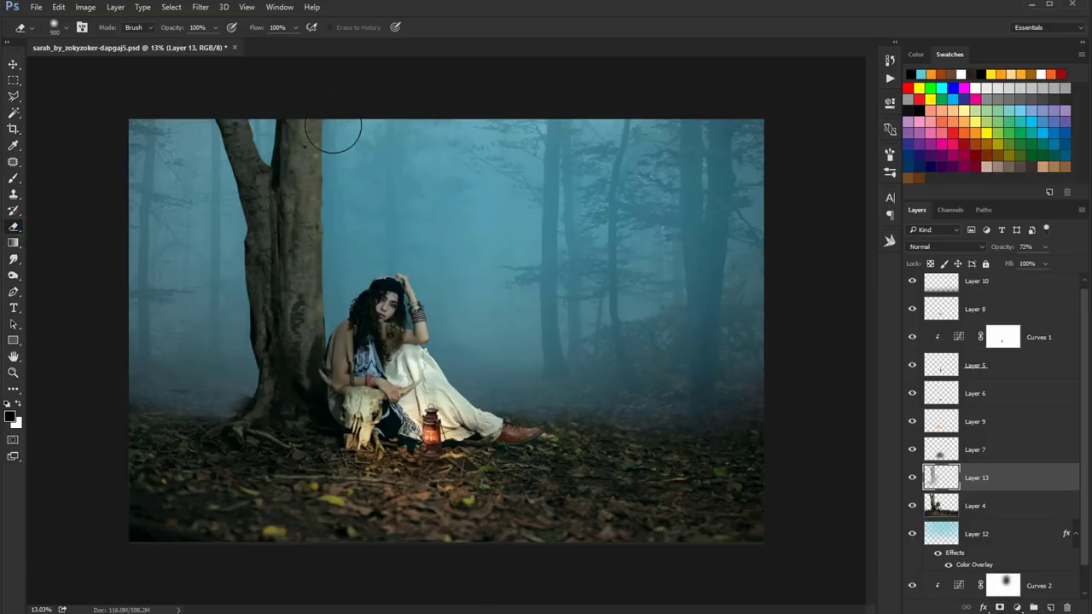
pyautogui.press(']')
pyautogui.press(']')
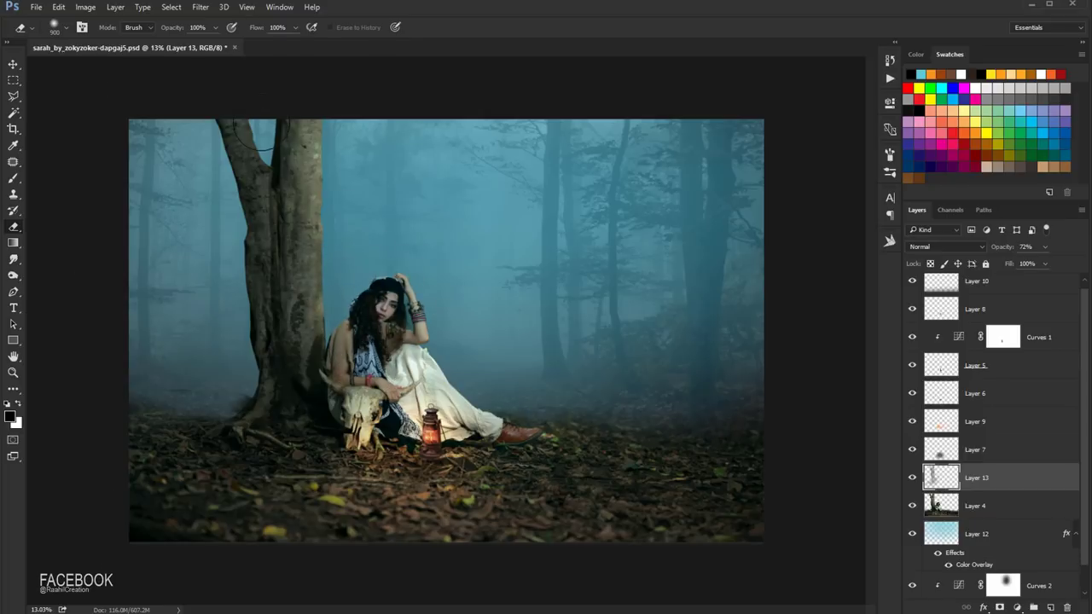
pyautogui.press('[')
pyautogui.press('[')
pyautogui.press('[')
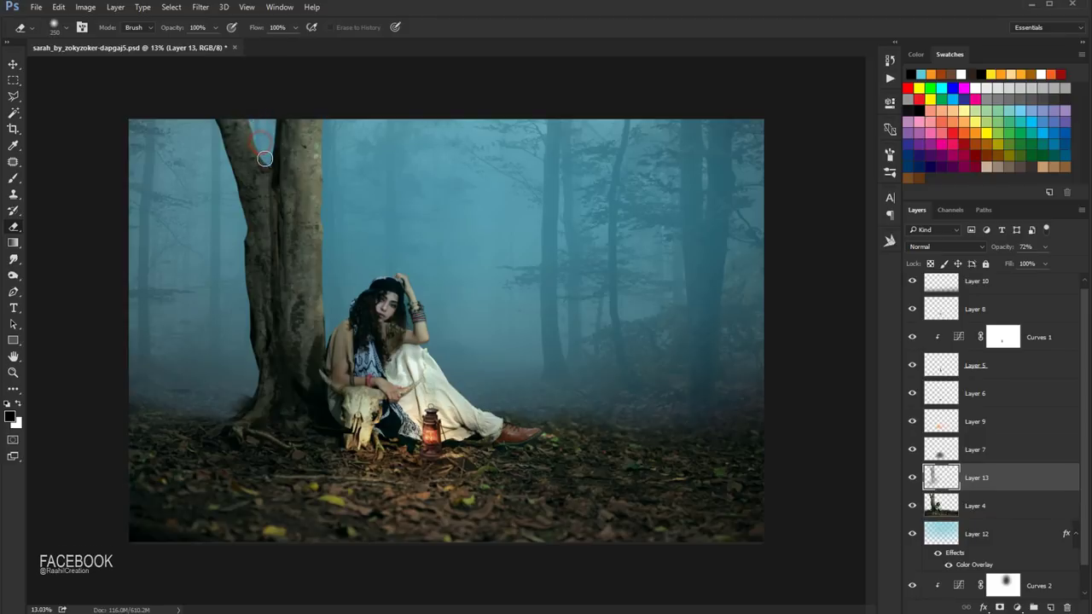
pyautogui.press('[')
pyautogui.press('[')
pyautogui.press('[')
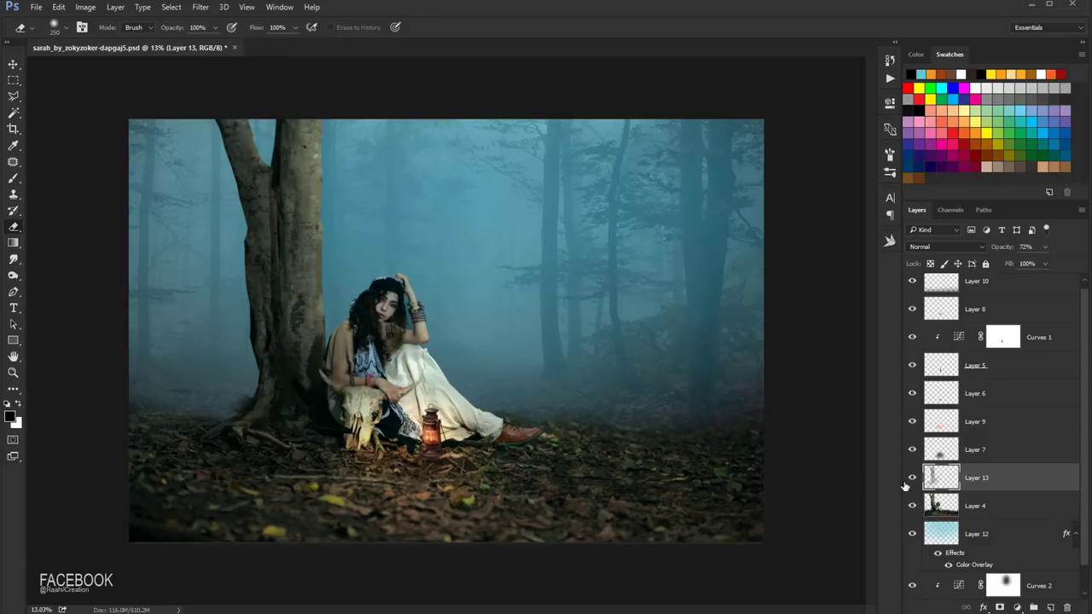
pyautogui.click(912, 477)
pyautogui.scroll(-1, 524, 304)
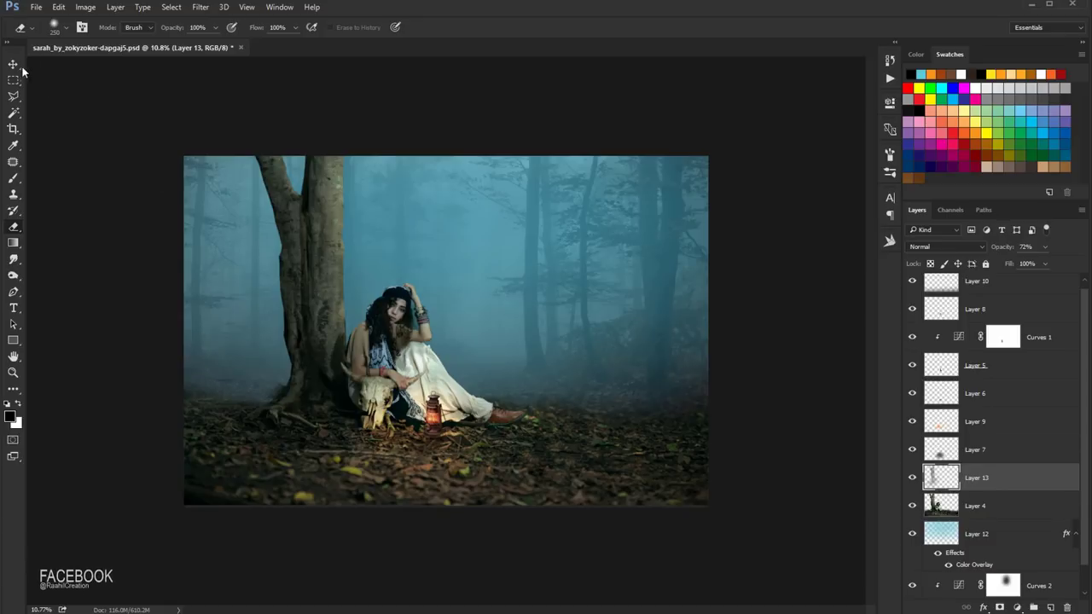
# Raise the lantern glow Layer 8's opacity to 86%
pyautogui.press('v')
pyautogui.scroll(1, 376, 328)
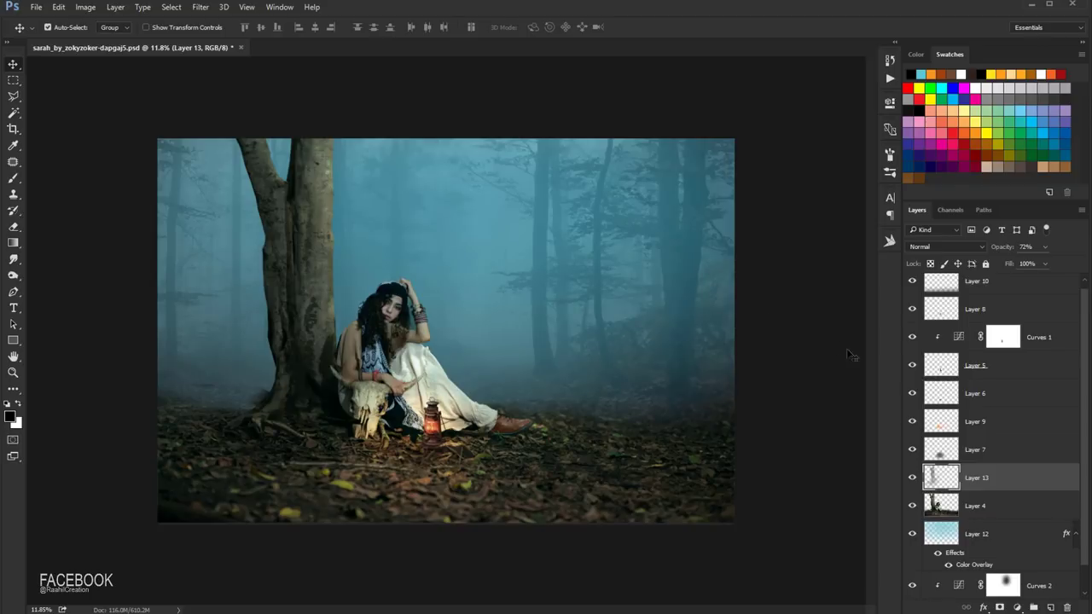
pyautogui.click(972, 312)
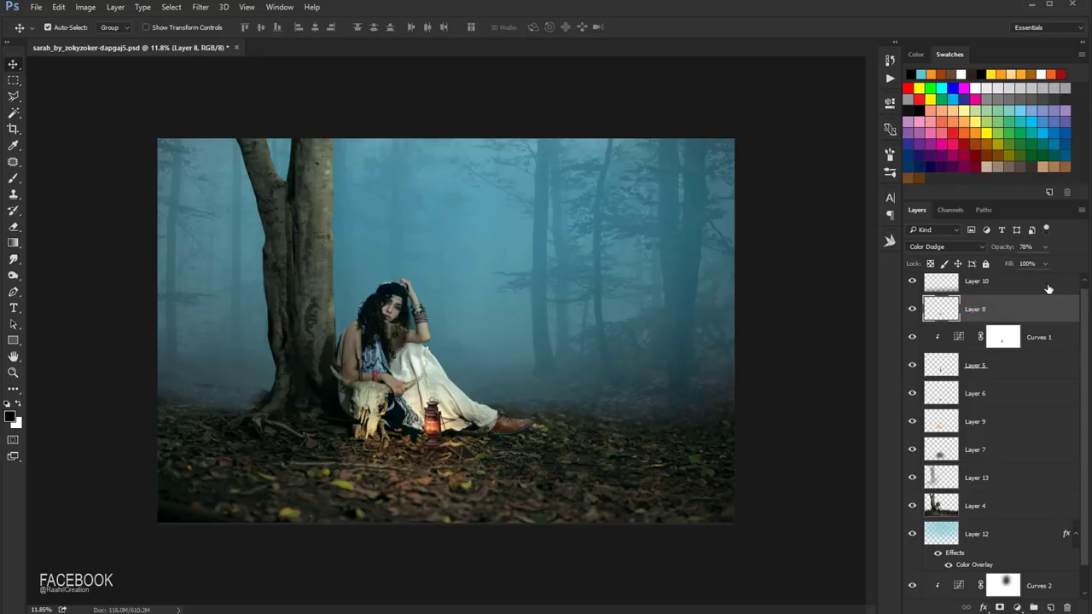
pyautogui.click(1044, 247)
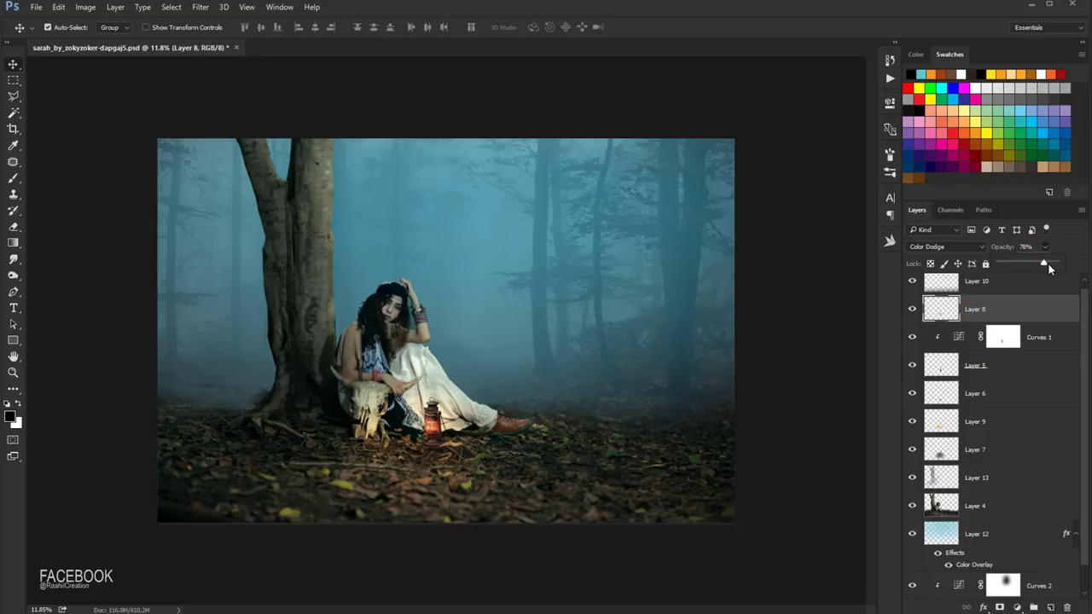
pyautogui.moveTo(1048, 263); pyautogui.dragTo(1049, 265)
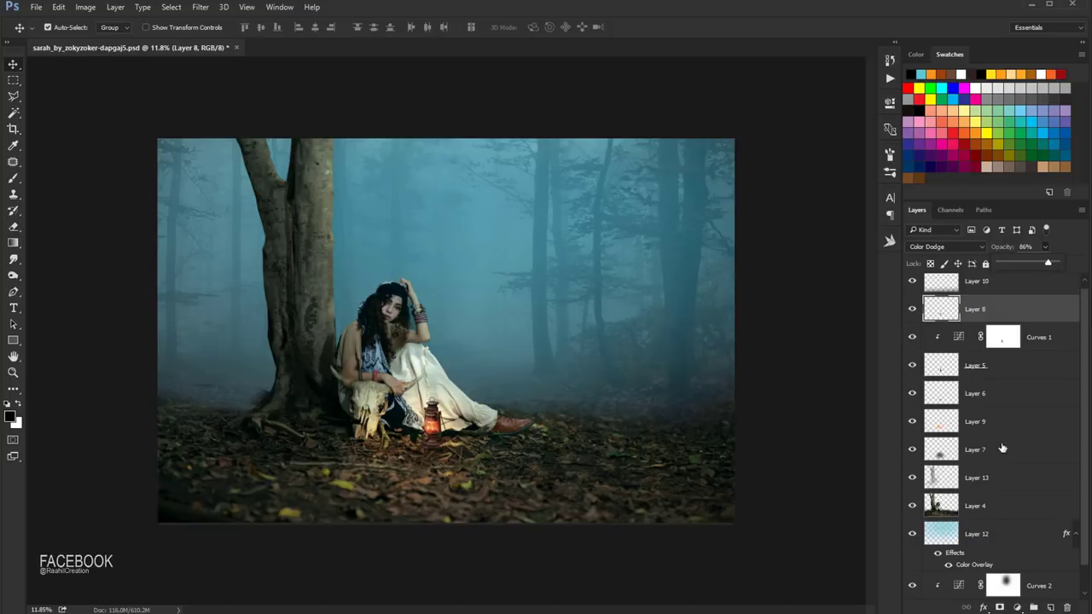
# On a new layer above Layer 8, paint a bright yellow glow over the lantern glass with a 400 px brush
pyautogui.click(1050, 608)
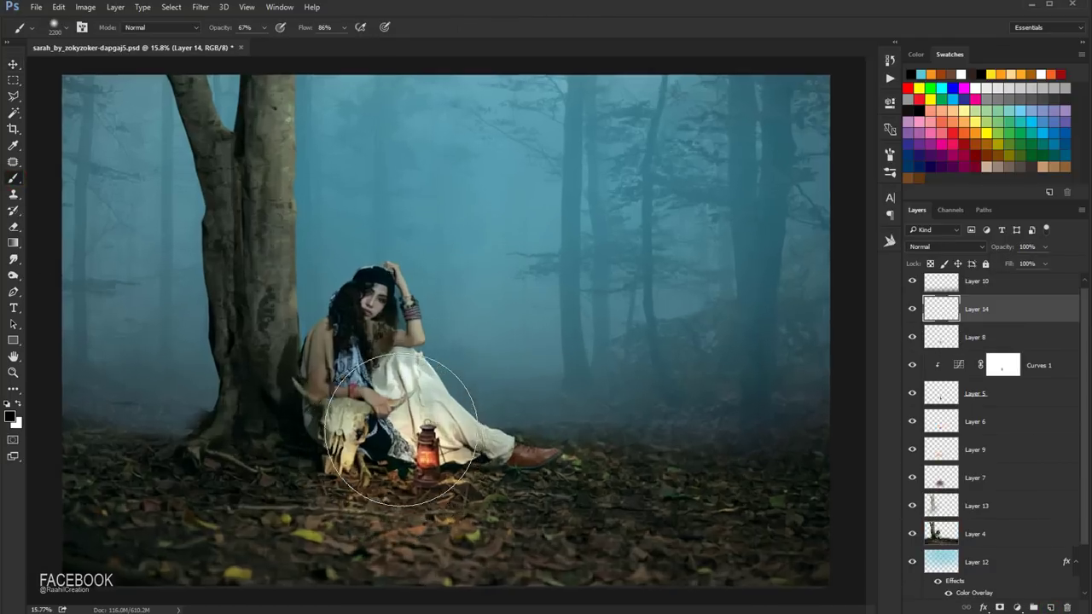
pyautogui.scroll(1, 320, 382)
pyautogui.scroll(1, 402, 329)
pyautogui.press('[')
pyautogui.press('[')
pyautogui.press('[')
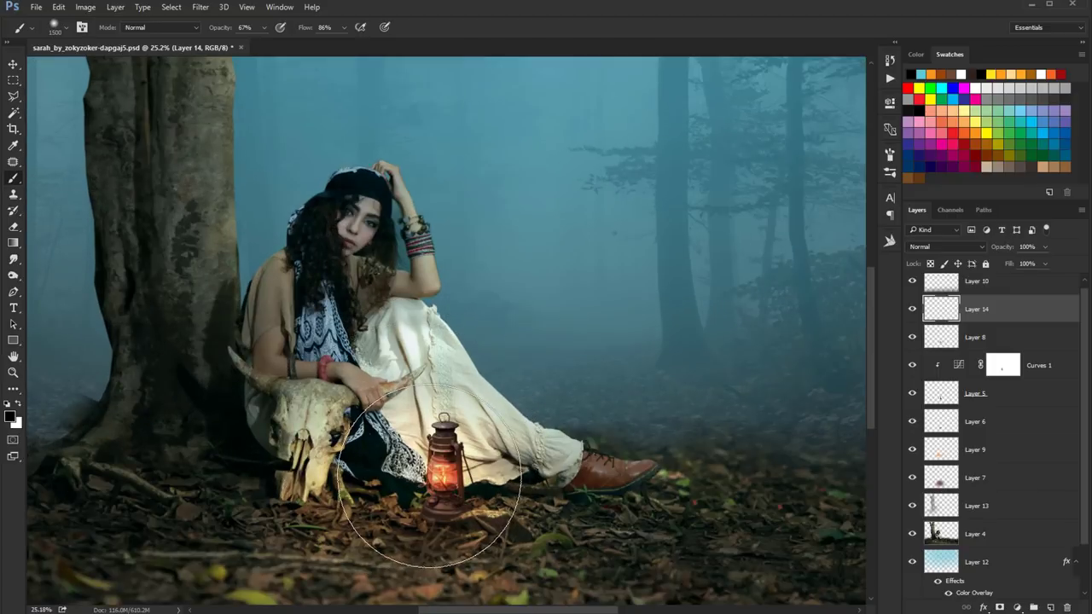
pyautogui.click(11, 417)
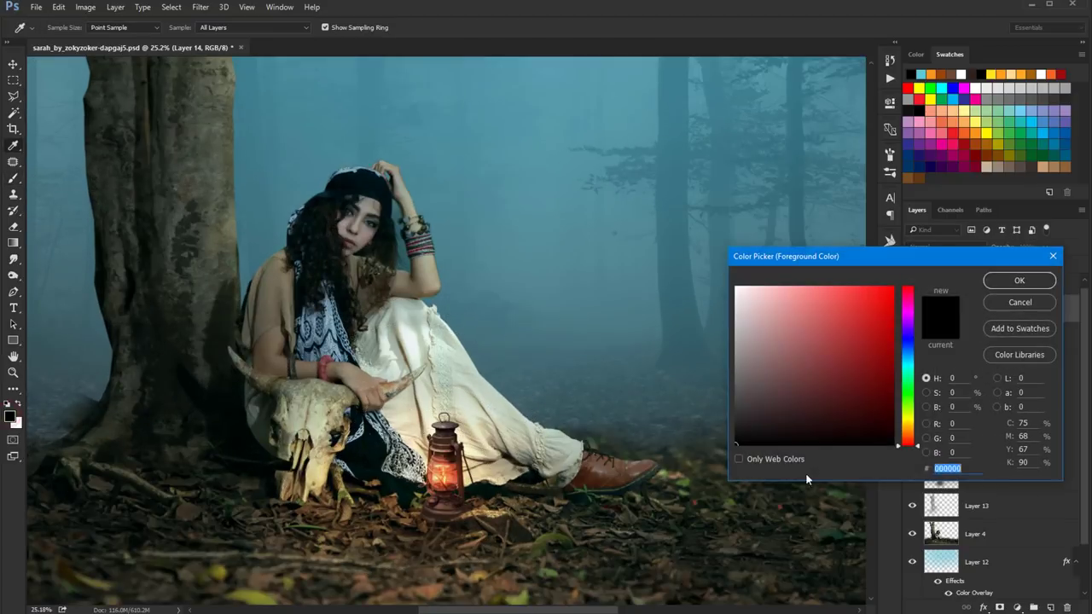
pyautogui.moveTo(910, 431); pyautogui.dragTo(908, 421)
pyautogui.click(858, 325)
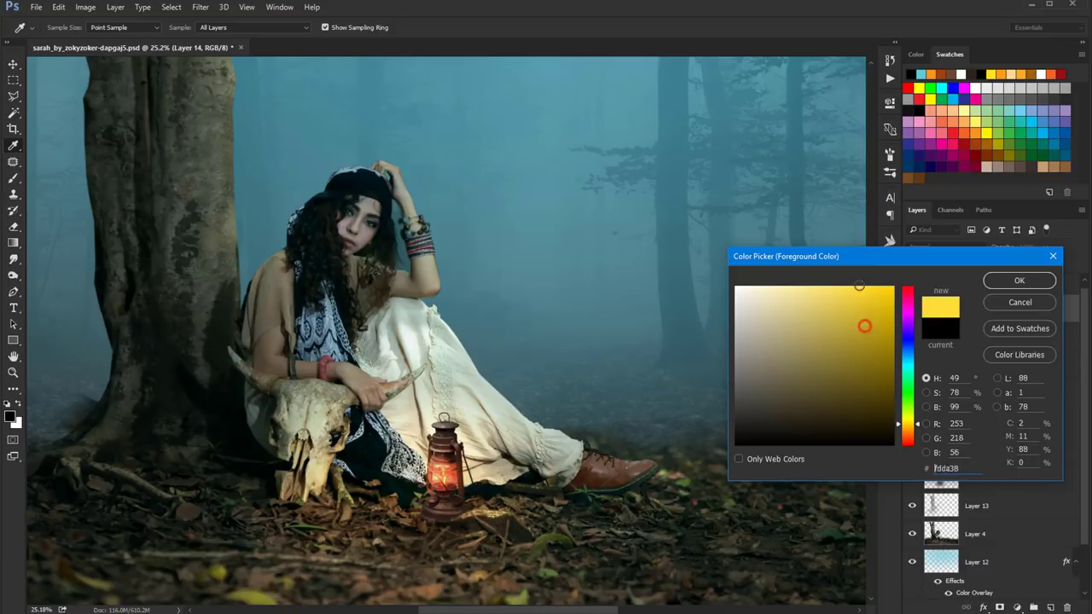
pyautogui.click(1019, 281)
pyautogui.press('[')
pyautogui.press('[')
pyautogui.press('[')
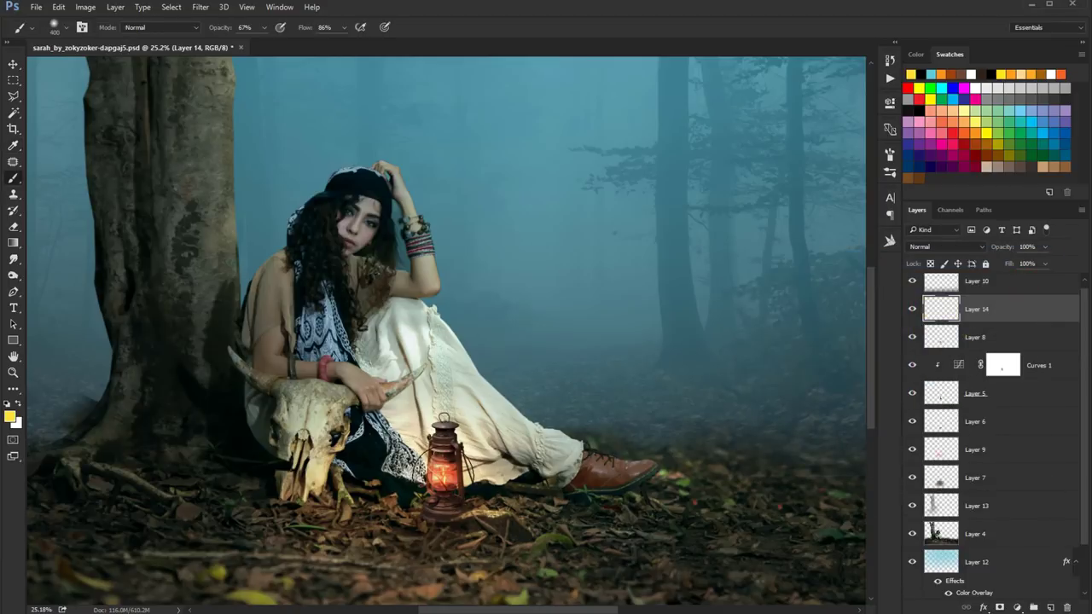
pyautogui.click(444, 469)
# Set Layer 14 to Overlay blending and compare the glow with it hidden and shown
pyautogui.click(933, 245)
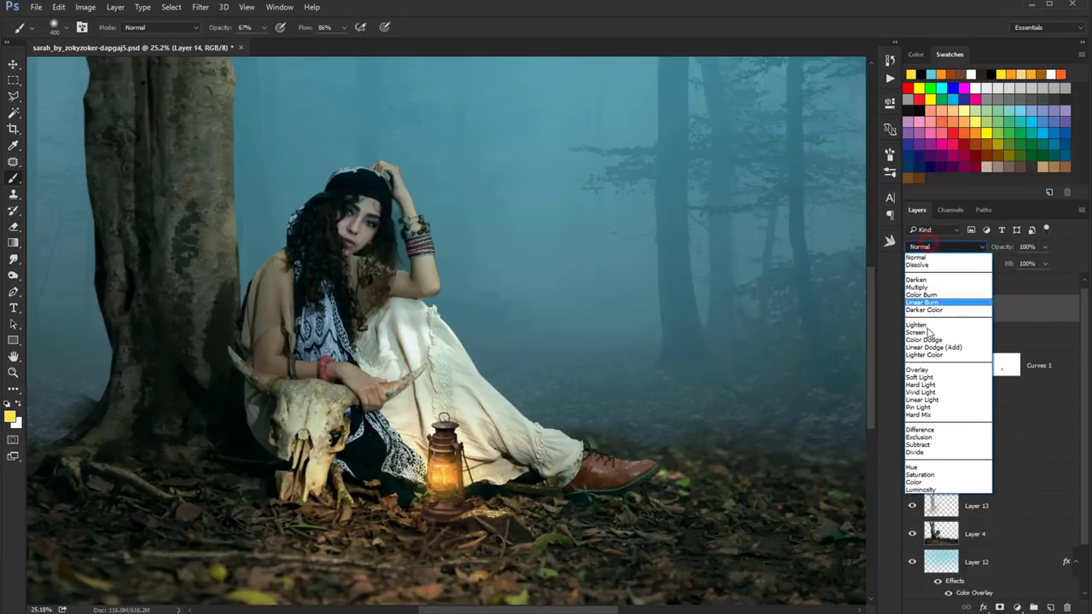
pyautogui.click(916, 368)
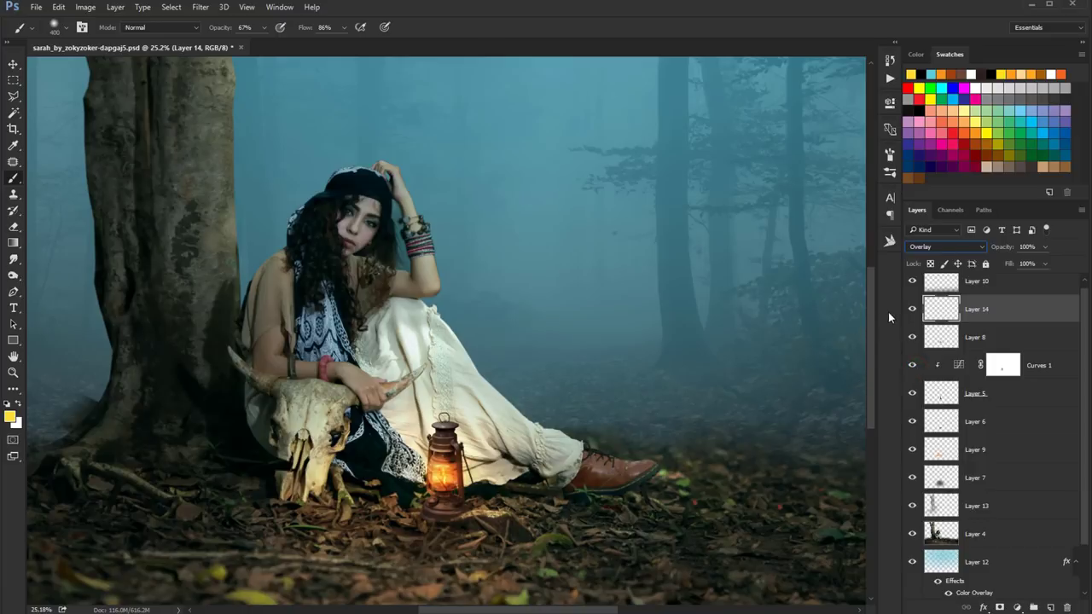
pyautogui.click(911, 309)
pyautogui.click(19, 66)
pyautogui.scroll(-2, 418, 252)
pyautogui.scroll(-1, 423, 254)
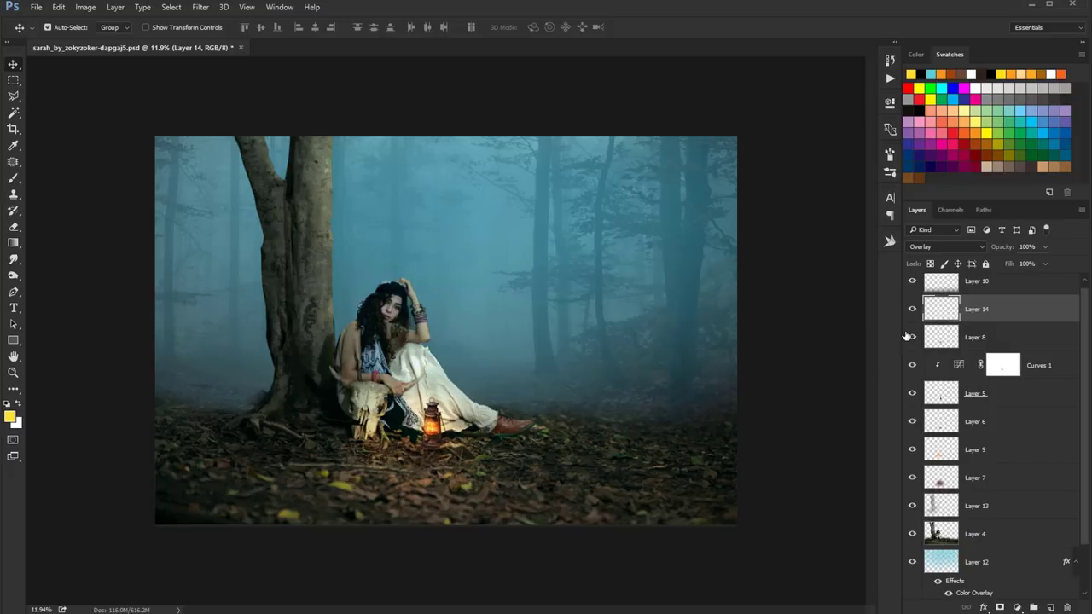
pyautogui.click(913, 533)
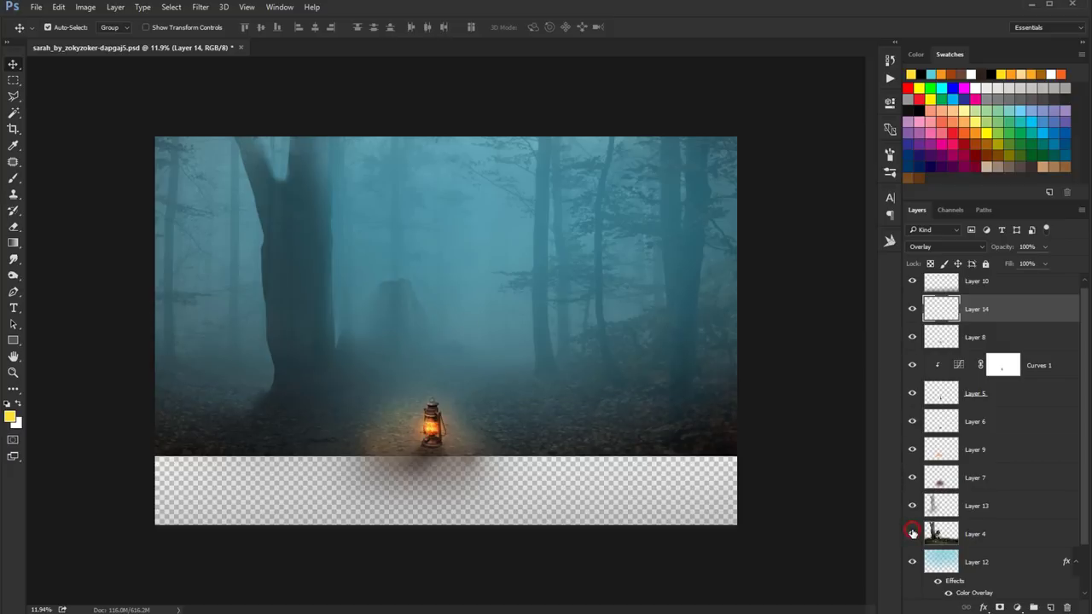
pyautogui.click(913, 533)
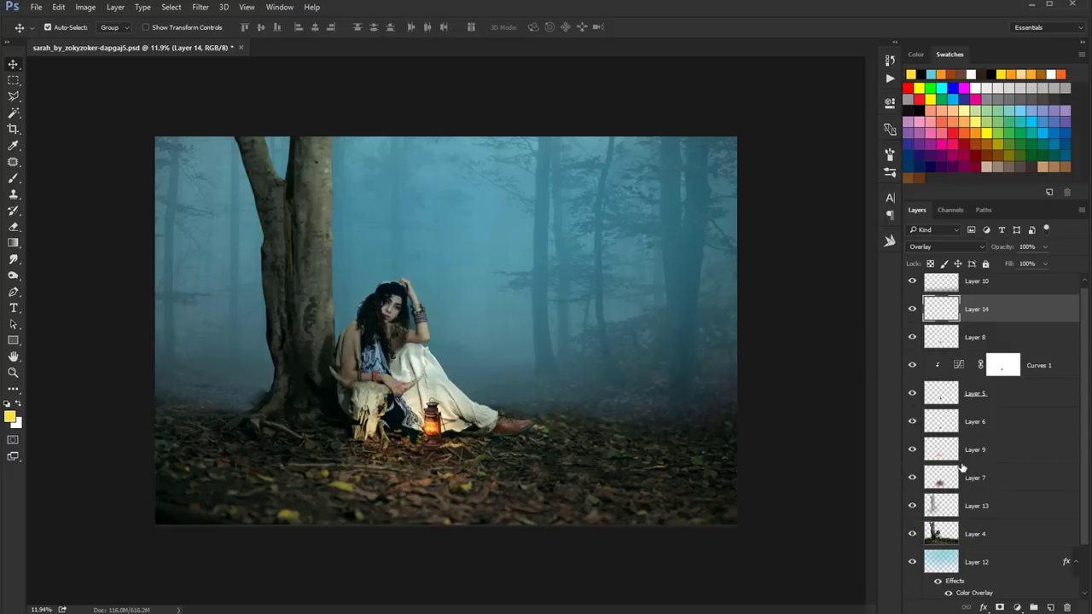
# Erase Layer 13's haze from the woman's raised arm and dress with a large eraser
pyautogui.click(962, 504)
pyautogui.press('e')
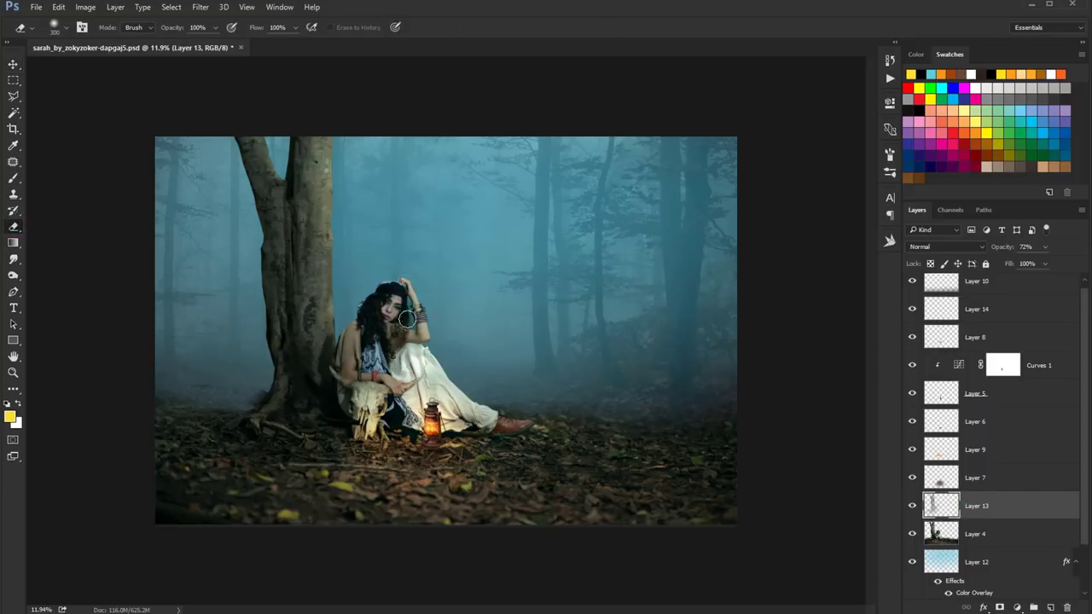
pyautogui.press(']')
pyautogui.press(']')
pyautogui.press(']')
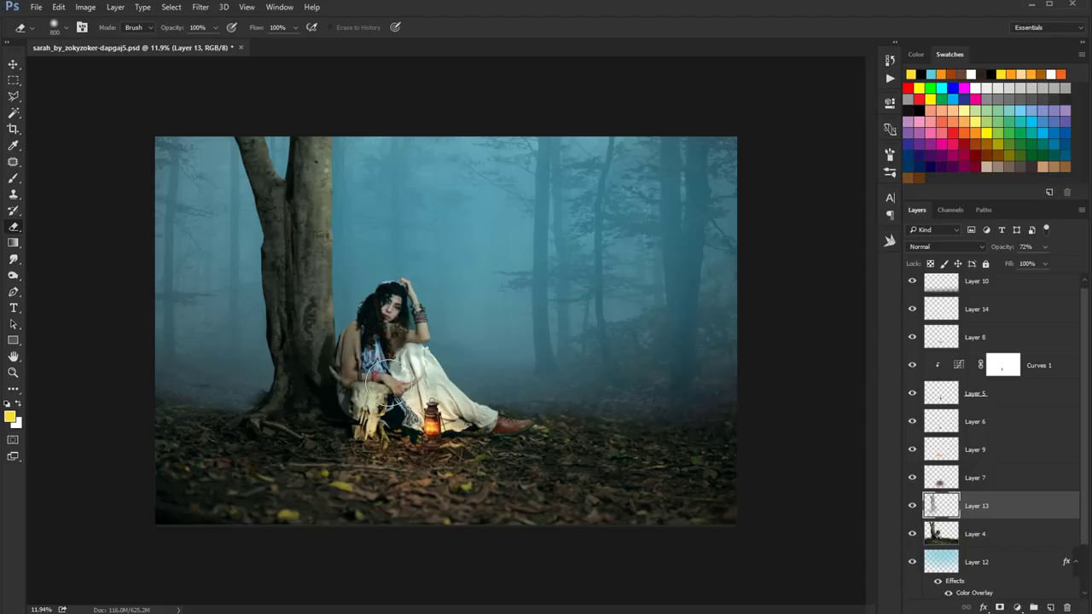
pyautogui.moveTo(385, 382)
pyautogui.mouseDown()
pyautogui.moveTo(367, 376)
pyautogui.moveTo(414, 339)
pyautogui.moveTo(422, 315)
pyautogui.moveTo(408, 294)
pyautogui.moveTo(394, 333)
pyautogui.moveTo(421, 307)
pyautogui.mouseUp()
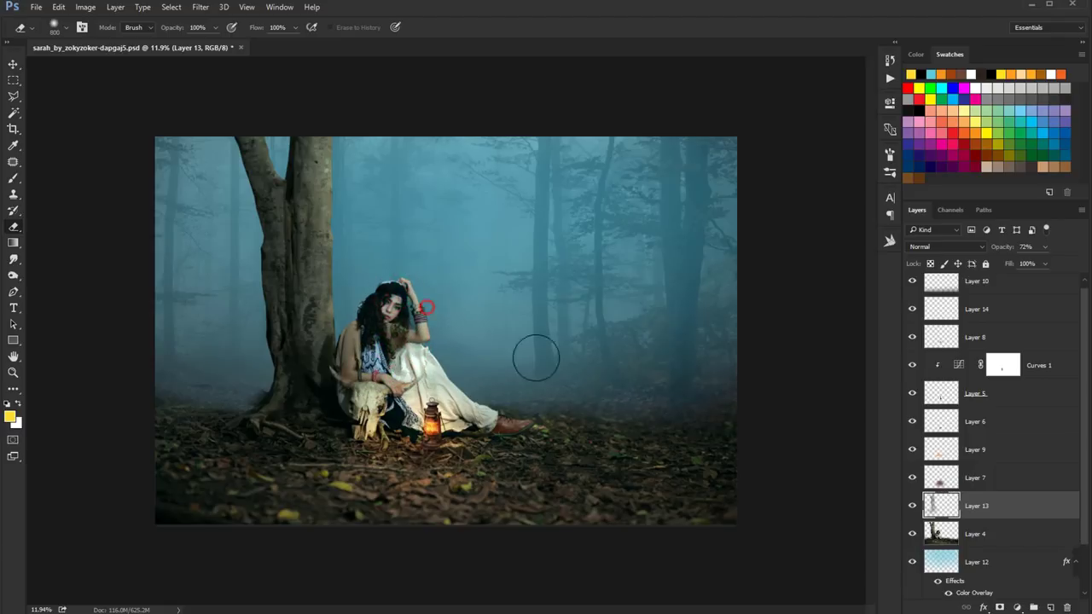
# Compare the scene with Layers 13 and 4 toggled, then bring up the wolf_pose_20 document
pyautogui.click(912, 506)
pyautogui.click(912, 534)
pyautogui.click(912, 534)
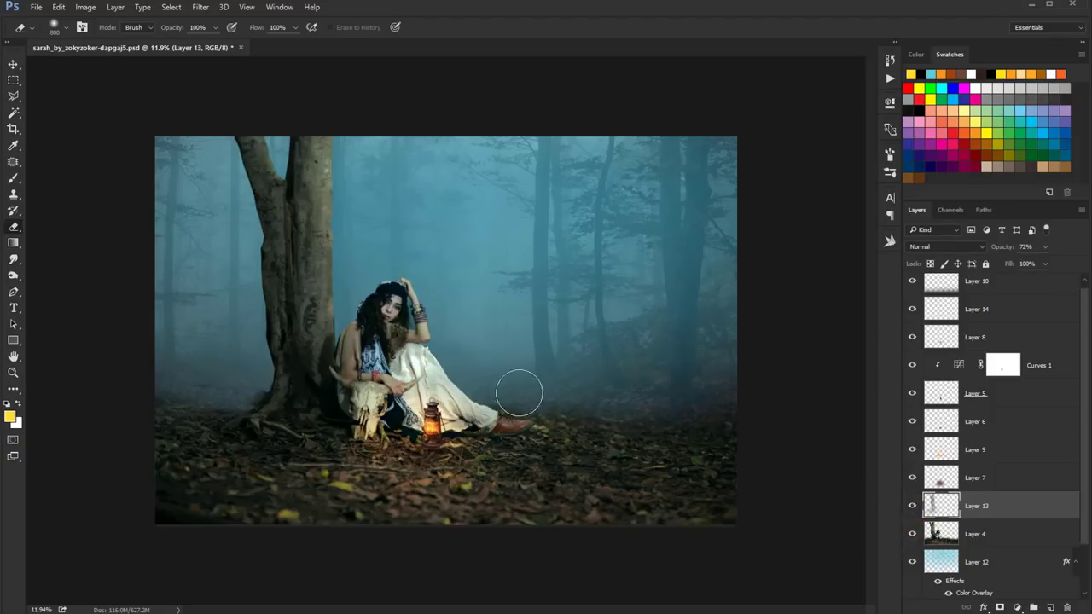
pyautogui.click(13, 64)
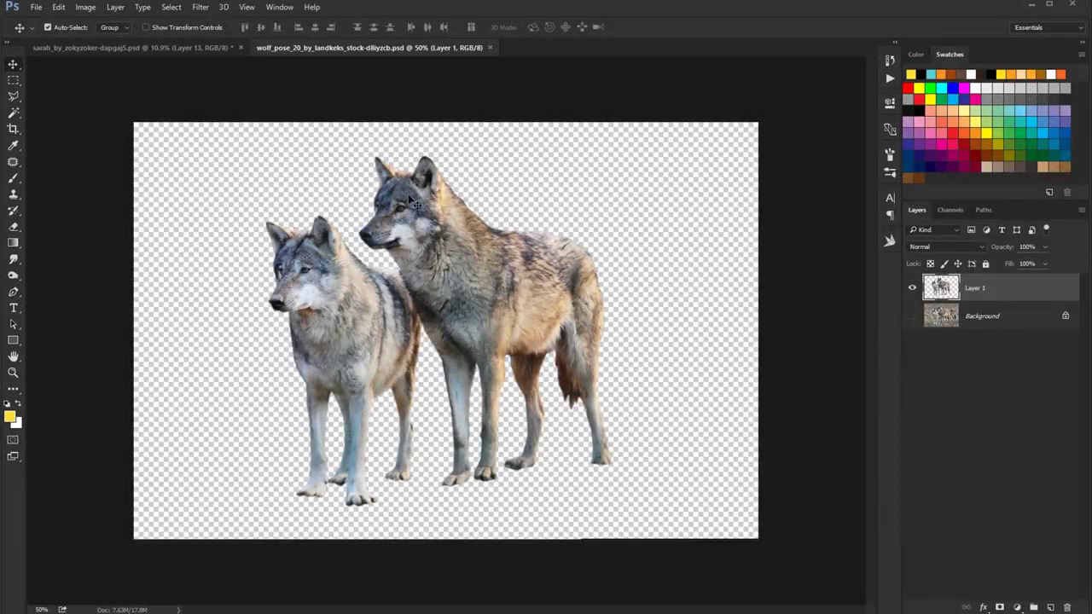
# Bring the wolves in as the top layer, scaled to about 155% and standing on the forest floor
pyautogui.moveTo(408, 188)
pyautogui.mouseDown()
pyautogui.moveTo(184, 51)
pyautogui.moveTo(574, 266)
pyautogui.mouseUp()
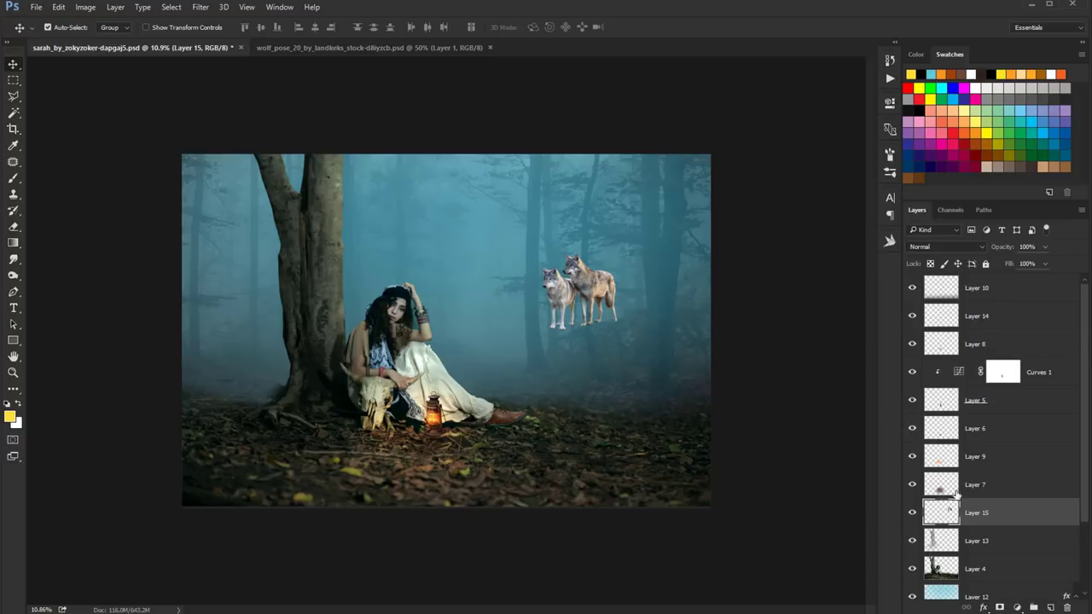
pyautogui.moveTo(985, 513); pyautogui.dragTo(930, 290)
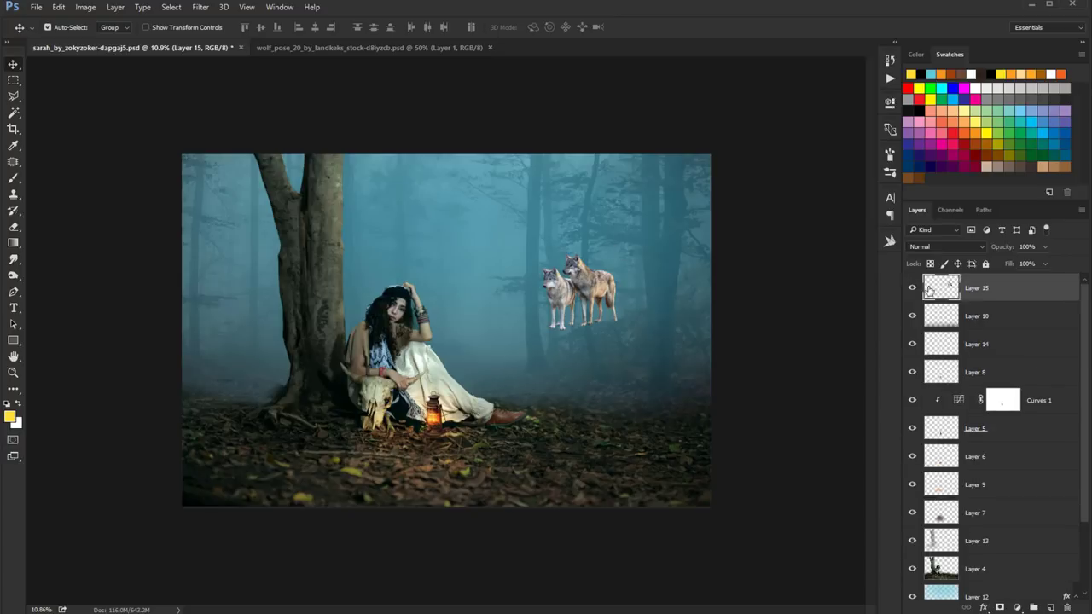
pyautogui.hotkey('ctrl', 't')
pyautogui.moveTo(602, 290); pyautogui.dragTo(595, 386)
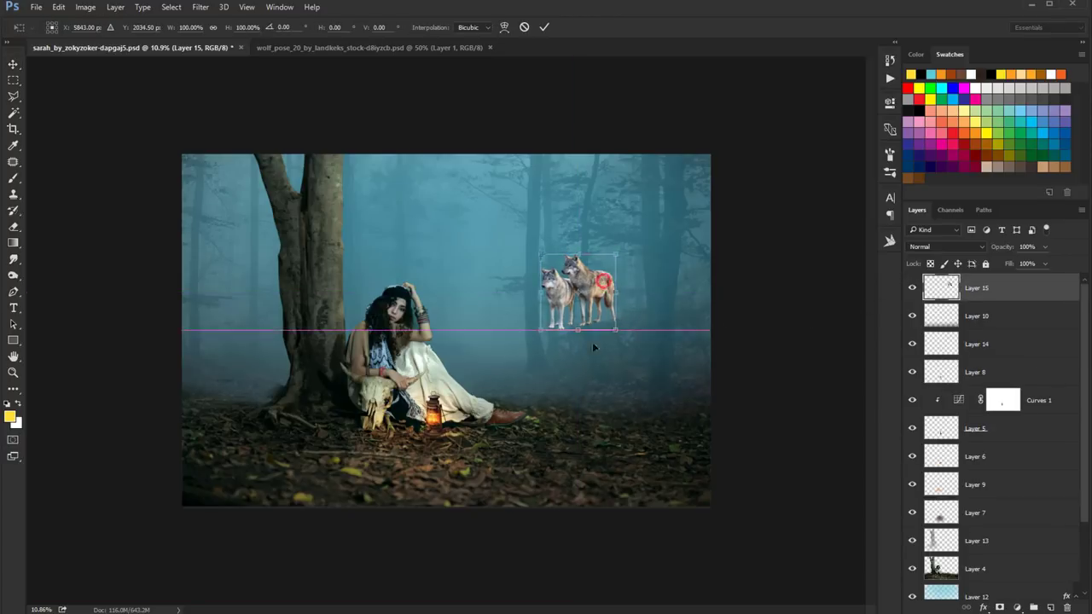
pyautogui.moveTo(607, 347)
pyautogui.mouseDown()
pyautogui.moveTo(620, 347)
pyautogui.moveTo(584, 318)
pyautogui.moveTo(578, 327)
pyautogui.moveTo(597, 366)
pyautogui.moveTo(651, 302)
pyautogui.mouseUp()
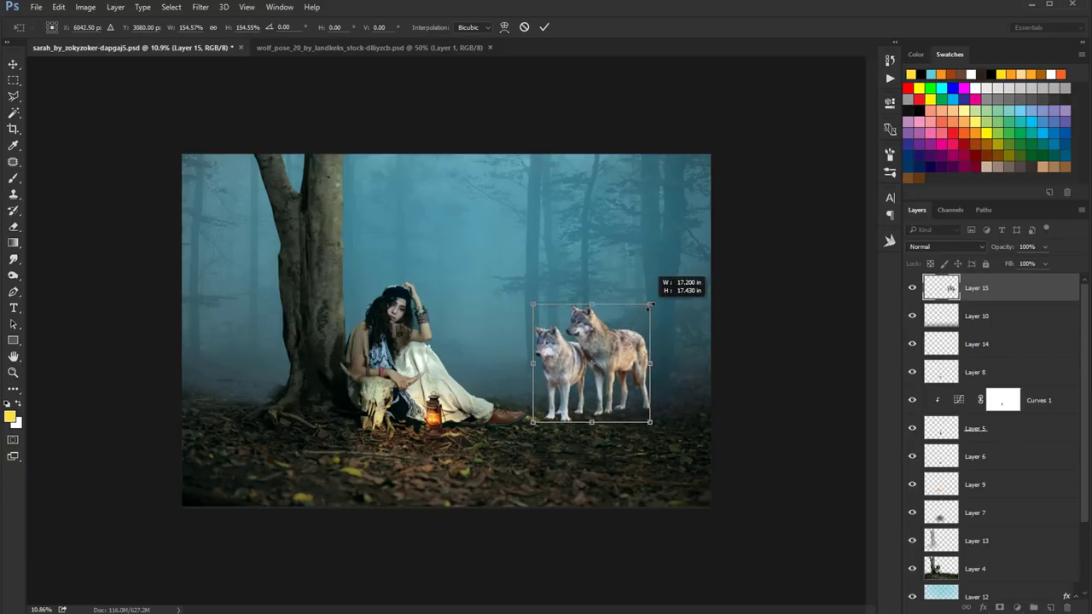
pyautogui.click(544, 28)
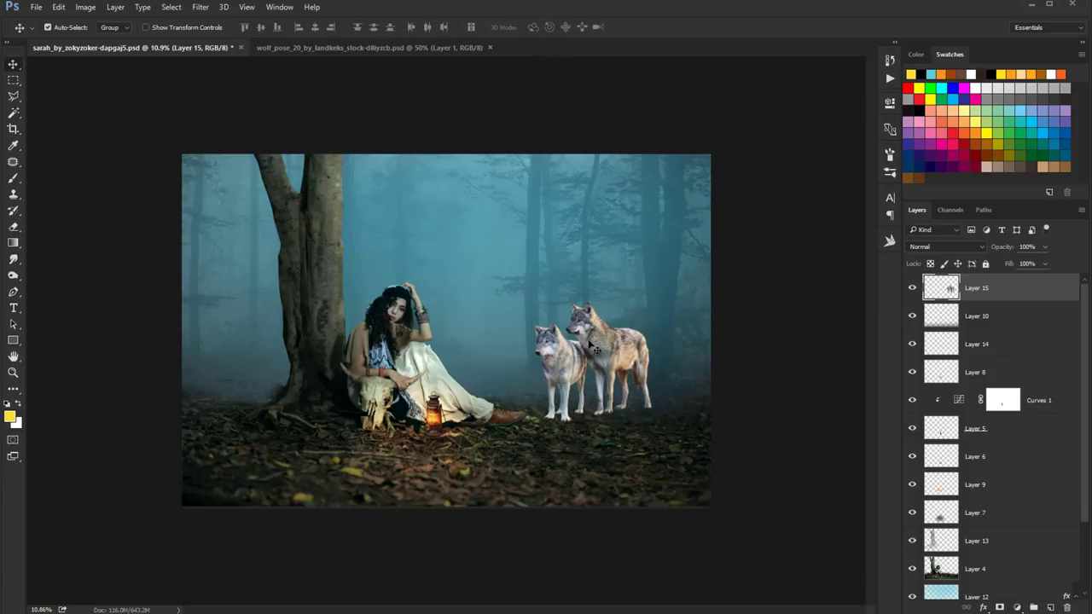
pyautogui.moveTo(591, 347); pyautogui.dragTo(603, 360)
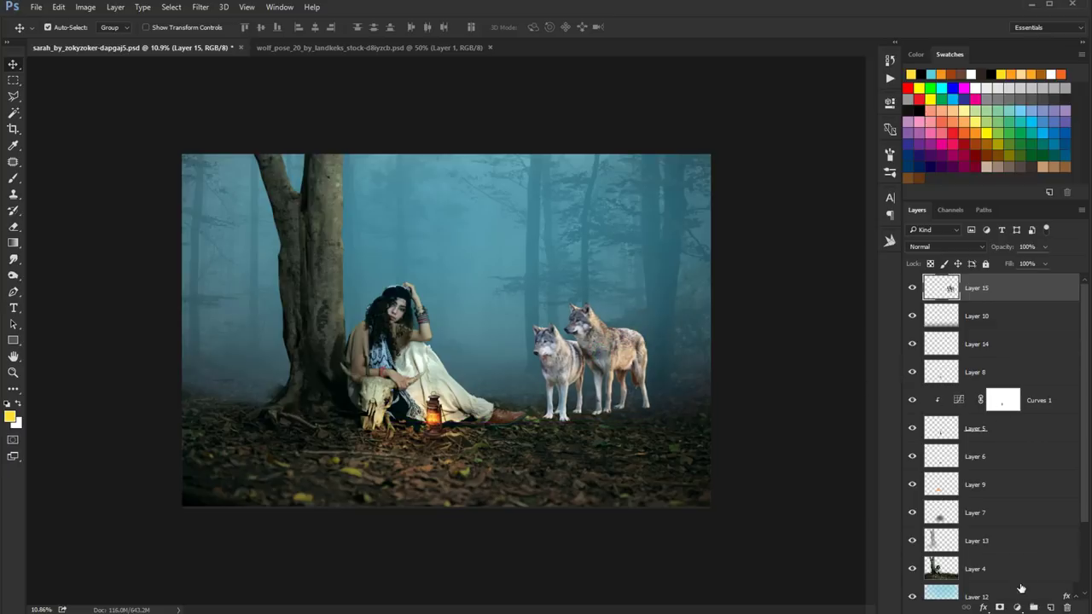
# Add a Curves adjustment clipped to the wolves, pulling the top point down to darken them
pyautogui.click(1017, 608)
pyautogui.click(960, 418)
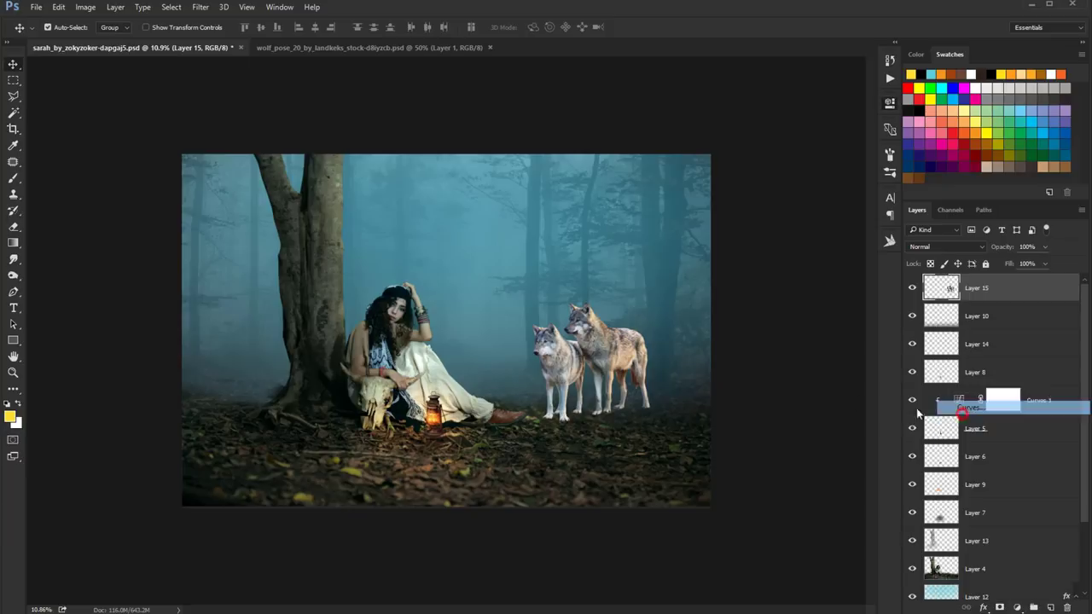
pyautogui.click(779, 310)
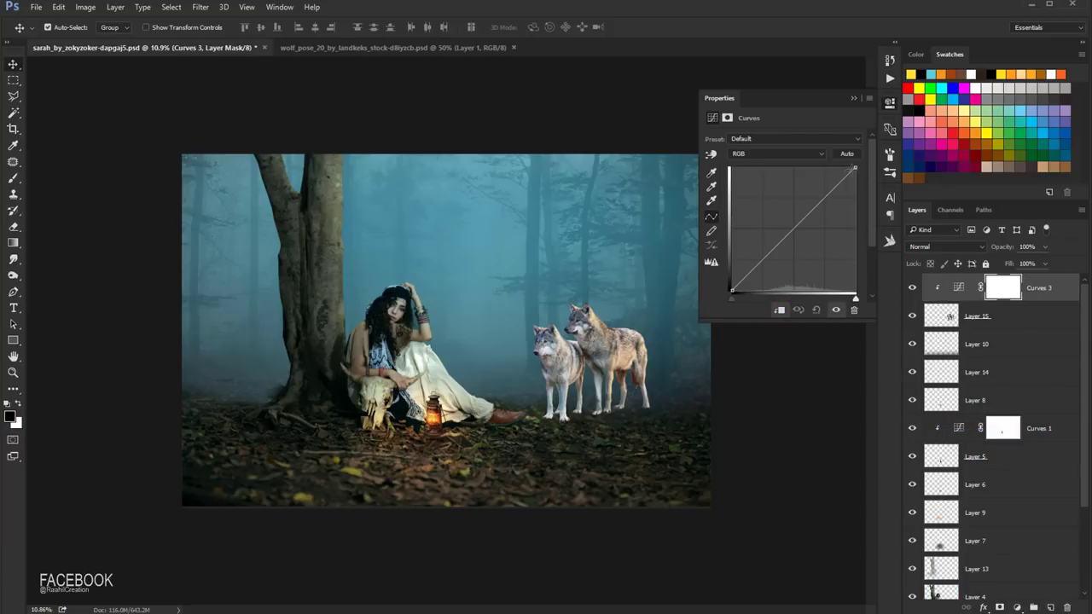
pyautogui.moveTo(853, 168); pyautogui.dragTo(863, 221)
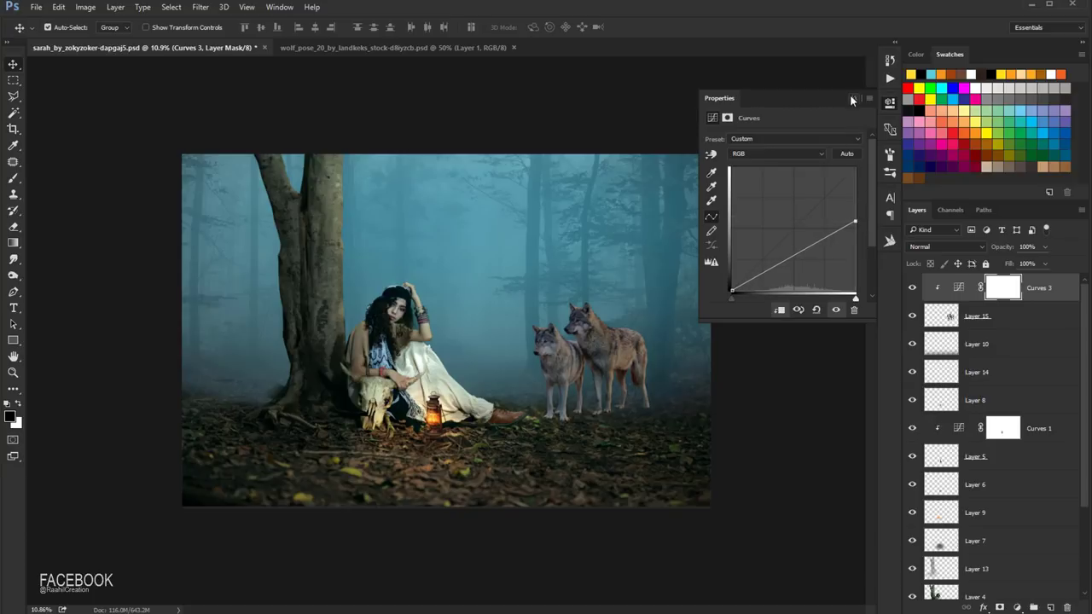
pyautogui.click(853, 98)
# Paint black on the Curves mask to keep the wolves' lantern side brighter
pyautogui.click(14, 177)
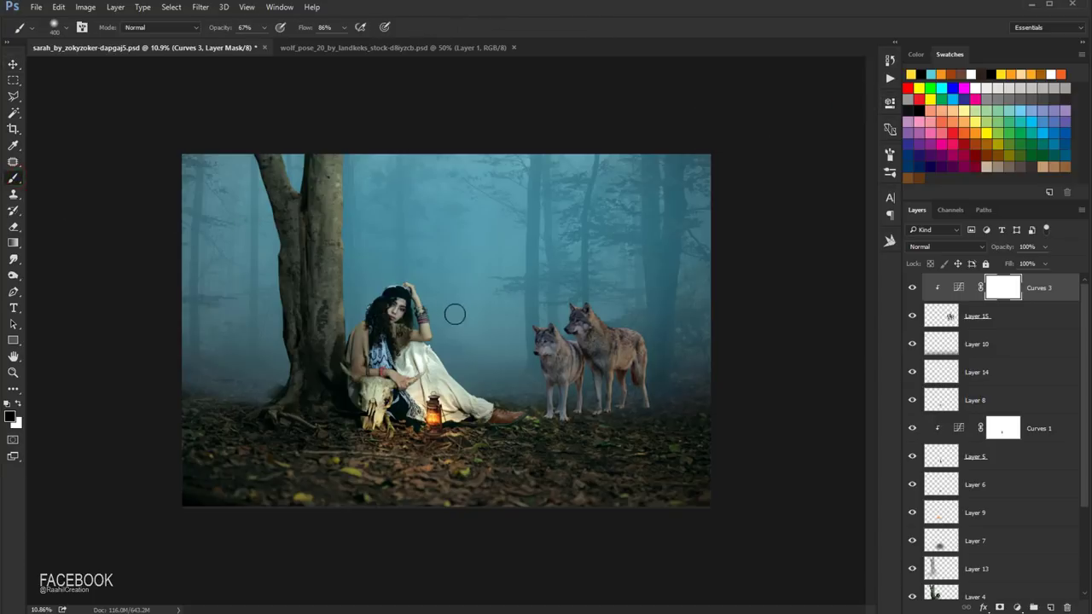
pyautogui.press(']')
pyautogui.press(']')
pyautogui.press(']')
pyautogui.press(']')
pyautogui.moveTo(553, 316)
pyautogui.mouseDown()
pyautogui.moveTo(529, 324)
pyautogui.moveTo(509, 376)
pyautogui.mouseUp()
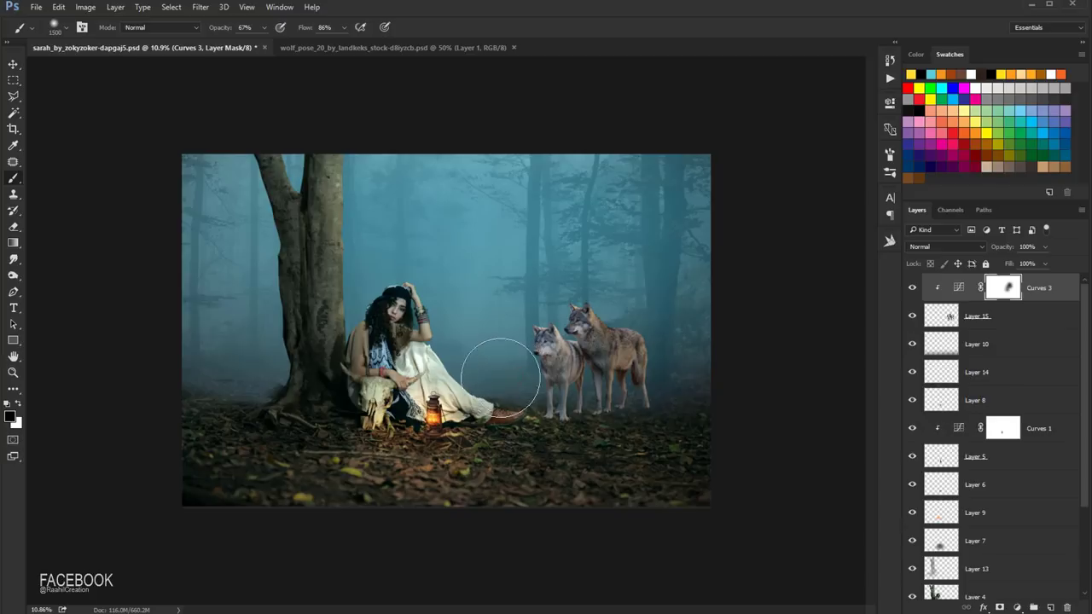
pyautogui.click(13, 66)
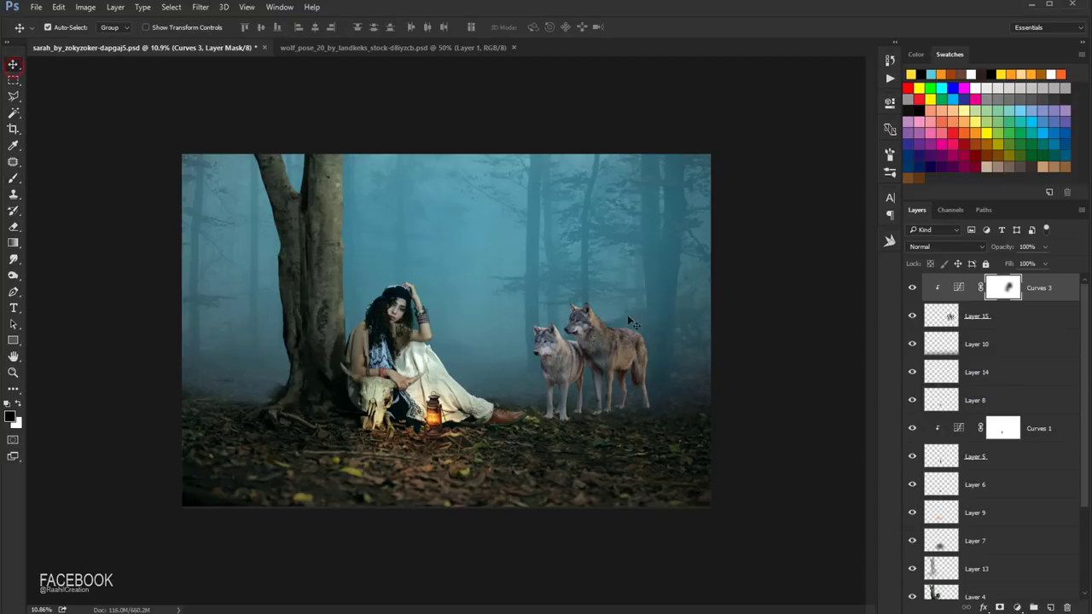
pyautogui.click(990, 349)
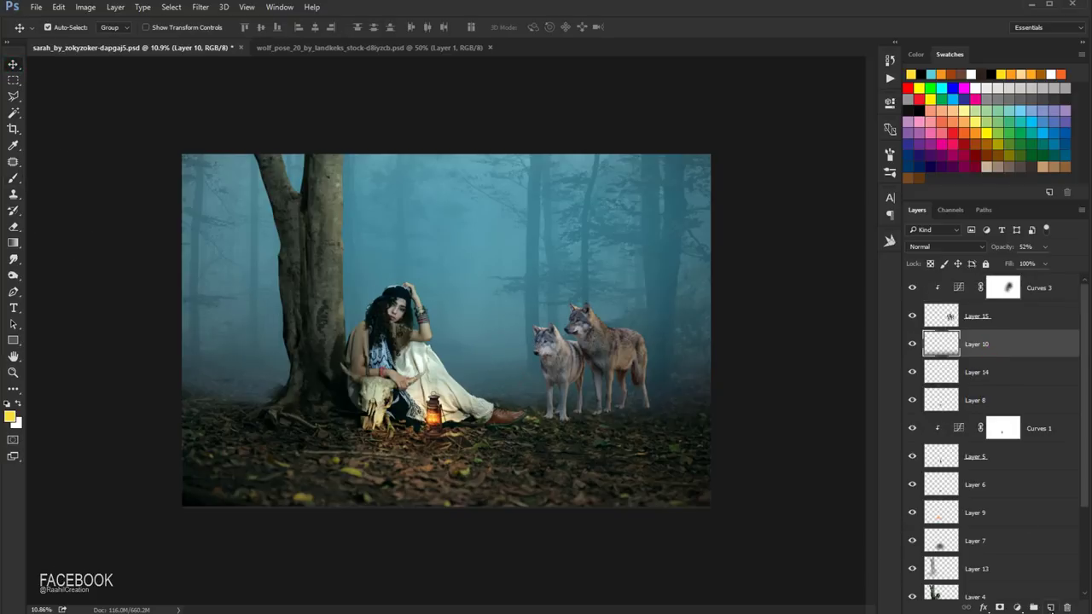
# On a new layer above Layer 10, paint a faint black shadow under the wolves at 37% opacity, 61% flow
pyautogui.click(1050, 607)
pyautogui.click(13, 178)
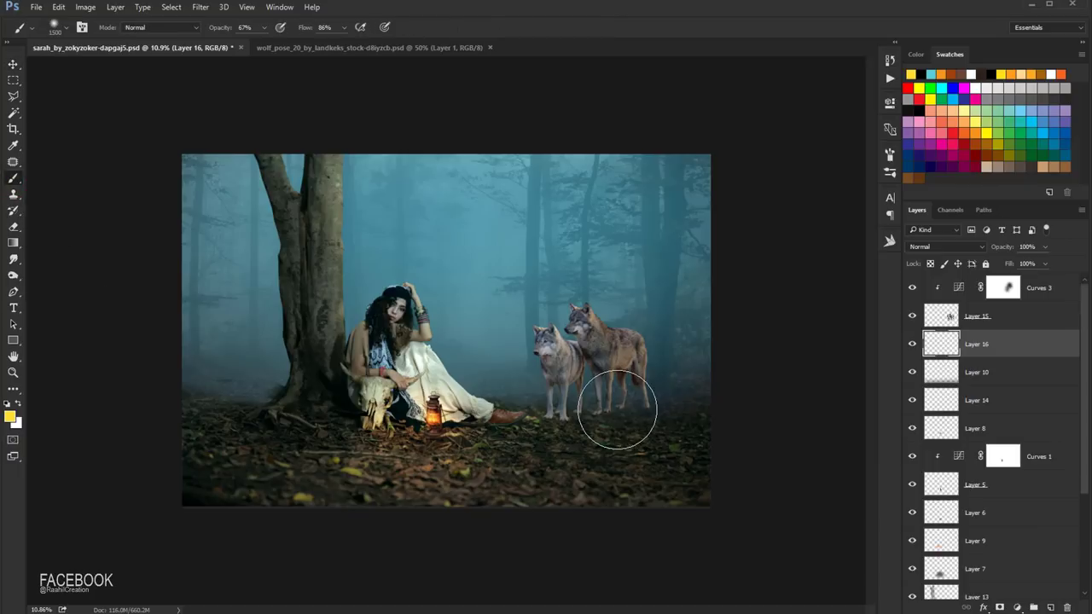
pyautogui.press('[')
pyautogui.press('[')
pyautogui.press('[')
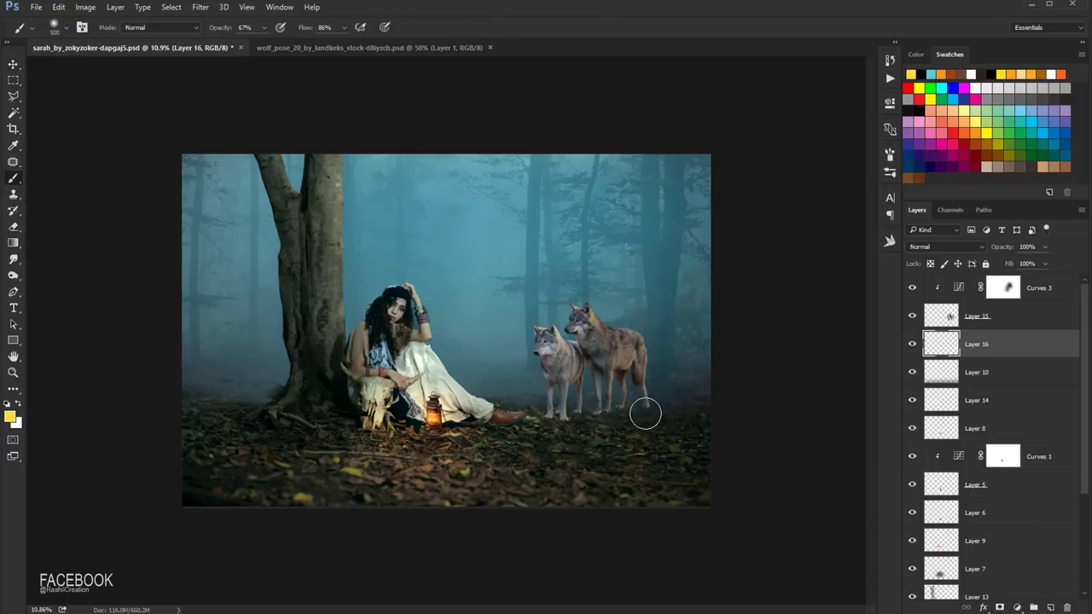
pyautogui.moveTo(646, 409); pyautogui.dragTo(625, 415)
pyautogui.hotkey('ctrl', 'z')
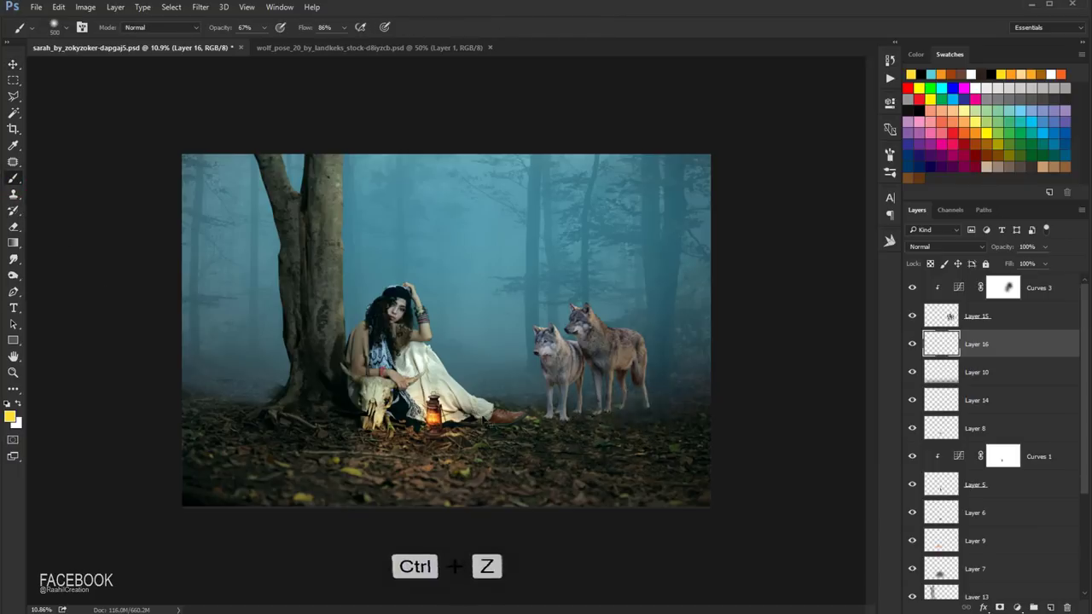
pyautogui.click(7, 403)
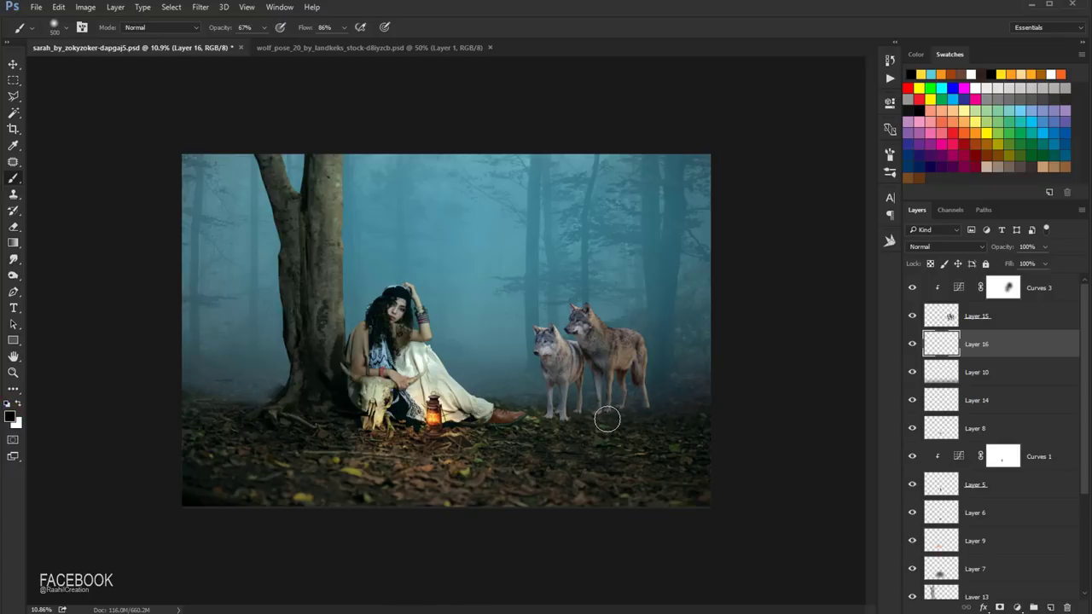
pyautogui.click(263, 29)
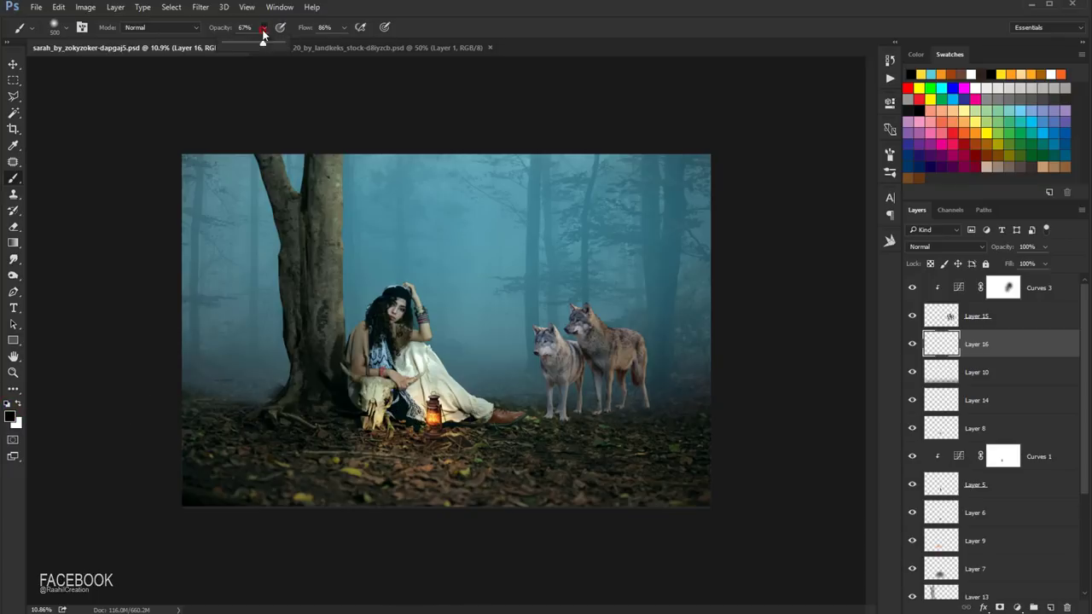
pyautogui.click(341, 29)
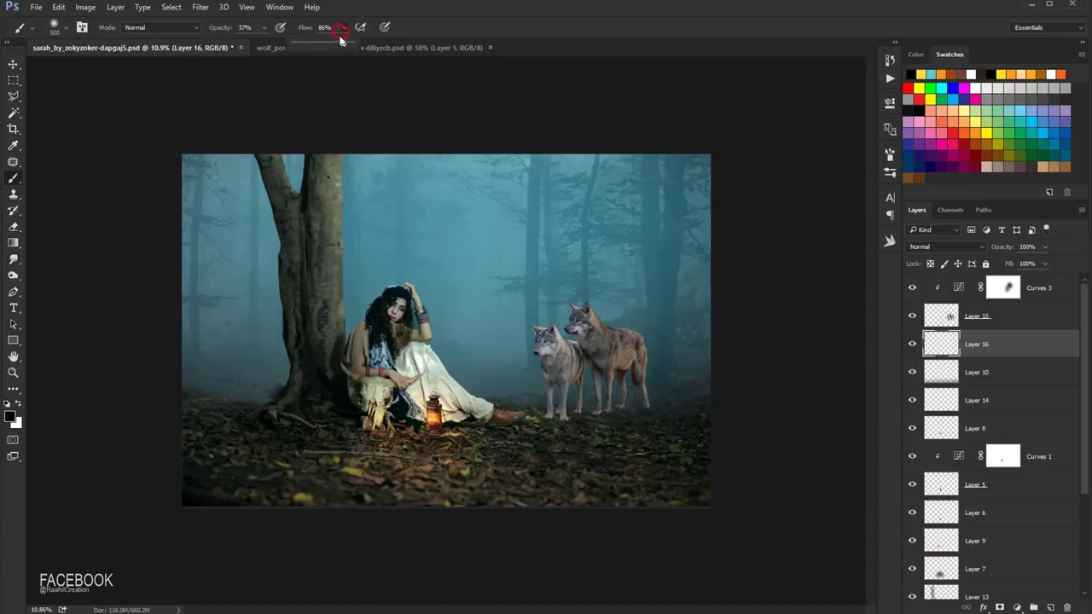
pyautogui.click(448, 32)
pyautogui.moveTo(647, 416)
pyautogui.mouseDown()
pyautogui.moveTo(656, 419)
pyautogui.moveTo(629, 429)
pyautogui.moveTo(663, 427)
pyautogui.moveTo(561, 417)
pyautogui.moveTo(638, 415)
pyautogui.mouseUp()
# Lower Layer 16's opacity to about 54% and add more shadow beneath the wolves' feet
pyautogui.press('[')
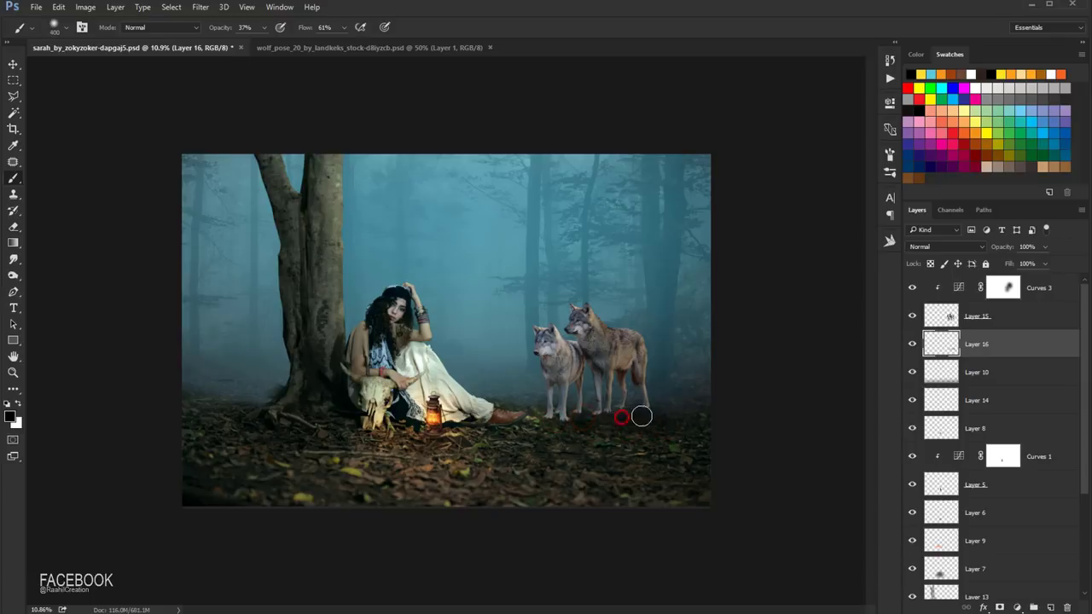
pyautogui.scroll(-1, 675, 370)
pyautogui.scroll(1, 658, 346)
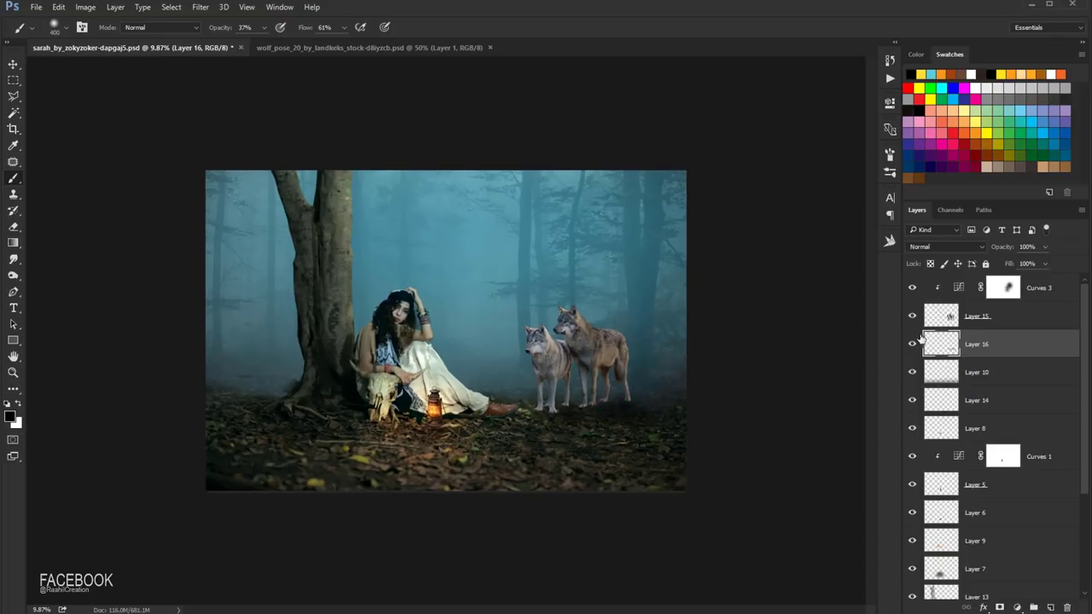
pyautogui.click(1046, 247)
pyautogui.click(1019, 263)
pyautogui.scroll(1, 649, 427)
pyautogui.scroll(1, 635, 435)
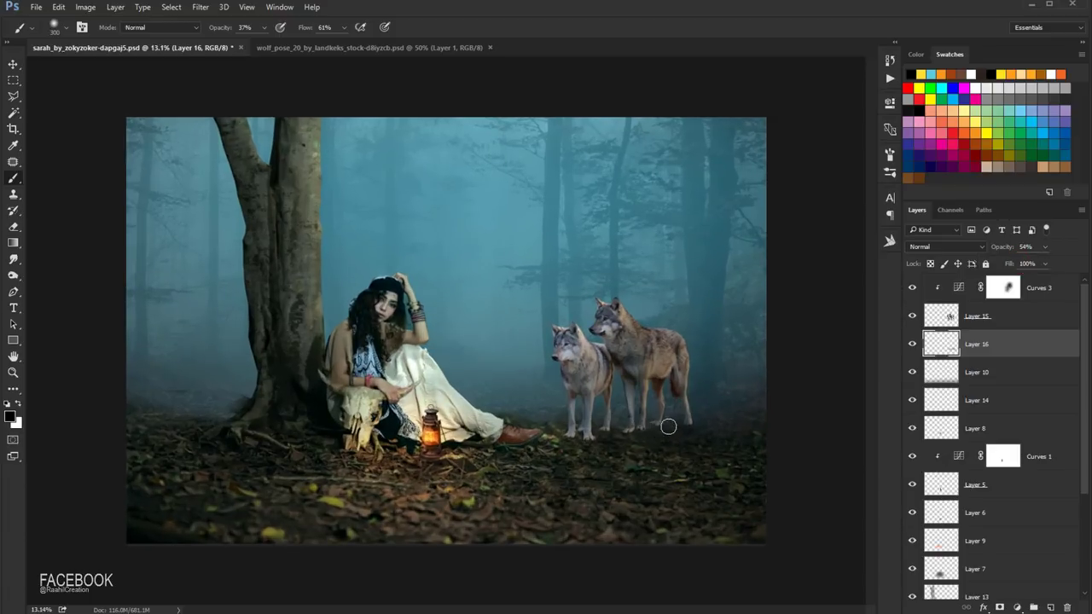
pyautogui.click(660, 429)
pyautogui.scroll(-2, 612, 419)
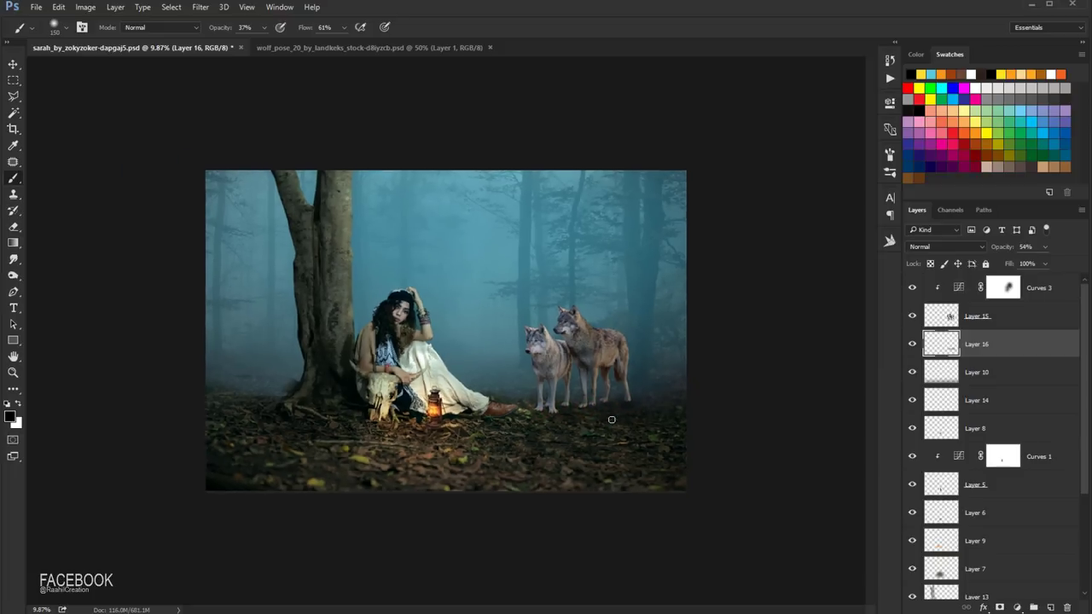
pyautogui.click(970, 317)
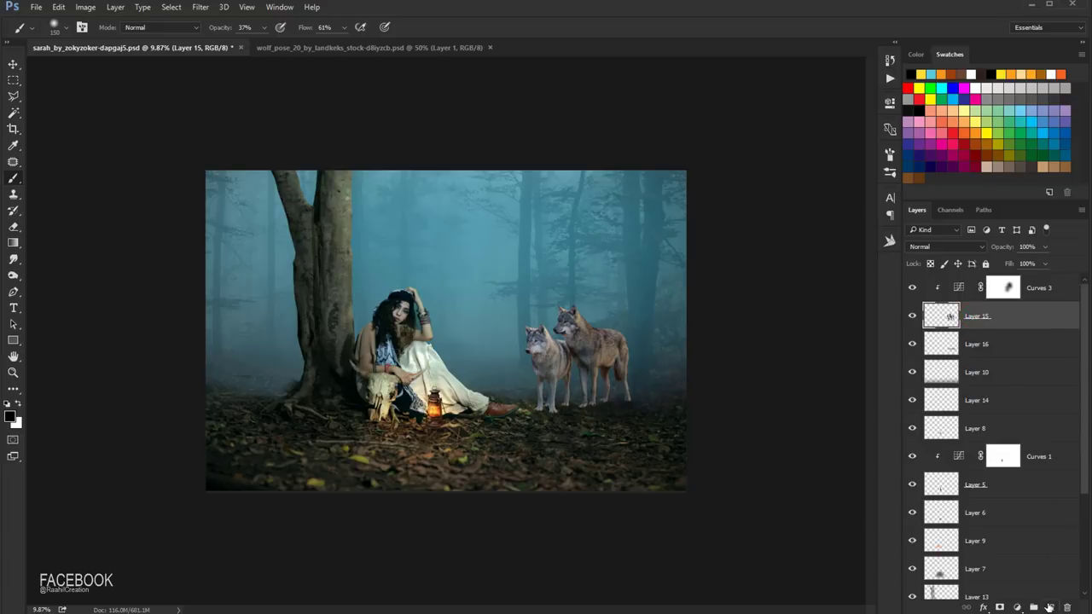
# Add Layer 17 clipped to Layer 15 for tinting, trying Soft Light before reverting to Normal
pyautogui.click(1049, 606)
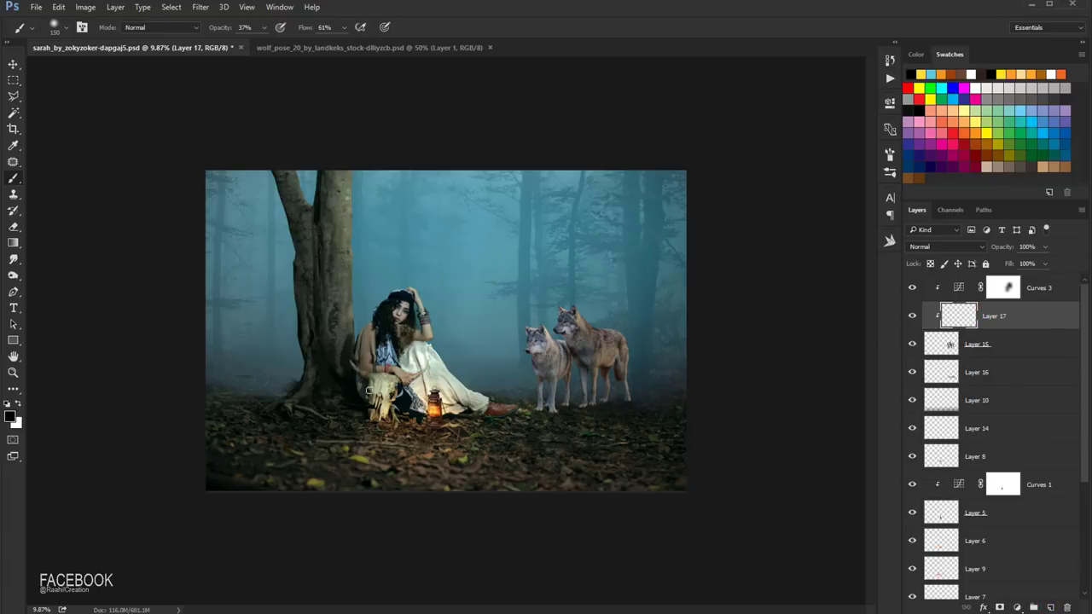
pyautogui.press(']')
pyautogui.press(']')
pyautogui.press(']')
pyautogui.scroll(2, 562, 390)
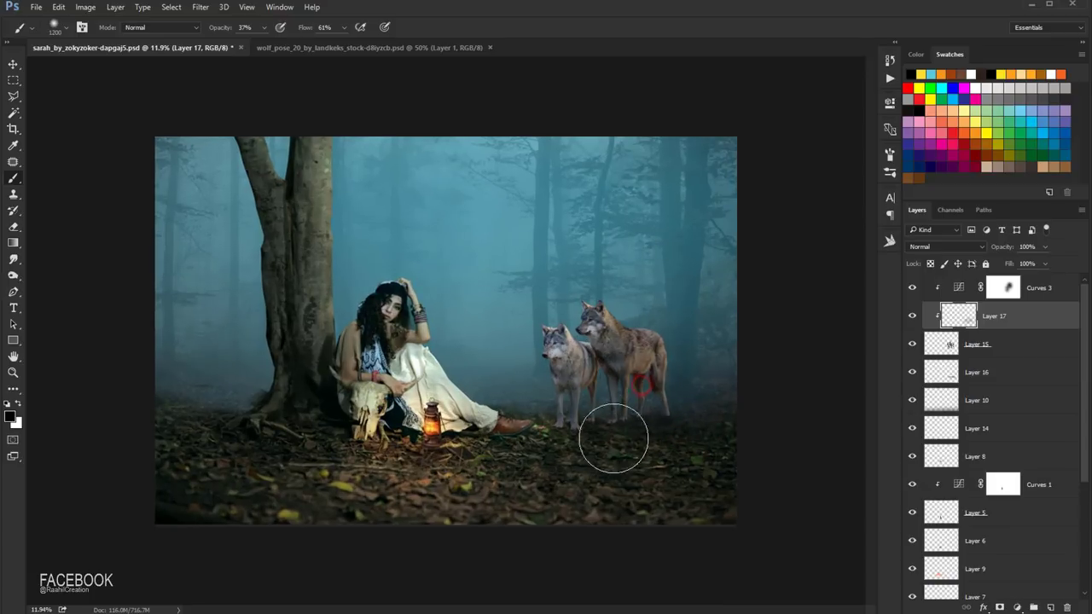
pyautogui.click(911, 248)
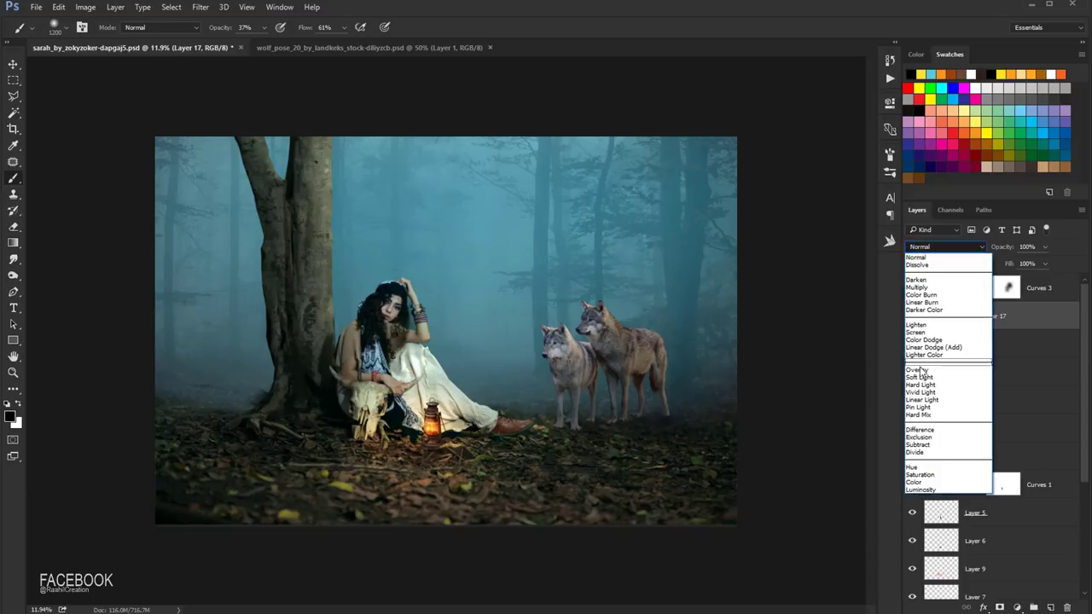
pyautogui.click(917, 375)
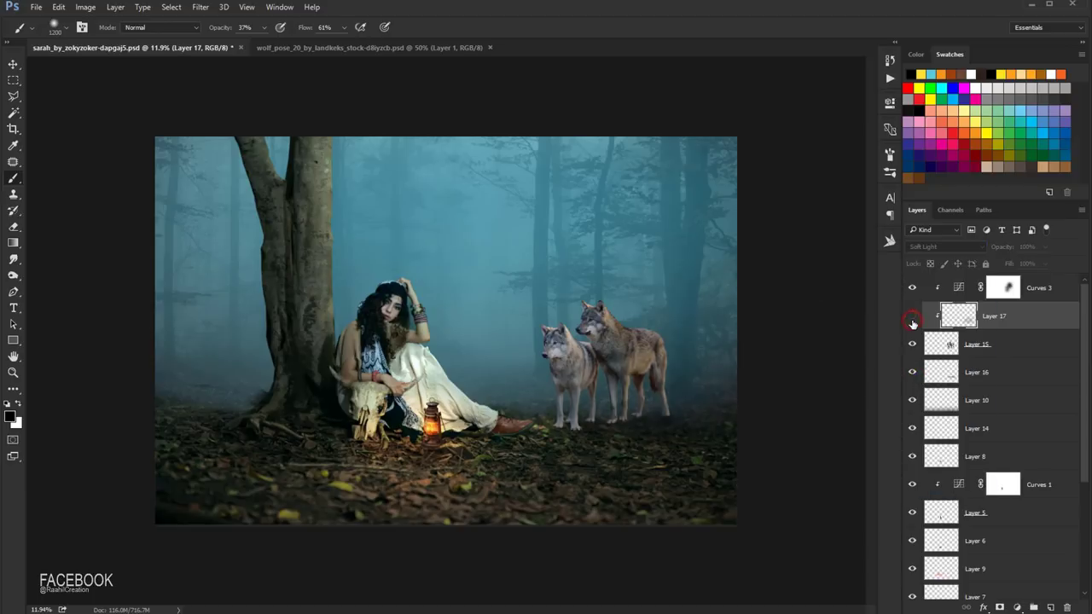
pyautogui.click(910, 328)
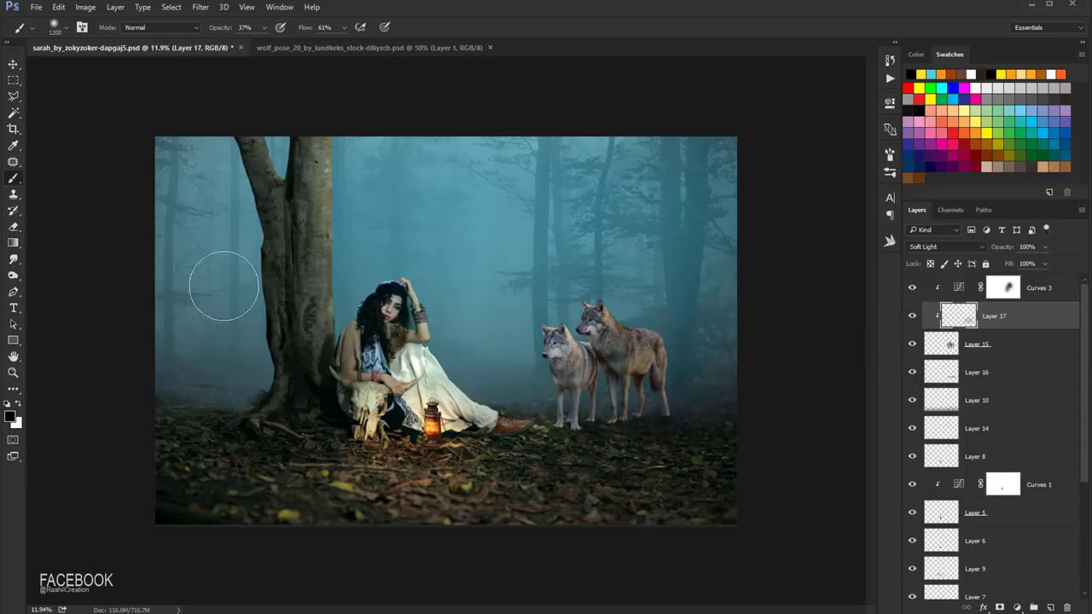
pyautogui.click(934, 247)
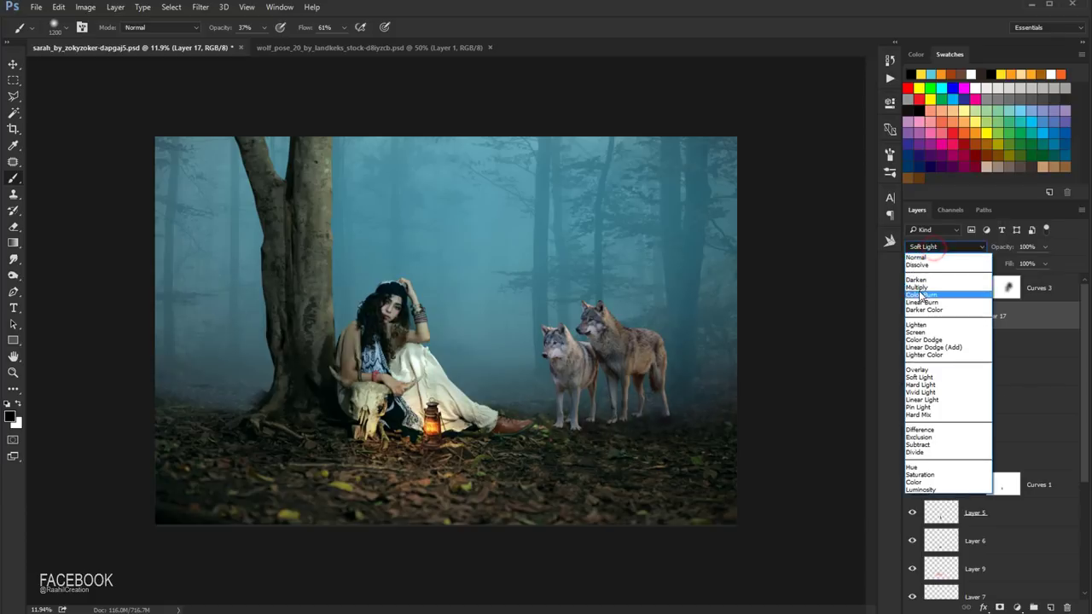
pyautogui.click(925, 255)
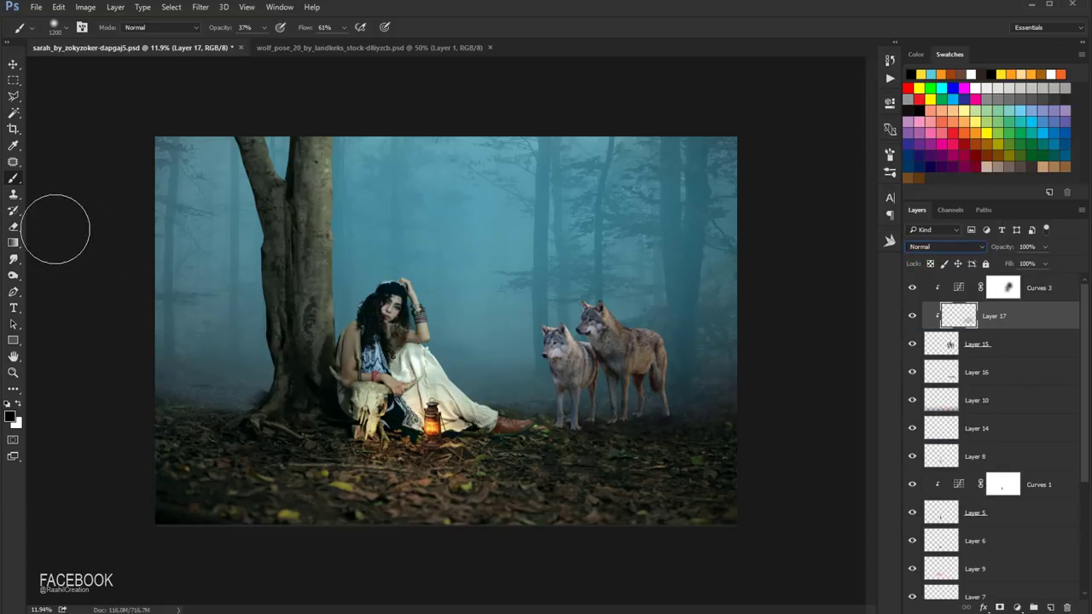
# Erase excess tint from parts of the wolves on Layer 17 and compare it toggled
pyautogui.click(13, 227)
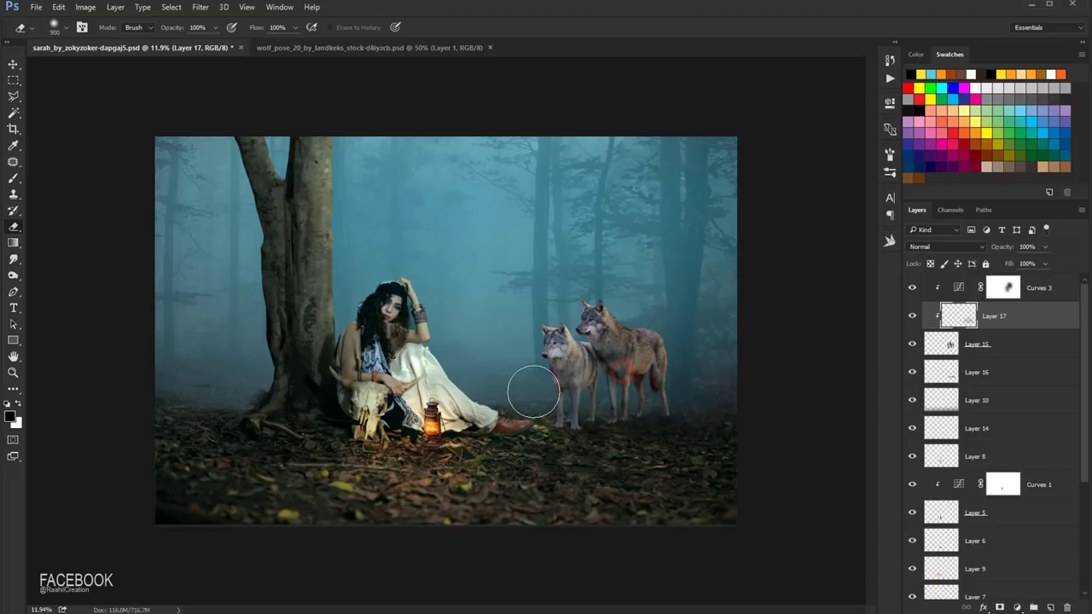
pyautogui.moveTo(580, 382)
pyautogui.mouseDown()
pyautogui.moveTo(639, 355)
pyautogui.moveTo(645, 368)
pyautogui.moveTo(619, 338)
pyautogui.mouseUp()
pyautogui.click(912, 320)
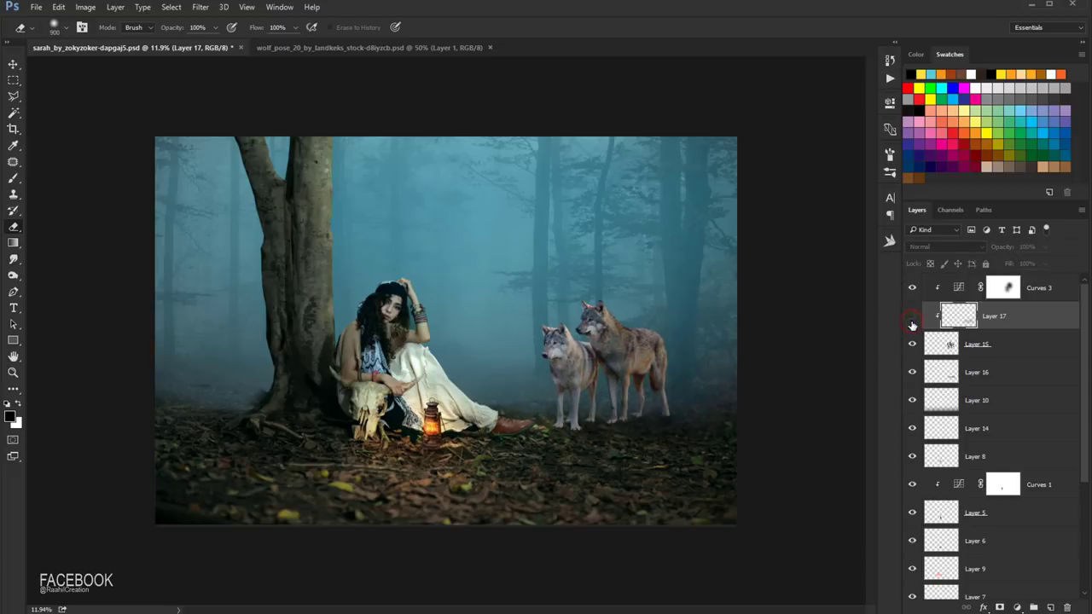
pyautogui.click(14, 65)
pyautogui.click(978, 344)
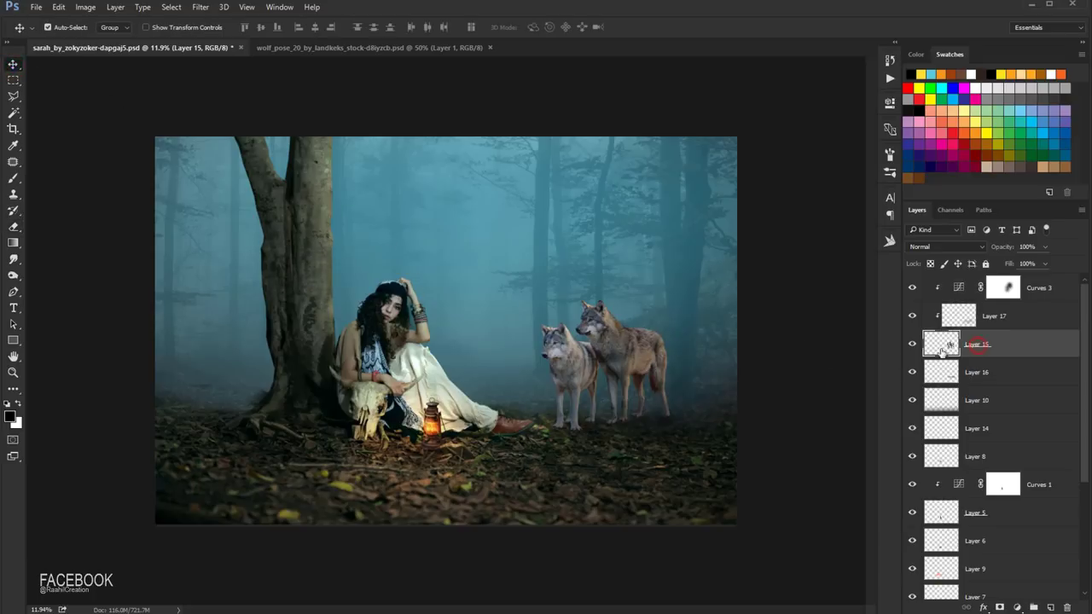
# Apply Levels to the wolves' Layer 15 with the midtone gamma at 0.91
pyautogui.hotkey('ctrl', 'l')
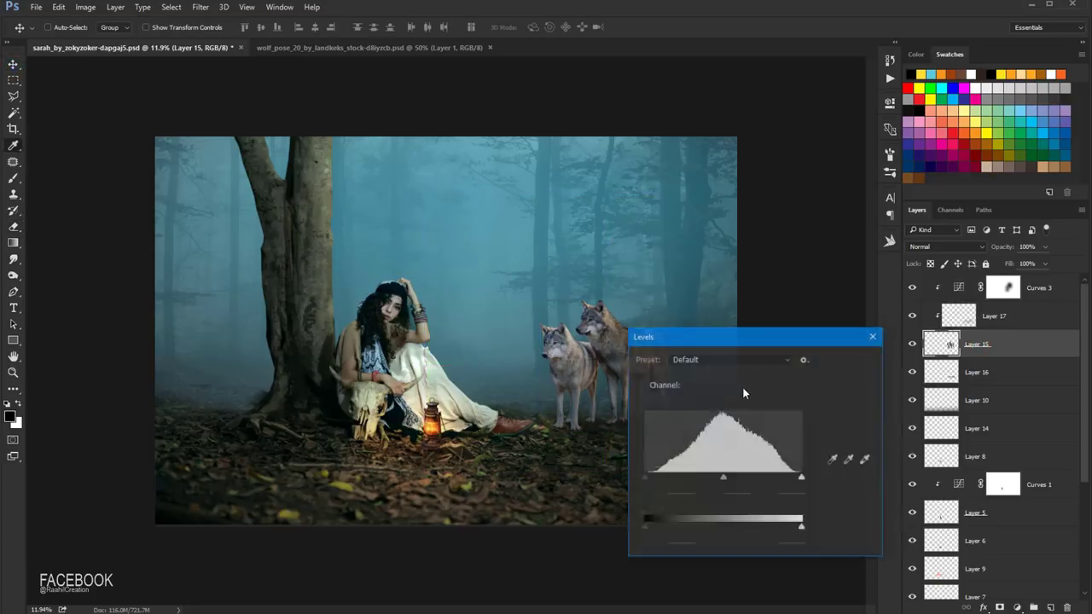
pyautogui.moveTo(710, 339); pyautogui.dragTo(763, 327)
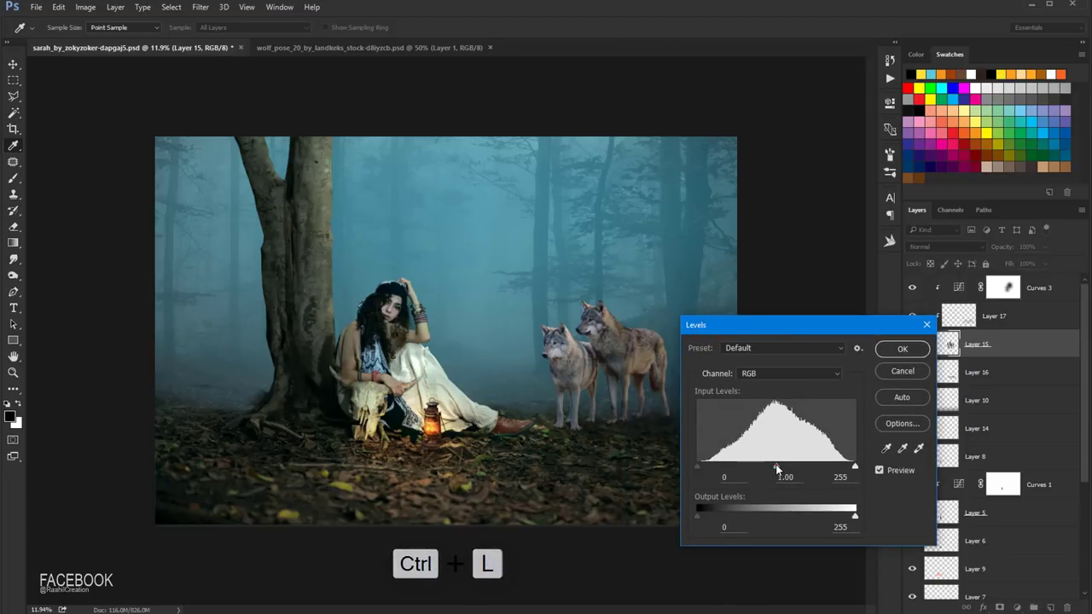
pyautogui.moveTo(776, 466); pyautogui.dragTo(785, 469)
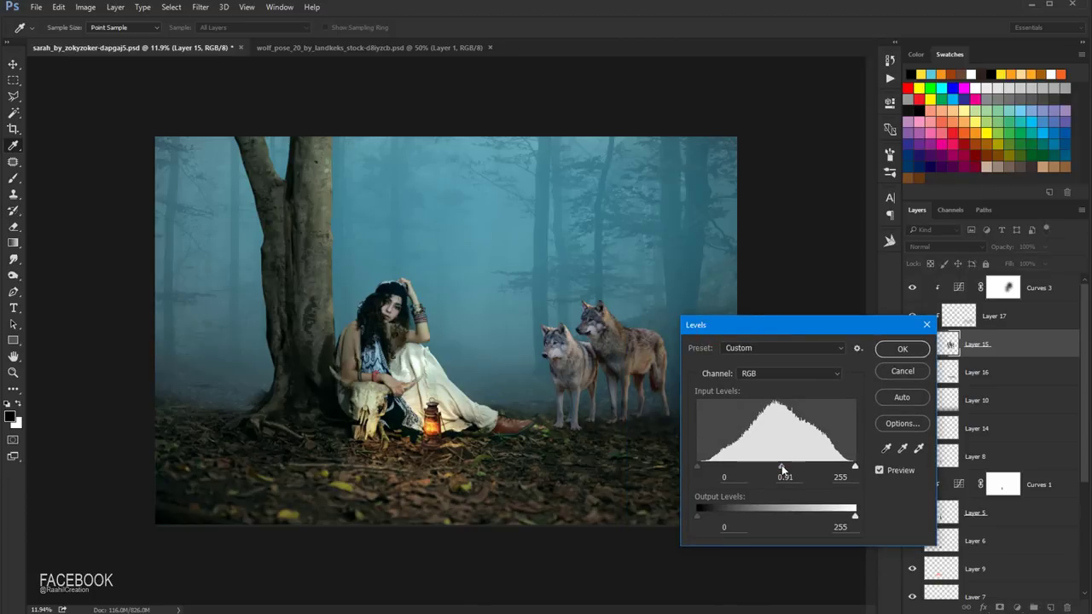
pyautogui.click(884, 355)
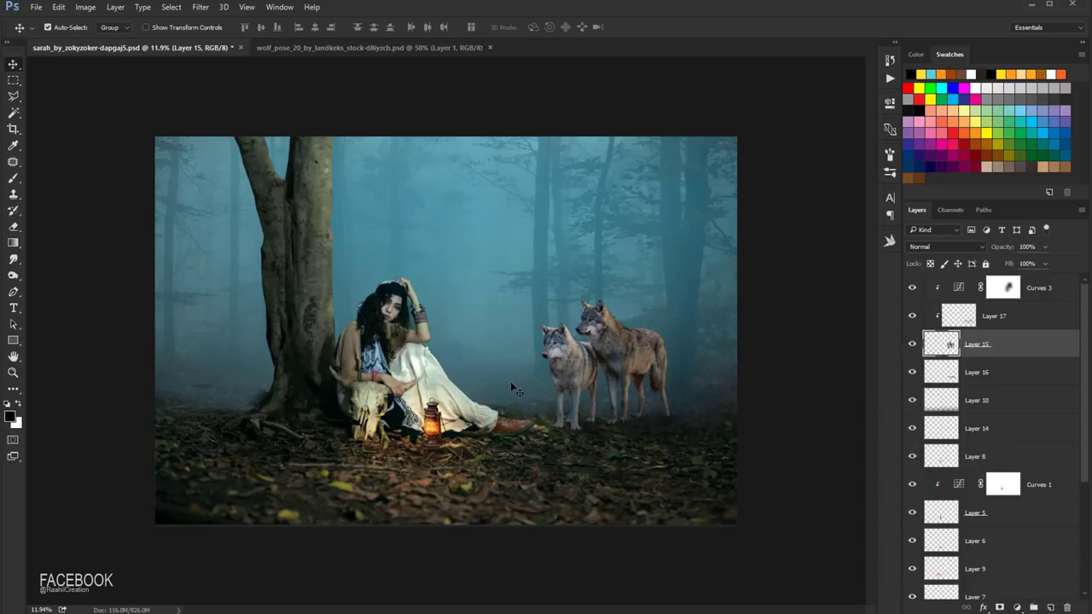
pyautogui.scroll(-3, 1044, 465)
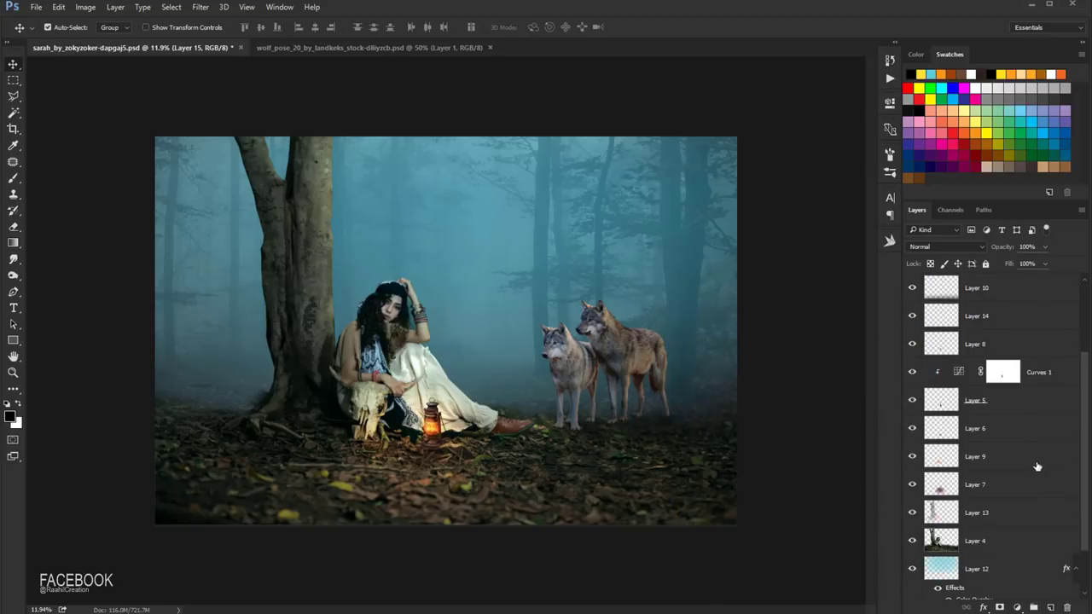
# Give Layer 4's shadows a Color Balance of +4/0/+8
pyautogui.click(979, 542)
pyautogui.hotkey('ctrl', 'b')
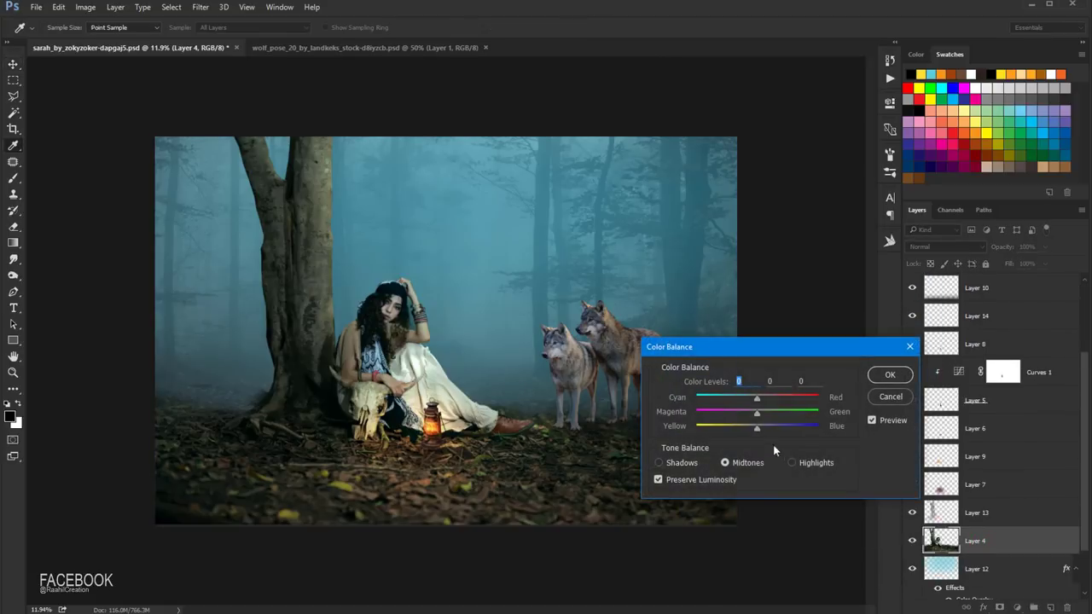
pyautogui.click(658, 462)
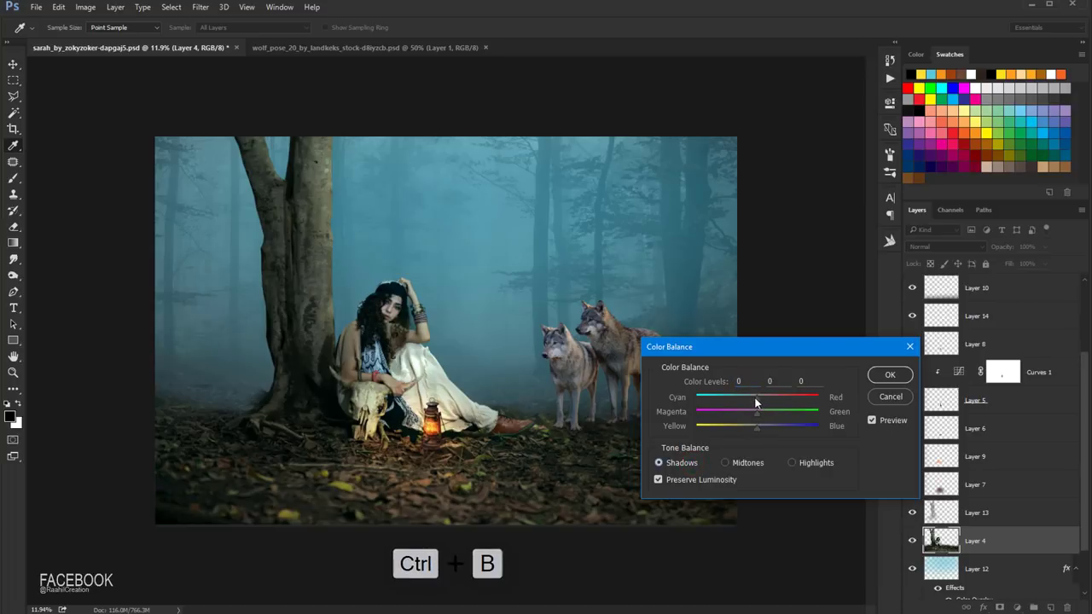
pyautogui.moveTo(755, 398); pyautogui.dragTo(754, 398)
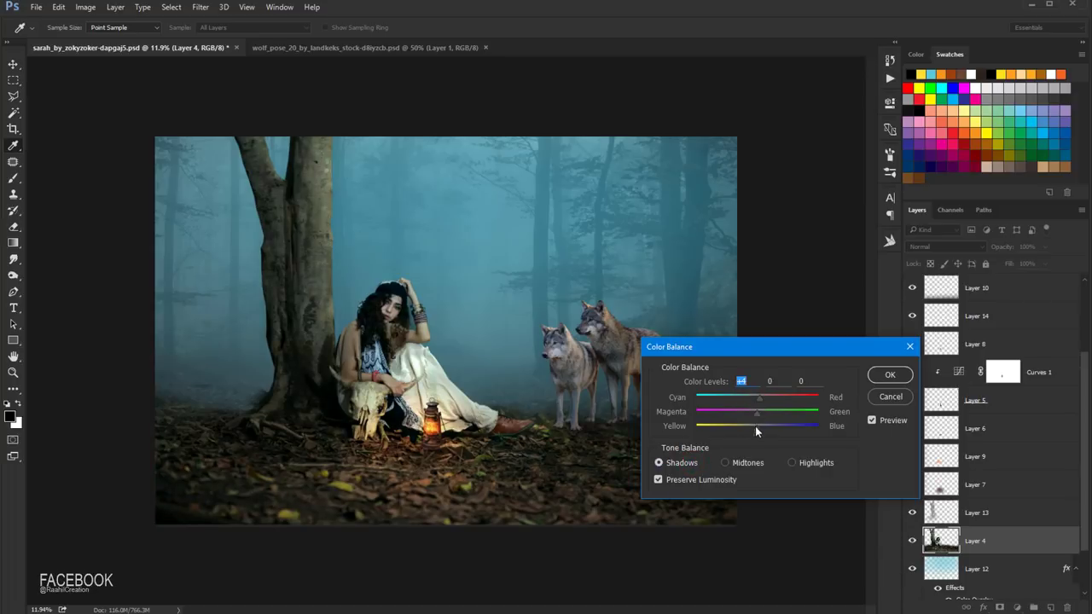
pyautogui.moveTo(755, 426); pyautogui.dragTo(758, 427)
pyautogui.moveTo(763, 428); pyautogui.dragTo(762, 429)
pyautogui.click(880, 378)
# Return to the Move tool and select Layer 10 in the Layers panel
pyautogui.press('v')
pyautogui.scroll(-1, 600, 339)
pyautogui.scroll(1, 527, 288)
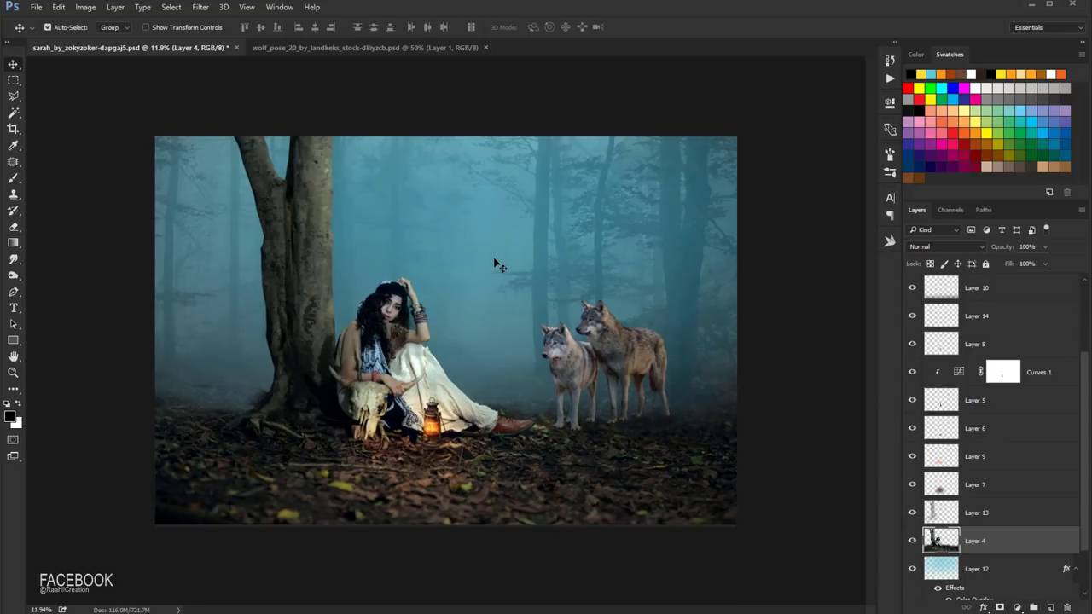
pyautogui.scroll(1, 494, 264)
pyautogui.scroll(-1, 495, 265)
pyautogui.click(1001, 292)
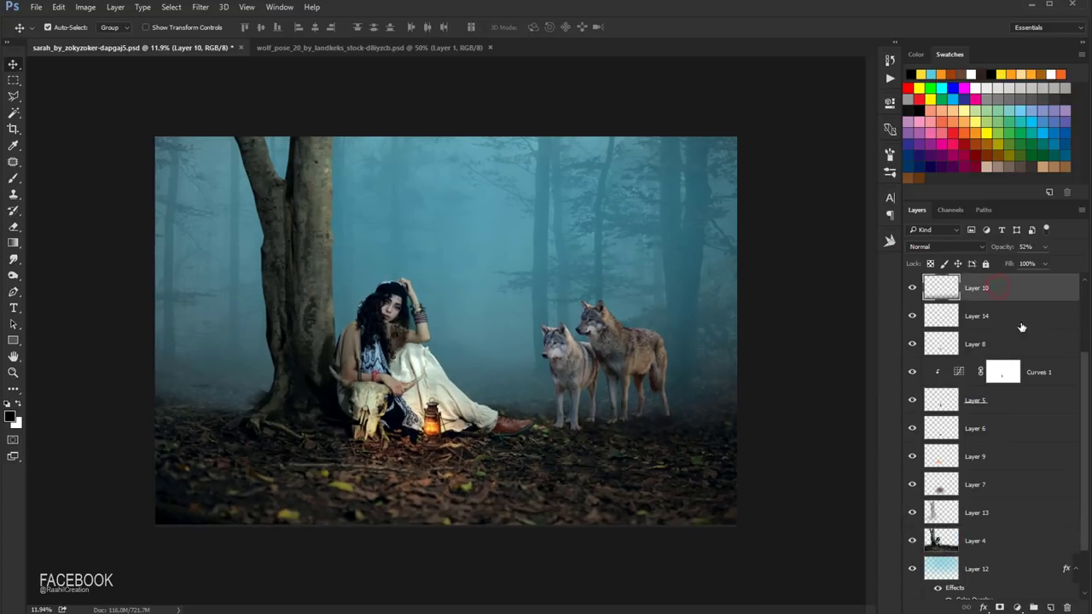
pyautogui.scroll(2, 1010, 316)
pyautogui.scroll(2, 1015, 325)
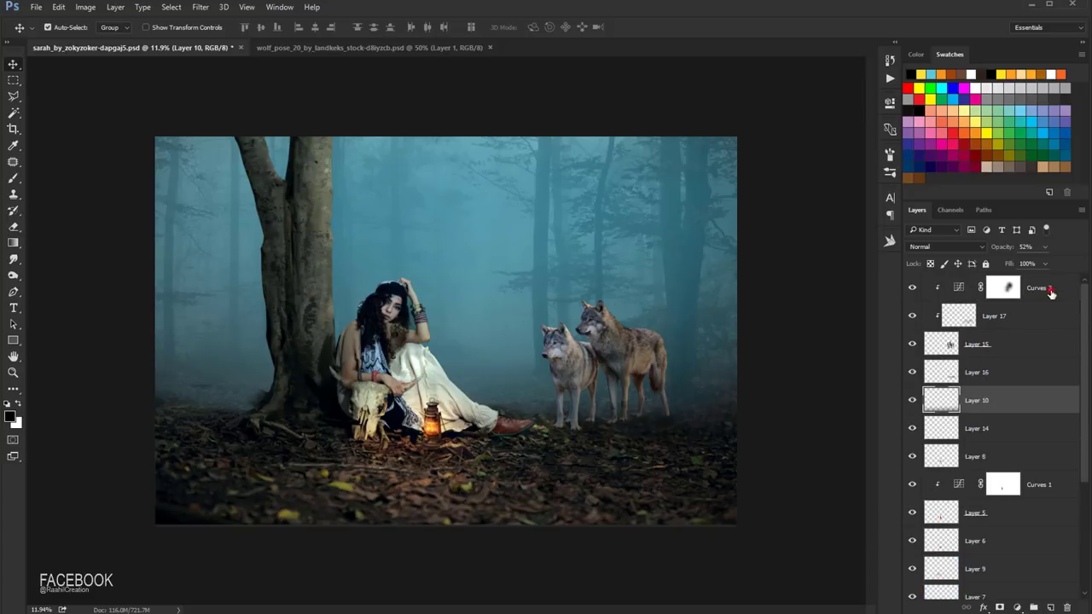
# Add a new empty layer above Curves 3 and load a 2200 px brush with teal sampled from the image
pyautogui.click(1050, 292)
pyautogui.click(1051, 607)
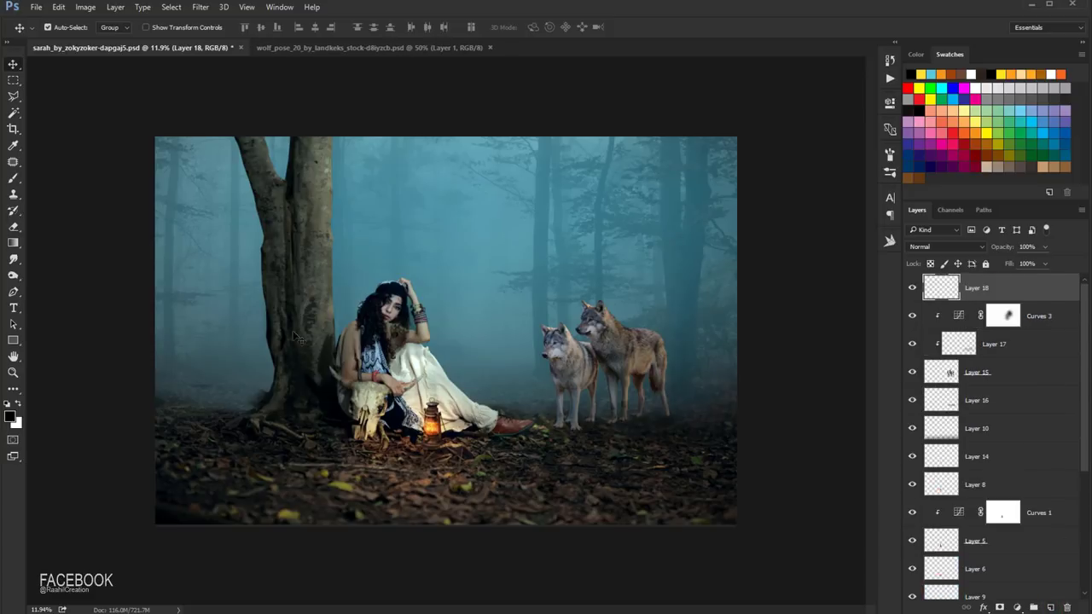
pyautogui.click(13, 177)
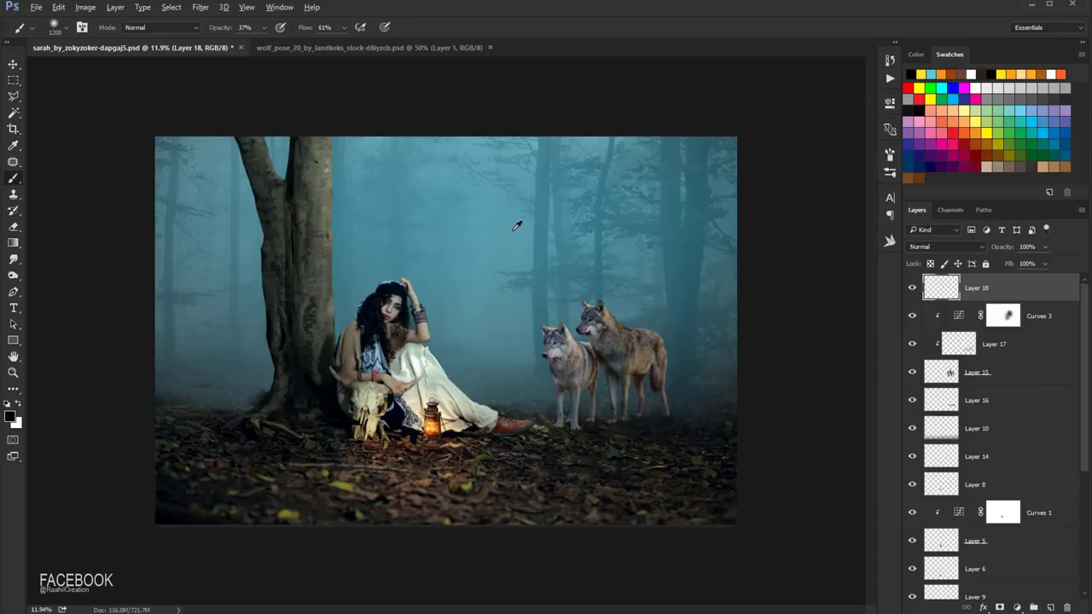
pyautogui.keyDown('alt'); pyautogui.click(516, 226); pyautogui.keyUp('alt')
pyautogui.scroll(-1, 273, 426)
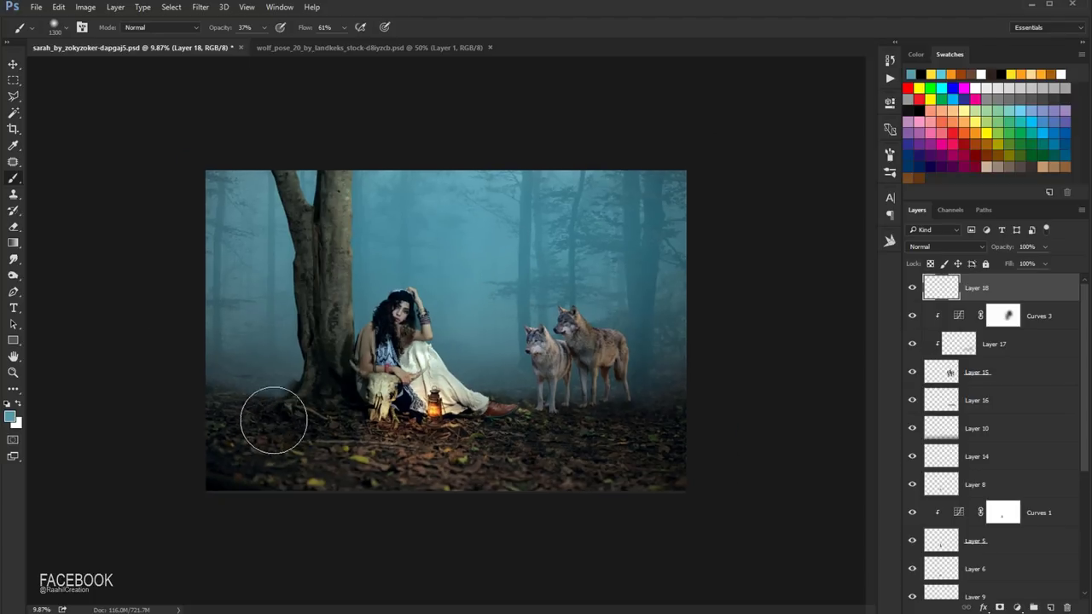
pyautogui.press(']')
pyautogui.press(']')
pyautogui.press(']')
pyautogui.press(']')
pyautogui.press(']')
pyautogui.press(']')
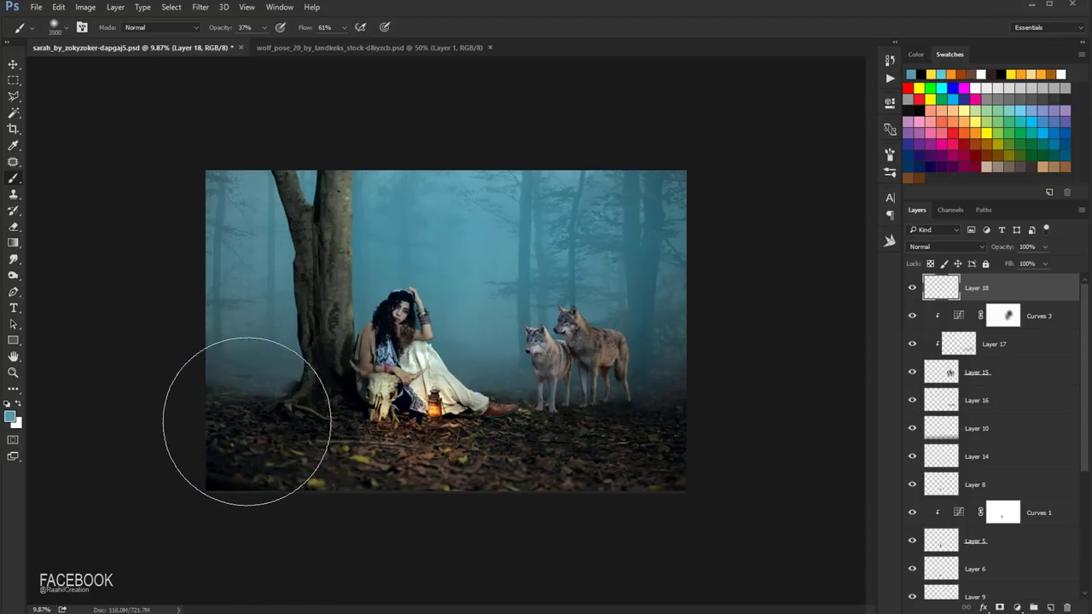
# Dab teal fog over the tree base, the lower-left ground, the wolves' feet and the lantern area
pyautogui.click(249, 422)
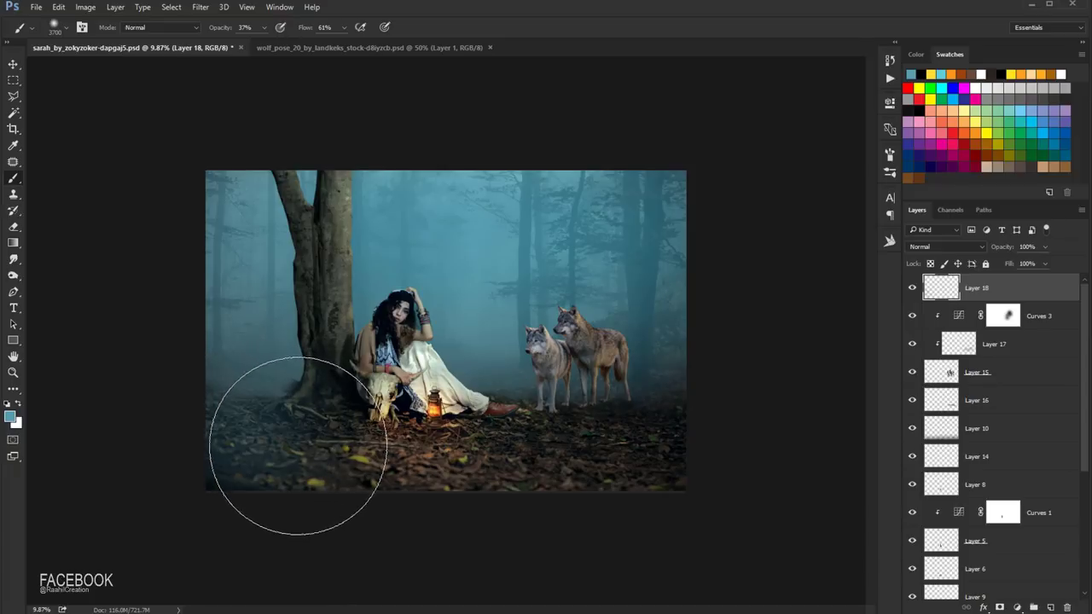
pyautogui.click(332, 453)
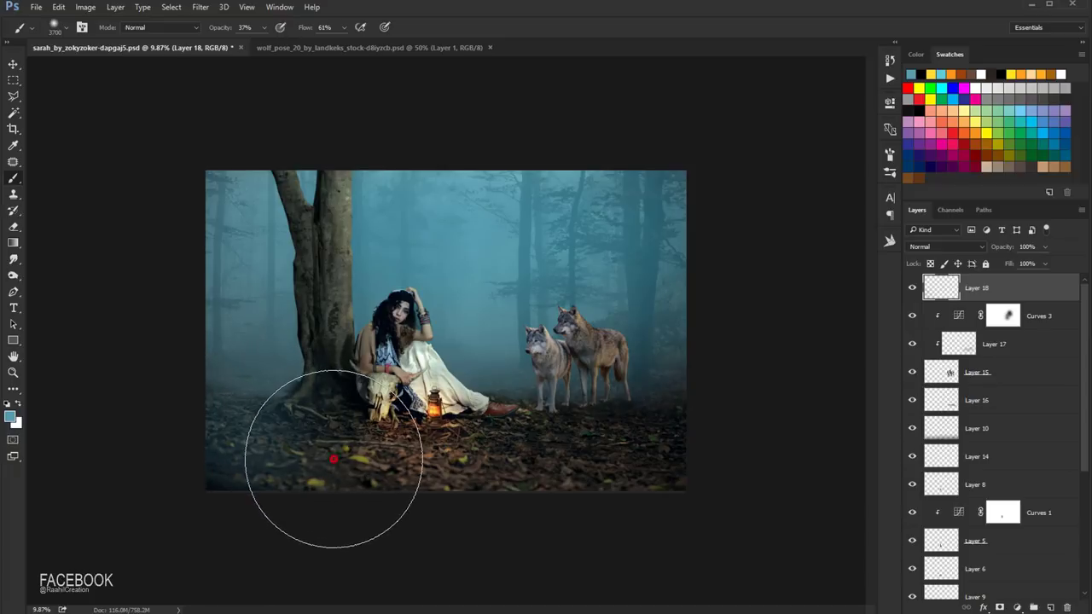
pyautogui.click(250, 312)
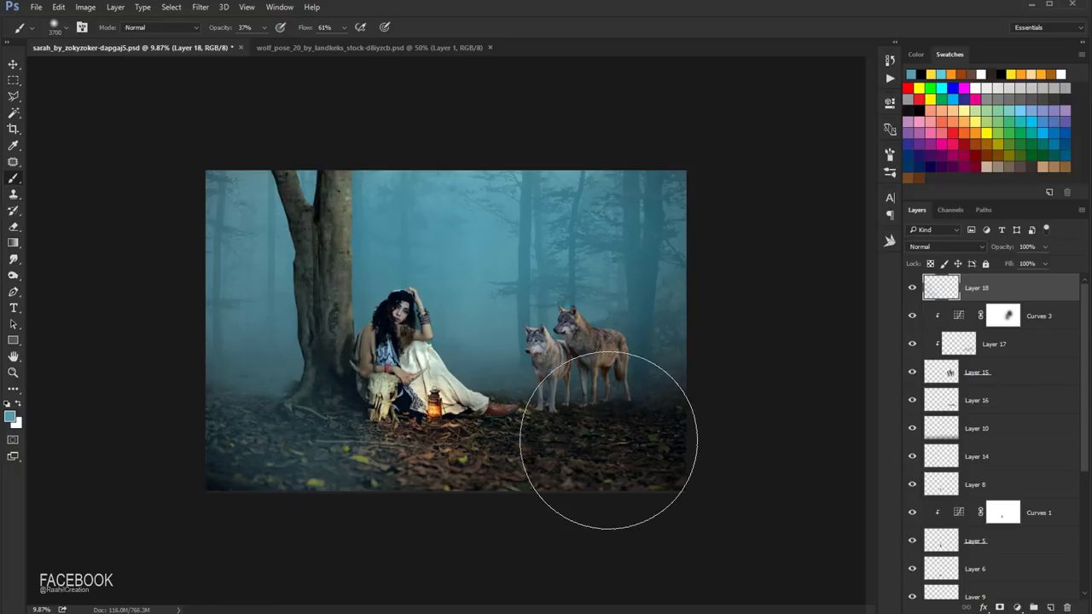
pyautogui.click(650, 426)
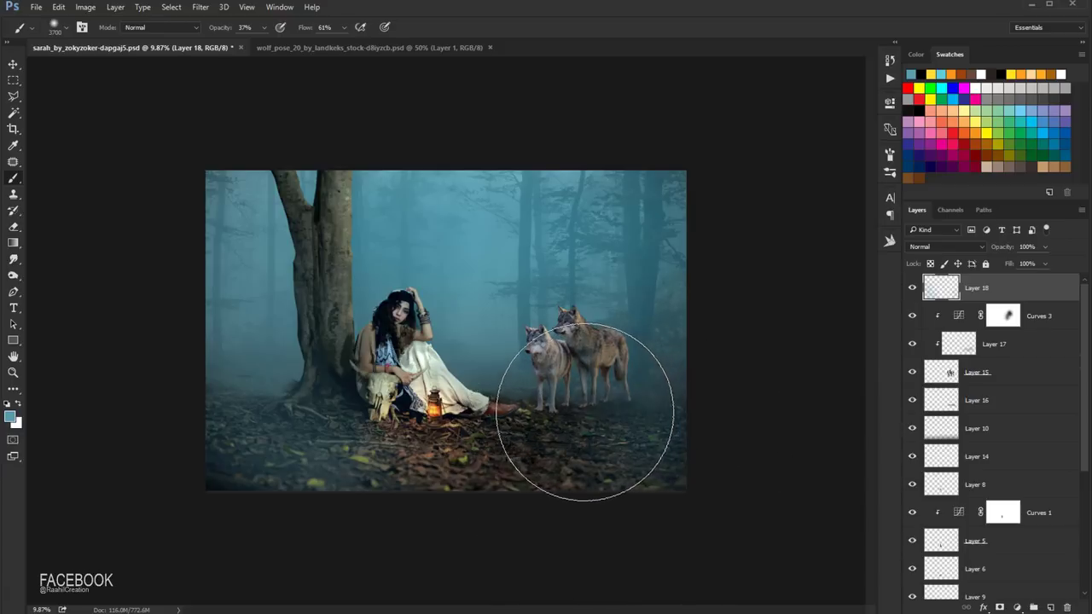
pyautogui.click(556, 402)
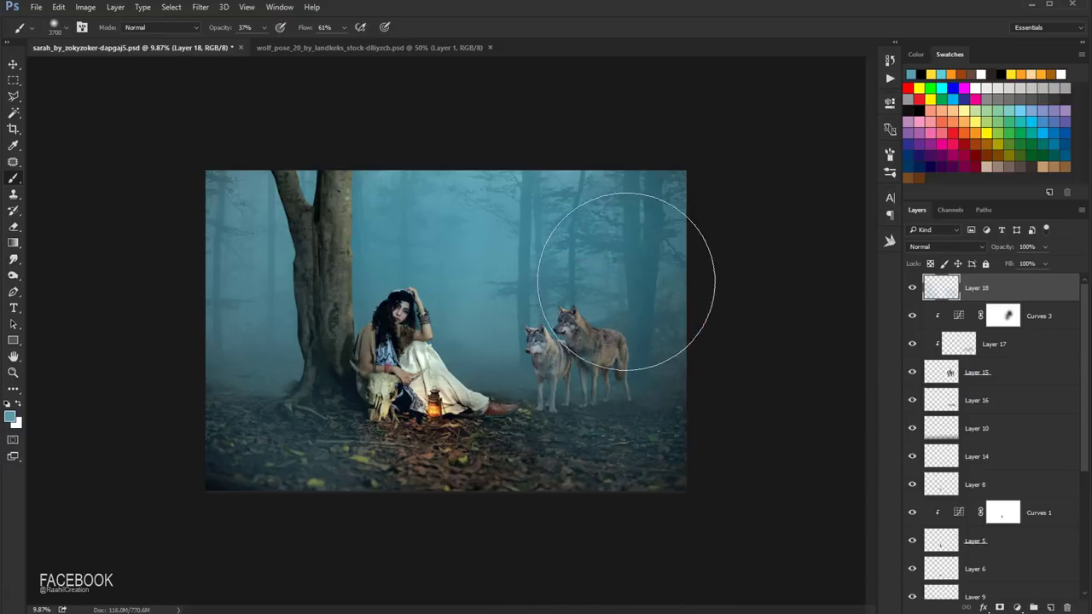
pyautogui.click(488, 470)
# Undo the last three fog strokes and repaint lighter haze around the wolves and tree trunk
pyautogui.hotkey('ctrl', 'alt', 'z')
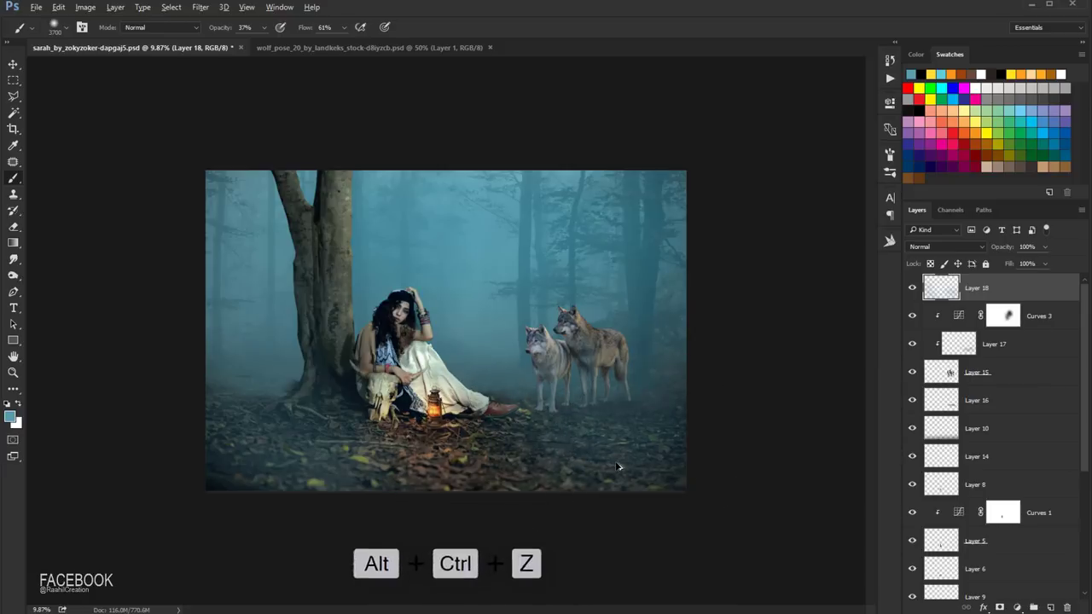
pyautogui.hotkey('ctrl', 'alt', 'z')
pyautogui.hotkey('ctrl', 'alt', 'z')
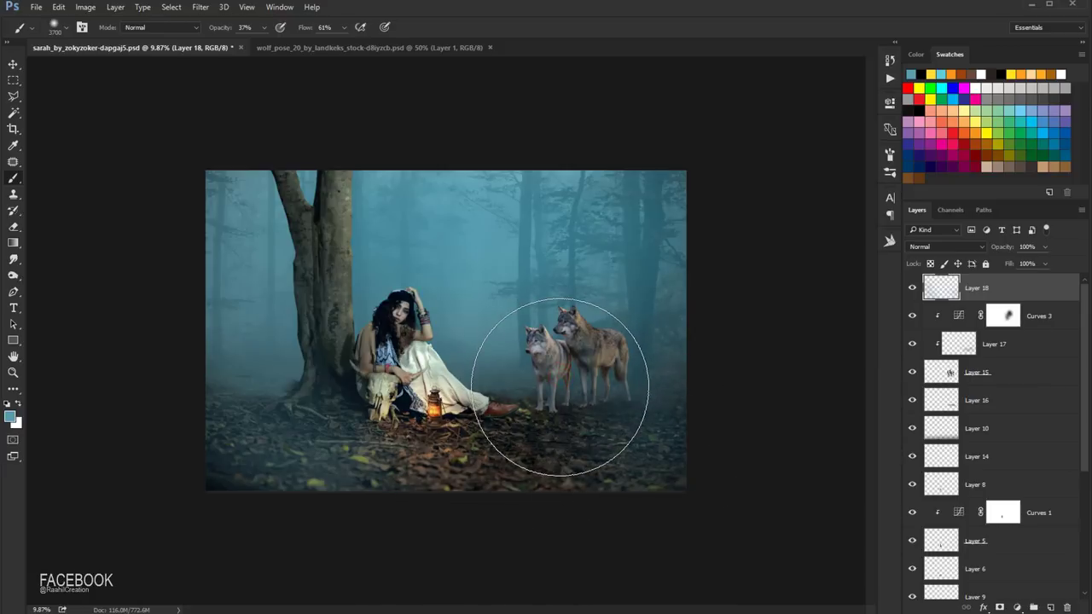
pyautogui.hotkey('ctrl', 'alt', 'z')
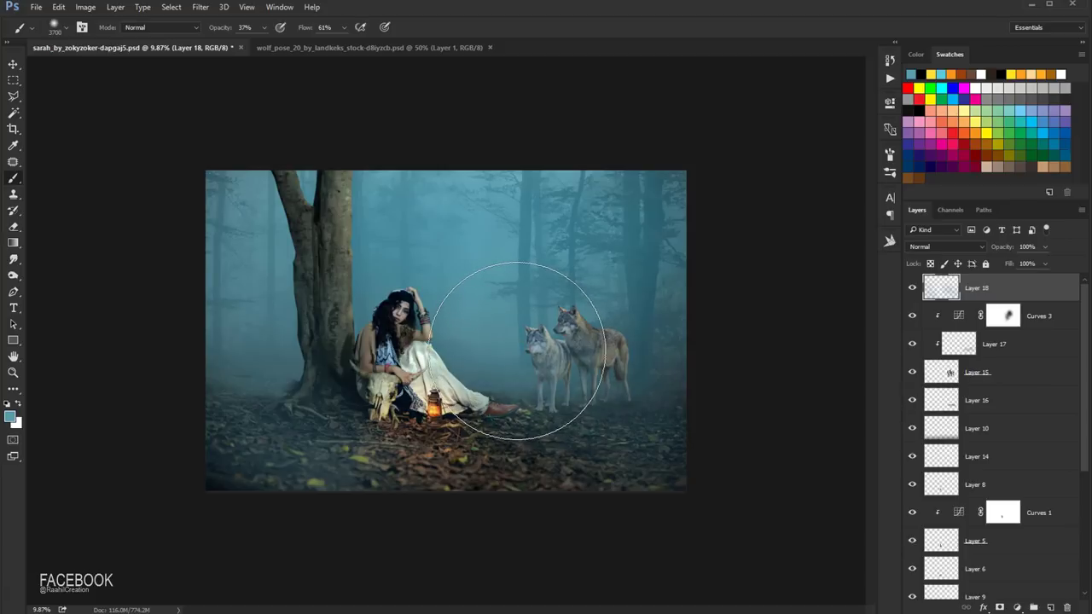
pyautogui.click(661, 404)
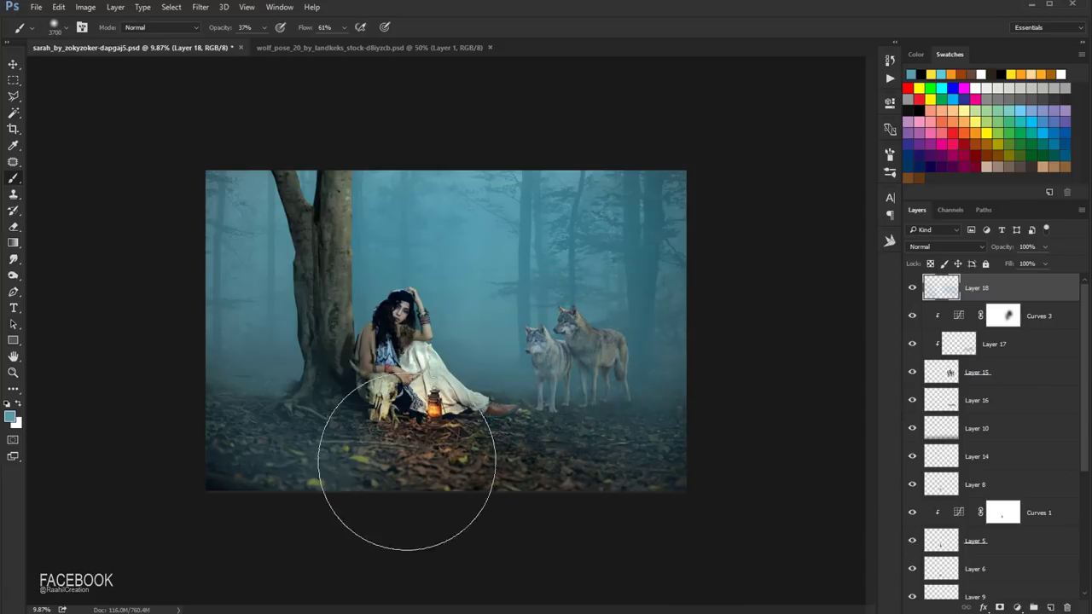
pyautogui.click(254, 356)
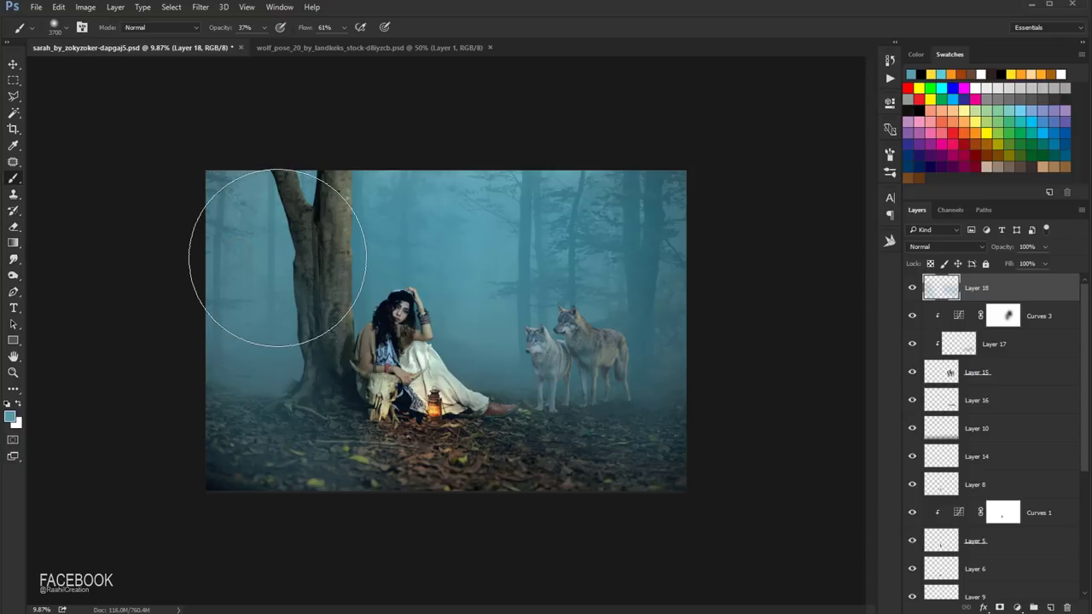
pyautogui.click(316, 209)
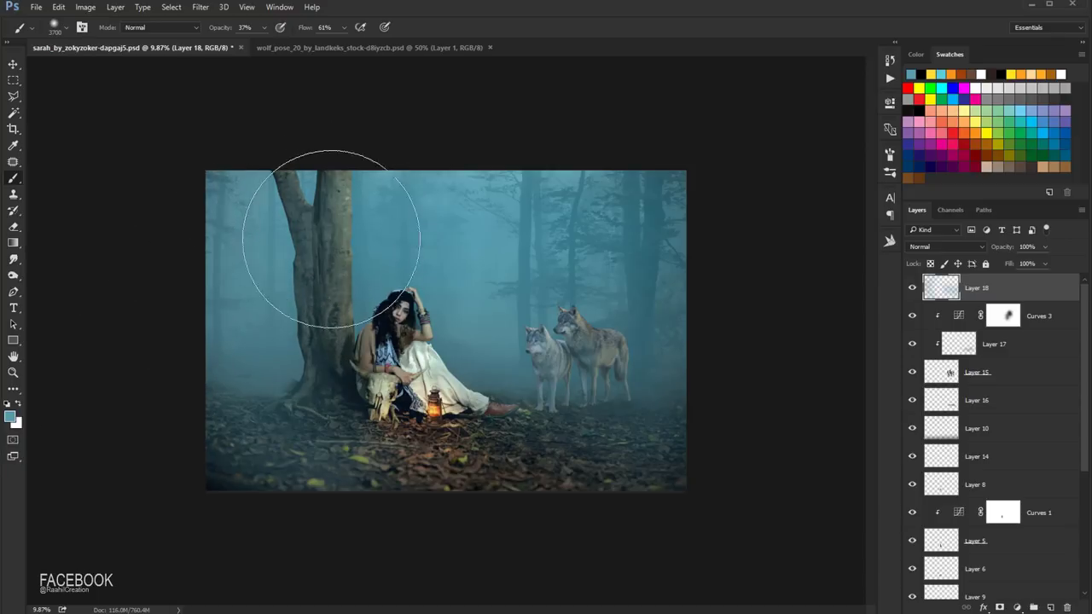
# Haze the lower trunk, the lower-left corner and the foreground leaves around the skull and lantern
pyautogui.press('[')
pyautogui.press('[')
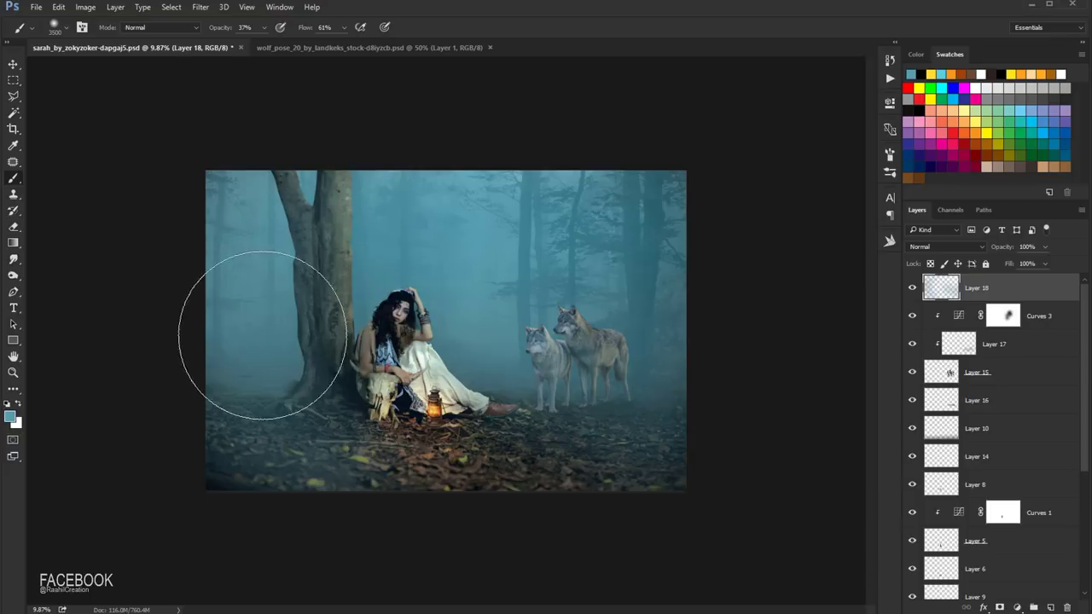
pyautogui.click(360, 350)
pyautogui.press(']')
pyautogui.press(']')
pyautogui.press(']')
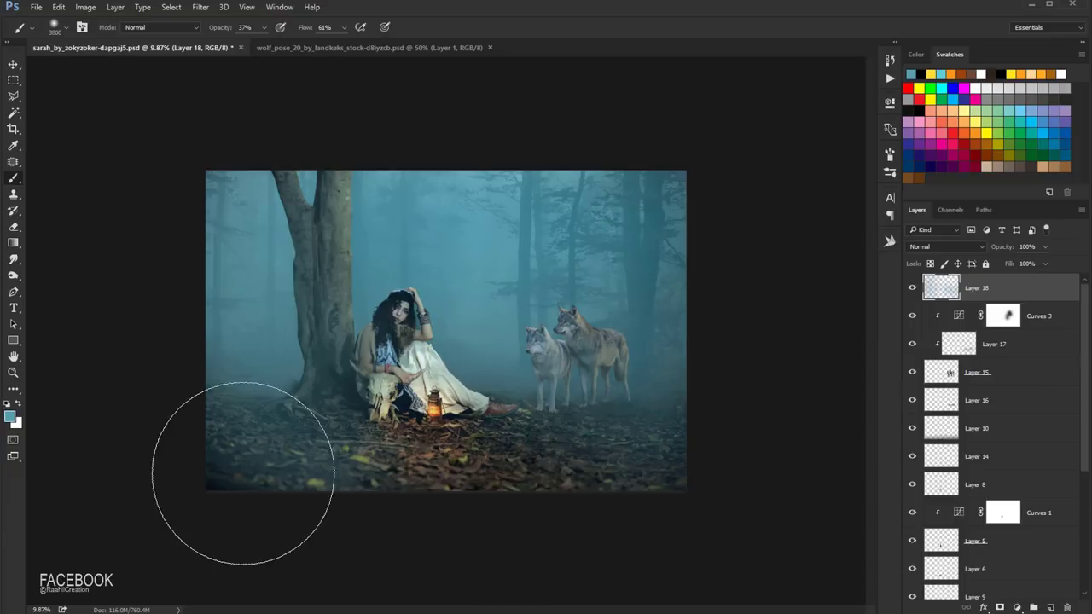
pyautogui.click(224, 473)
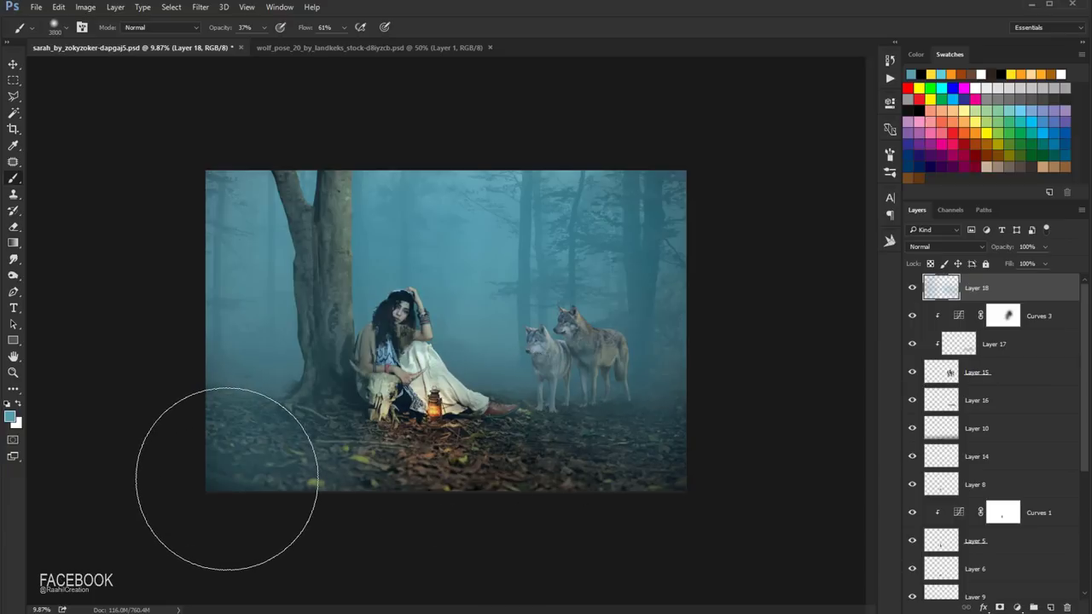
pyautogui.click(442, 457)
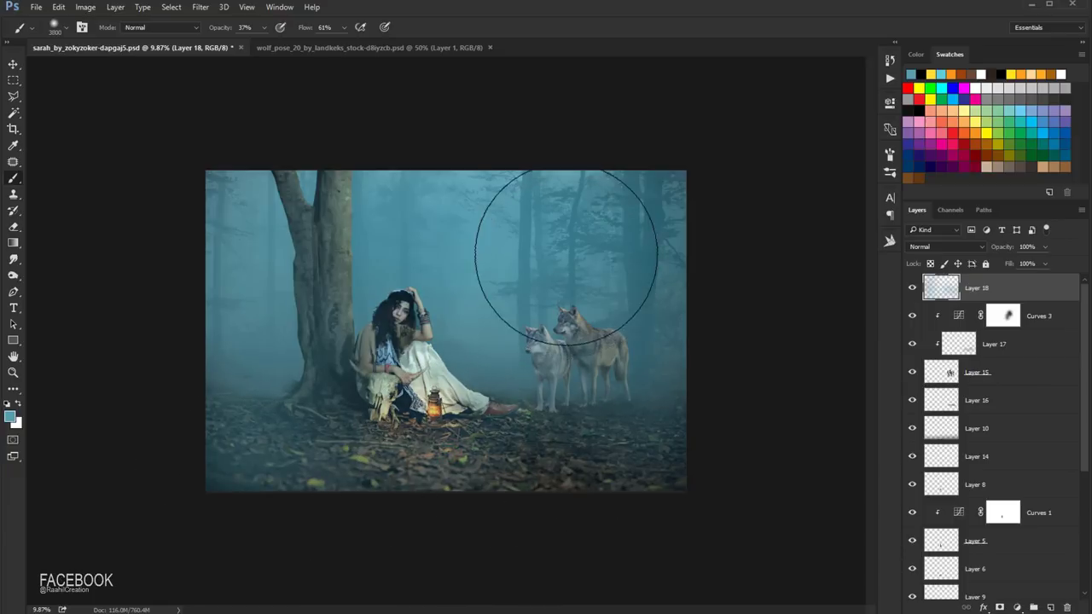
pyautogui.click(522, 455)
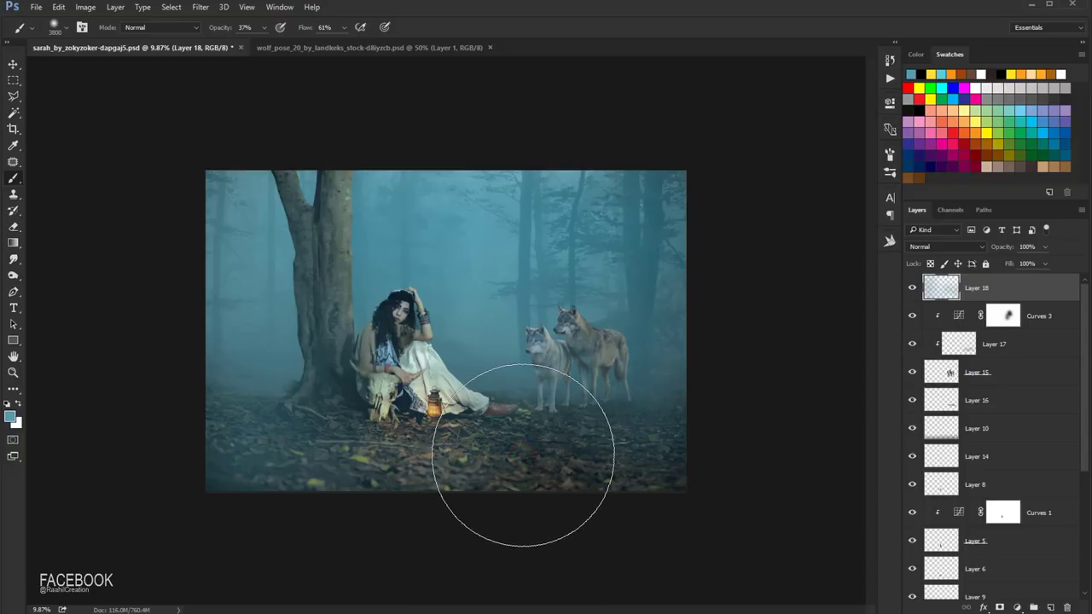
pyautogui.click(405, 457)
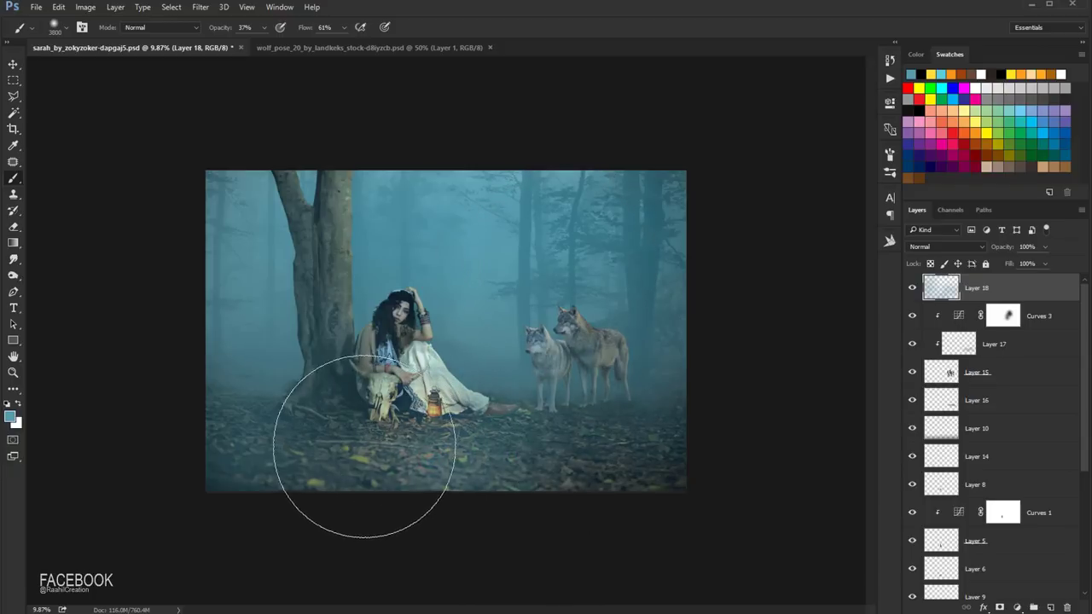
pyautogui.click(13, 228)
# Lower the fog layer to 79% opacity and lightly erase fog from the lantern-lit ground
pyautogui.scroll(1, 470, 367)
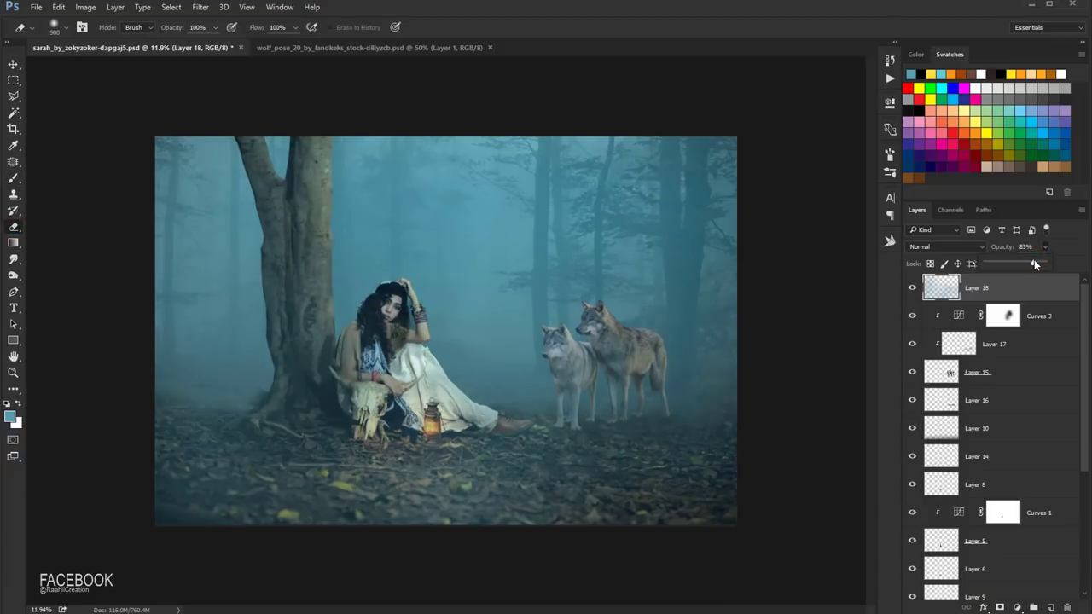
pyautogui.moveTo(1034, 265); pyautogui.dragTo(1029, 265)
pyautogui.scroll(-1, 426, 366)
pyautogui.press(']')
pyautogui.press(']')
pyautogui.press(']')
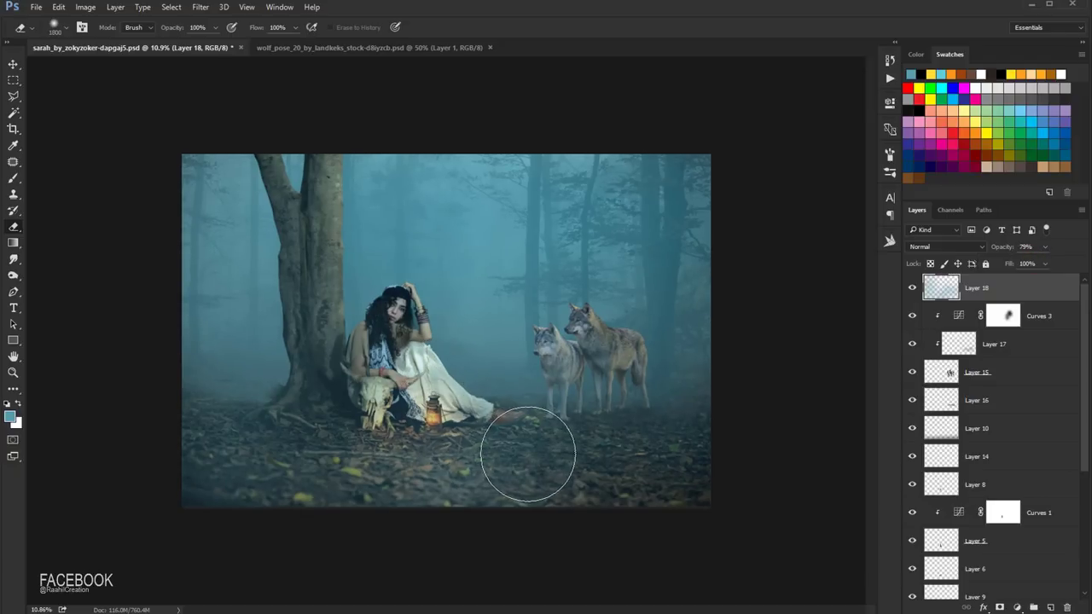
pyautogui.moveTo(528, 454); pyautogui.dragTo(391, 446)
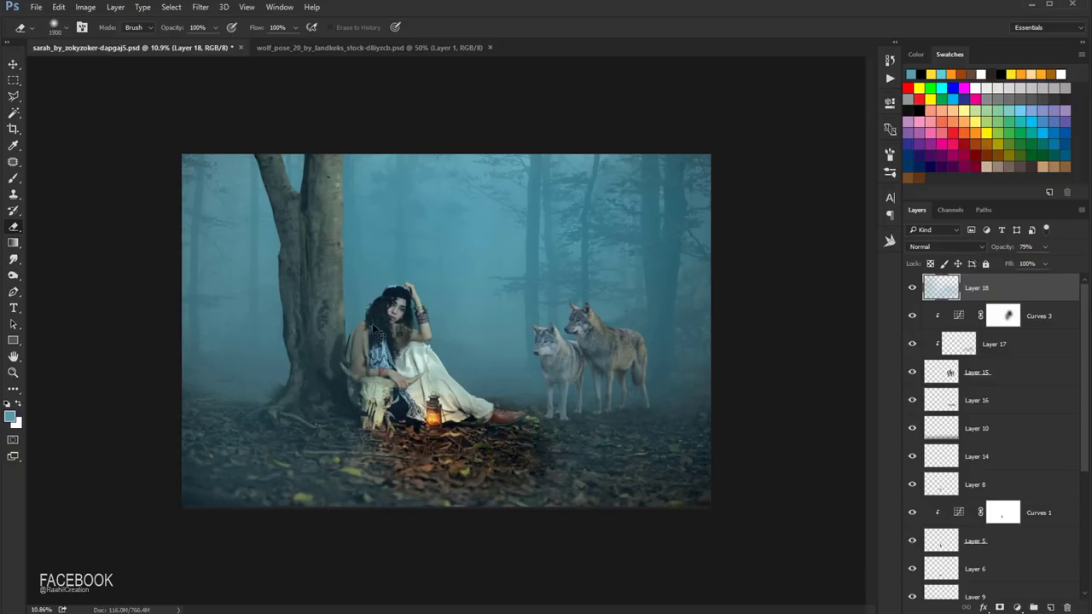
pyautogui.hotkey('ctrl', 'z')
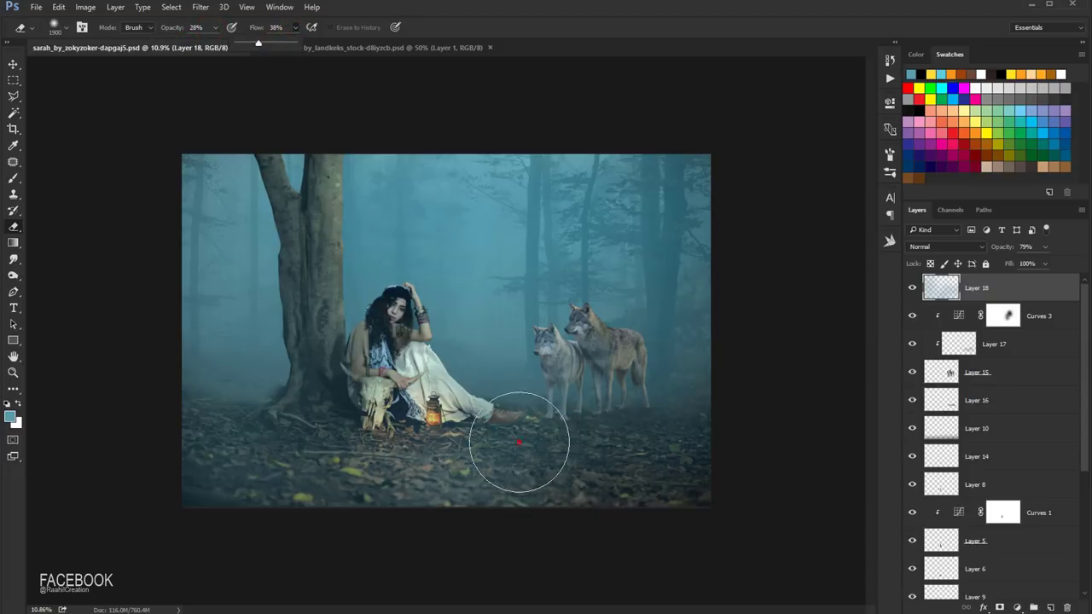
pyautogui.moveTo(540, 444); pyautogui.dragTo(317, 438)
pyautogui.moveTo(602, 477)
pyautogui.mouseDown()
pyautogui.moveTo(273, 476)
pyautogui.moveTo(519, 446)
pyautogui.moveTo(541, 463)
pyautogui.moveTo(570, 459)
pyautogui.moveTo(422, 448)
pyautogui.moveTo(305, 421)
pyautogui.moveTo(366, 451)
pyautogui.moveTo(329, 402)
pyautogui.moveTo(325, 334)
pyautogui.moveTo(310, 341)
pyautogui.moveTo(317, 170)
pyautogui.moveTo(334, 390)
pyautogui.moveTo(366, 354)
pyautogui.moveTo(327, 426)
pyautogui.moveTo(427, 429)
pyautogui.moveTo(428, 441)
pyautogui.moveTo(555, 437)
pyautogui.mouseUp()
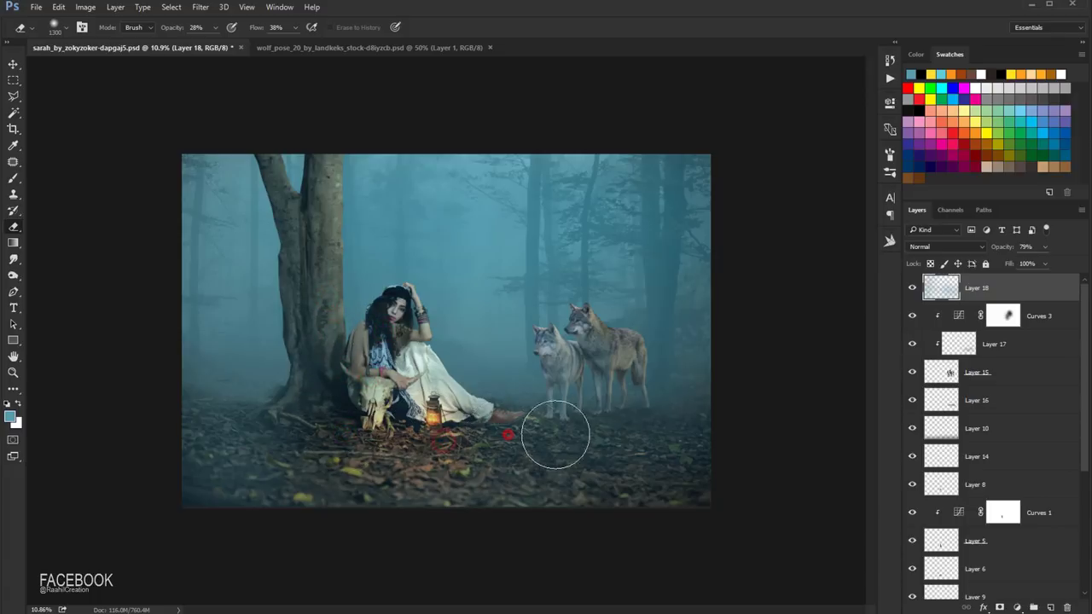
# Toggle the fog layer off and on to compare, then close the wolf_pose document
pyautogui.click(909, 291)
pyautogui.click(910, 290)
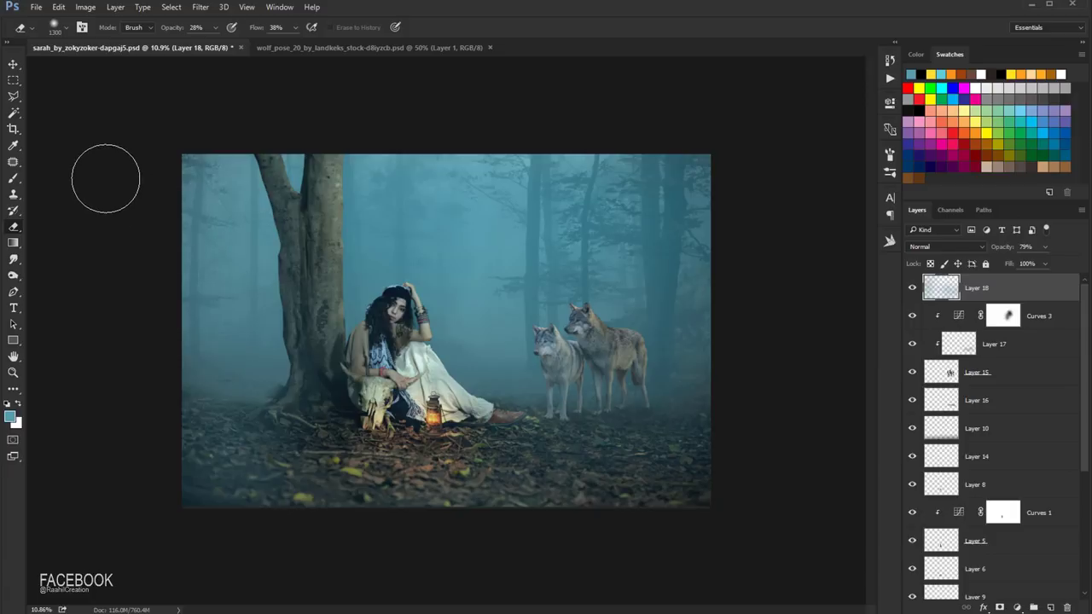
pyautogui.click(14, 64)
pyautogui.click(284, 53)
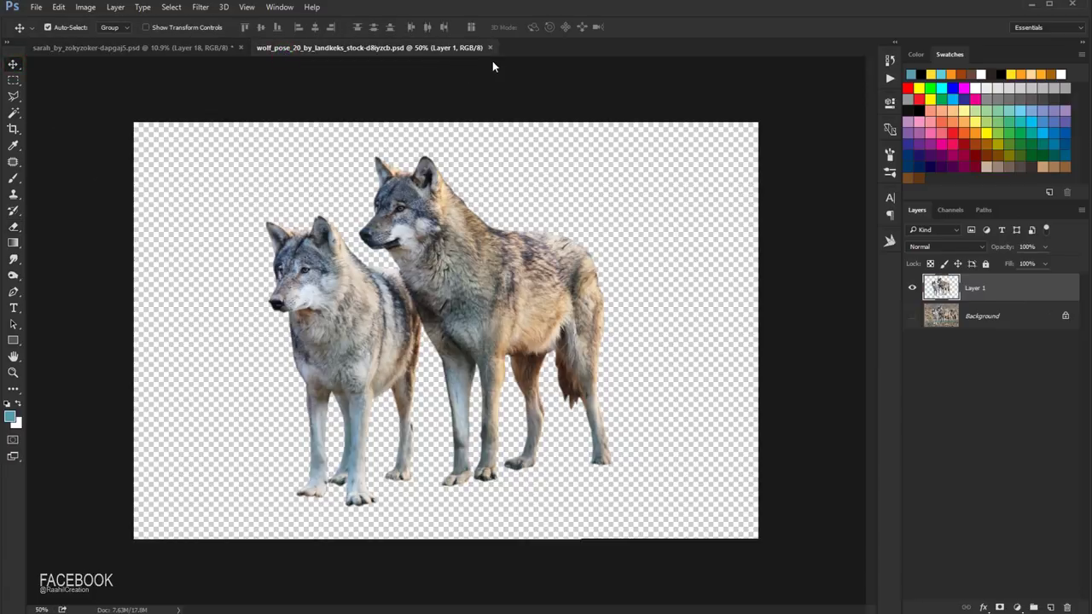
pyautogui.click(491, 47)
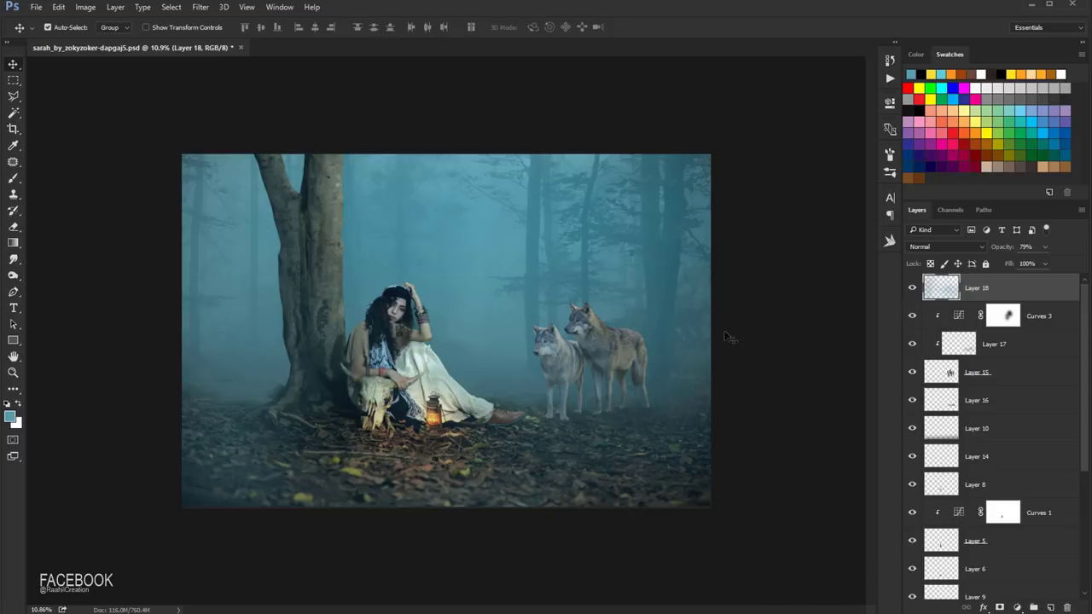
# Add a Color Lookup adjustment layer and step through the 3DLUT presets to FoggyNight.3DL
pyautogui.click(910, 289)
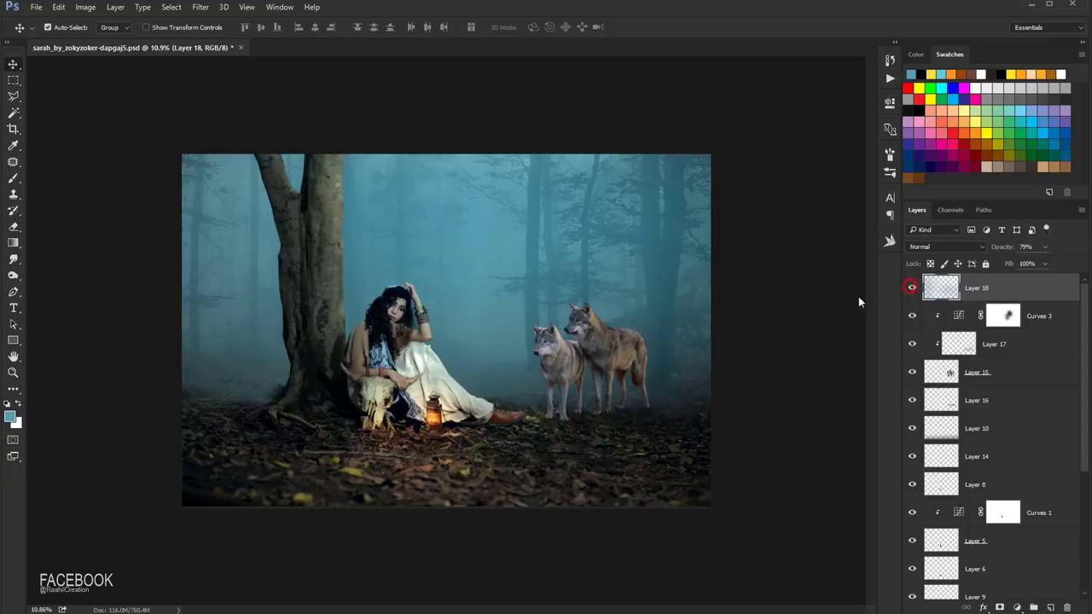
pyautogui.click(912, 288)
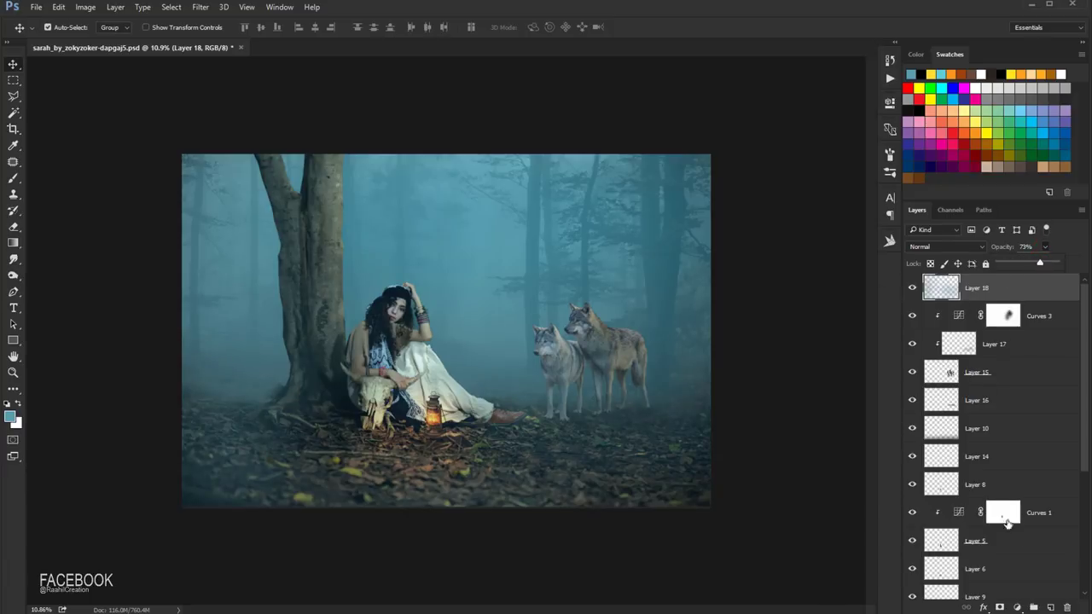
pyautogui.click(1017, 607)
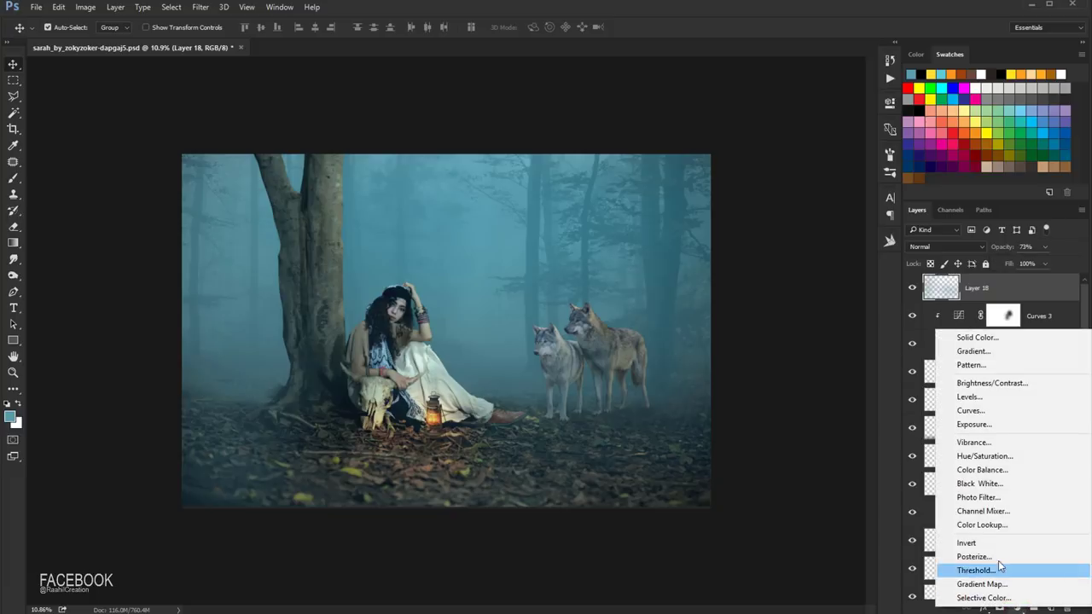
pyautogui.click(996, 524)
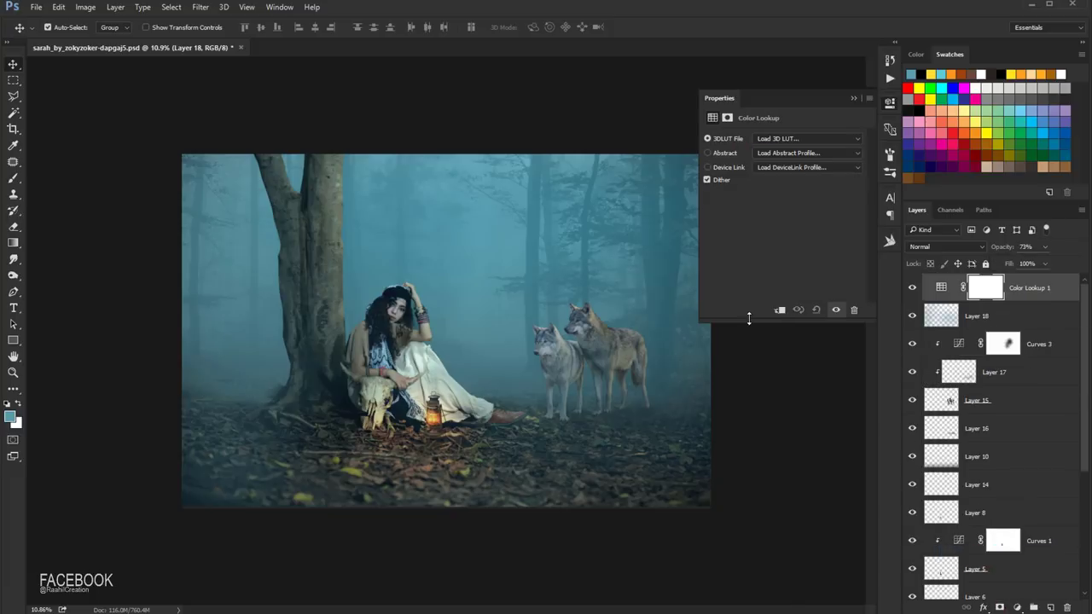
pyautogui.click(762, 144)
pyautogui.click(766, 187)
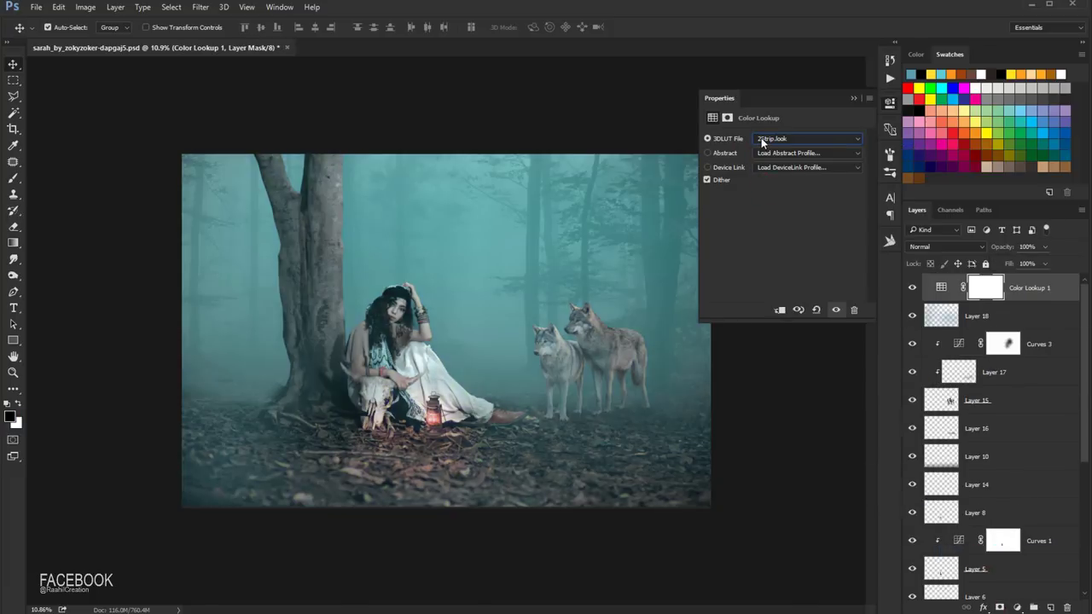
pyautogui.press('Down')
pyautogui.press('Down')
pyautogui.press('Down')
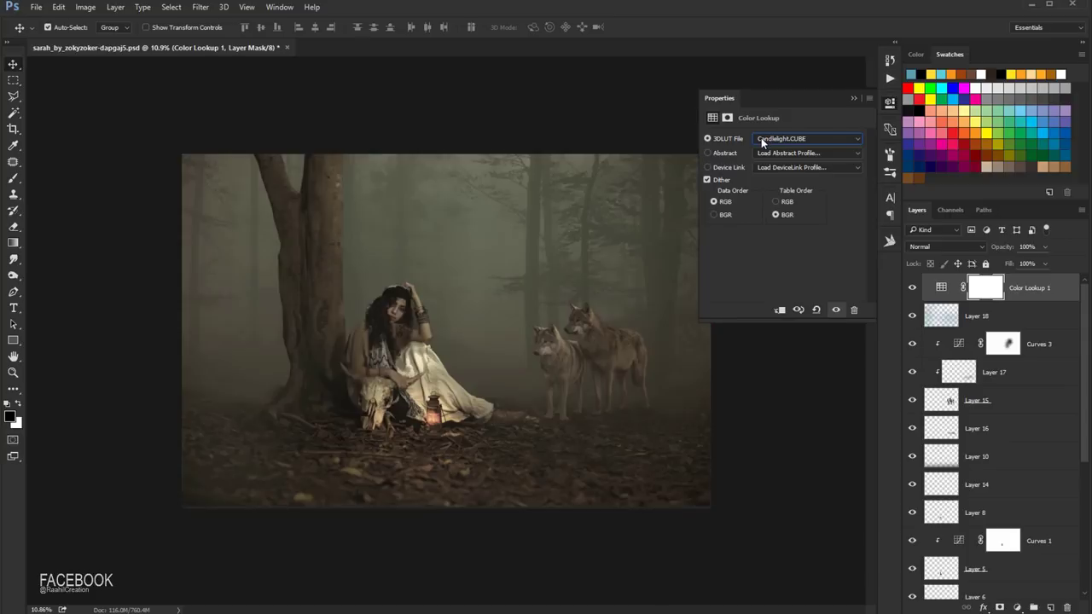
pyautogui.press('Down')
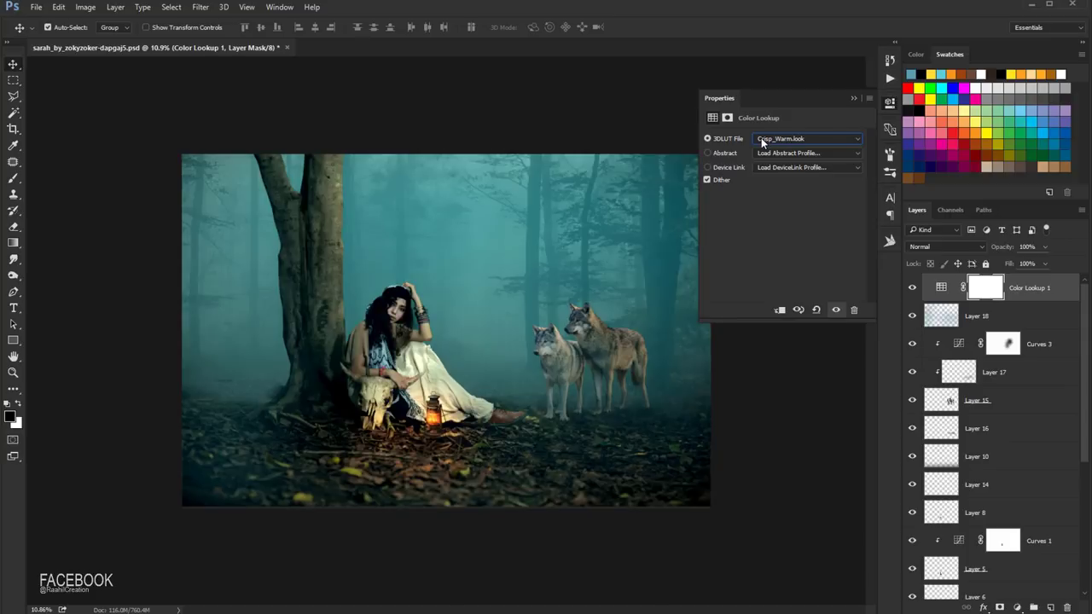
pyautogui.press('Down')
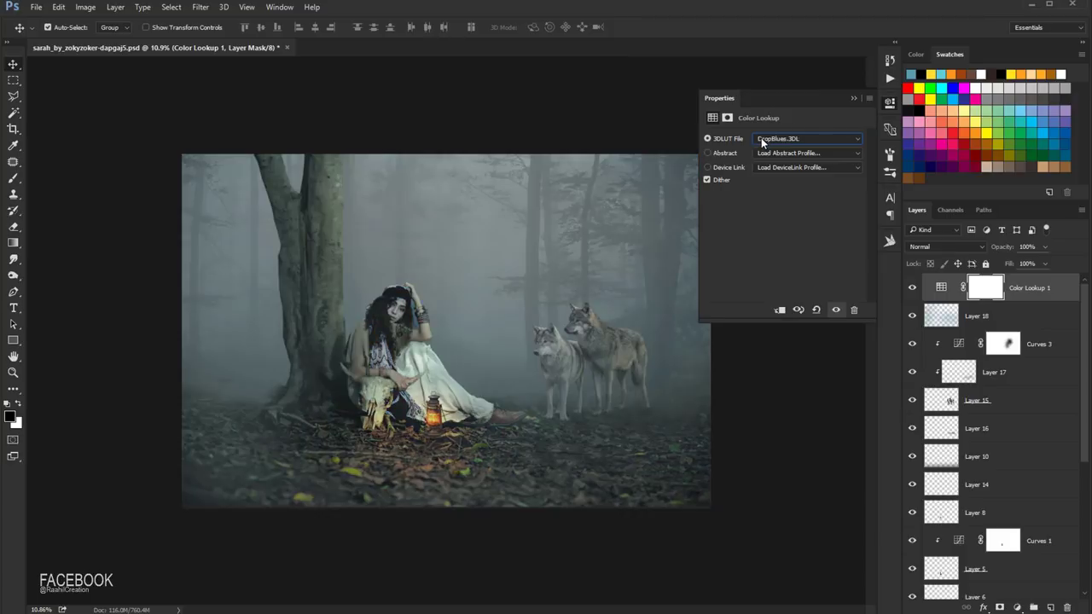
pyautogui.press('Down')
pyautogui.press('Down')
pyautogui.press('Down')
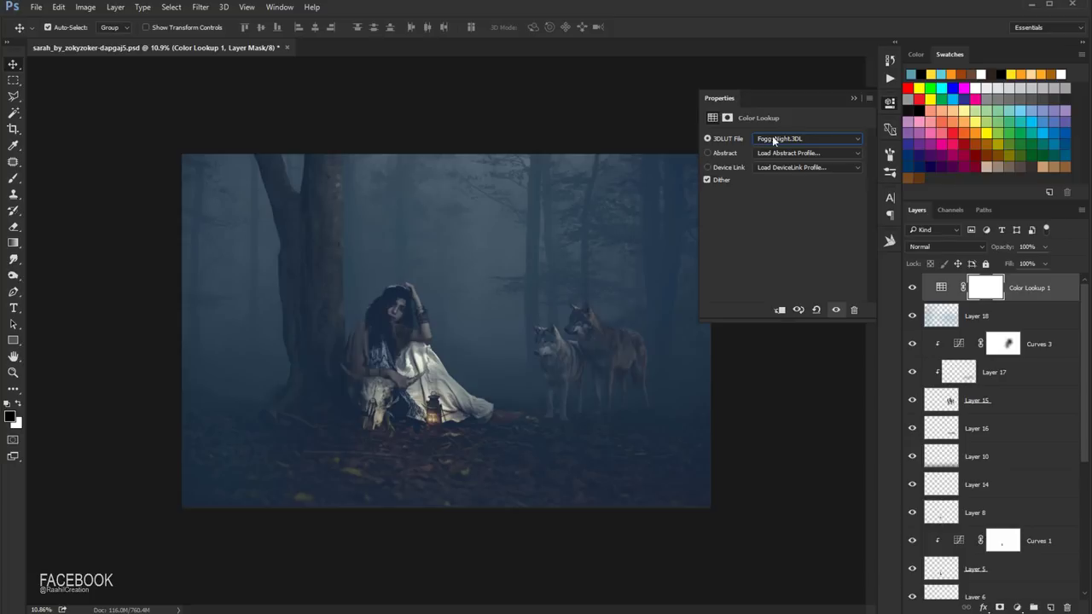
# Lower the Color Lookup layer's opacity to 45%
pyautogui.click(852, 101)
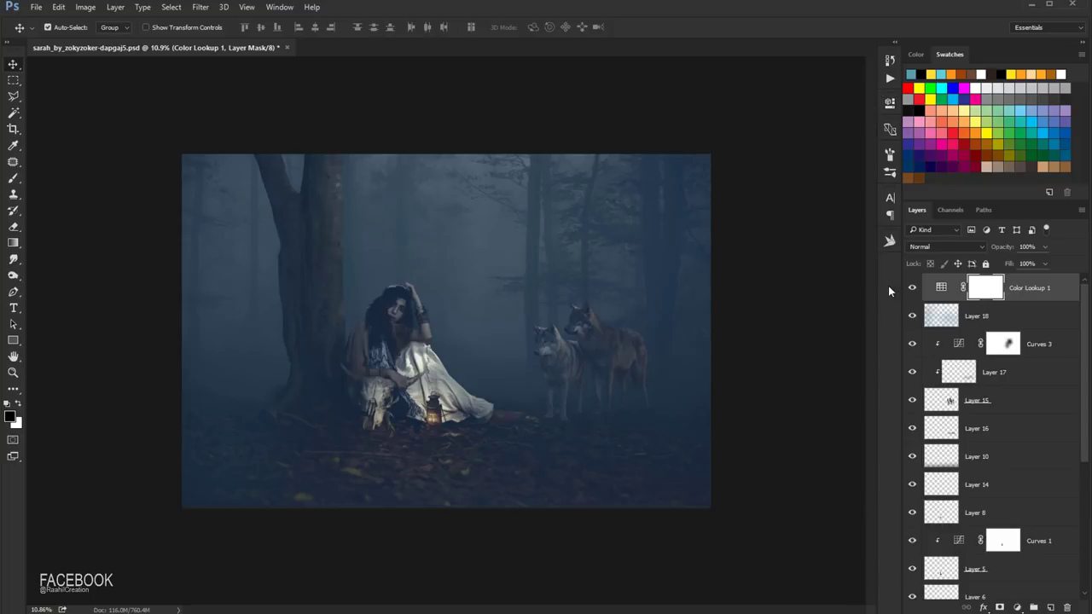
pyautogui.click(912, 289)
pyautogui.moveTo(1024, 264); pyautogui.dragTo(1022, 266)
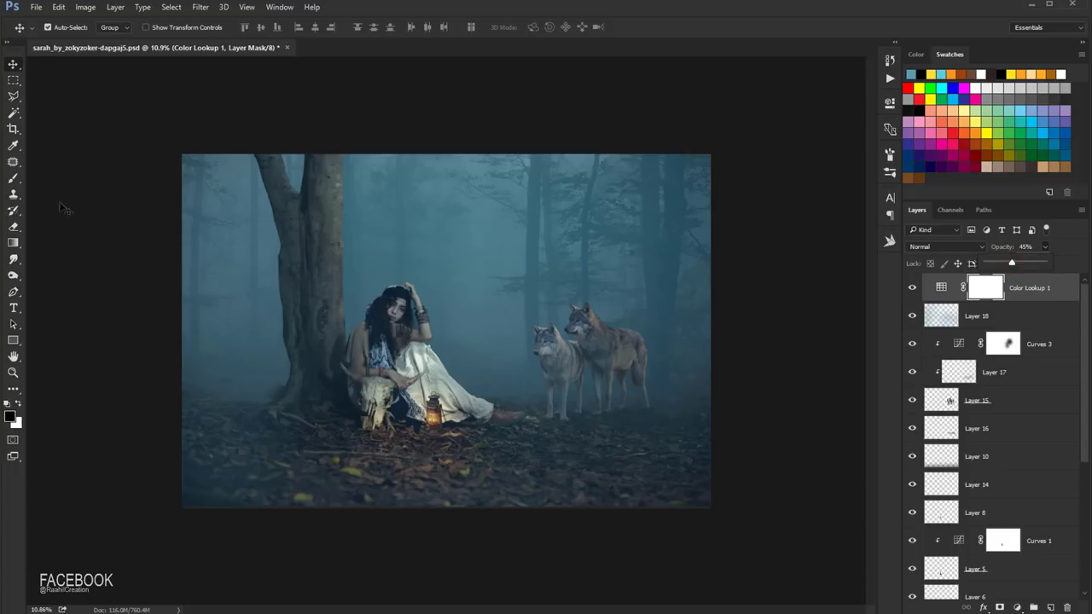
# Paint black on the Color Lookup 1 mask over the woman, wolves and central trees
pyautogui.click(13, 181)
pyautogui.moveTo(439, 336); pyautogui.dragTo(525, 336)
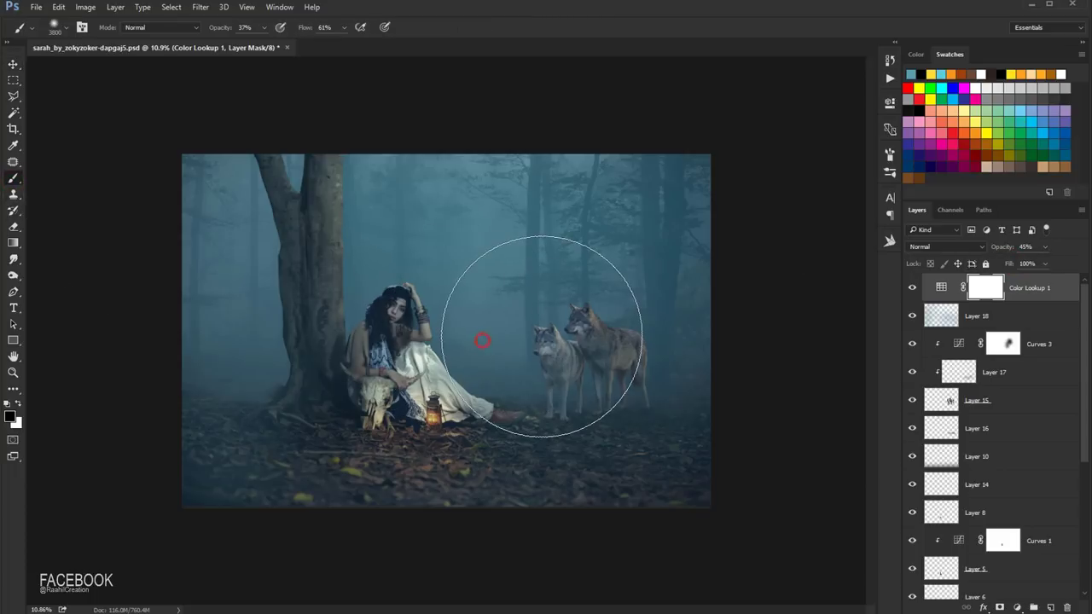
pyautogui.click(531, 335)
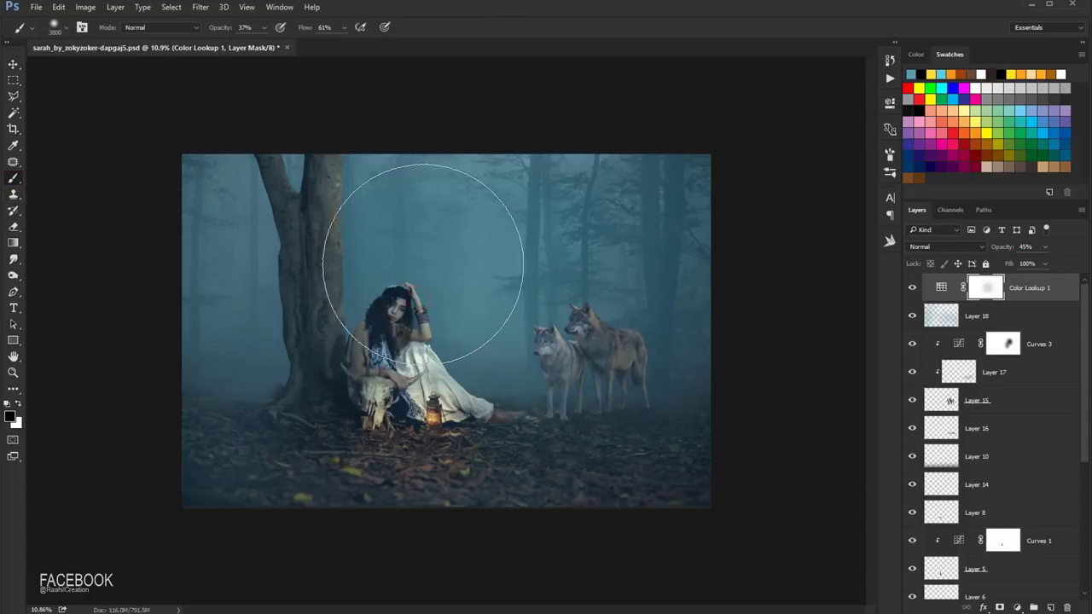
pyautogui.moveTo(530, 336); pyautogui.dragTo(435, 260)
pyautogui.click(532, 258)
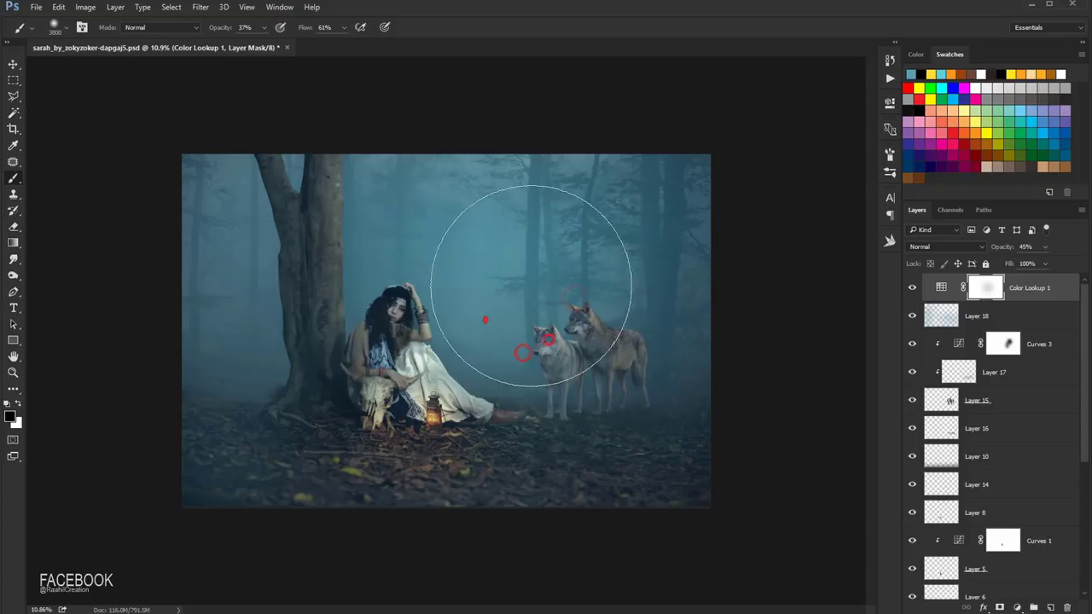
pyautogui.moveTo(532, 258); pyautogui.dragTo(417, 258)
pyautogui.click(362, 258)
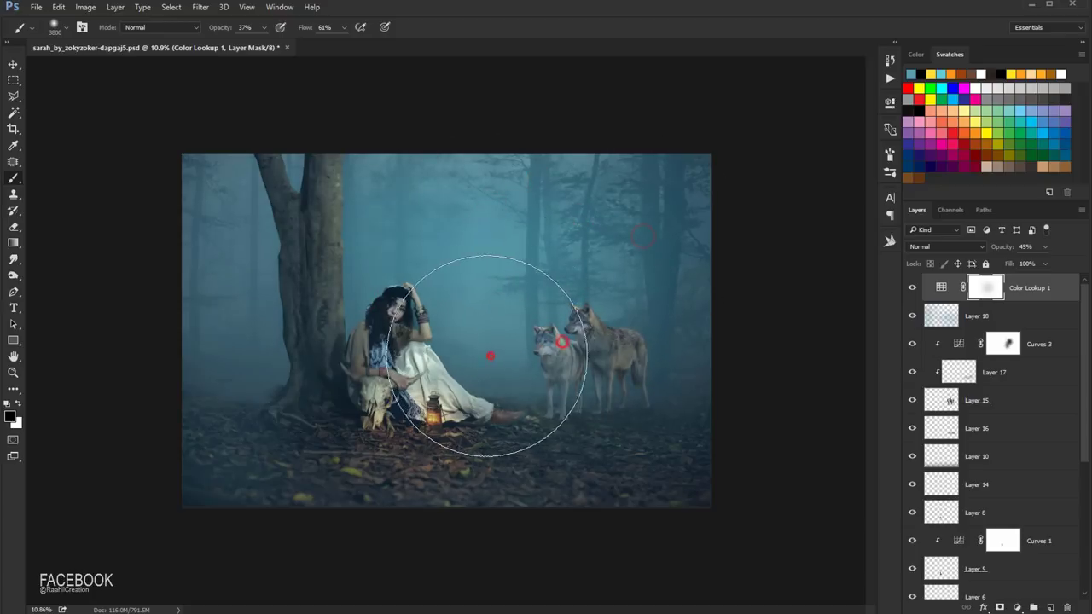
pyautogui.moveTo(362, 292); pyautogui.dragTo(375, 288)
pyautogui.click(413, 278)
pyautogui.moveTo(436, 267); pyautogui.dragTo(488, 193)
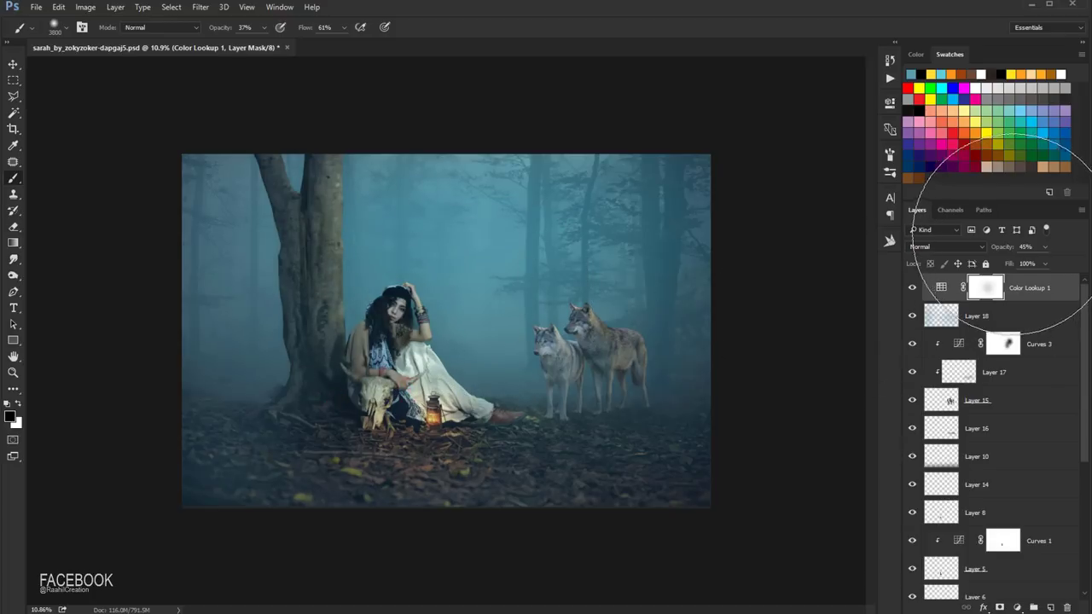
pyautogui.moveTo(600, 281); pyautogui.dragTo(605, 287)
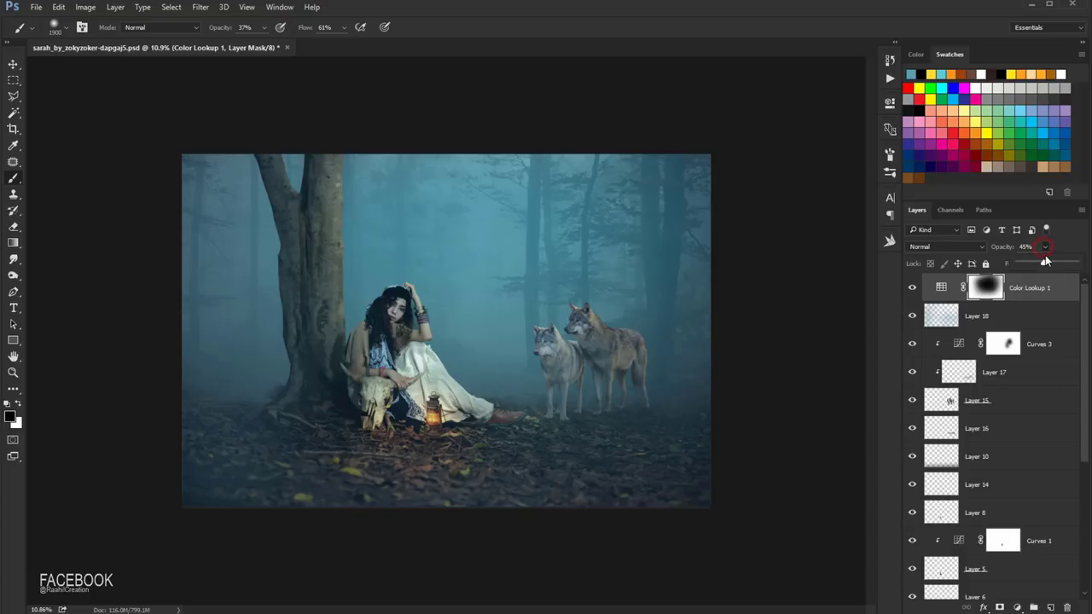
# Raise the Color Lookup 1 opacity to 76%
pyautogui.click(1054, 264)
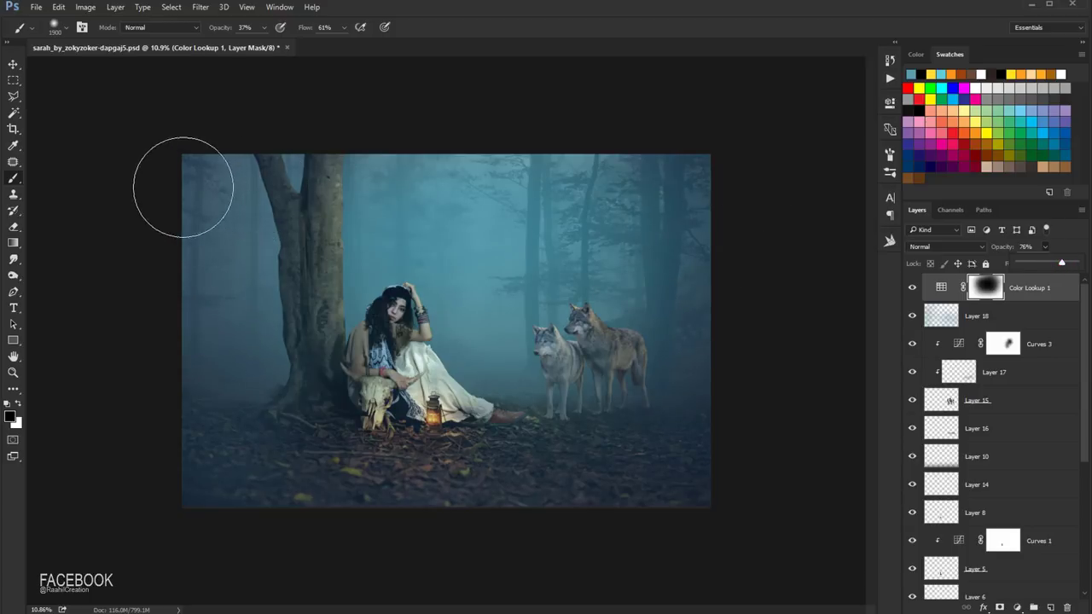
pyautogui.click(14, 65)
pyautogui.hotkey('ctrl', '+')
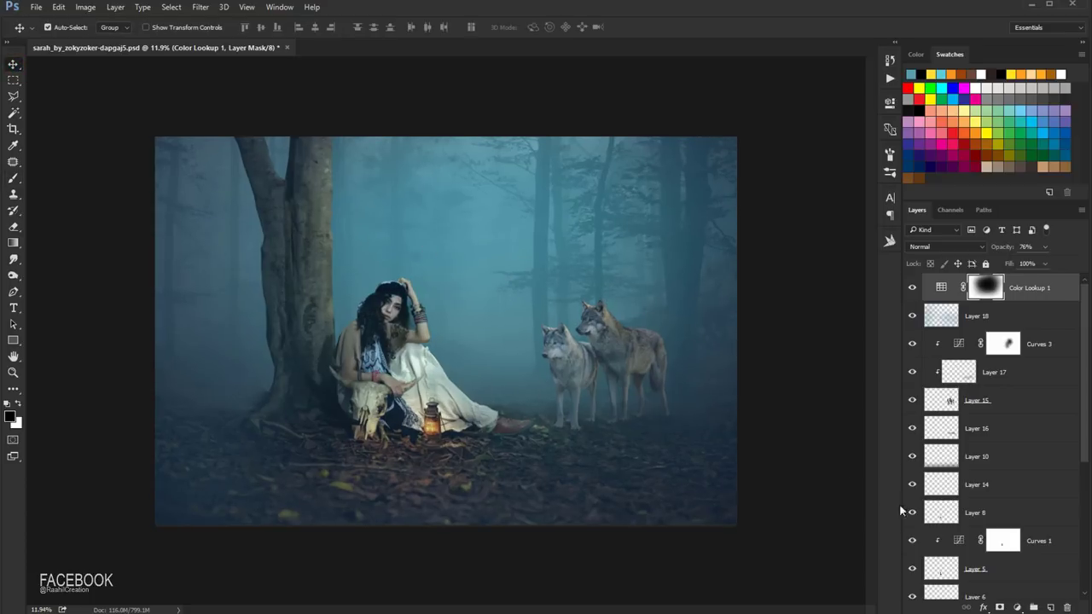
# Create Layer 19 and set the foreground colour to light cyan 92d2e1
pyautogui.click(1050, 608)
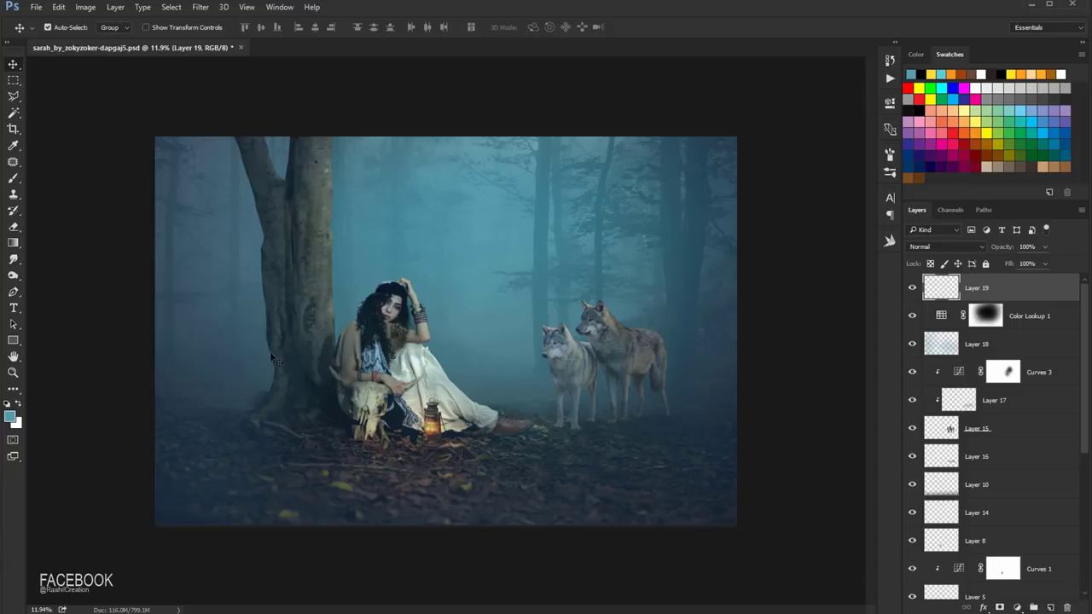
pyautogui.click(13, 179)
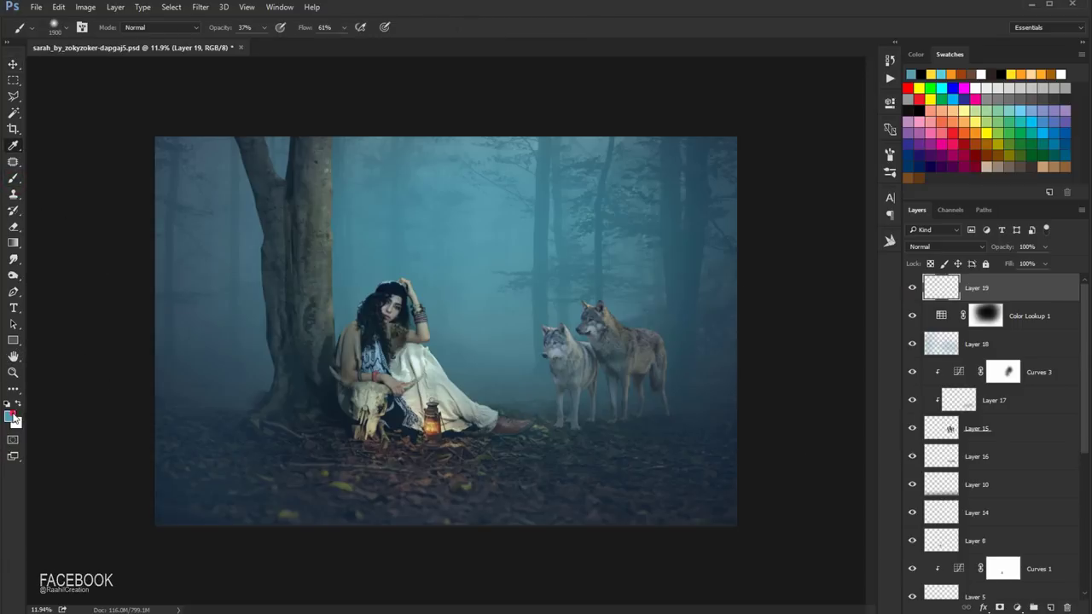
pyautogui.click(13, 417)
pyautogui.click(792, 298)
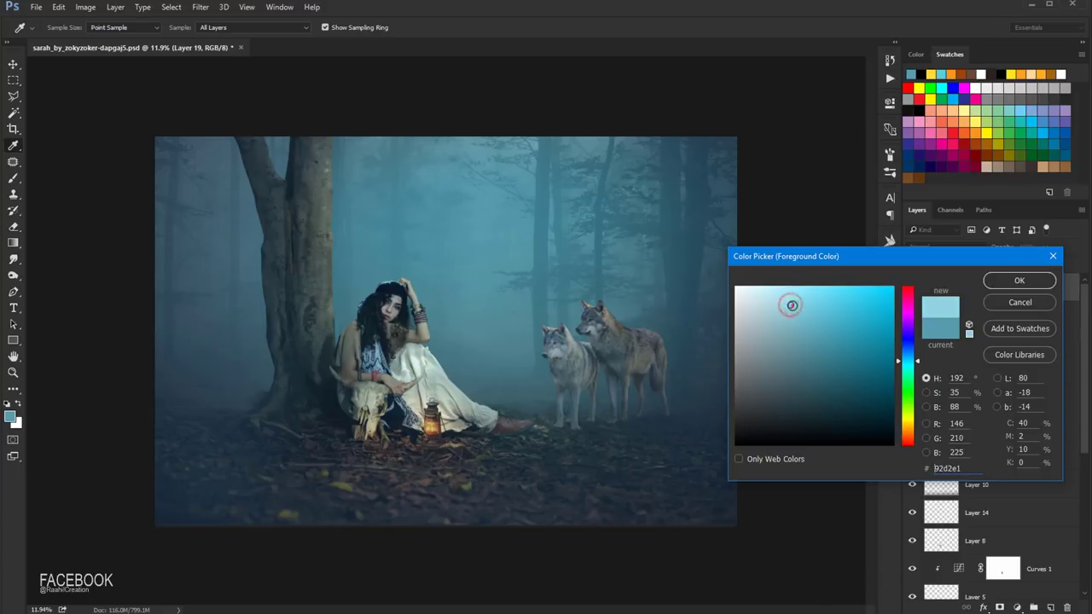
pyautogui.click(1015, 281)
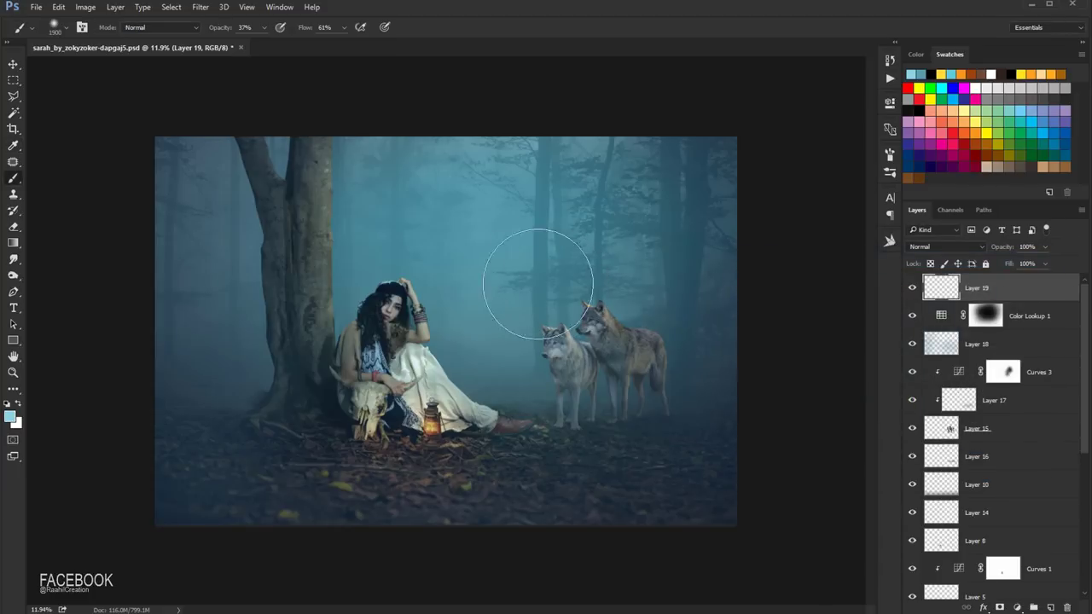
# Dab soft light-blue fog above the woman with a large 37% brush, then shrink the brush
pyautogui.press(']')
pyautogui.press(']')
pyautogui.press(']')
pyautogui.click(494, 256)
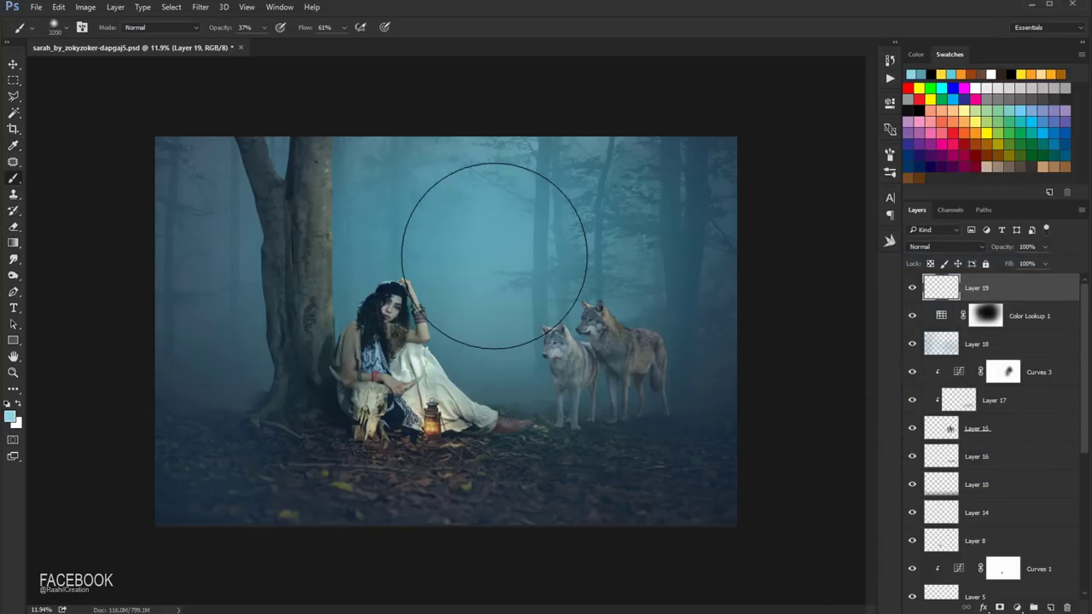
pyautogui.hotkey('ctrl', 'z')
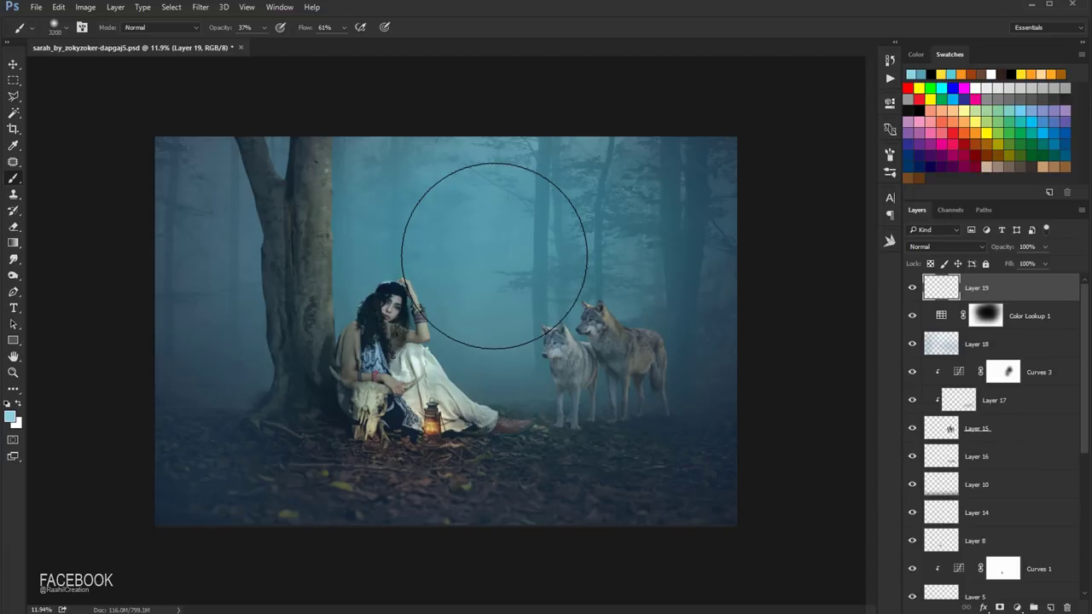
pyautogui.click(486, 252)
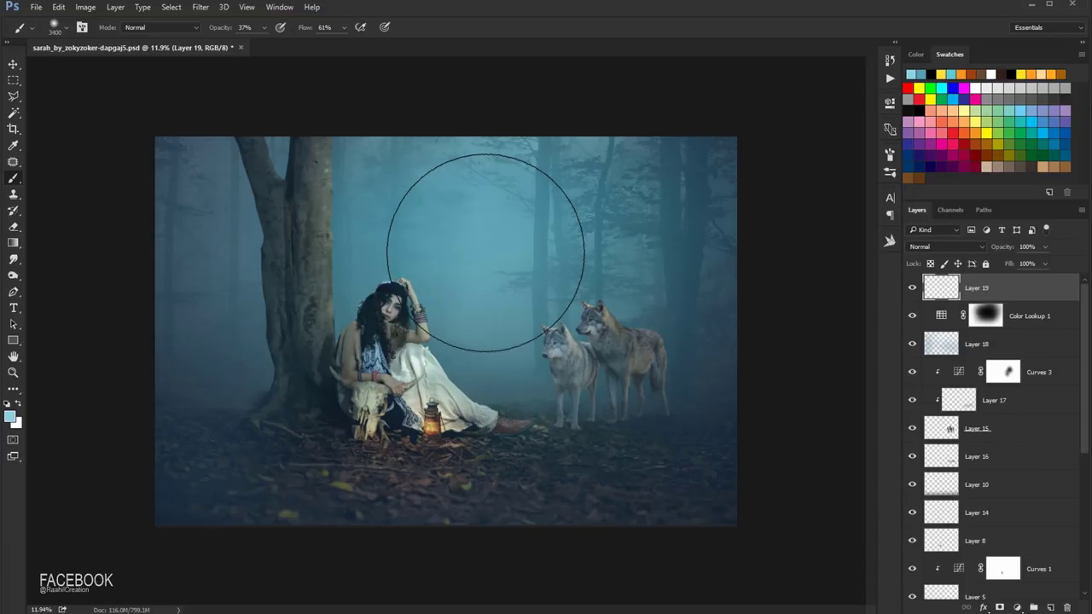
pyautogui.click(485, 252)
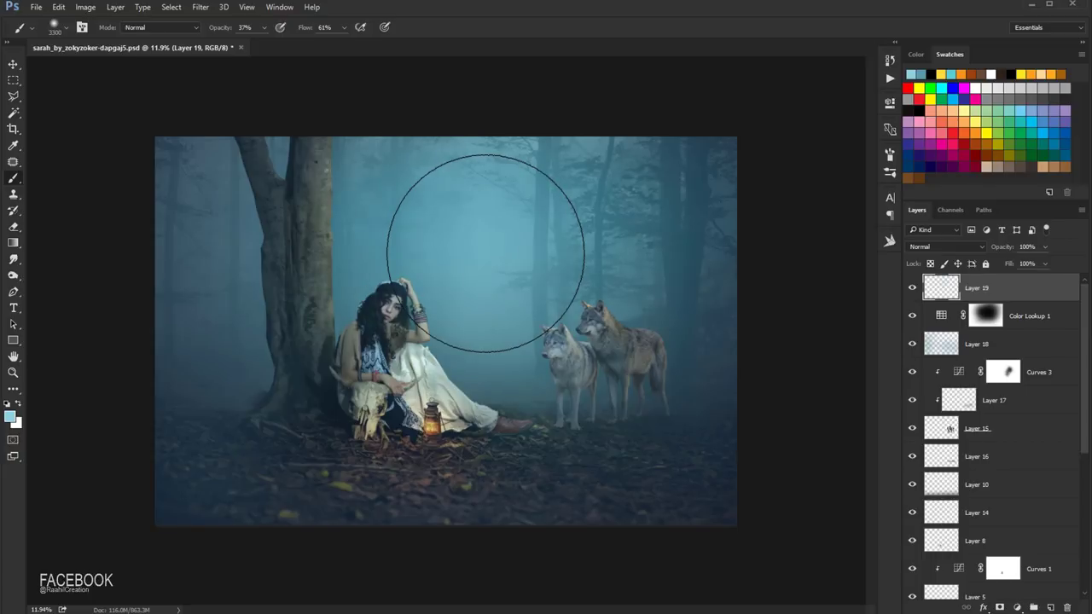
pyautogui.press('[')
pyautogui.press('[')
pyautogui.press('[')
pyautogui.press('[')
pyautogui.press('[')
pyautogui.press('[')
pyautogui.press('[')
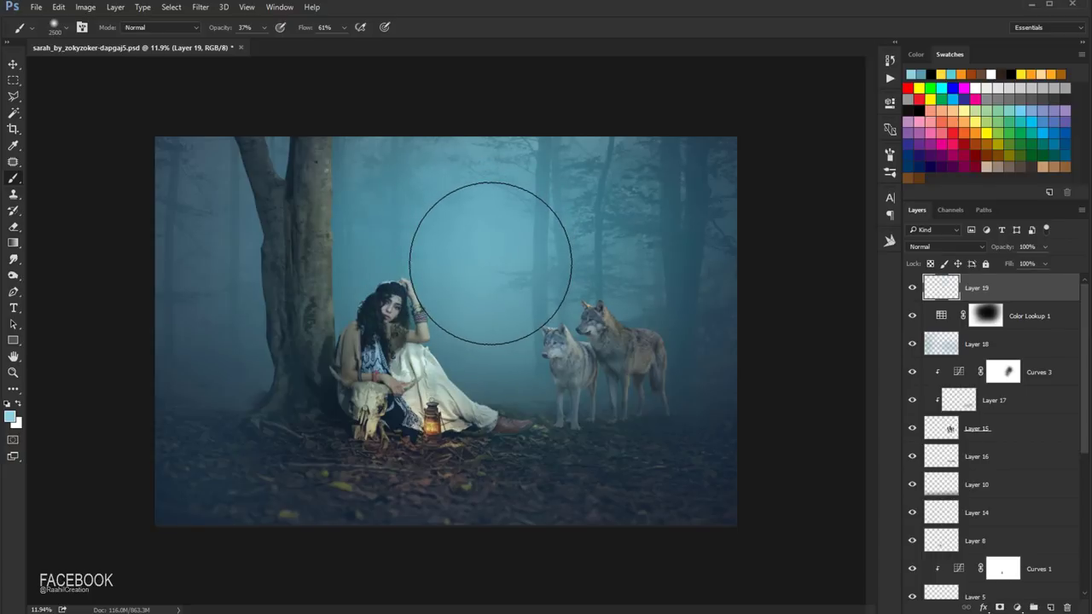
pyautogui.press('[')
pyautogui.press('[')
pyautogui.press('[')
pyautogui.press('[')
pyautogui.press('[')
pyautogui.press('[')
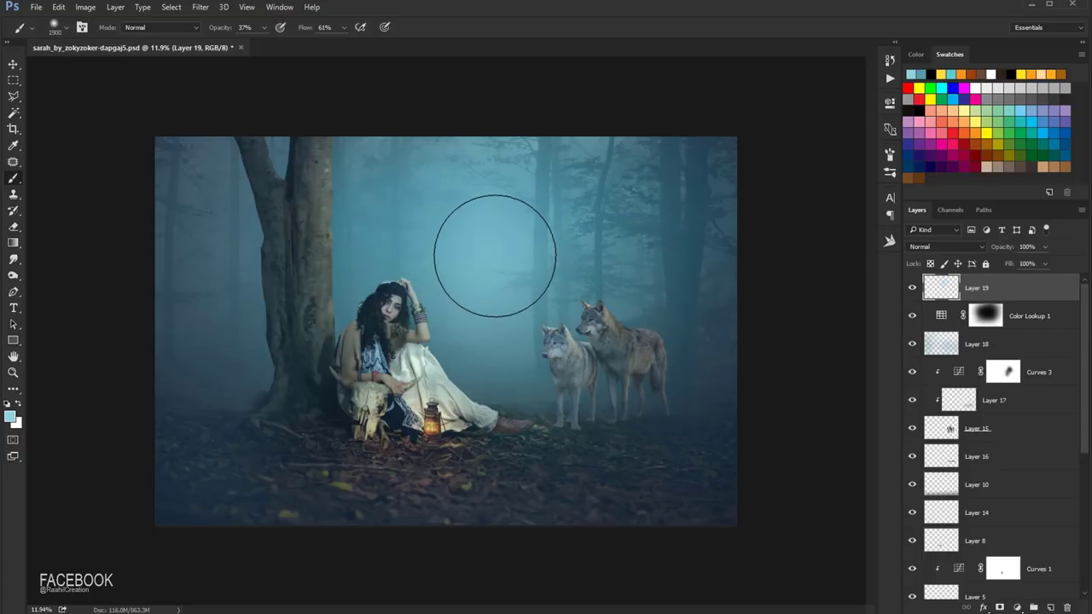
pyautogui.press('[')
pyautogui.press('[')
pyautogui.press('[')
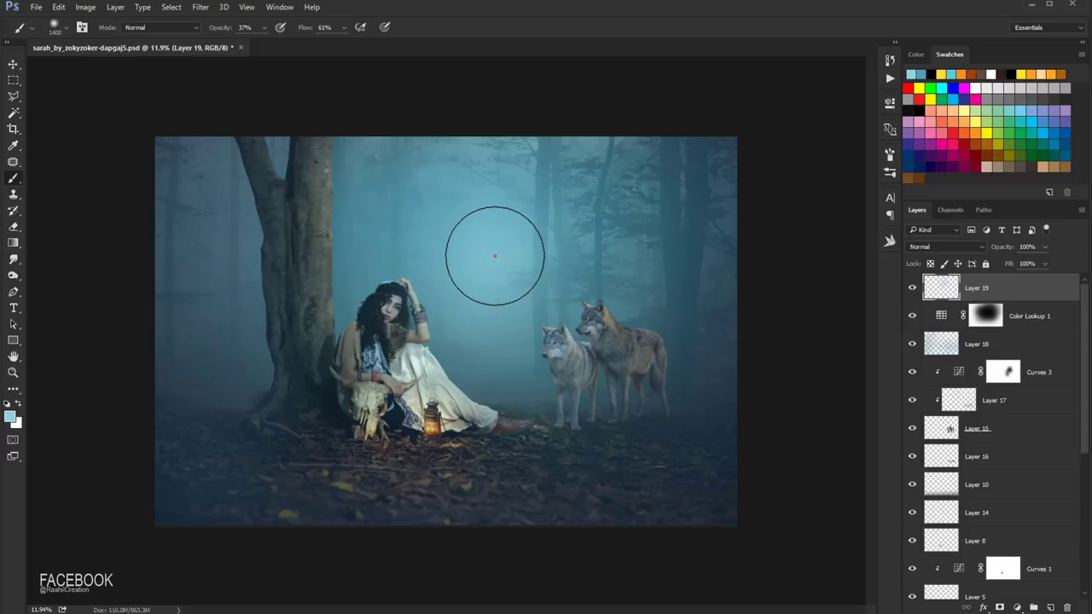
# Check Layer 19's and Layer 4's contribution by toggling their visibility
pyautogui.scroll(-1, 296, 300)
pyautogui.scroll(-1, 296, 300)
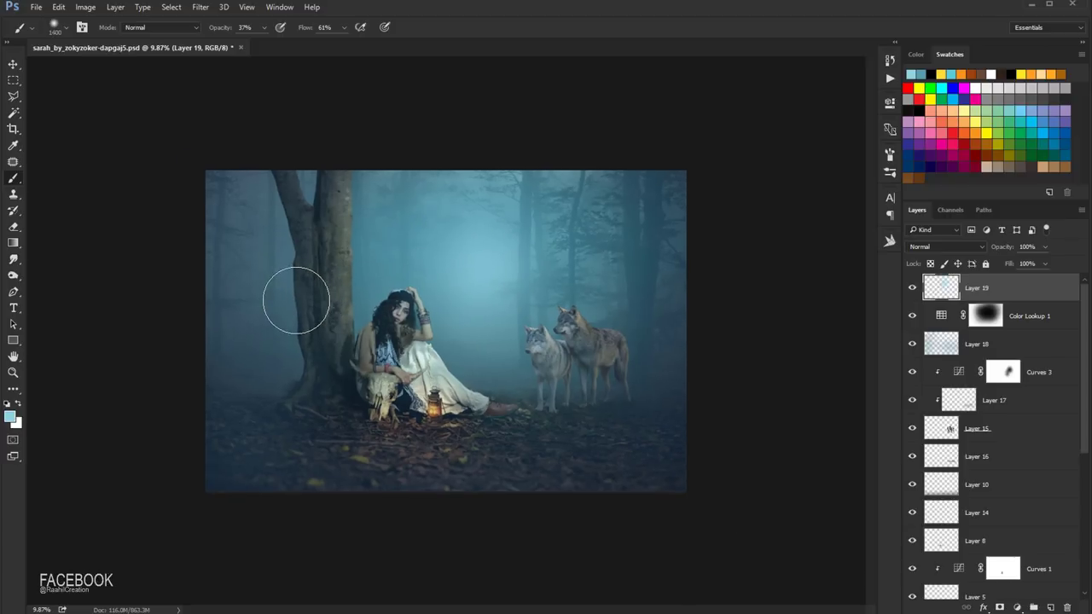
pyautogui.scroll(1, 292, 293)
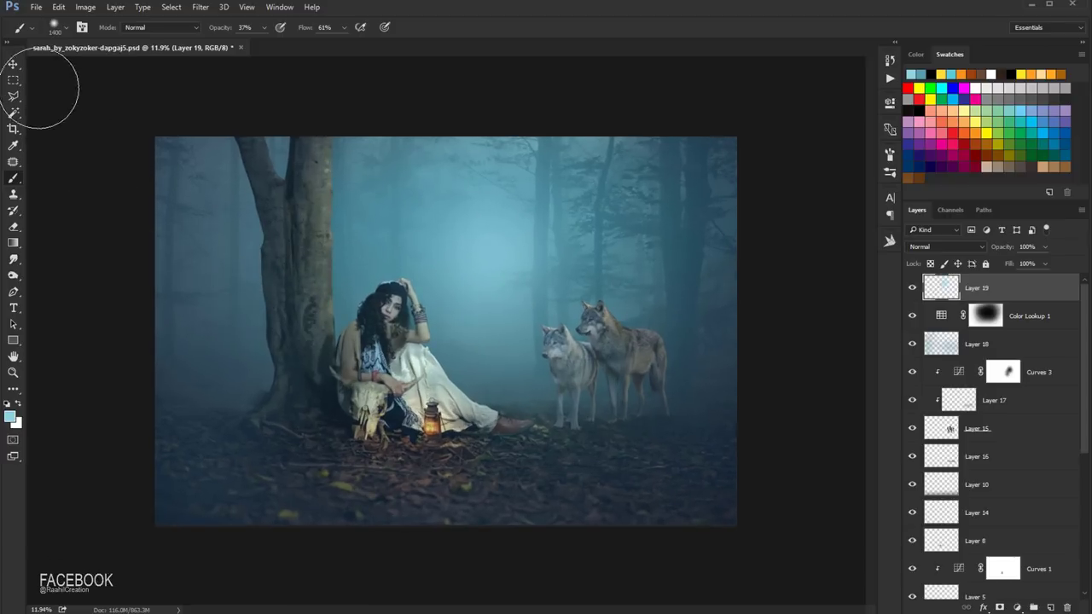
pyautogui.click(13, 64)
pyautogui.click(911, 289)
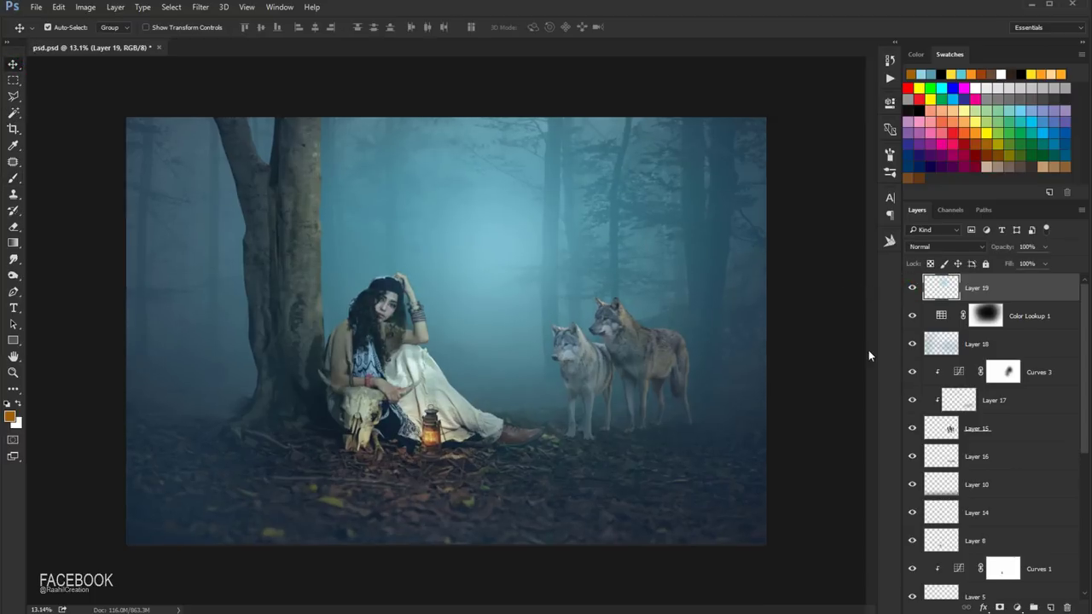
pyautogui.scroll(-2, 980, 397)
pyautogui.scroll(-1, 981, 410)
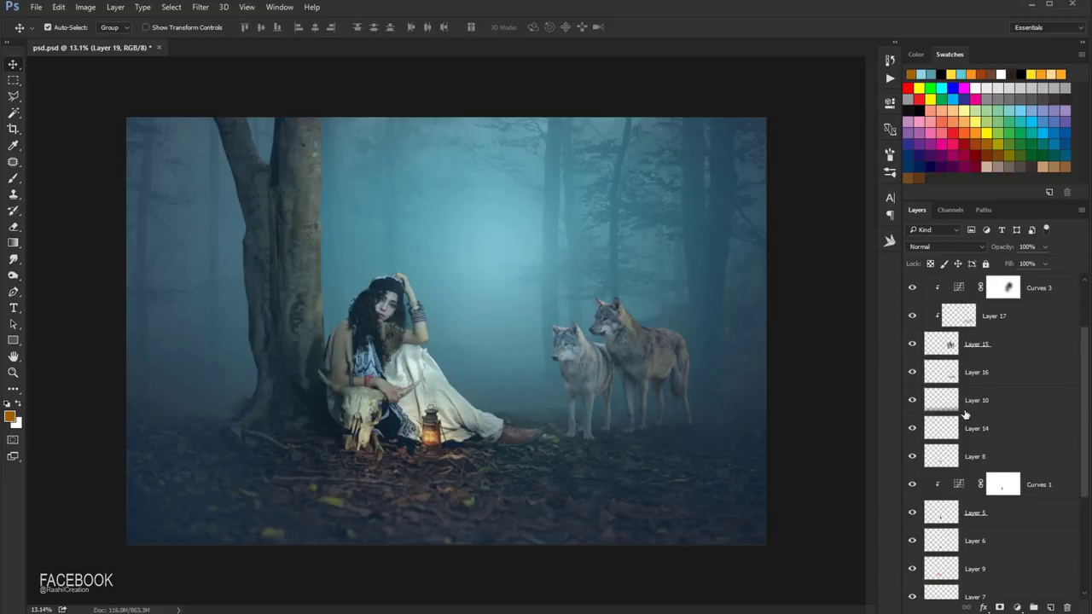
pyautogui.scroll(-2, 966, 422)
pyautogui.scroll(-3, 967, 444)
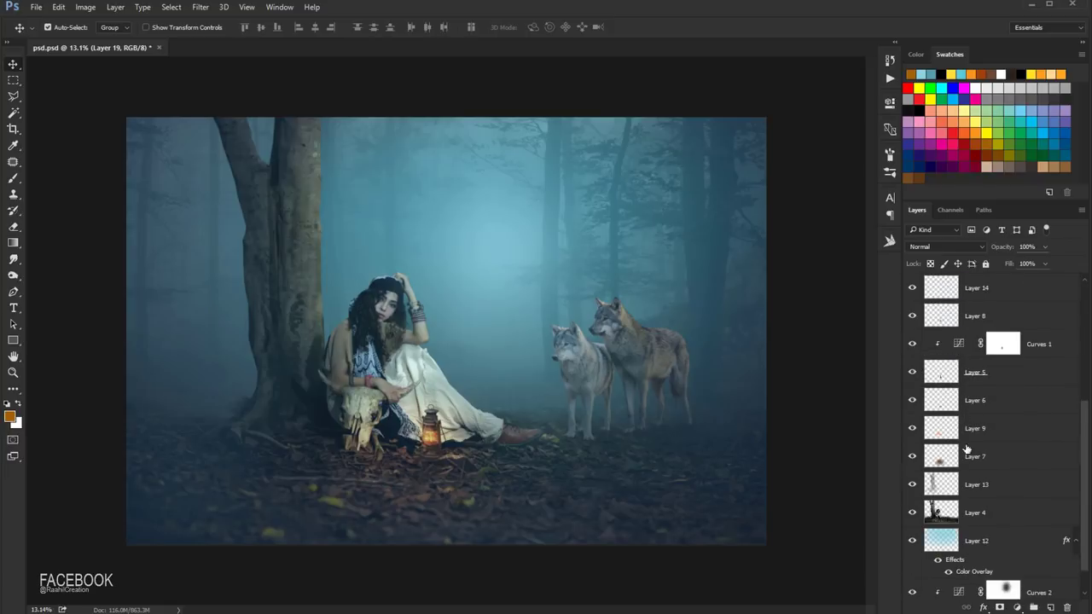
pyautogui.click(963, 507)
pyautogui.click(912, 515)
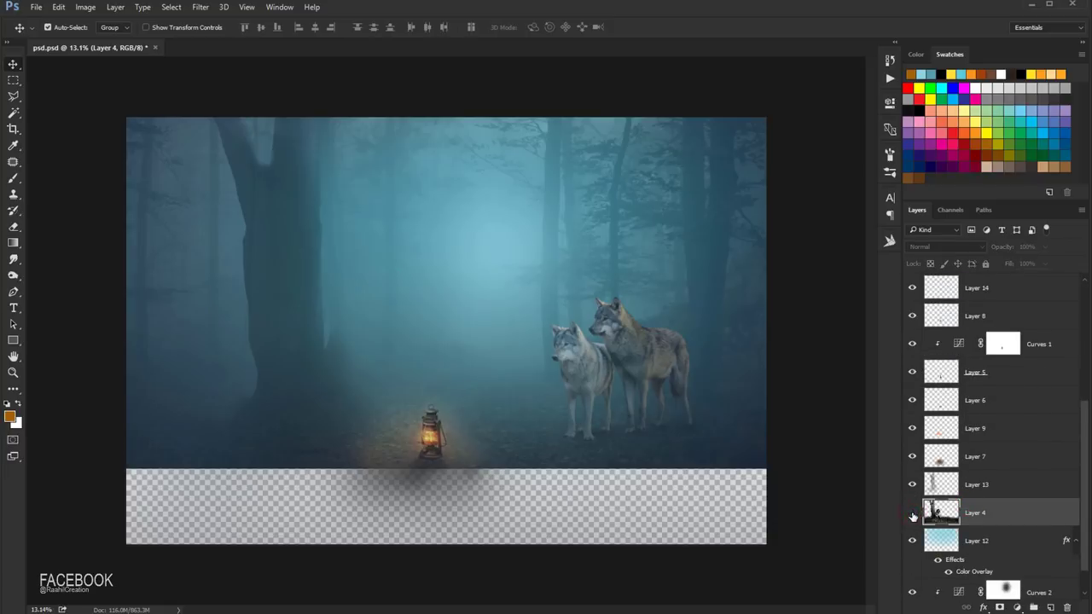
# Start a Pen path tracing down the left edge of the big tree trunk
pyautogui.click(13, 96)
pyautogui.scroll(1, 245, 176)
pyautogui.scroll(1, 246, 176)
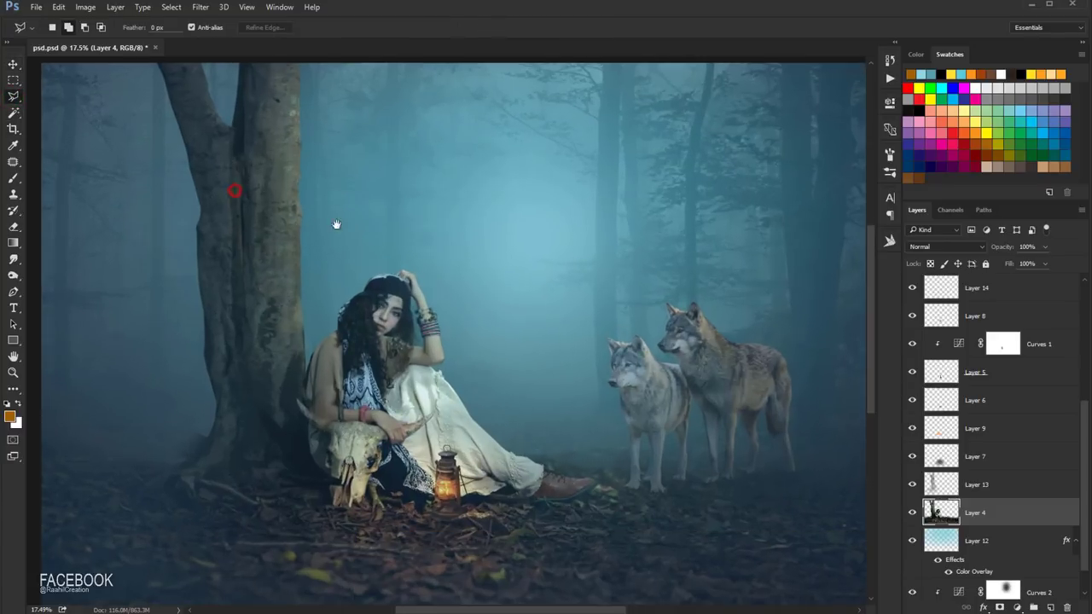
pyautogui.scroll(1, 337, 224)
pyautogui.click(13, 292)
pyautogui.scroll(1, 316, 256)
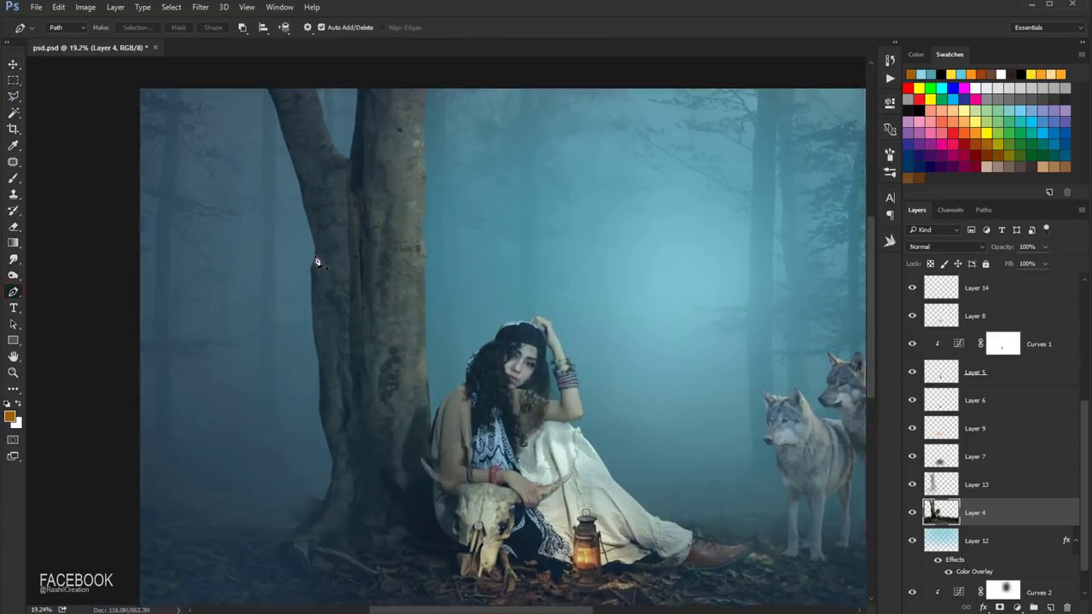
pyautogui.click(314, 248)
pyautogui.click(317, 257)
pyautogui.click(318, 289)
pyautogui.click(322, 310)
pyautogui.click(321, 325)
pyautogui.click(322, 351)
pyautogui.click(322, 357)
pyautogui.click(322, 394)
# Continue the path to the trunk base, curve it left and back up, and close it
pyautogui.click(325, 420)
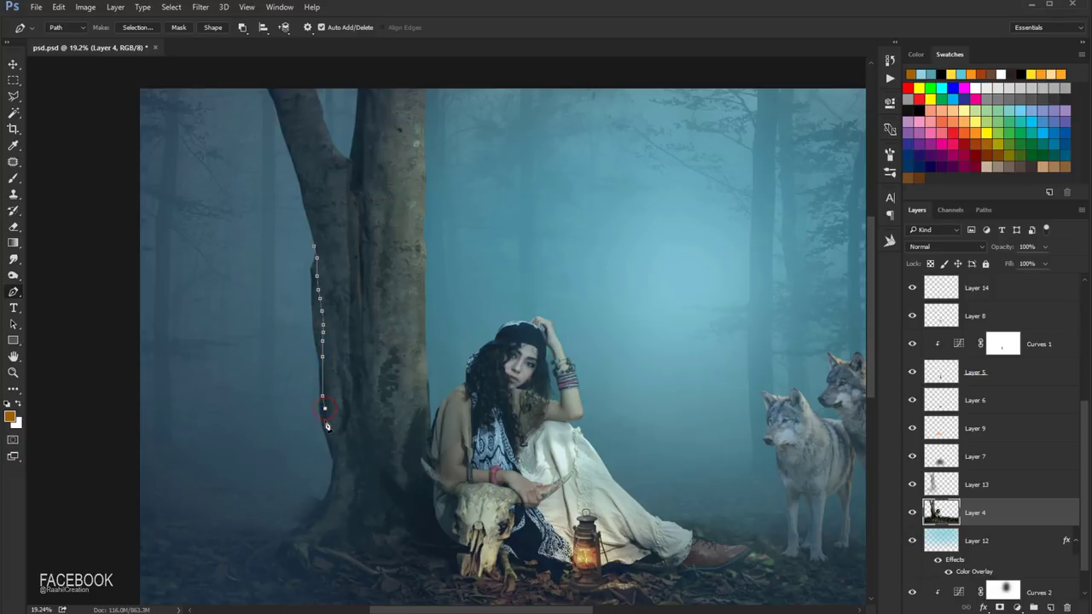
pyautogui.click(329, 440)
pyautogui.click(329, 472)
pyautogui.click(327, 483)
pyautogui.click(316, 507)
pyautogui.click(296, 526)
pyautogui.click(255, 525)
pyautogui.click(217, 473)
pyautogui.click(215, 396)
pyautogui.click(222, 367)
pyautogui.click(236, 329)
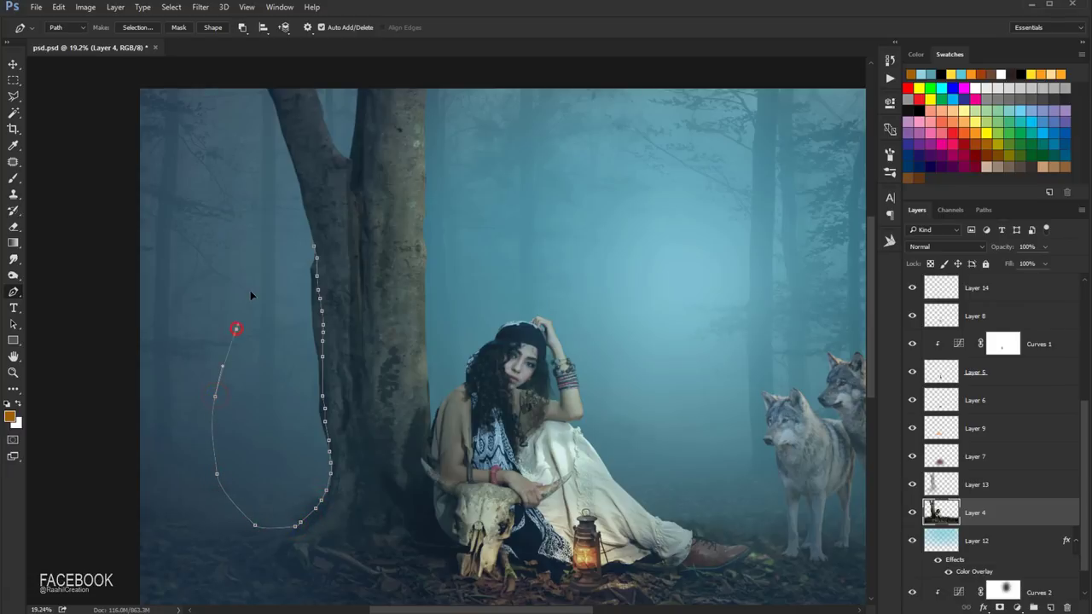
pyautogui.moveTo(261, 268); pyautogui.dragTo(285, 249)
pyautogui.click(314, 247)
# Turn the path into a selection and invert it
pyautogui.scroll(-1, 319, 312)
pyautogui.rightClick(305, 304)
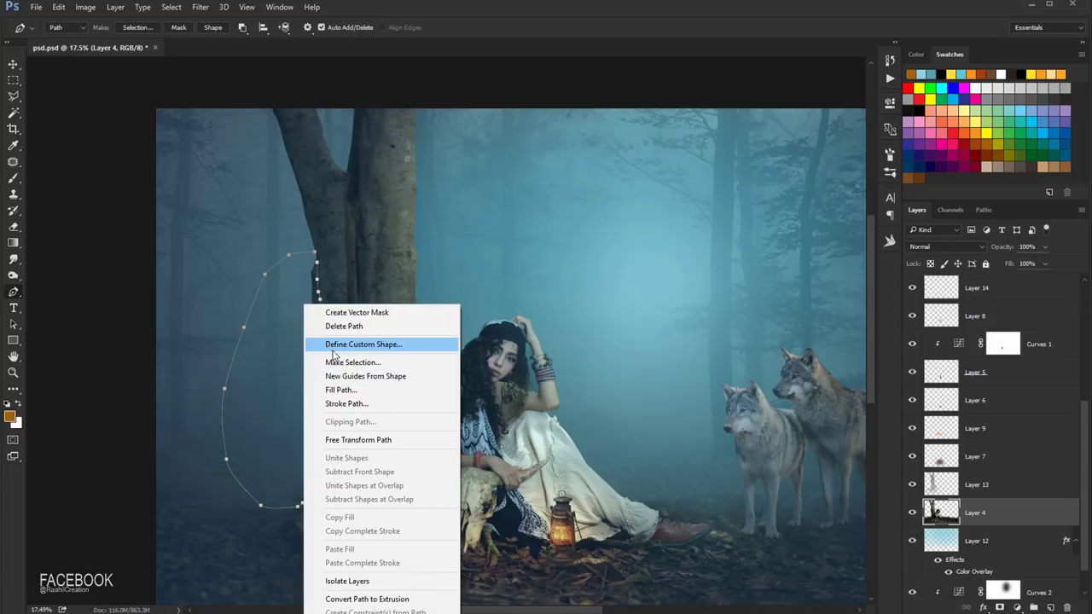
pyautogui.click(339, 362)
pyautogui.click(692, 279)
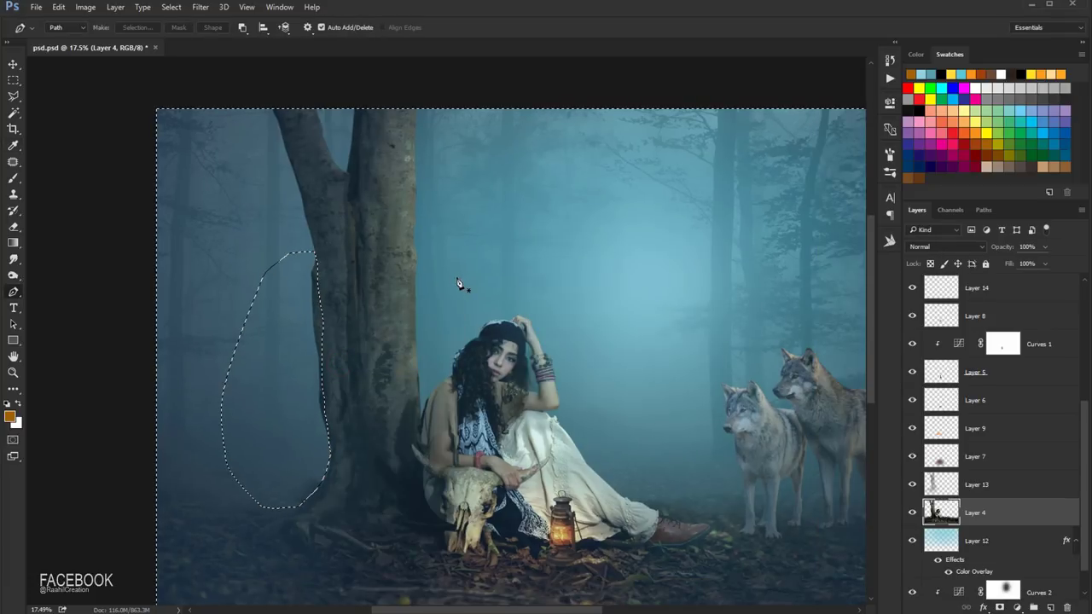
pyautogui.press('l')
pyautogui.rightClick(338, 207)
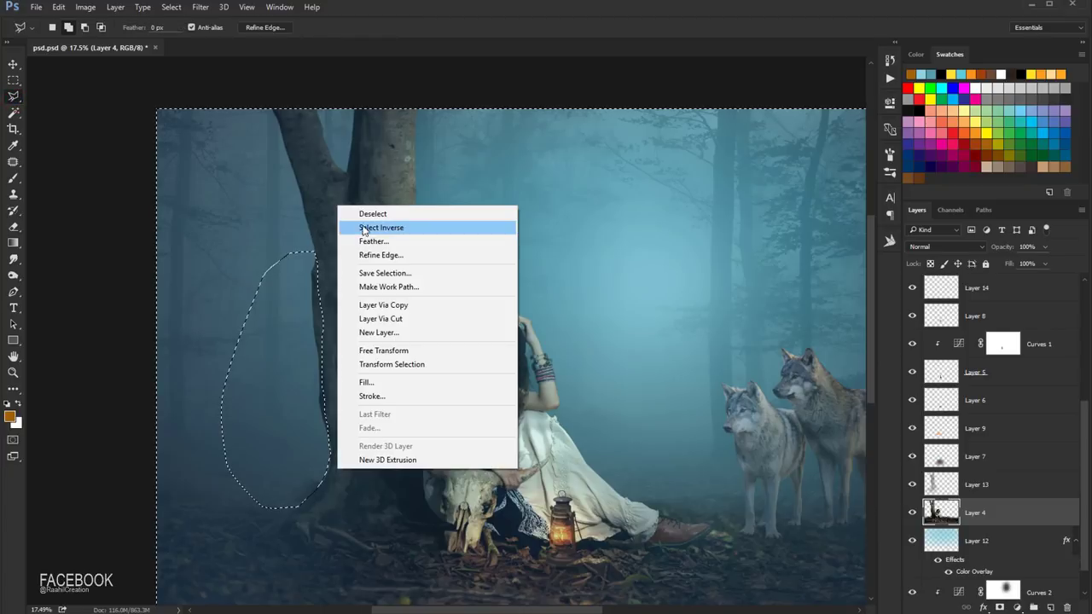
pyautogui.click(370, 228)
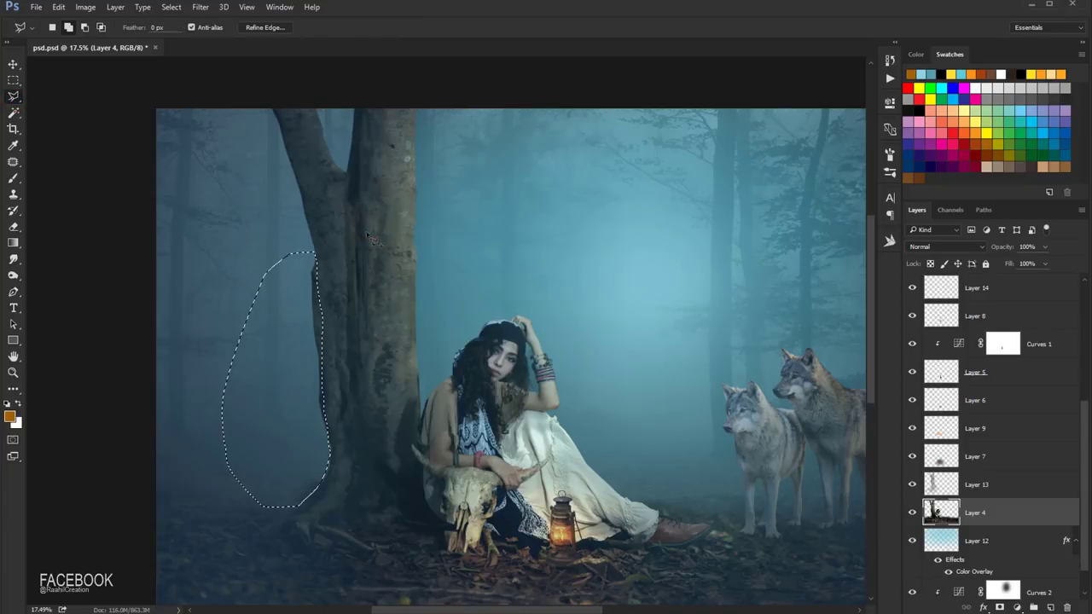
# Select Layer 13 and deselect with Ctrl+D
pyautogui.click(981, 484)
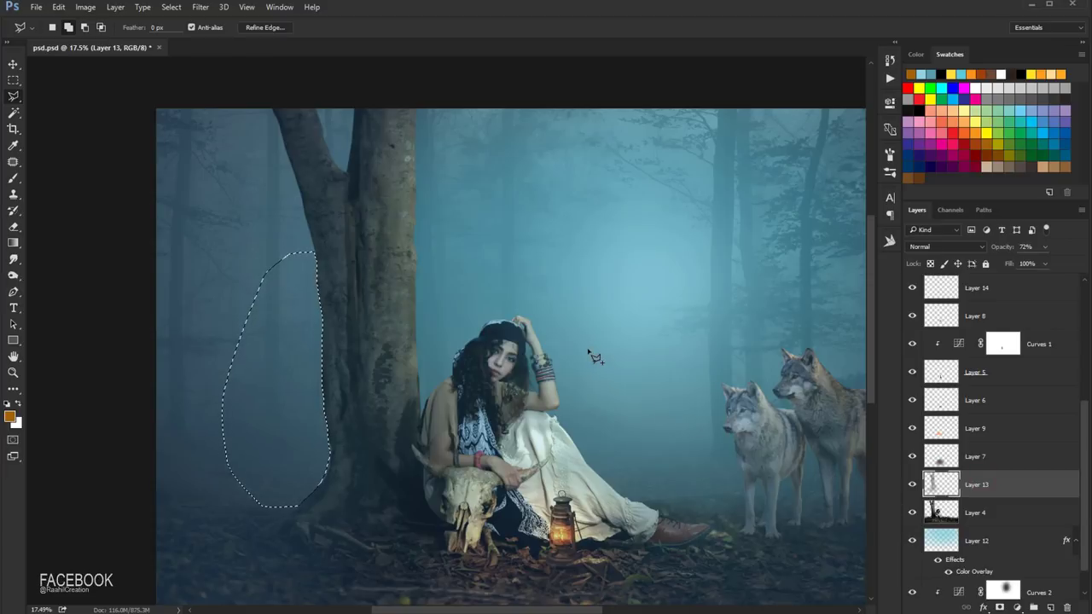
pyautogui.hotkey('ctrl', 'd')
pyautogui.scroll(-1, 497, 344)
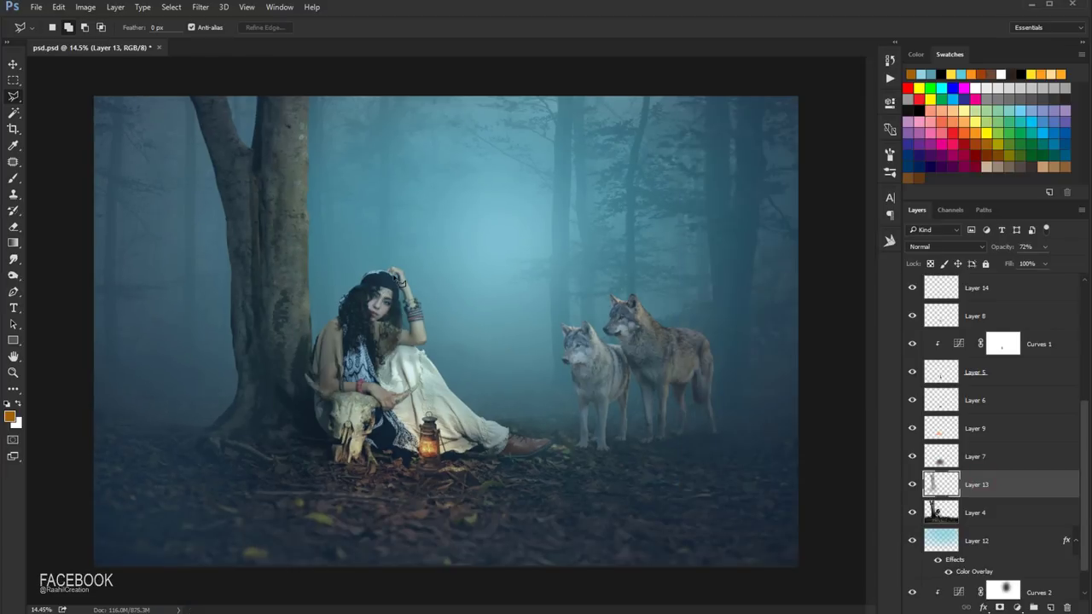
pyautogui.scroll(-1, 397, 280)
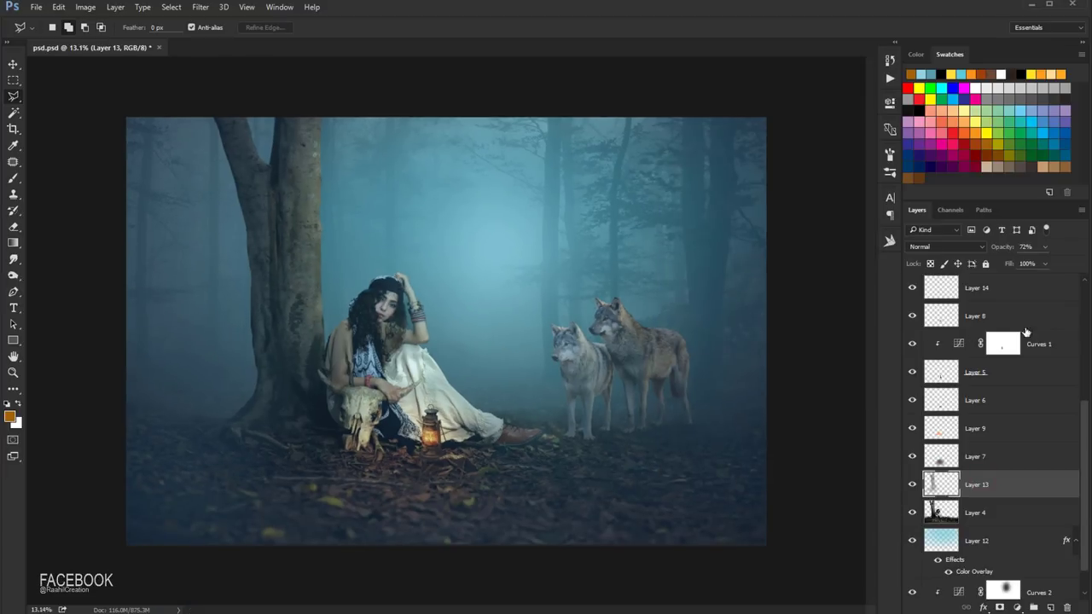
pyautogui.moveTo(1082, 416); pyautogui.dragTo(1078, 296)
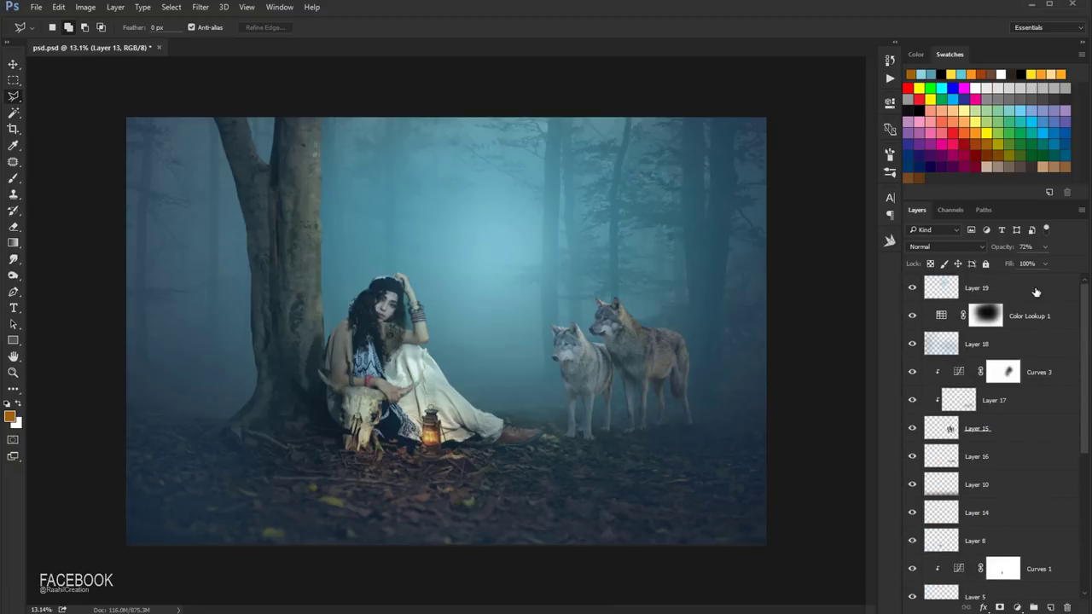
# Add a Color Lookup 2 adjustment above Layer 19 using the Gold-Blue abstract profile
pyautogui.click(1035, 292)
pyautogui.click(12, 64)
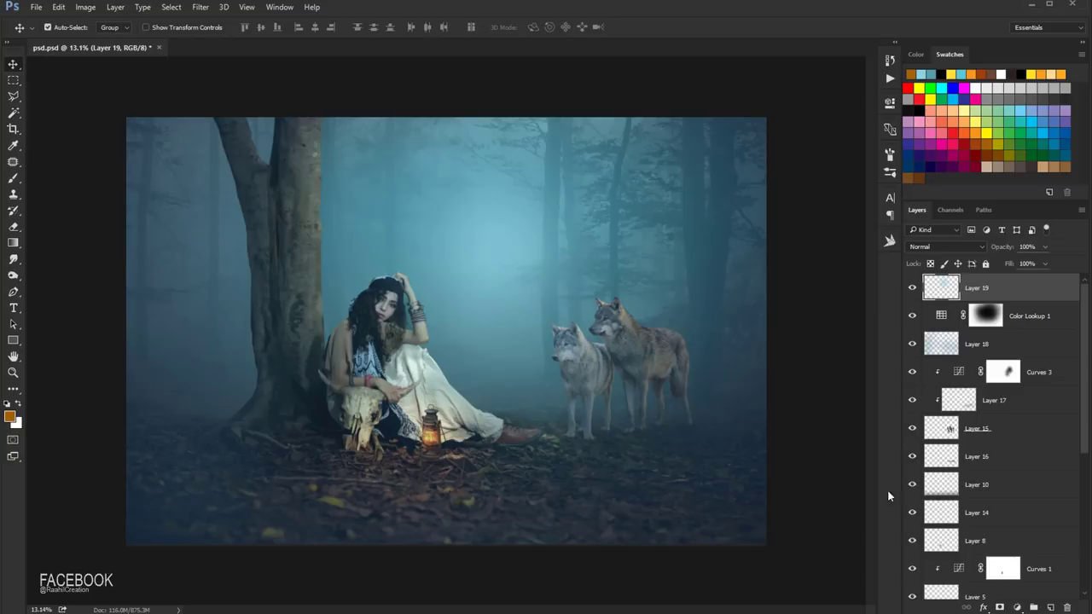
pyautogui.click(1018, 607)
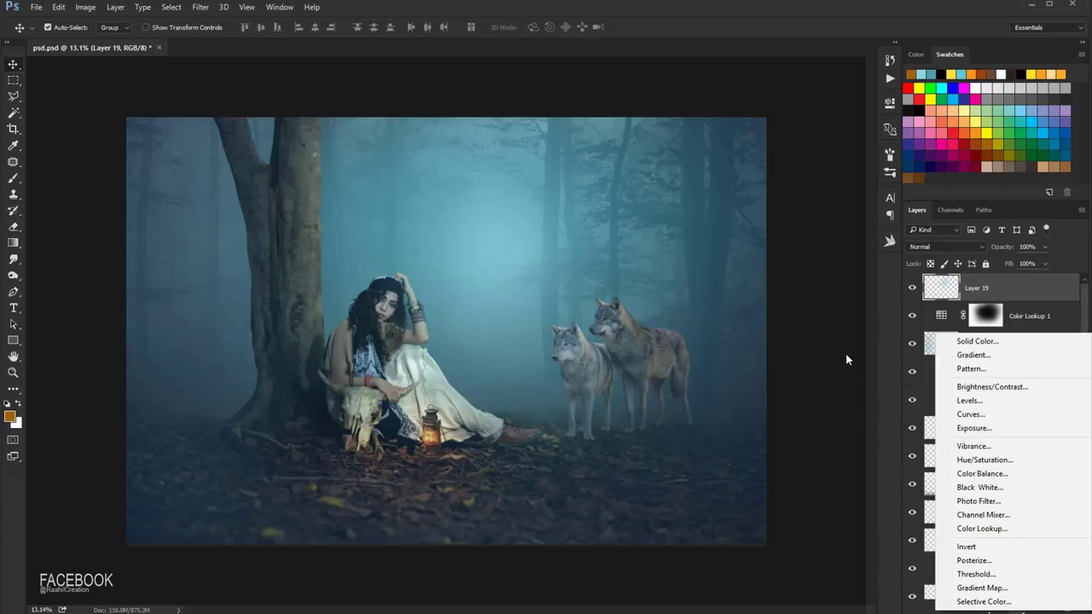
pyautogui.click(982, 528)
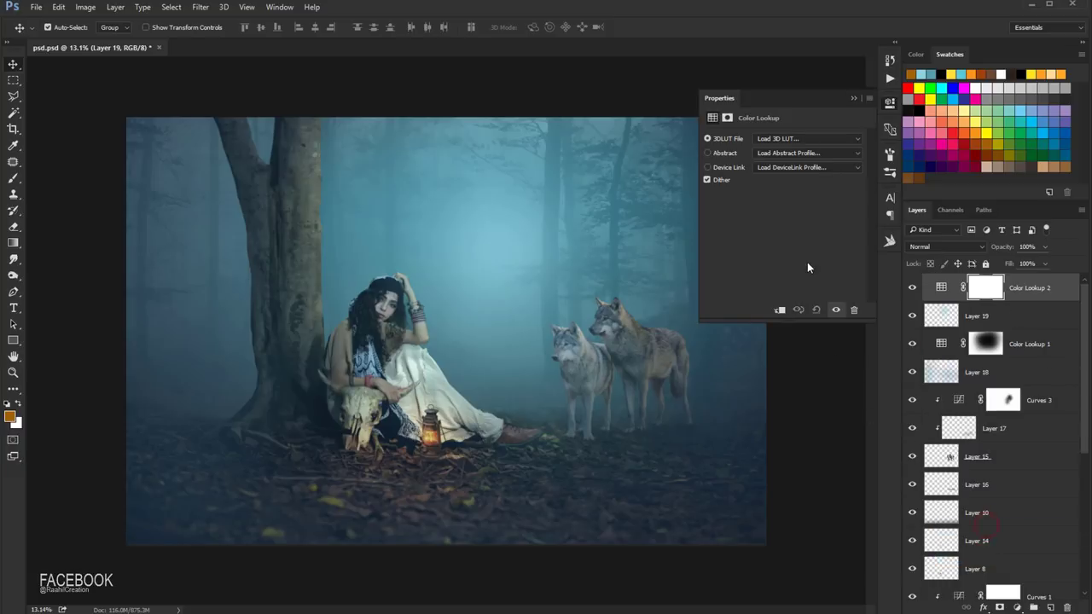
pyautogui.click(765, 153)
pyautogui.click(770, 226)
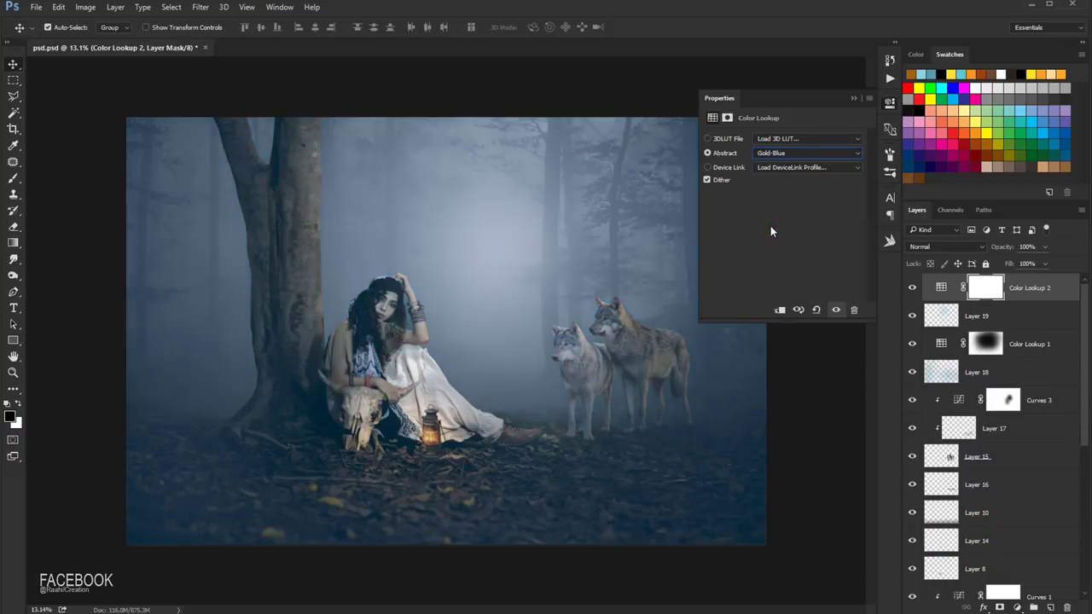
pyautogui.click(852, 100)
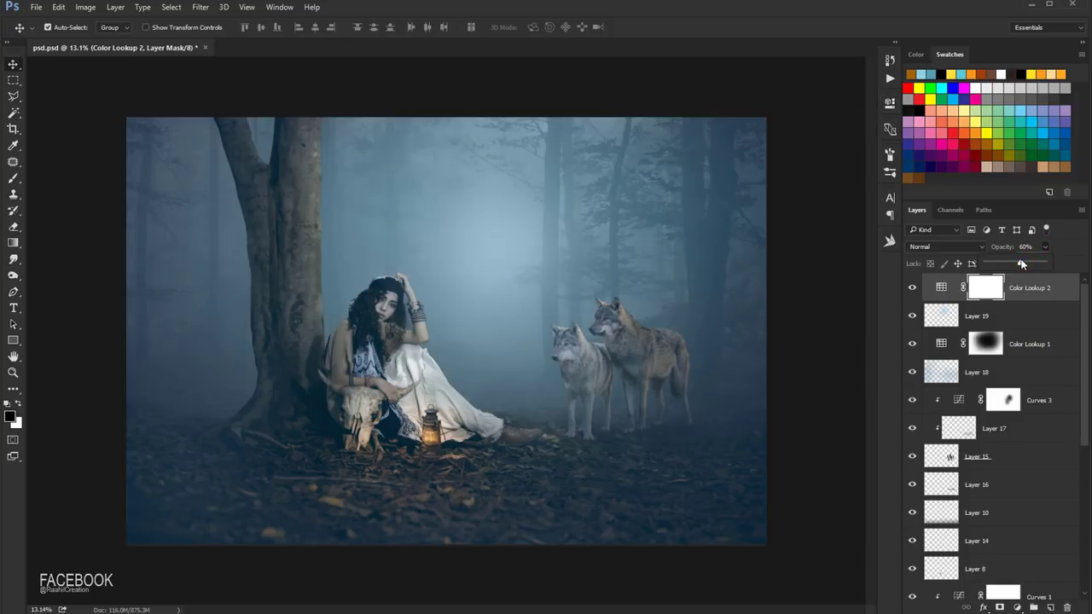
# Set Color Lookup 2 to 45% opacity and stamp visible layers into merged Layer 20
pyautogui.click(912, 287)
pyautogui.scroll(-1, 583, 282)
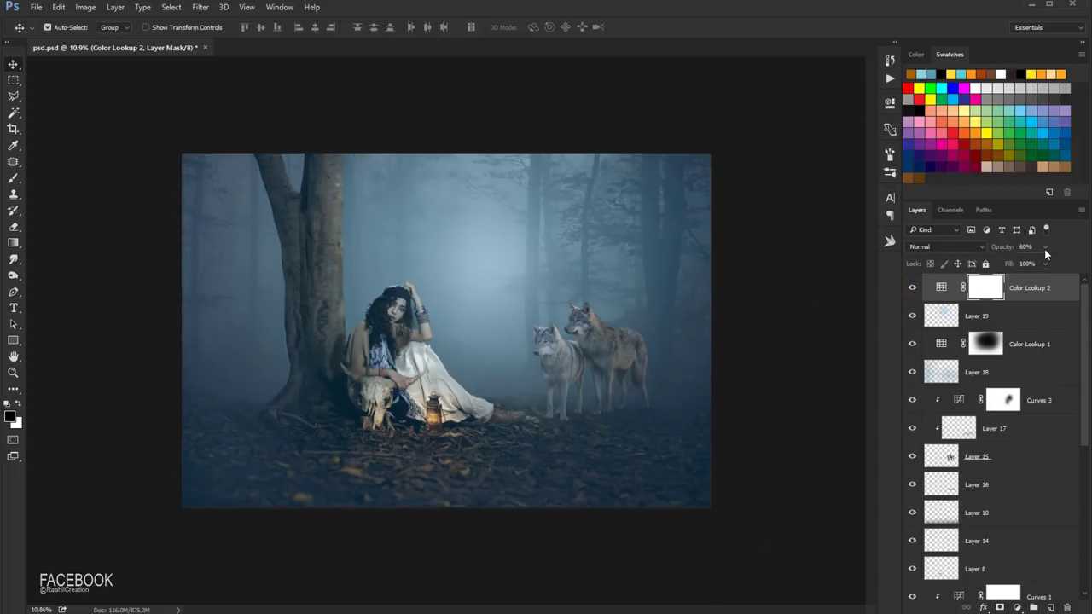
pyautogui.moveTo(1040, 263); pyautogui.dragTo(1035, 264)
pyautogui.scroll(1, 480, 240)
pyautogui.scroll(-2, 491, 251)
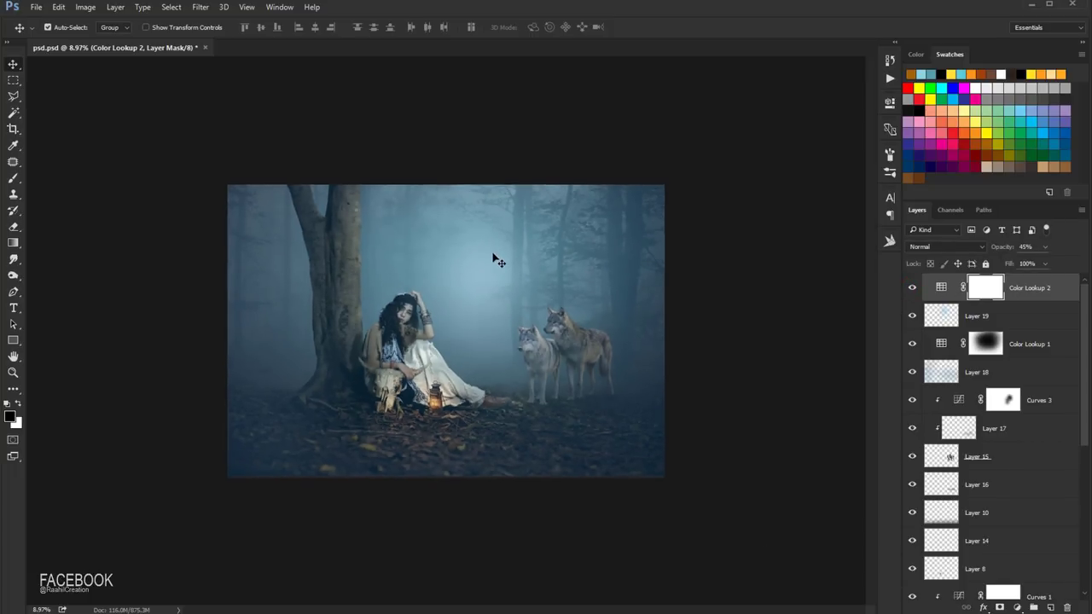
pyautogui.scroll(-1, 499, 261)
pyautogui.scroll(1, 507, 256)
pyautogui.scroll(1, 501, 284)
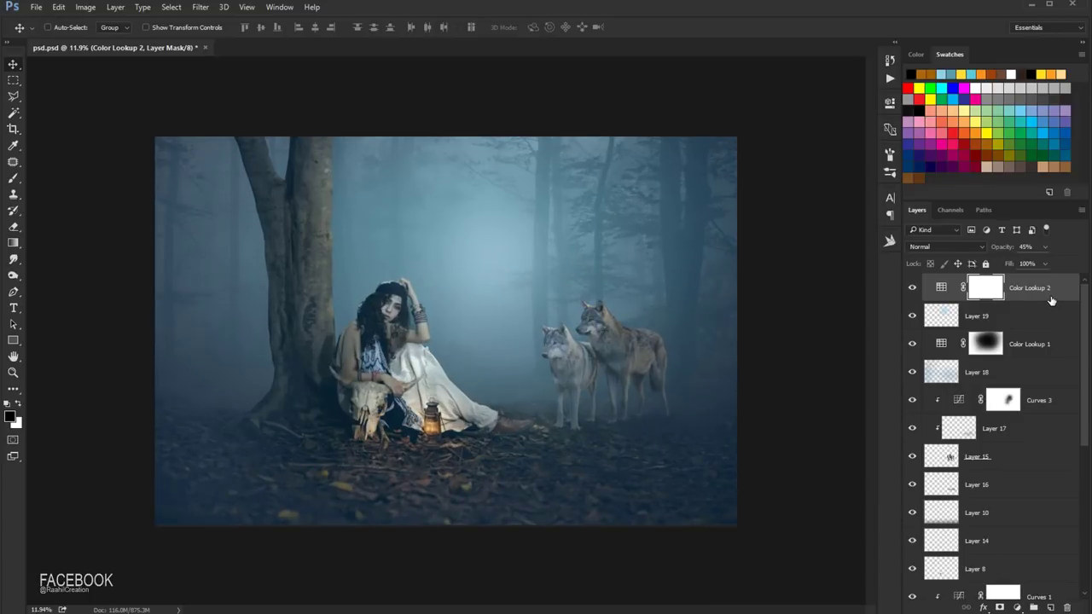
pyautogui.hotkey('ctrl', 'alt', 'shift', 'e')
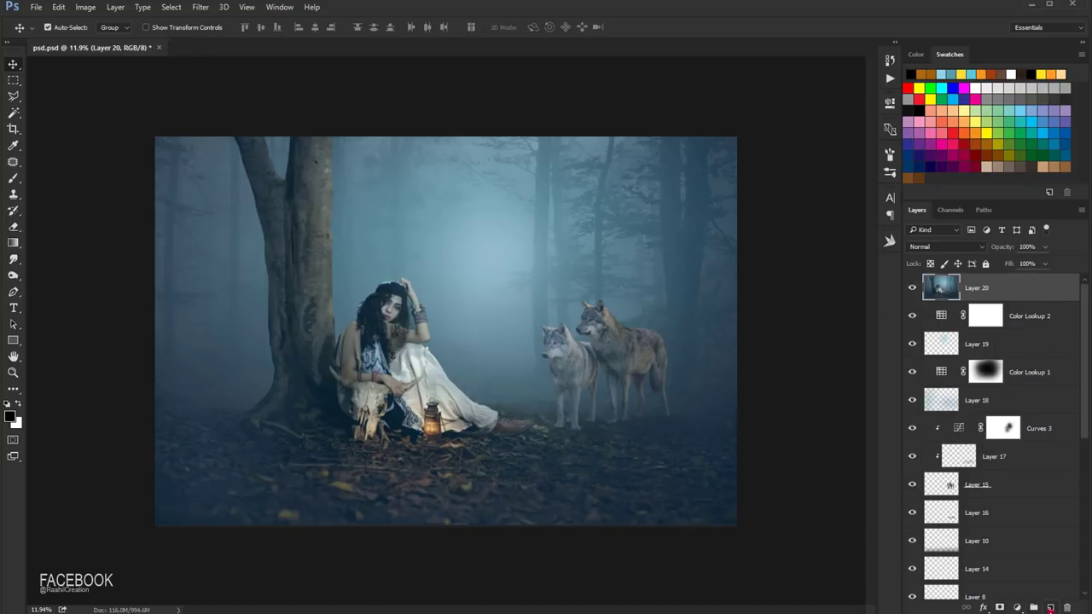
# Create a Color Dodge glow layer with an #ae690c orange-brown brush
pyautogui.click(1050, 607)
pyautogui.click(11, 416)
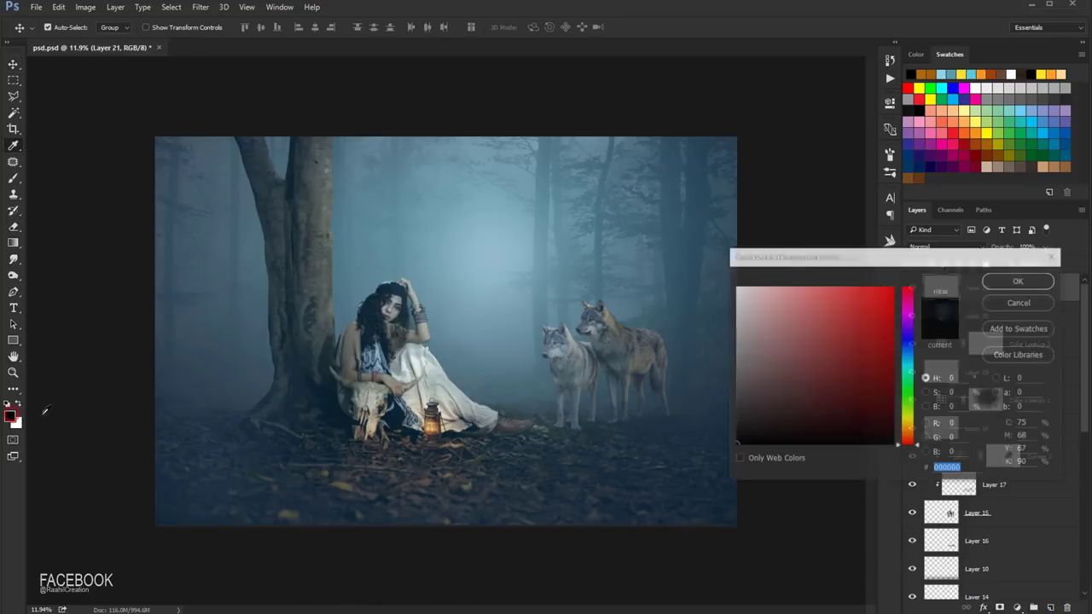
pyautogui.click(921, 75)
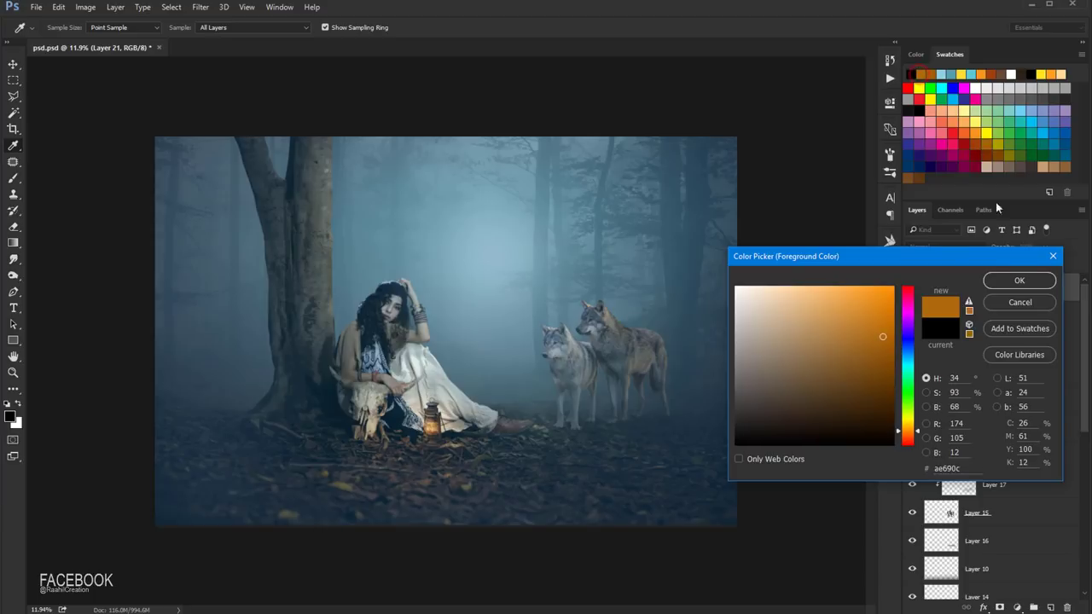
pyautogui.click(1005, 281)
pyautogui.press('b')
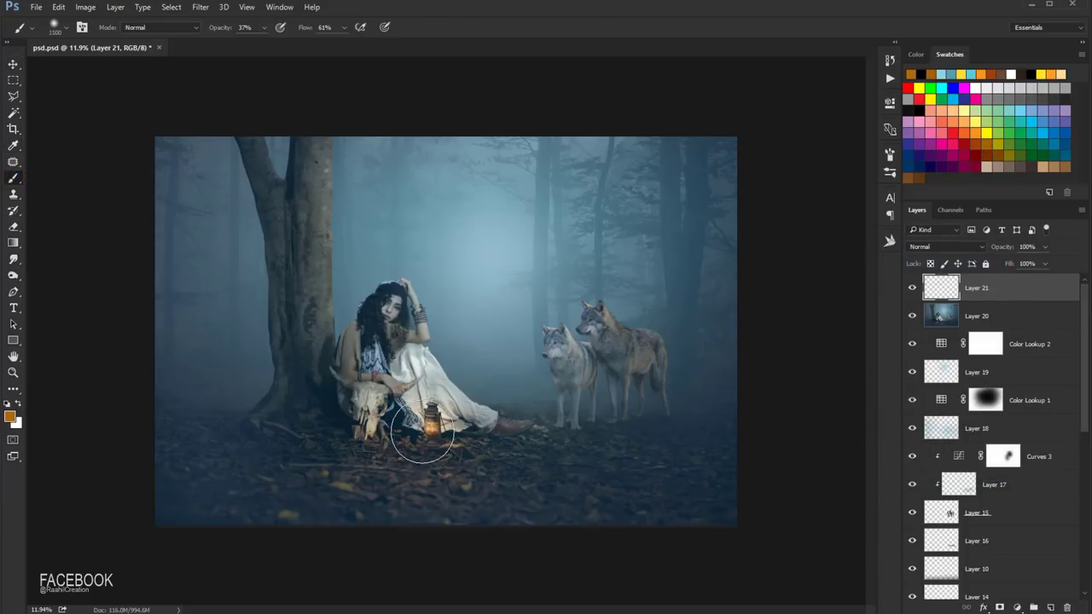
pyautogui.press(']')
pyautogui.press(']')
pyautogui.press(']')
# Paint orange glow on the lantern glass and the ground around it, comparing on and off
pyautogui.press(']')
pyautogui.press(']')
pyautogui.press(']')
pyautogui.click(922, 248)
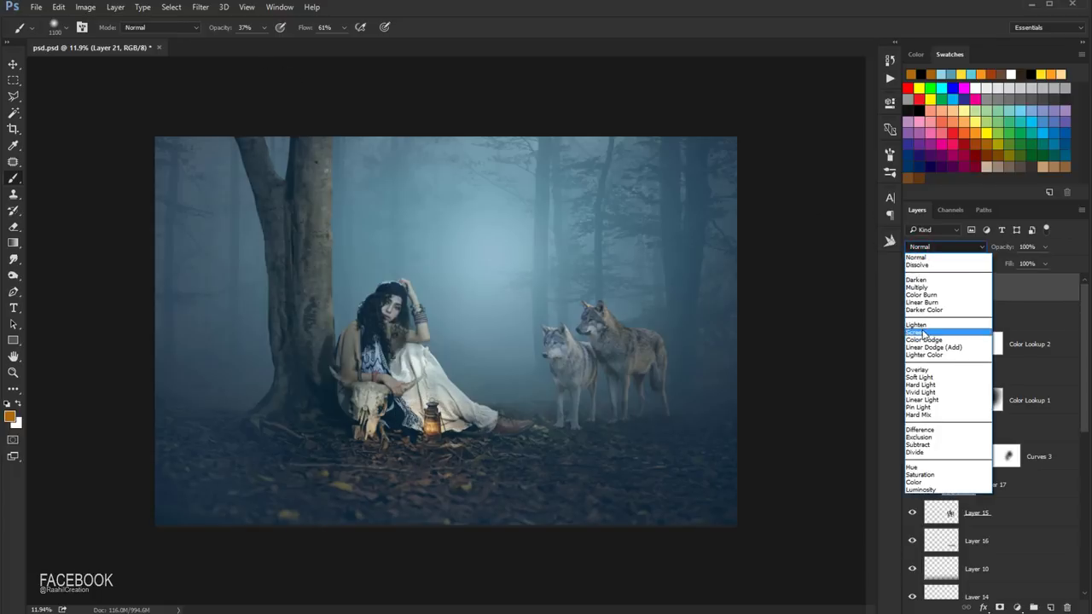
pyautogui.click(925, 336)
pyautogui.moveTo(437, 434)
pyautogui.mouseDown()
pyautogui.moveTo(415, 455)
pyautogui.moveTo(385, 438)
pyautogui.moveTo(390, 455)
pyautogui.moveTo(475, 439)
pyautogui.moveTo(465, 448)
pyautogui.moveTo(358, 444)
pyautogui.moveTo(428, 408)
pyautogui.moveTo(445, 458)
pyautogui.mouseUp()
pyautogui.press(']')
pyautogui.press(']')
pyautogui.scroll(3, 445, 458)
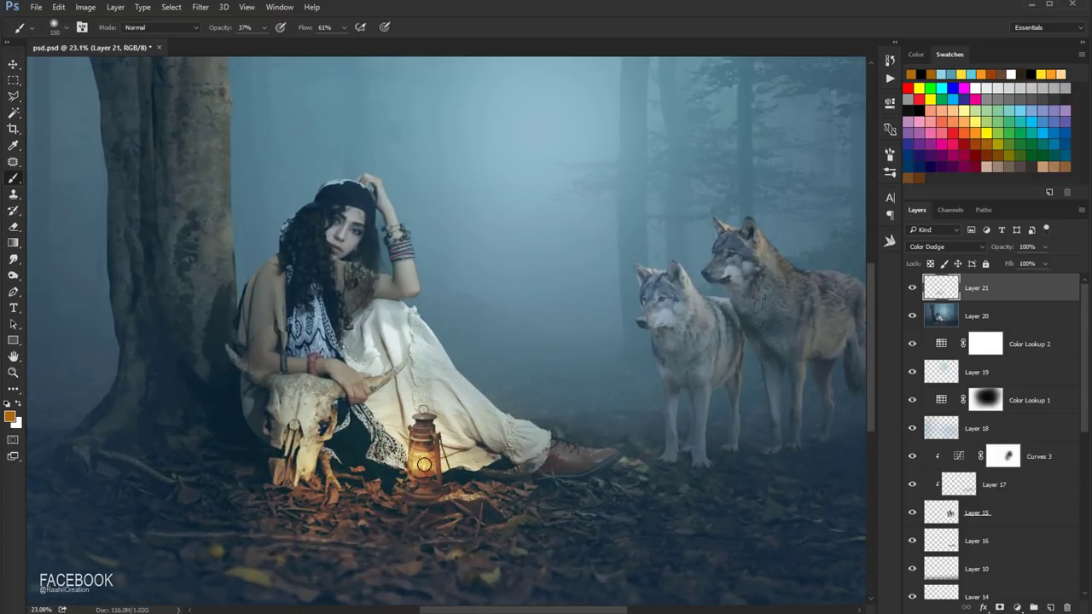
pyautogui.press(']')
pyautogui.press(']')
pyautogui.press(']')
pyautogui.click(423, 463)
pyautogui.scroll(-2, 519, 415)
pyautogui.scroll(-1, 519, 416)
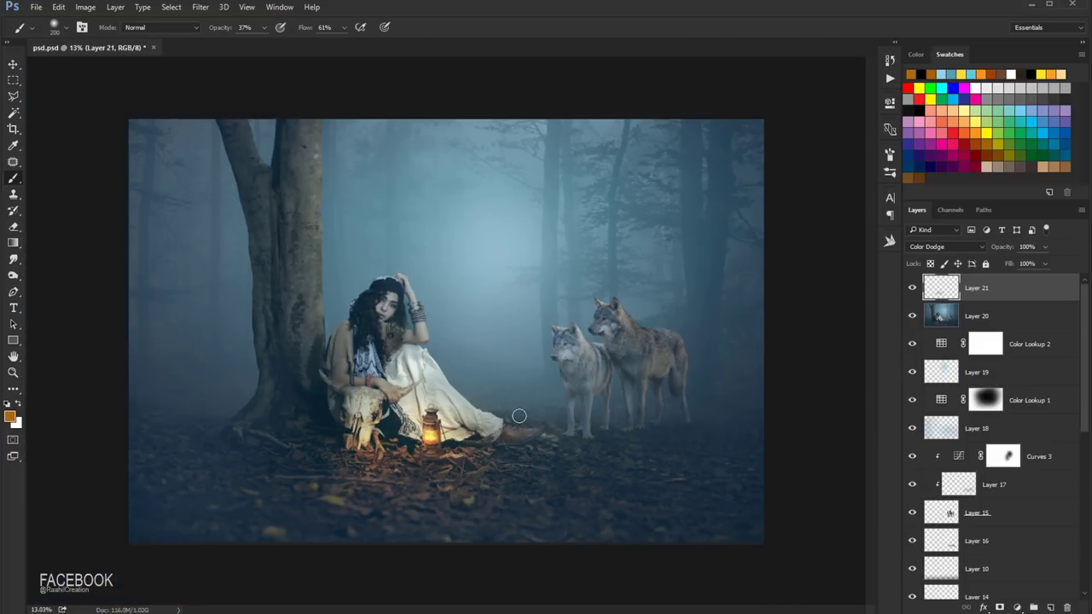
pyautogui.click(911, 288)
pyautogui.scroll(-1, 545, 311)
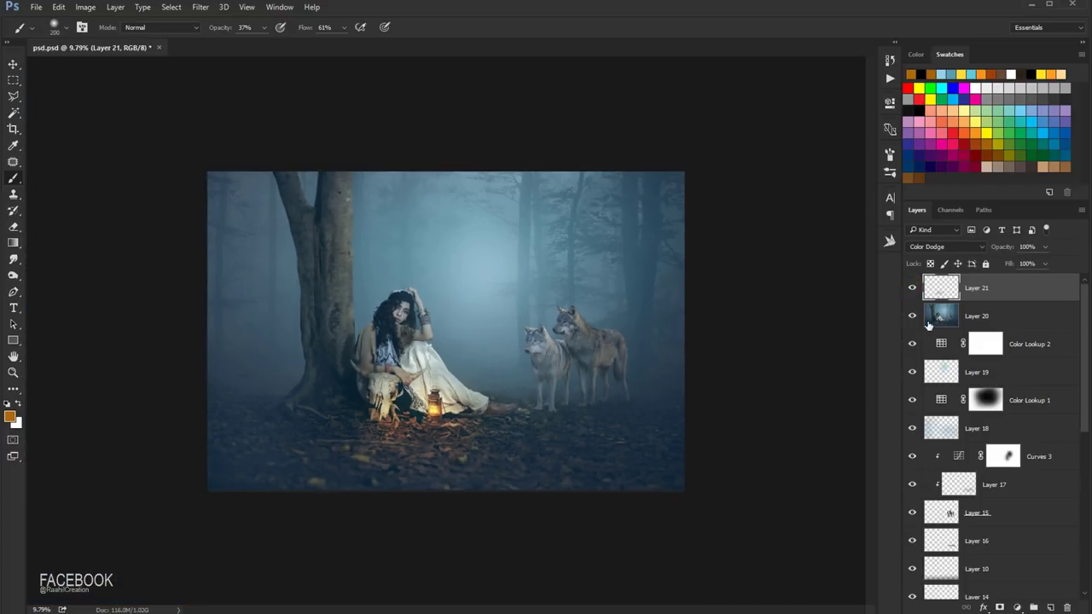
pyautogui.click(912, 289)
pyautogui.click(13, 66)
# Save the forest composite PSD with the lantern glow using Ctrl+S
pyautogui.scroll(1, 468, 286)
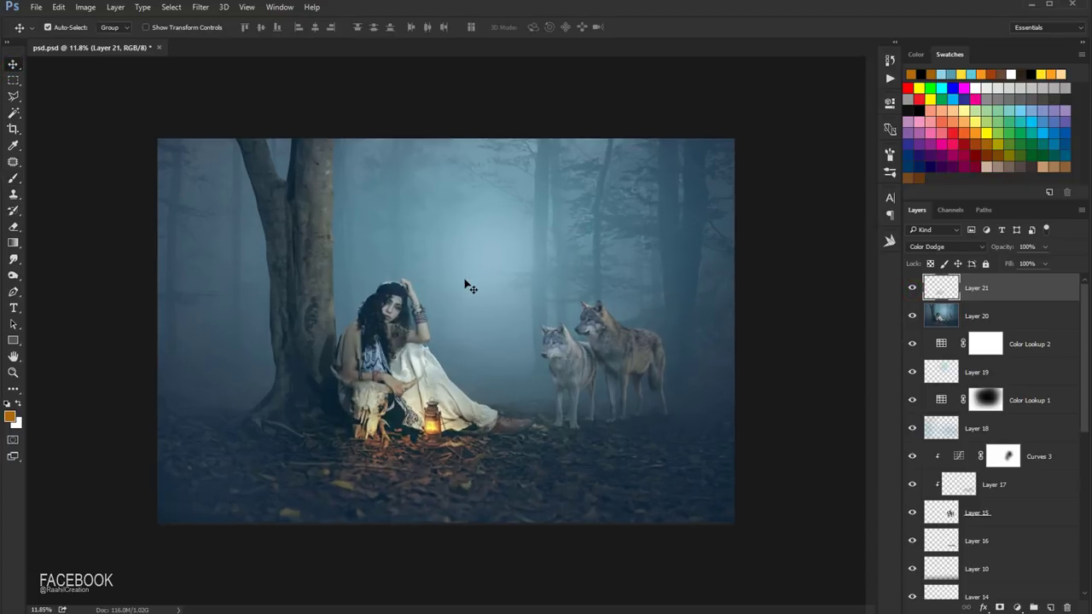
pyautogui.scroll(1, 467, 286)
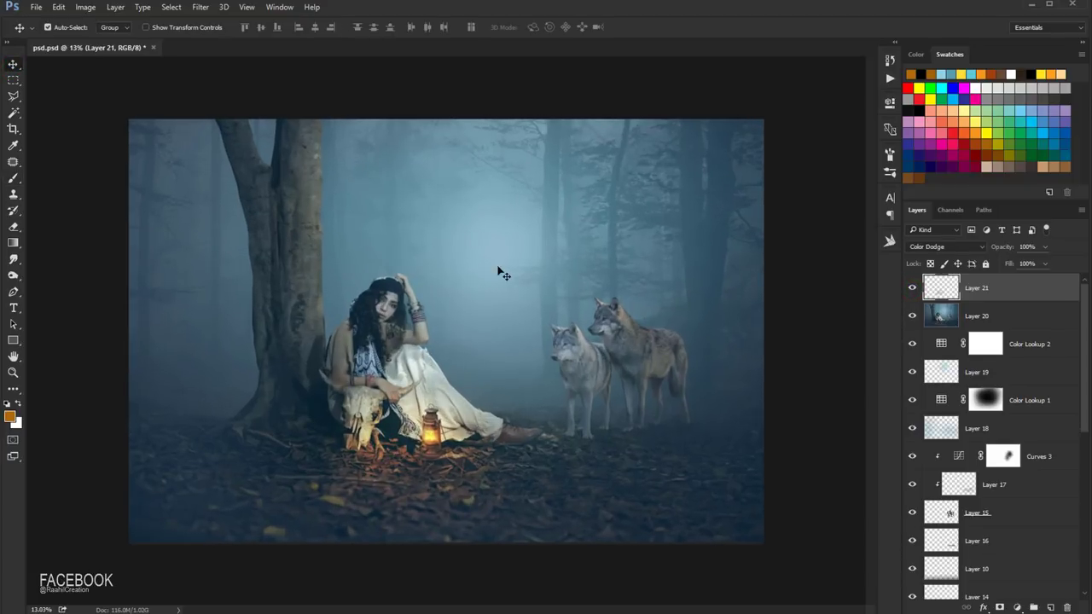
pyautogui.scroll(-2, 521, 283)
pyautogui.scroll(-2, 521, 283)
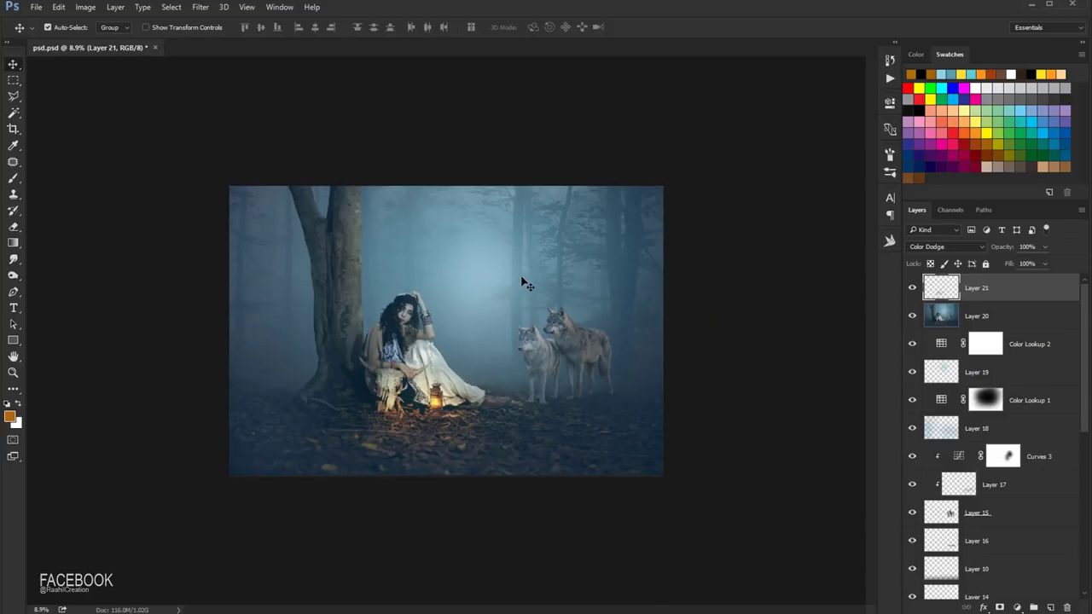
pyautogui.scroll(2, 522, 282)
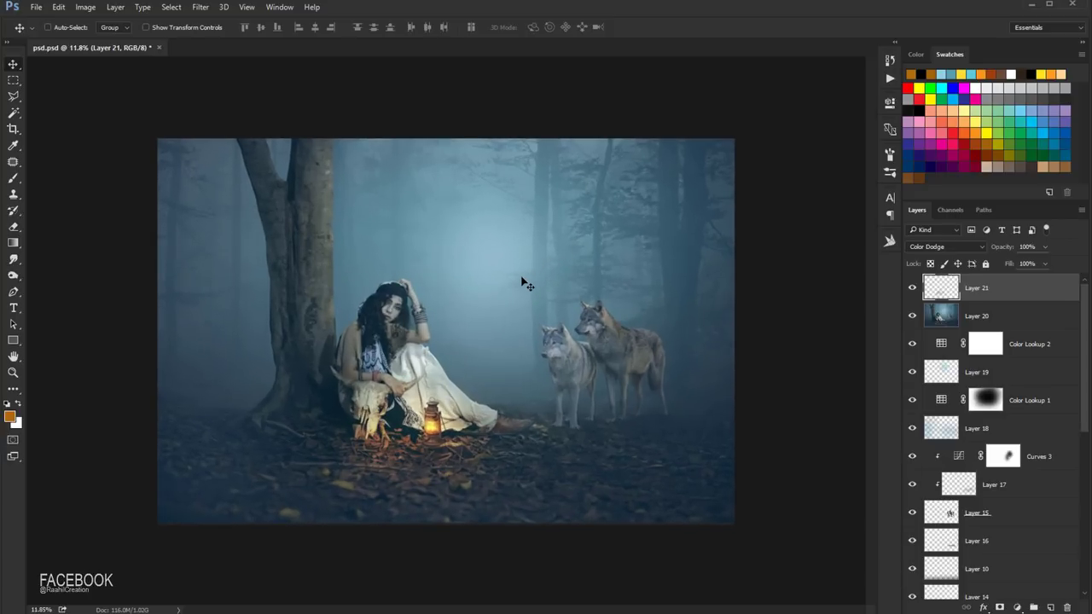
pyautogui.hotkey('ctrl', 's')
pyautogui.scroll(-1, 827, 350)
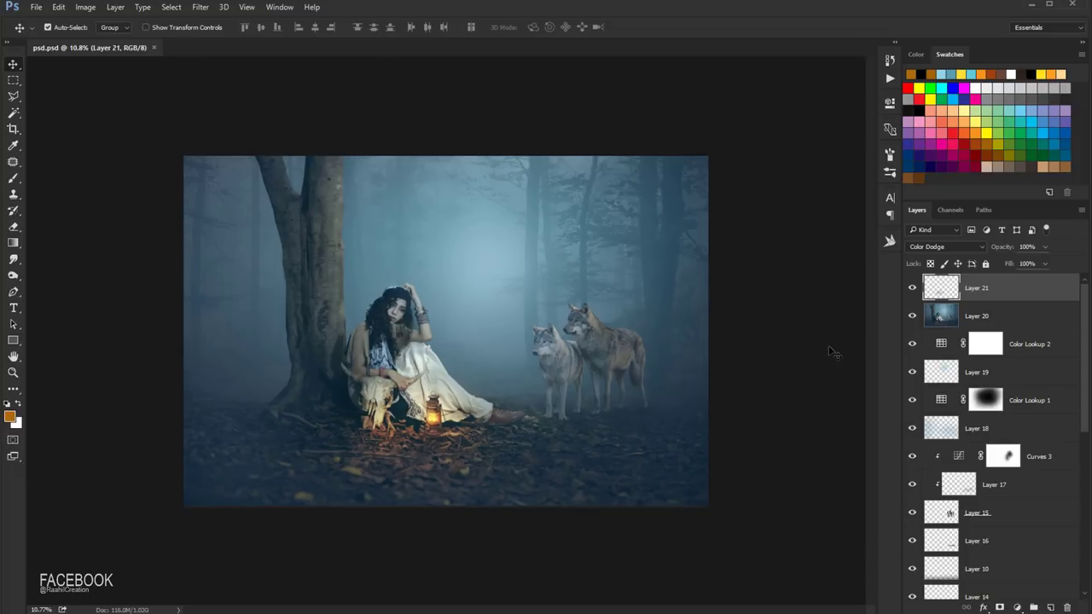
pyautogui.scroll(-1, 827, 350)
pyautogui.scroll(1, 827, 350)
# Stamp all visible layers into merged Layer 22 and duplicate it
pyautogui.hotkey('ctrl', 'alt', 'shift', 'e')
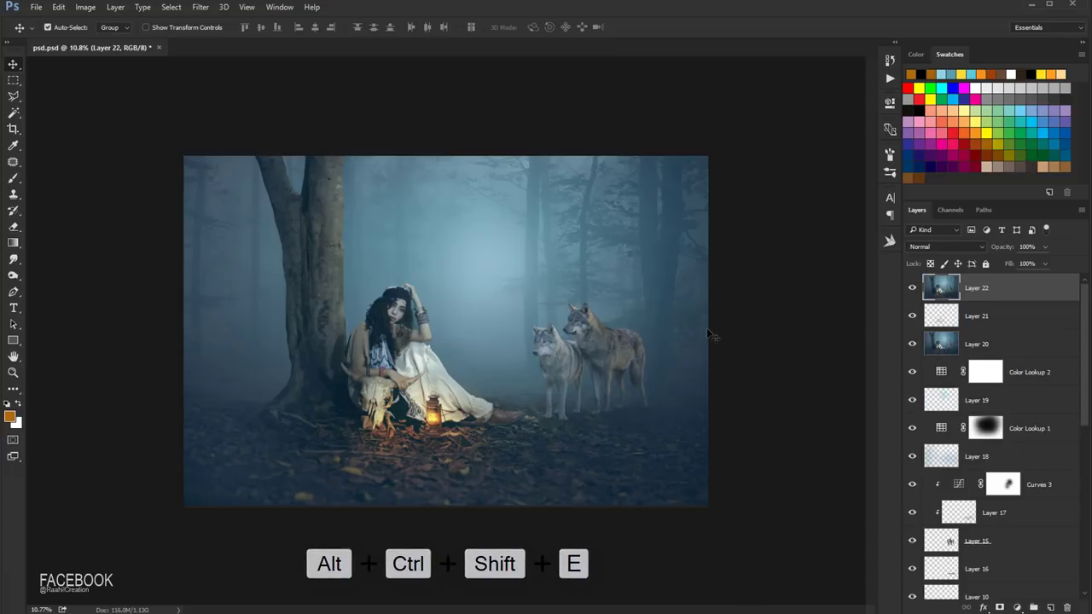
pyautogui.scroll(1, 708, 333)
pyautogui.scroll(2, 538, 319)
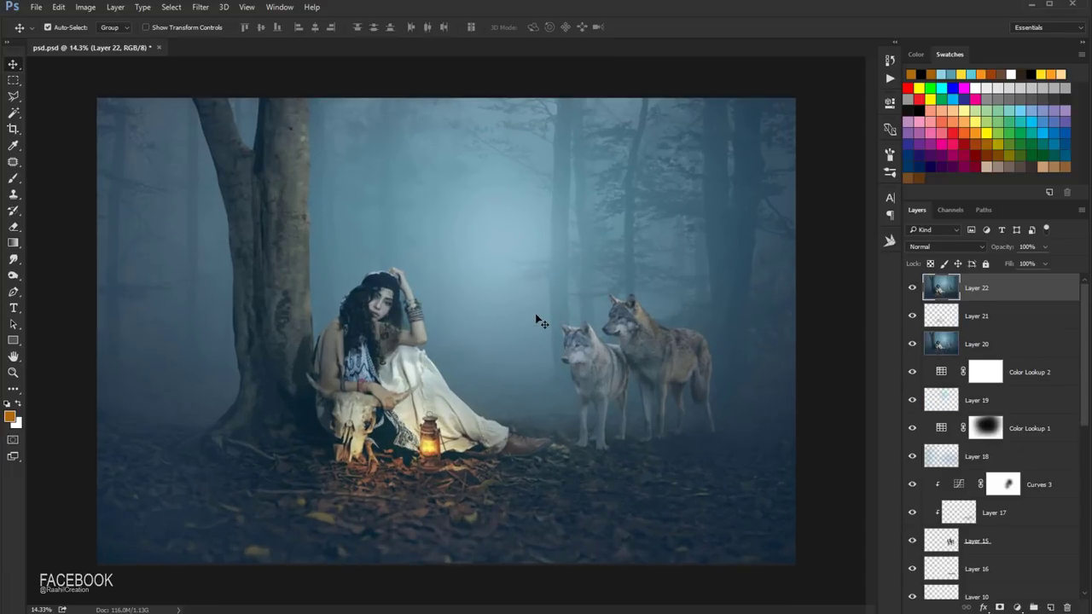
pyautogui.scroll(-2, 538, 319)
pyautogui.hotkey('ctrl', 'j')
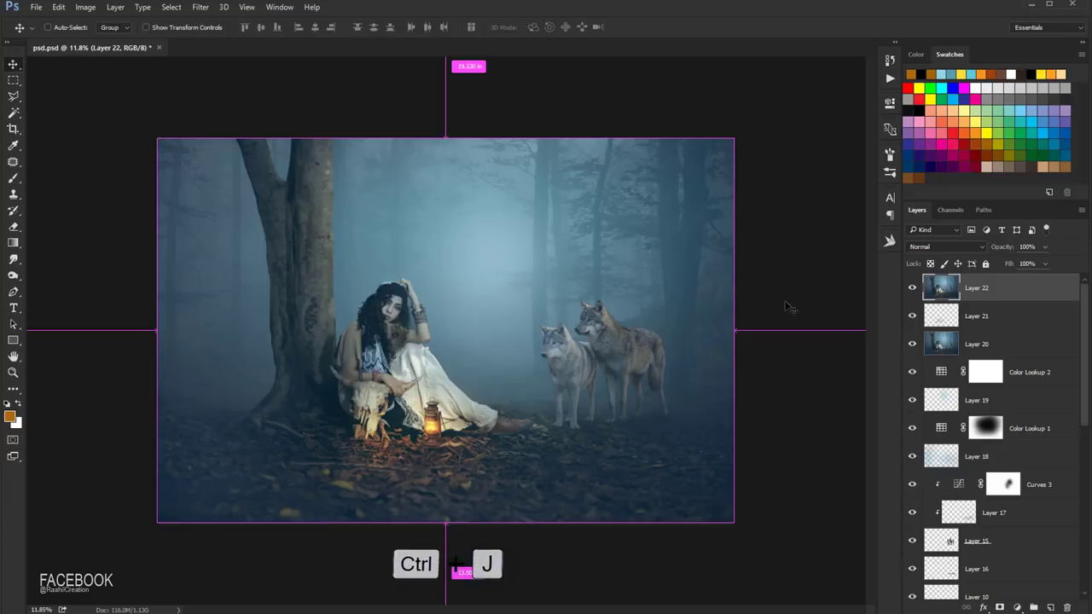
# Make a second copy, hide Layer 22 copy 2, and select Layer 22 copy
pyautogui.click(918, 246)
pyautogui.click(845, 270)
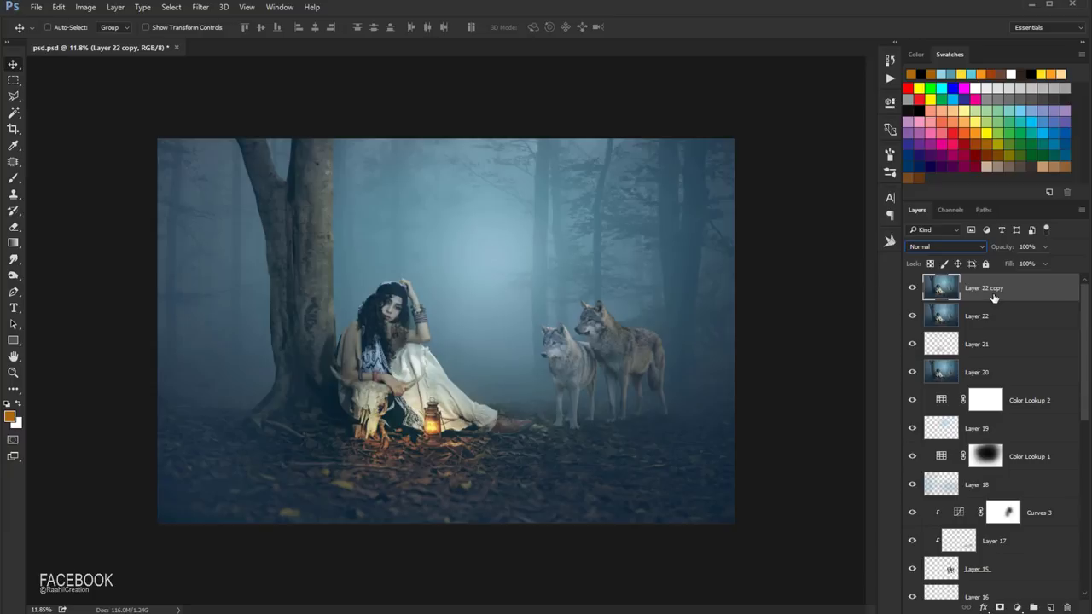
pyautogui.hotkey('ctrl', 'j')
pyautogui.click(912, 287)
pyautogui.click(974, 316)
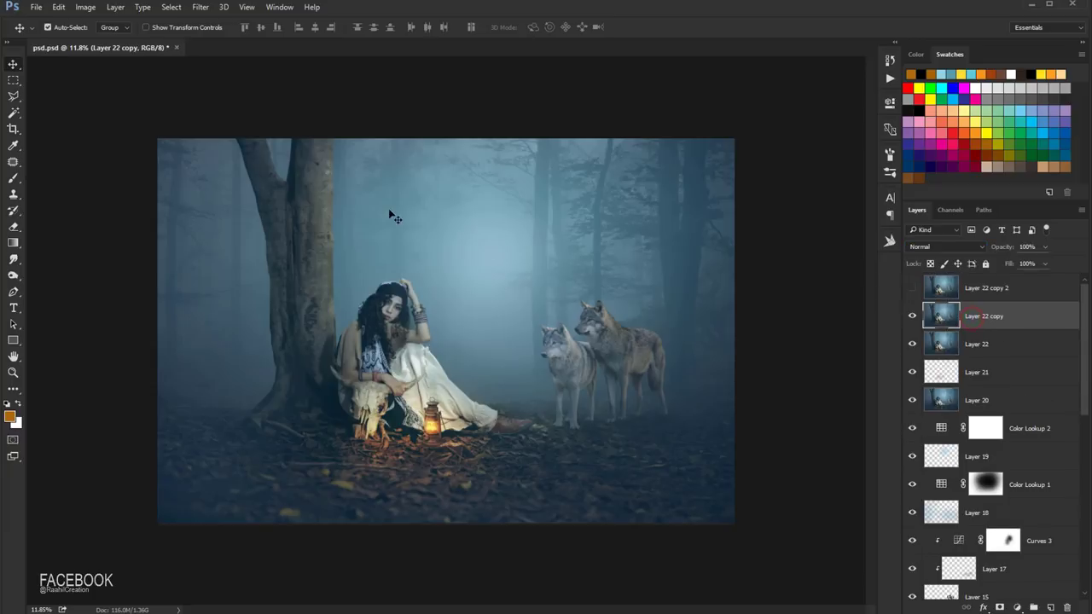
# Apply Reduce Noise with Sharpen Details 28 to Layer 22 copy, then show and select Layer 22 copy 2
pyautogui.click(201, 8)
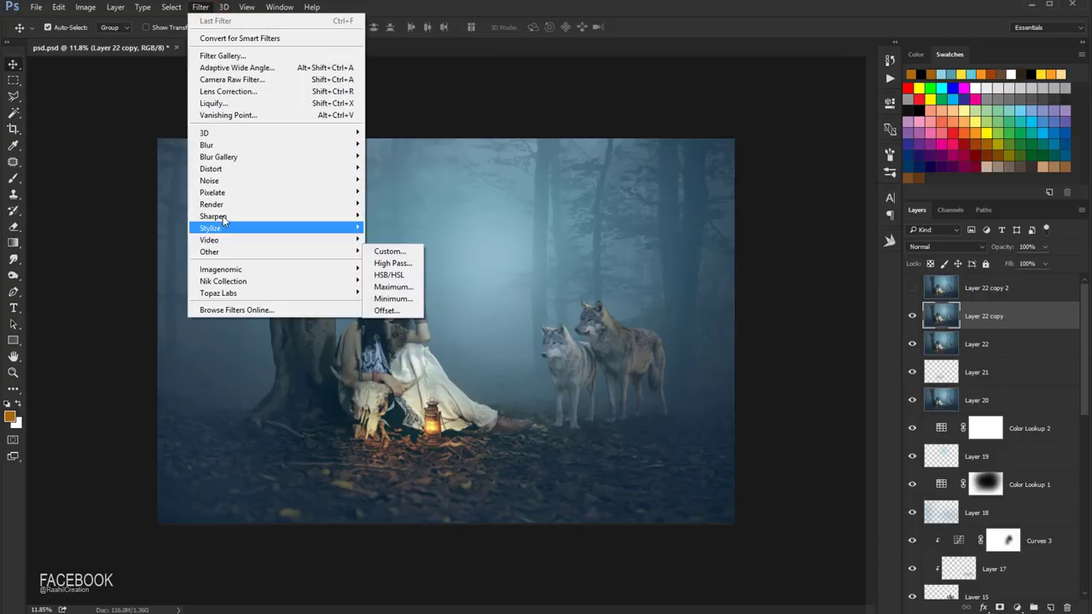
pyautogui.click(391, 228)
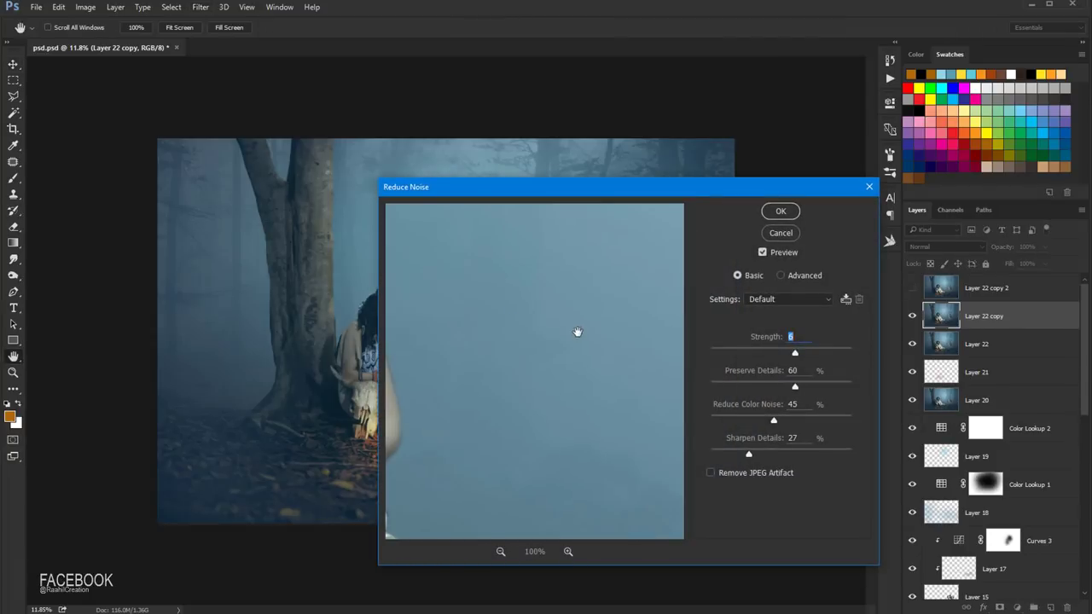
pyautogui.moveTo(749, 455); pyautogui.dragTo(751, 454)
pyautogui.click(778, 211)
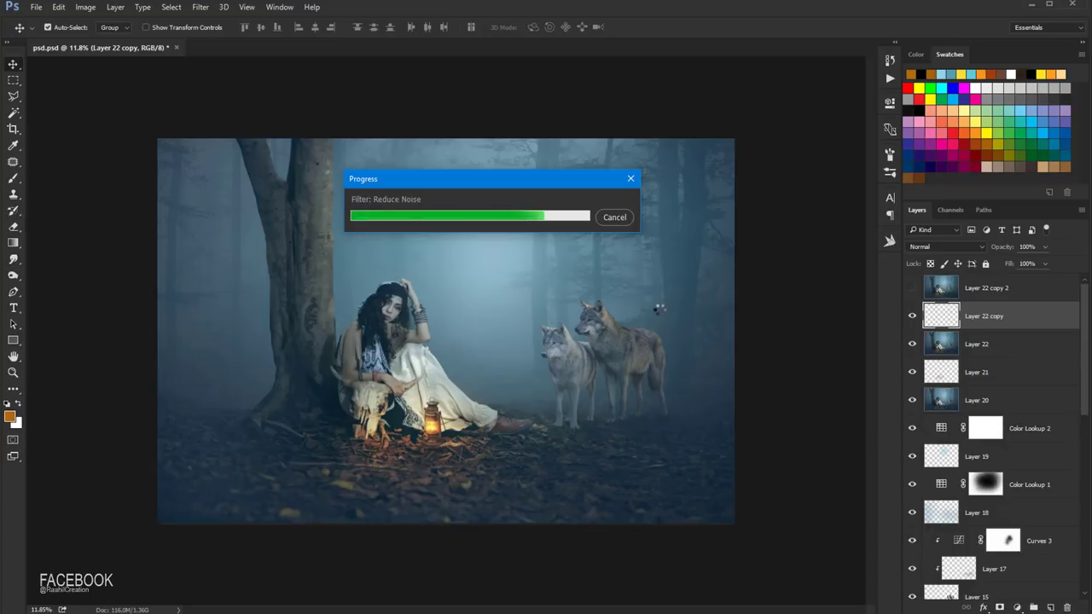
pyautogui.click(986, 290)
pyautogui.click(913, 289)
# Set Layer 22 copy 2 to Vivid Light and try a High Pass radius around 6.2 px
pyautogui.click(916, 246)
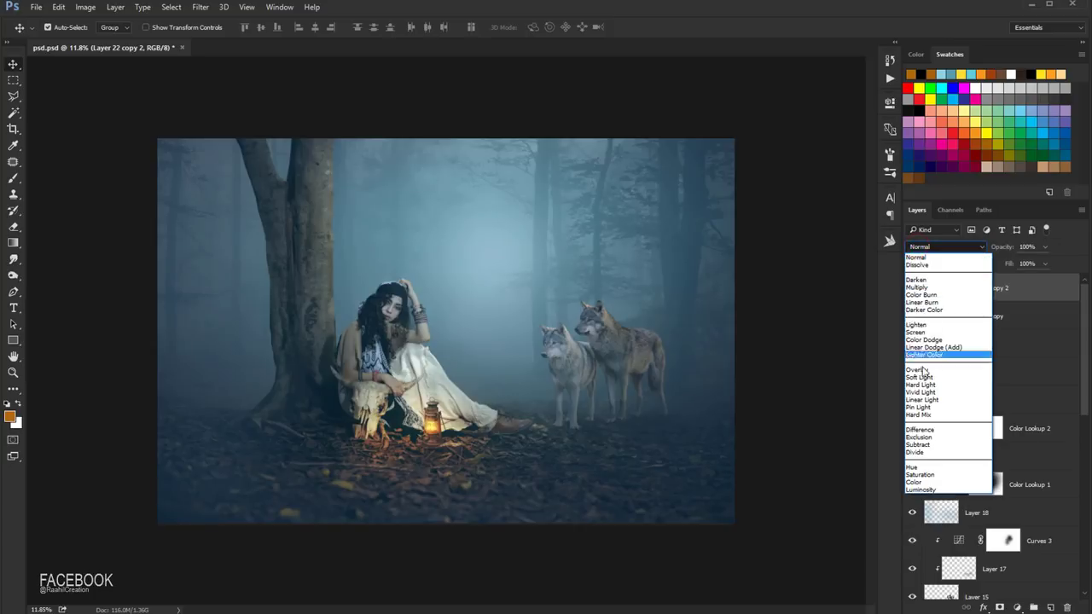
pyautogui.click(939, 392)
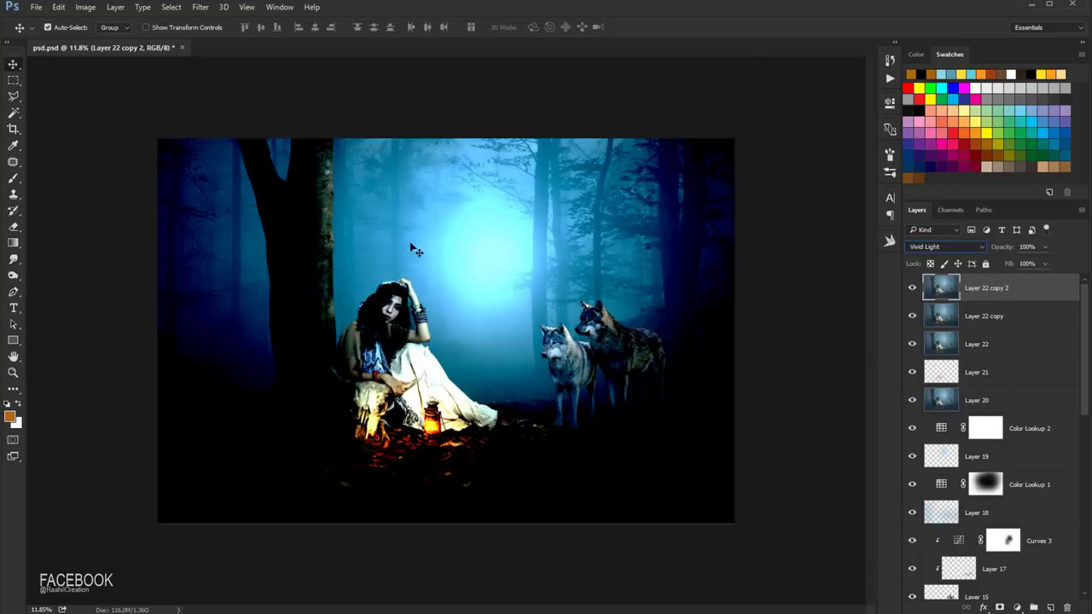
pyautogui.click(201, 8)
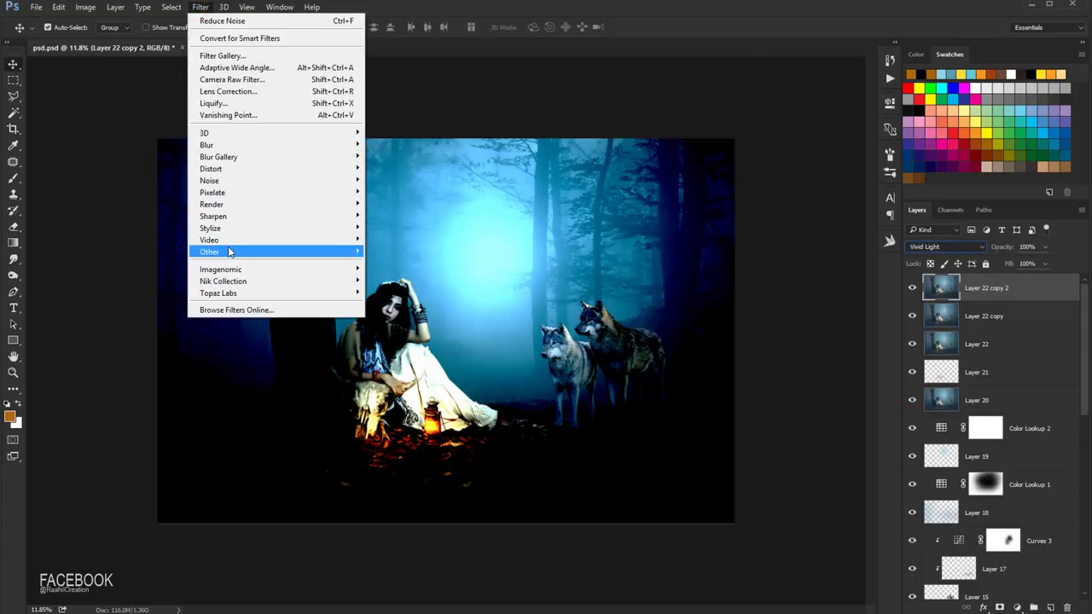
pyautogui.click(382, 252)
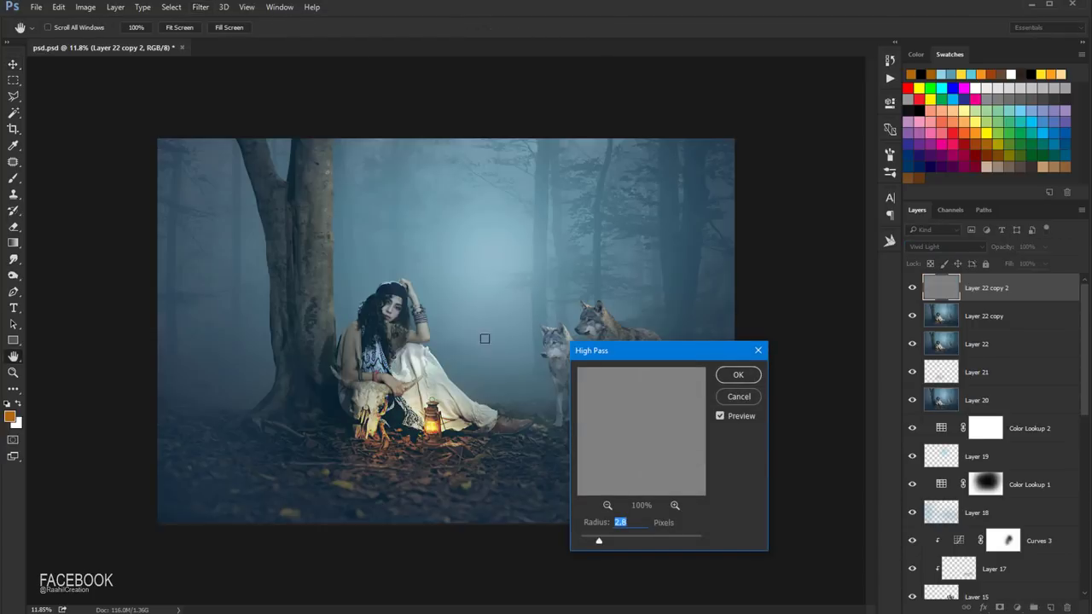
pyautogui.moveTo(602, 544); pyautogui.dragTo(620, 544)
pyautogui.moveTo(621, 546); pyautogui.dragTo(611, 546)
# Zoom in and apply High Pass at a 3.4 px radius
pyautogui.hotkey('ctrl', '+')
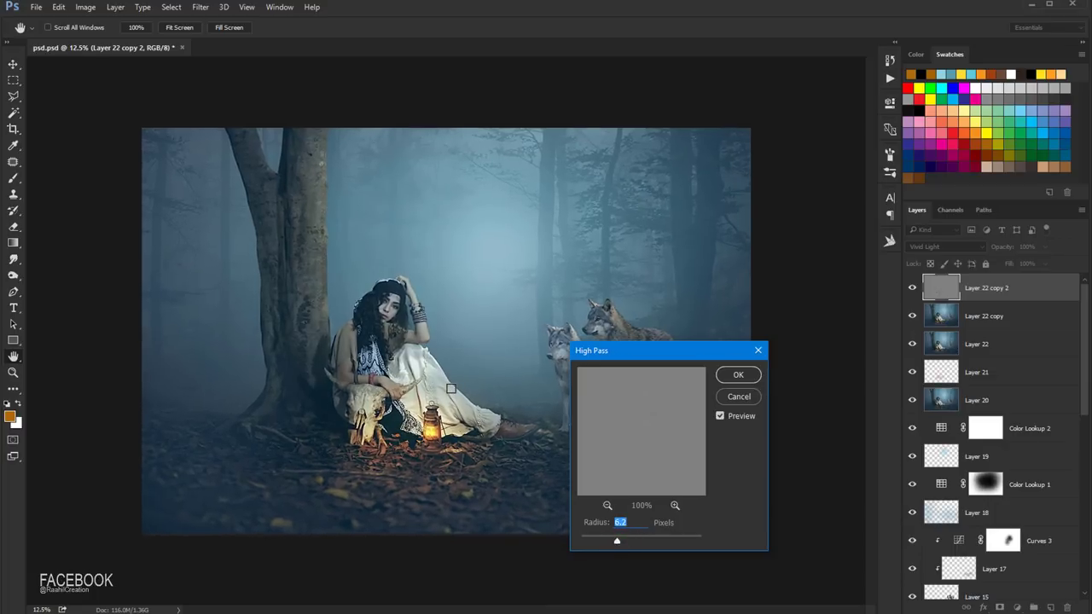
pyautogui.hotkey('ctrl', '+')
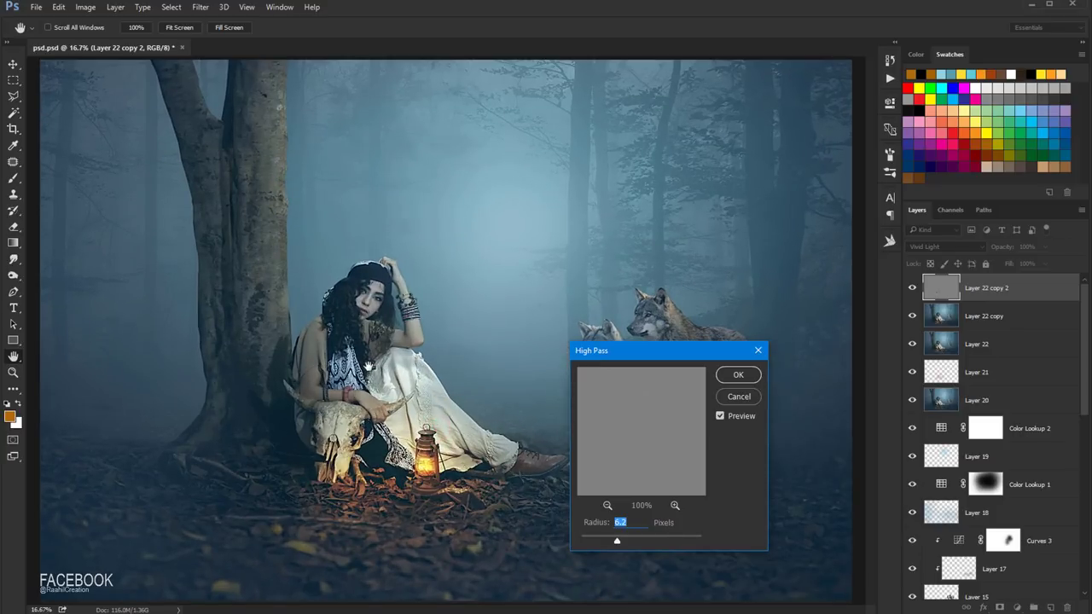
pyautogui.click(449, 373)
pyautogui.moveTo(607, 543); pyautogui.dragTo(605, 544)
pyautogui.moveTo(581, 542)
pyautogui.mouseDown()
pyautogui.moveTo(639, 543)
pyautogui.moveTo(595, 544)
pyautogui.mouseUp()
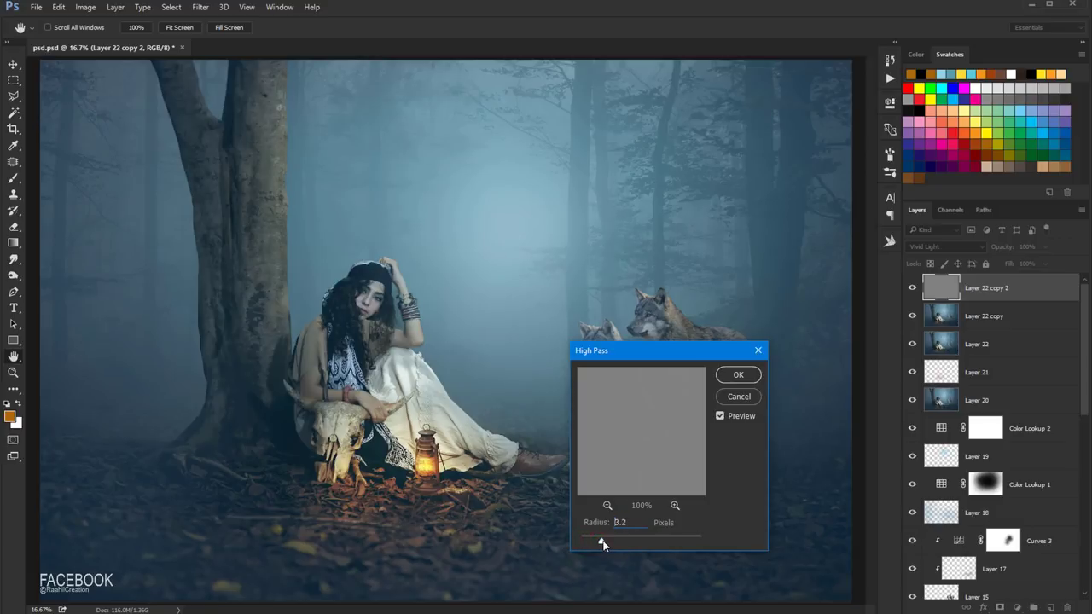
pyautogui.moveTo(594, 545); pyautogui.dragTo(599, 544)
pyautogui.click(735, 375)
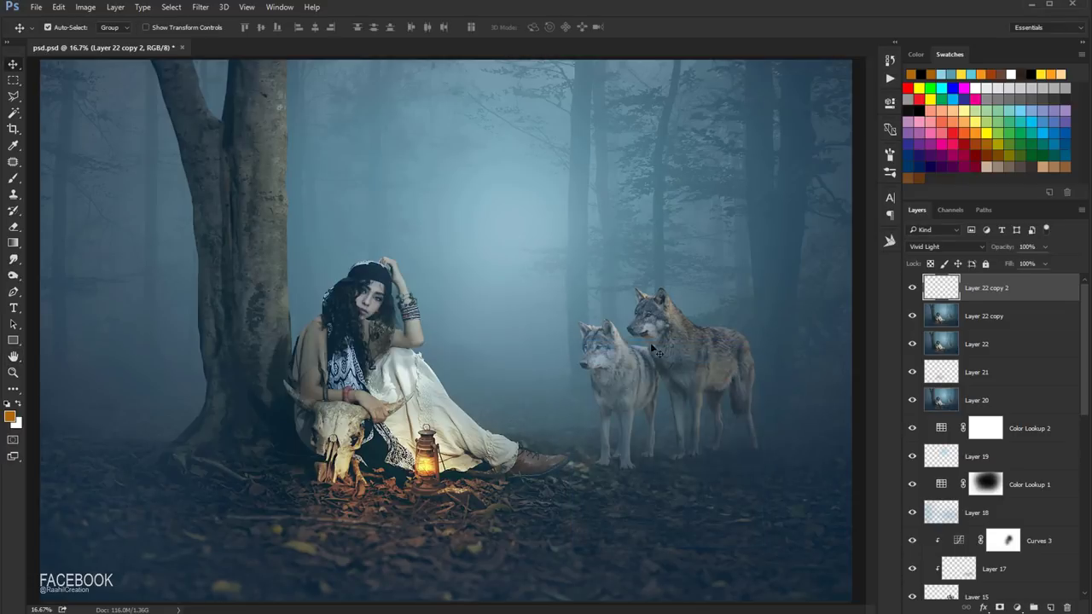
# Toggle the sharpening layer to compare before and after, then stamp visible layers onto a new layer
pyautogui.scroll(-1, 512, 439)
pyautogui.scroll(2, 411, 534)
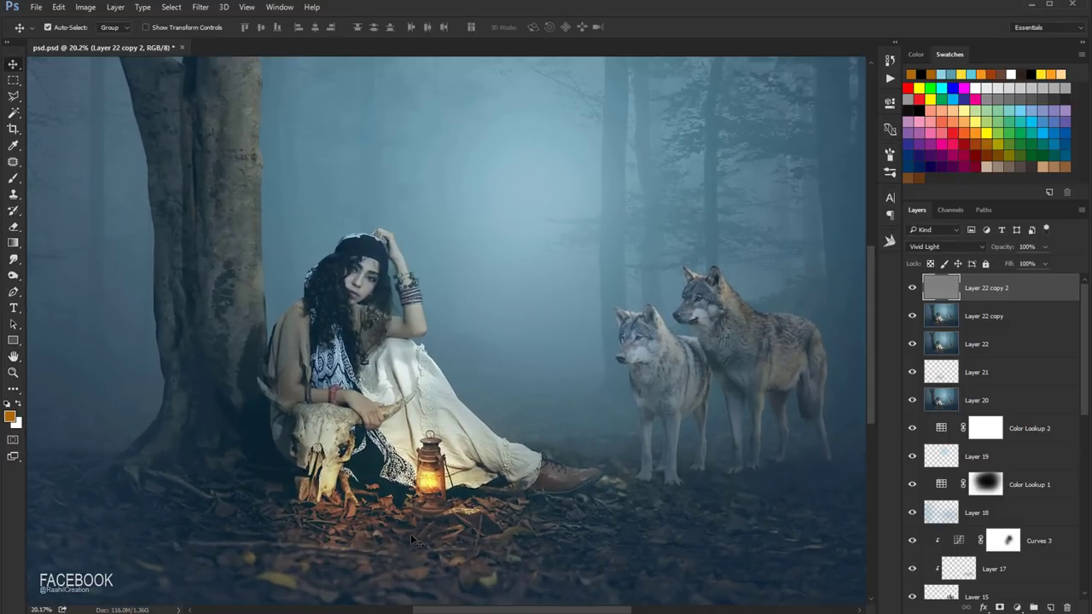
pyautogui.scroll(2, 410, 534)
pyautogui.scroll(2, 411, 534)
pyautogui.scroll(2, 410, 533)
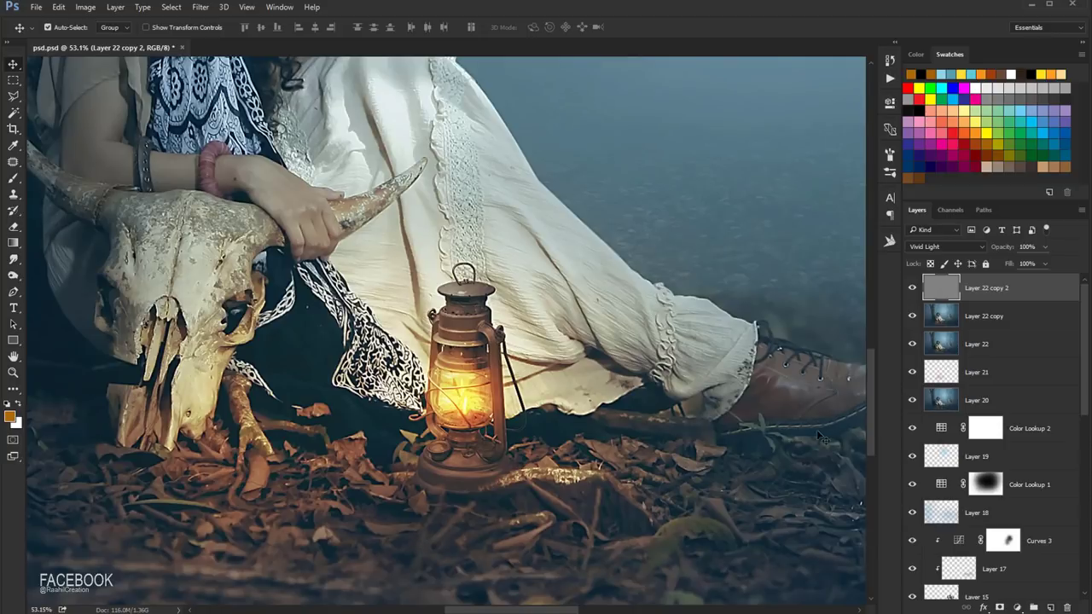
pyautogui.scroll(-1, 658, 428)
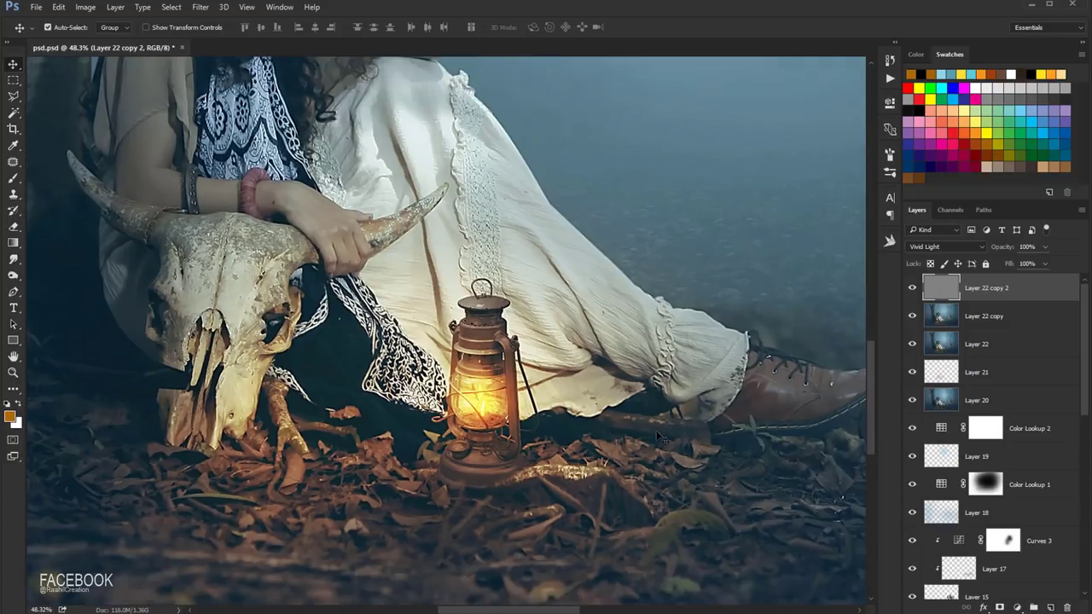
pyautogui.click(910, 292)
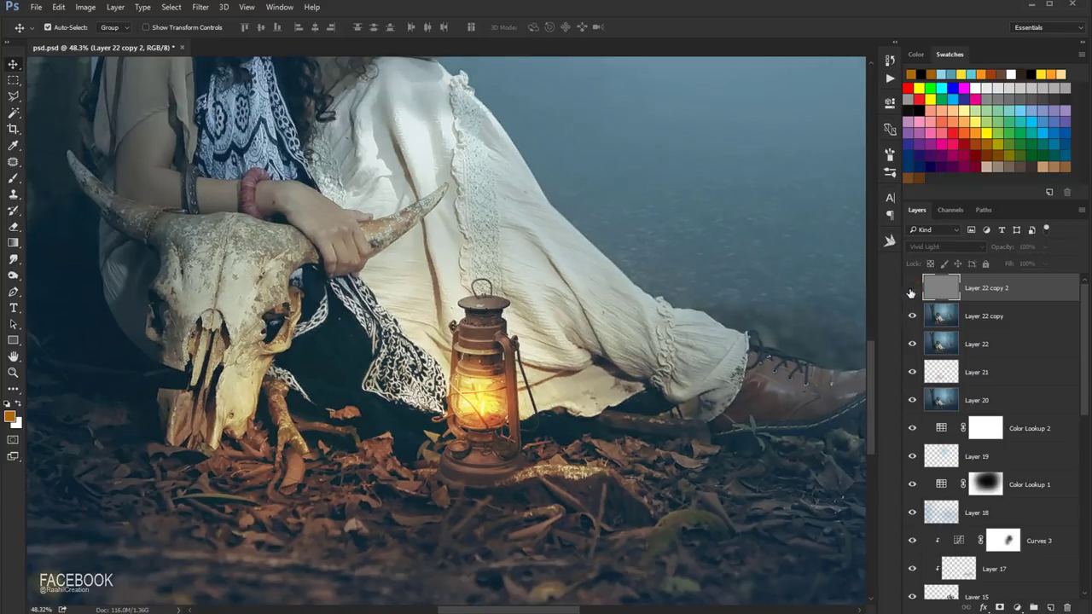
pyautogui.click(911, 292)
pyautogui.scroll(-1, 484, 373)
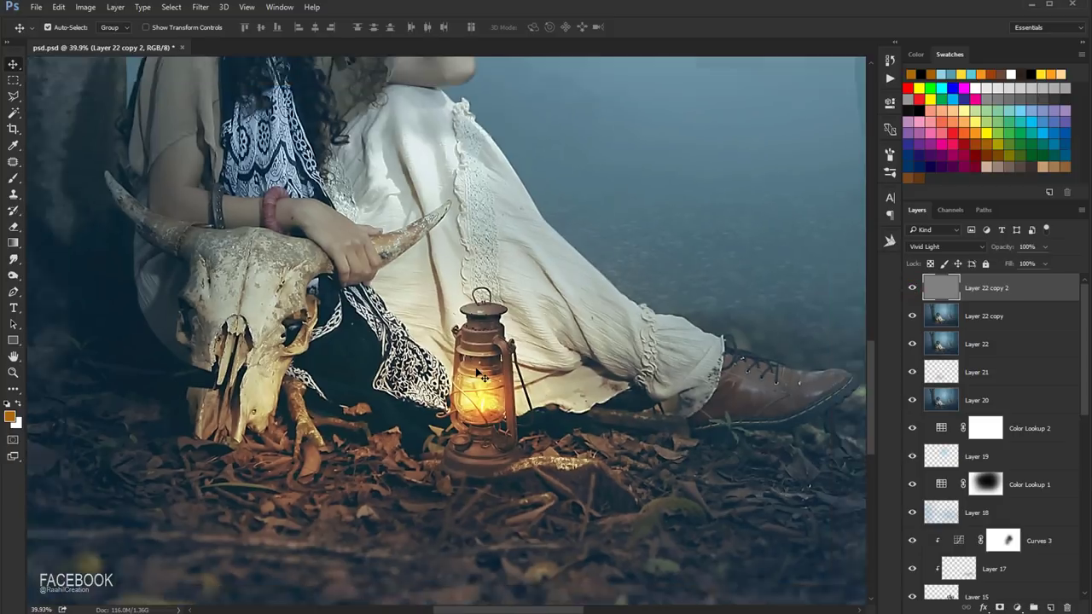
pyautogui.scroll(-1, 482, 376)
pyautogui.scroll(-2, 483, 377)
pyautogui.scroll(-1, 483, 377)
pyautogui.scroll(-1, 483, 377)
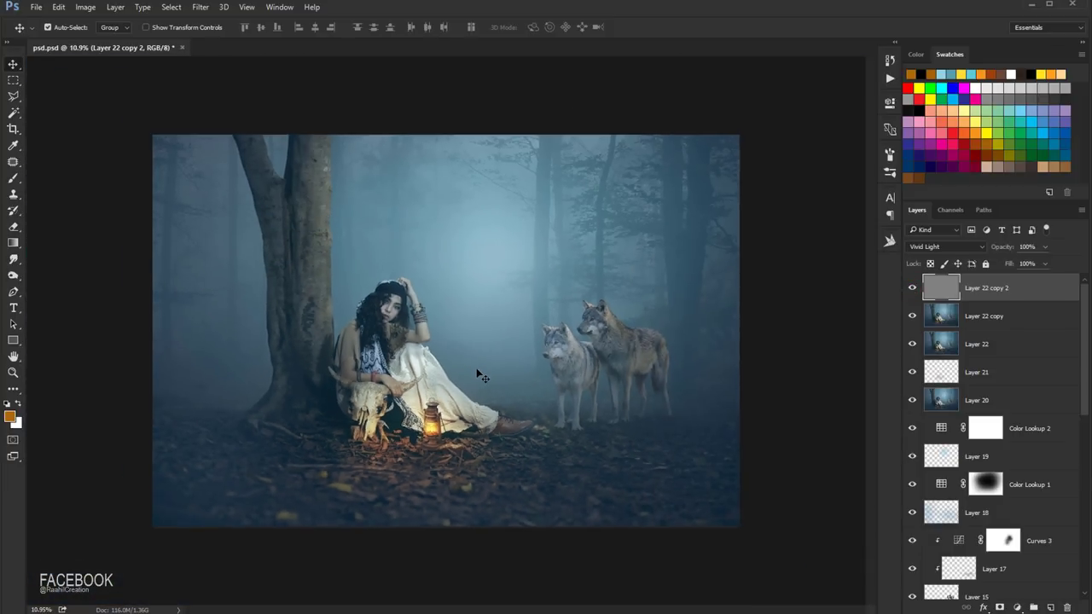
pyautogui.scroll(-1, 483, 377)
pyautogui.scroll(1, 492, 271)
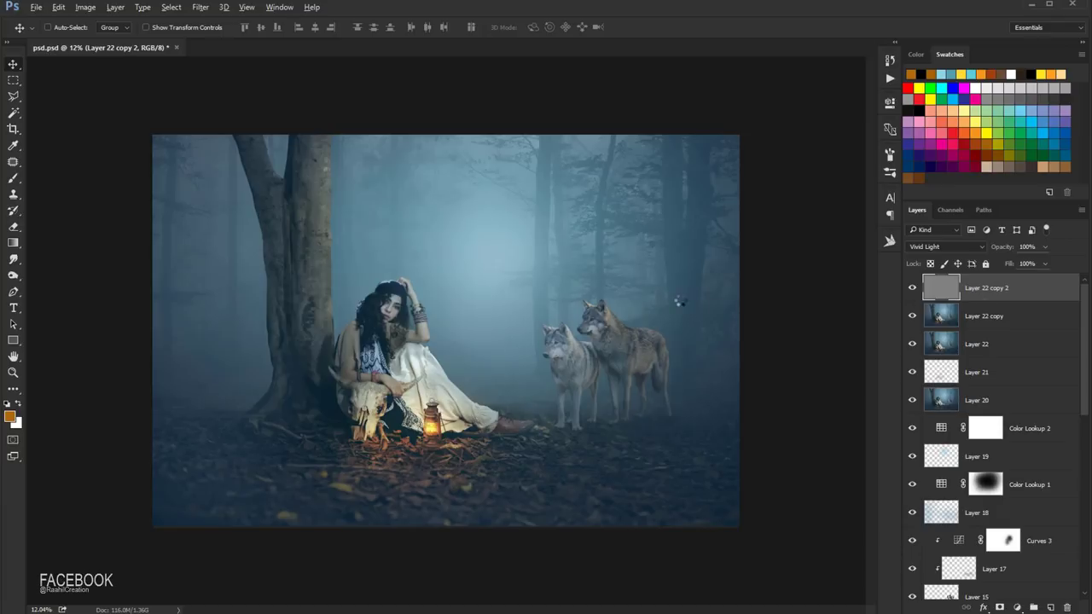
pyautogui.hotkey('ctrl', 'shift', 'alt', 'n')
# Stamp visible into Layer 23, then add Layer 24 filled with 50% gray and blended in Overlay
pyautogui.hotkey('ctrl', 'alt', 'shift', 'e')
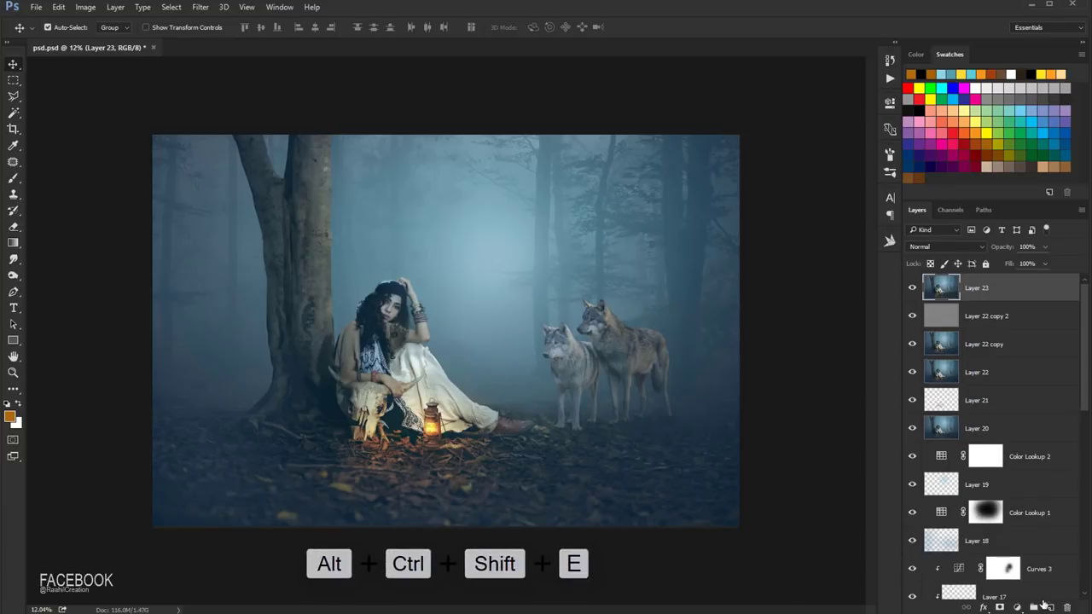
pyautogui.click(1049, 607)
pyautogui.click(58, 7)
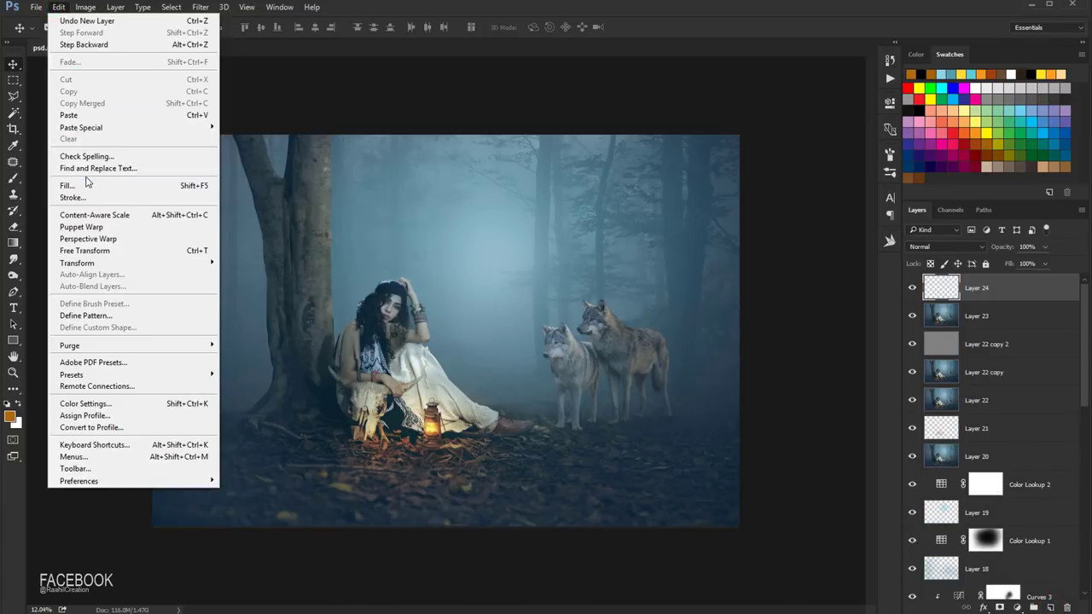
pyautogui.click(89, 186)
pyautogui.click(661, 251)
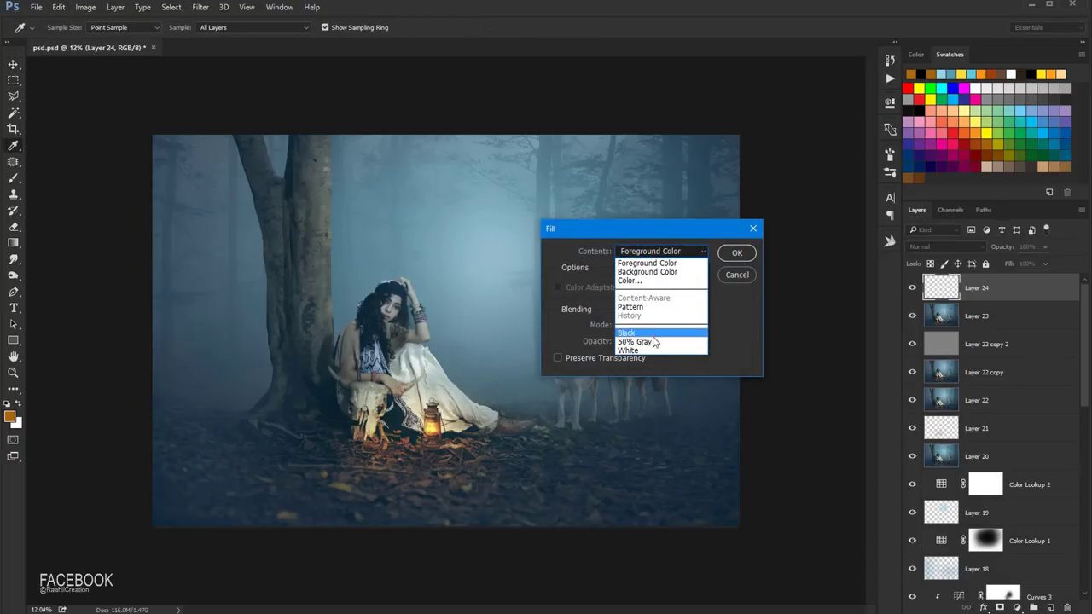
pyautogui.click(648, 337)
pyautogui.click(657, 287)
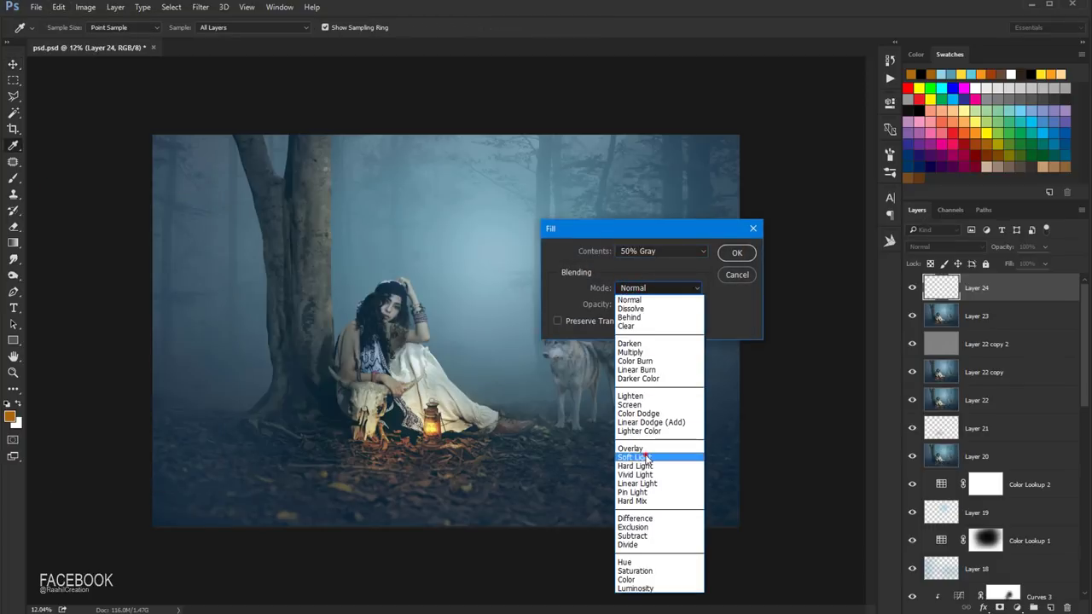
pyautogui.click(648, 454)
pyautogui.press('v')
pyautogui.click(736, 252)
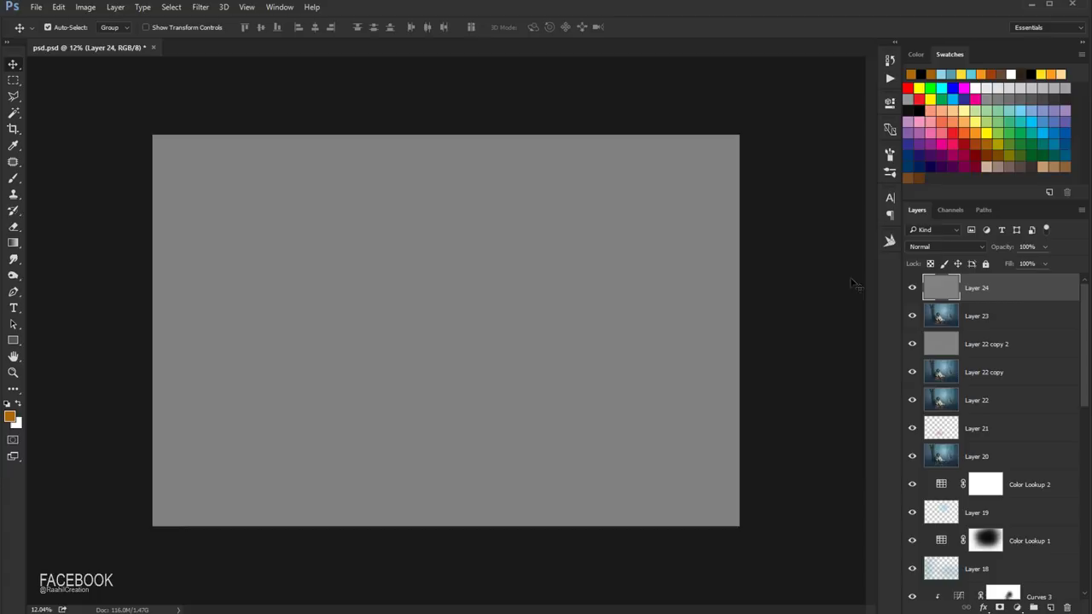
pyautogui.click(946, 247)
pyautogui.click(920, 370)
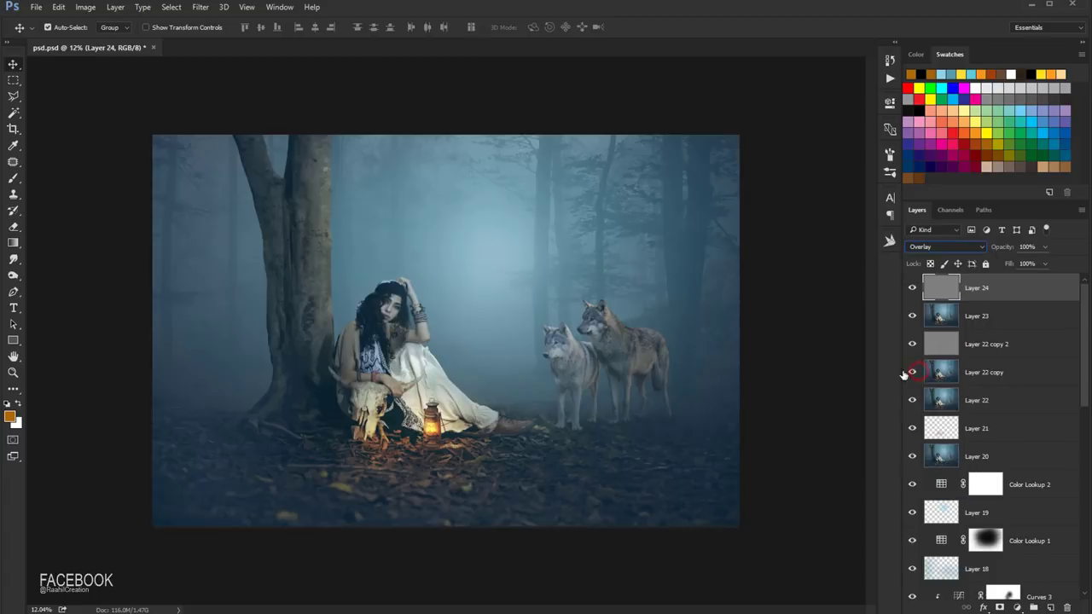
# Pick a toning tool, zoom to the wolves, and tone the smaller wolf's ear at 31% exposure
pyautogui.click(20, 279)
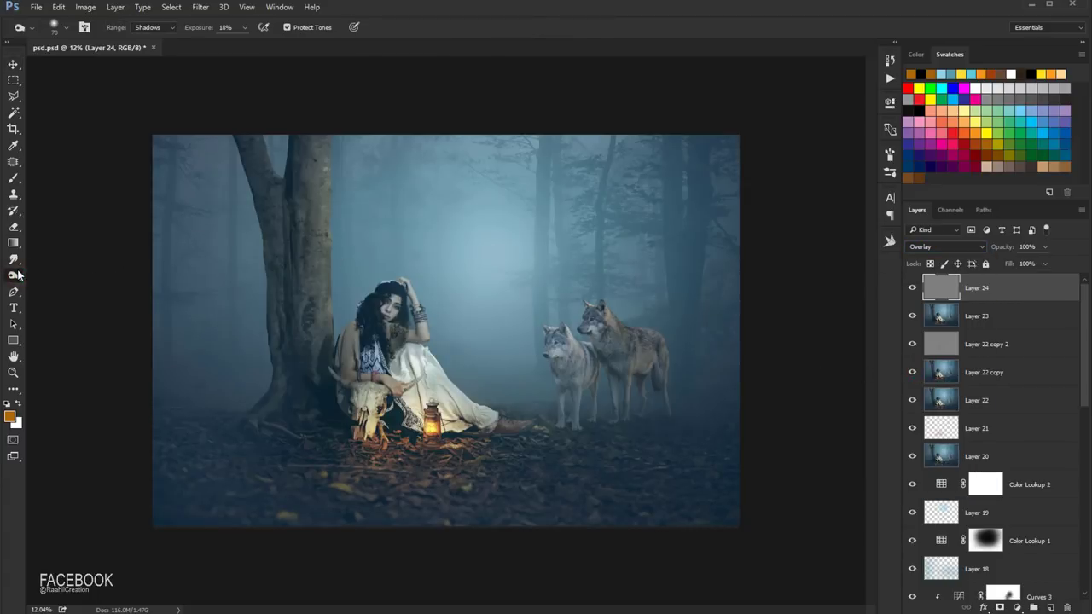
pyautogui.rightClick(20, 279)
pyautogui.click(44, 284)
pyautogui.hotkey('ctrl', '+')
pyautogui.scroll(2, 614, 324)
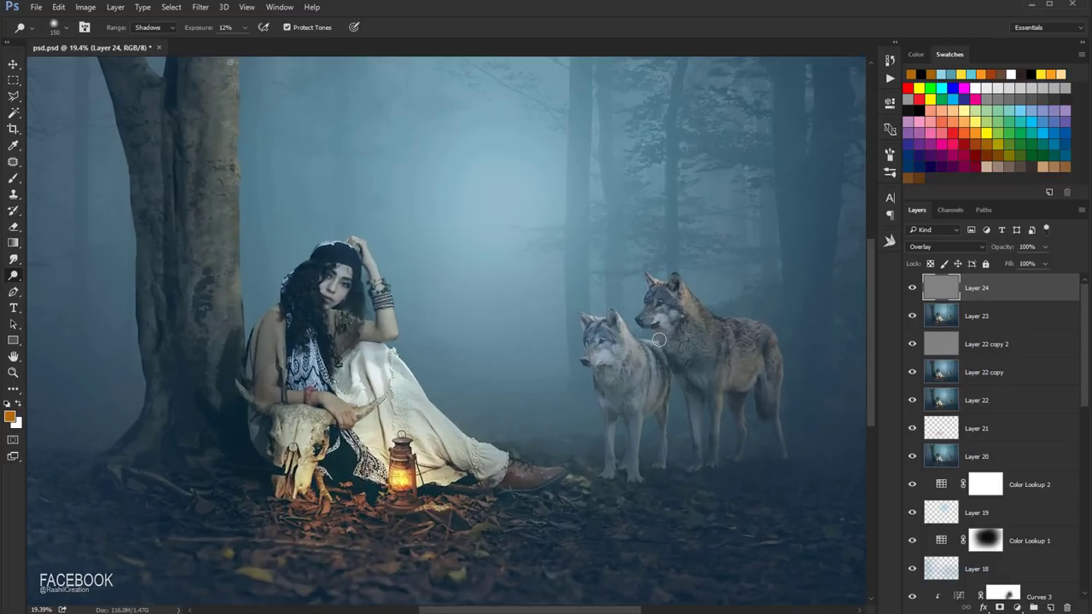
pyautogui.scroll(1, 614, 324)
pyautogui.scroll(1, 614, 324)
pyautogui.scroll(1, 610, 341)
pyautogui.moveTo(608, 412); pyautogui.dragTo(601, 459)
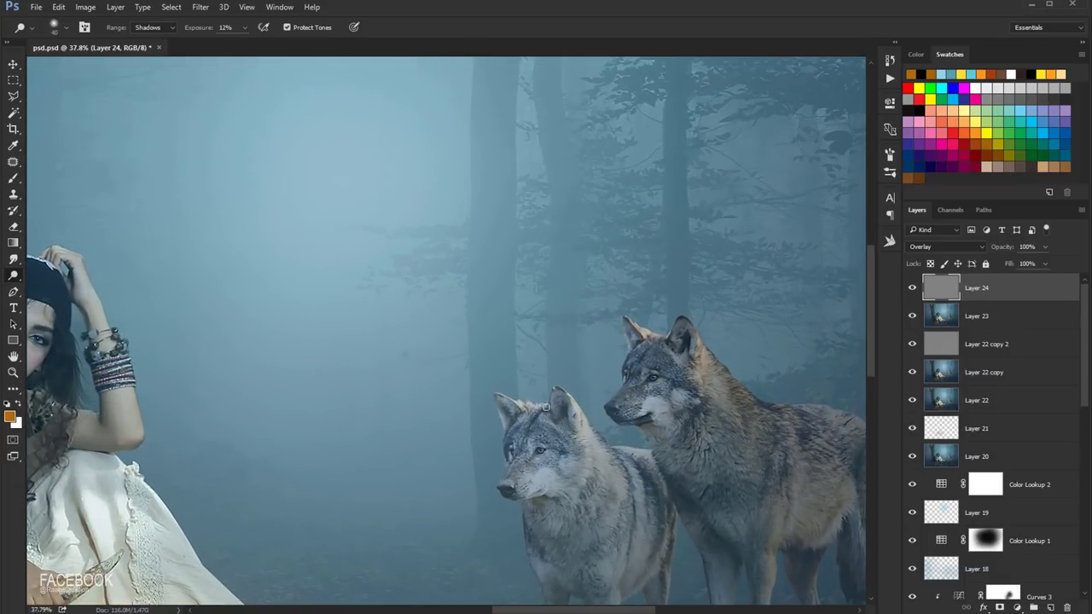
pyautogui.moveTo(546, 407); pyautogui.dragTo(505, 415)
pyautogui.moveTo(245, 28); pyautogui.dragTo(254, 42)
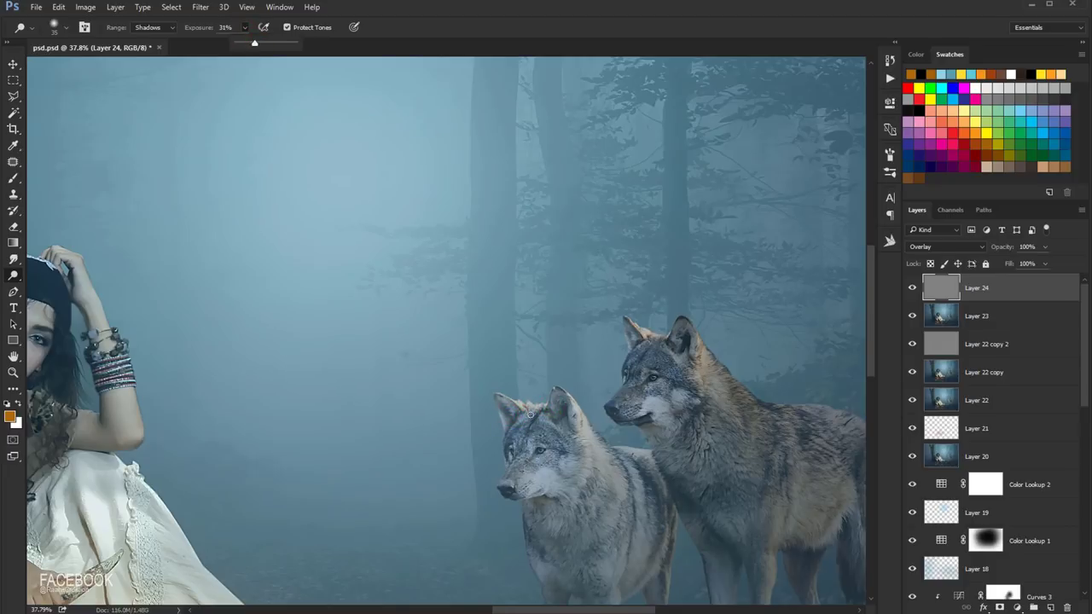
pyautogui.moveTo(530, 414); pyautogui.dragTo(517, 408)
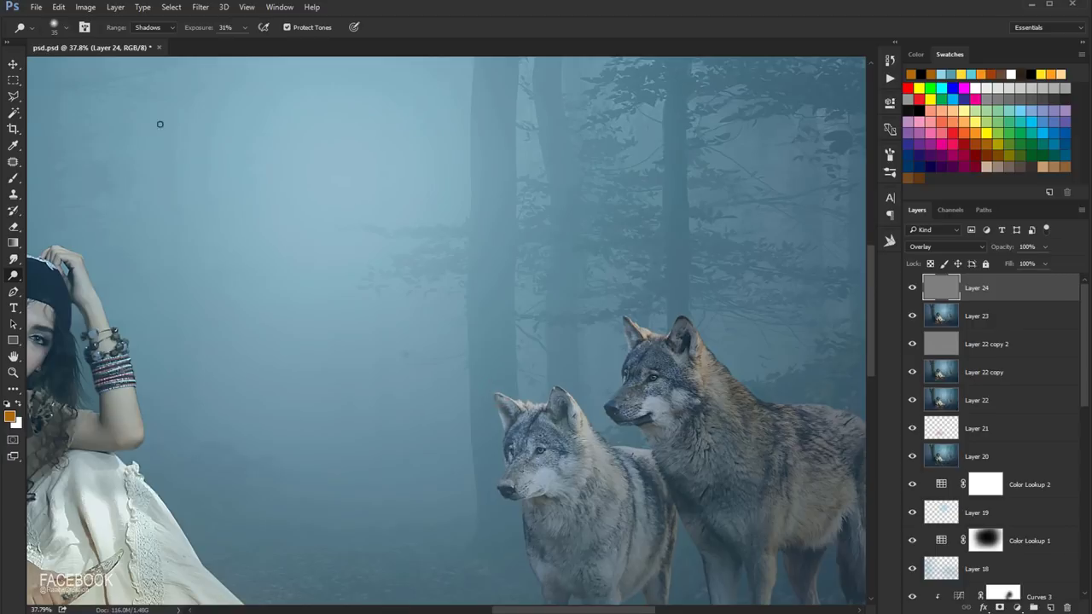
# Limit toning to highlights and brighten both wolves' ears at 18% then 13% exposure
pyautogui.click(147, 27)
pyautogui.click(148, 48)
pyautogui.moveTo(518, 406); pyautogui.dragTo(504, 400)
pyautogui.hotkey('ctrl', 'z')
pyautogui.click(242, 27)
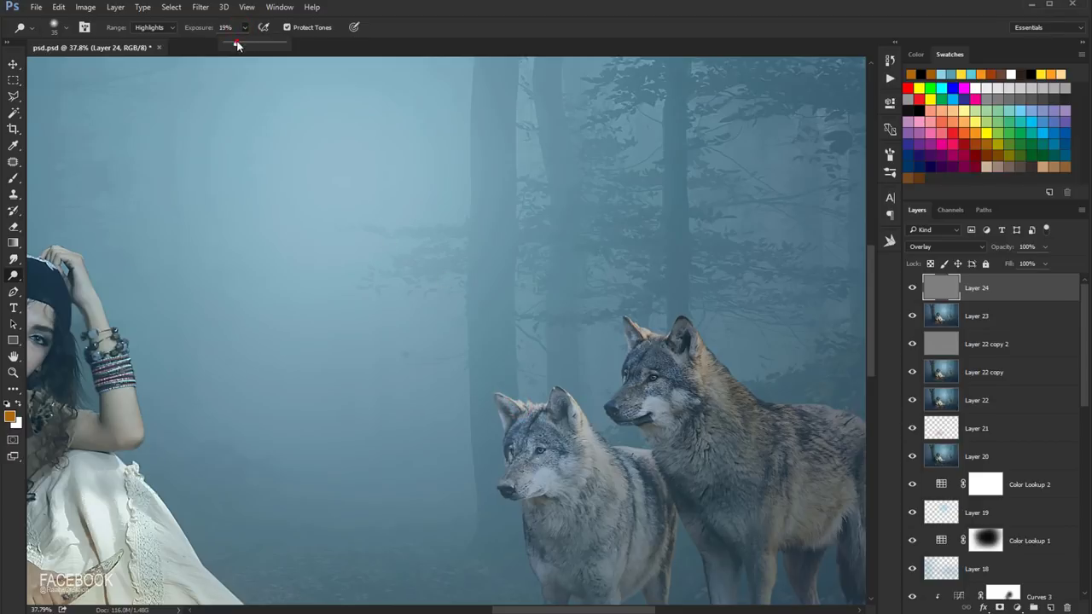
pyautogui.moveTo(243, 43); pyautogui.dragTo(235, 42)
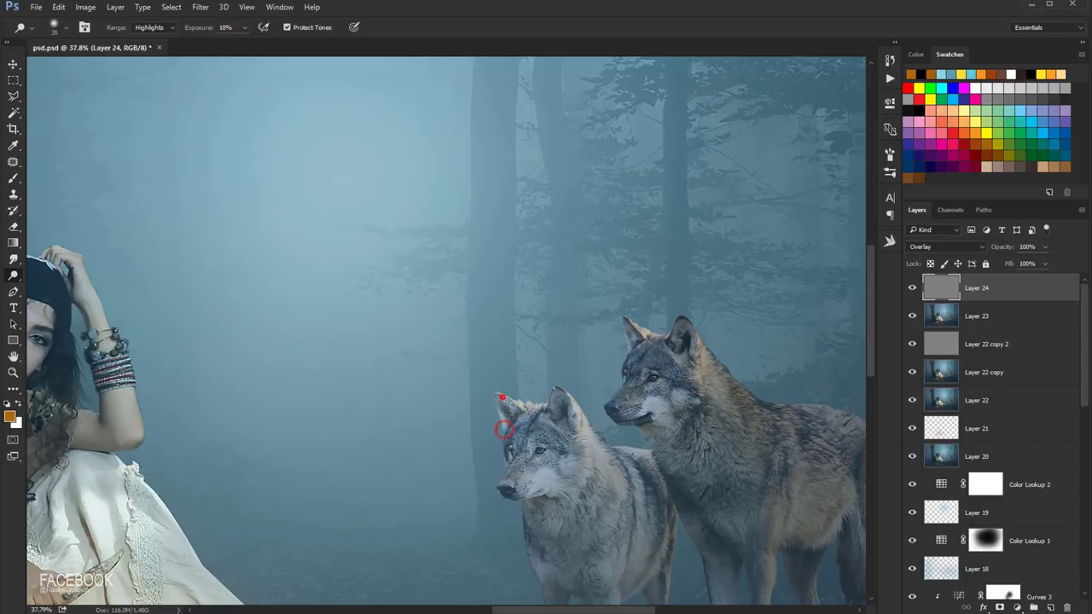
pyautogui.moveTo(502, 408); pyautogui.dragTo(567, 401)
pyautogui.click(244, 28)
pyautogui.moveTo(236, 42); pyautogui.dragTo(233, 43)
# Toggle Layer 24 on and off to compare the dodge-and-burn effect
pyautogui.scroll(-2, 626, 323)
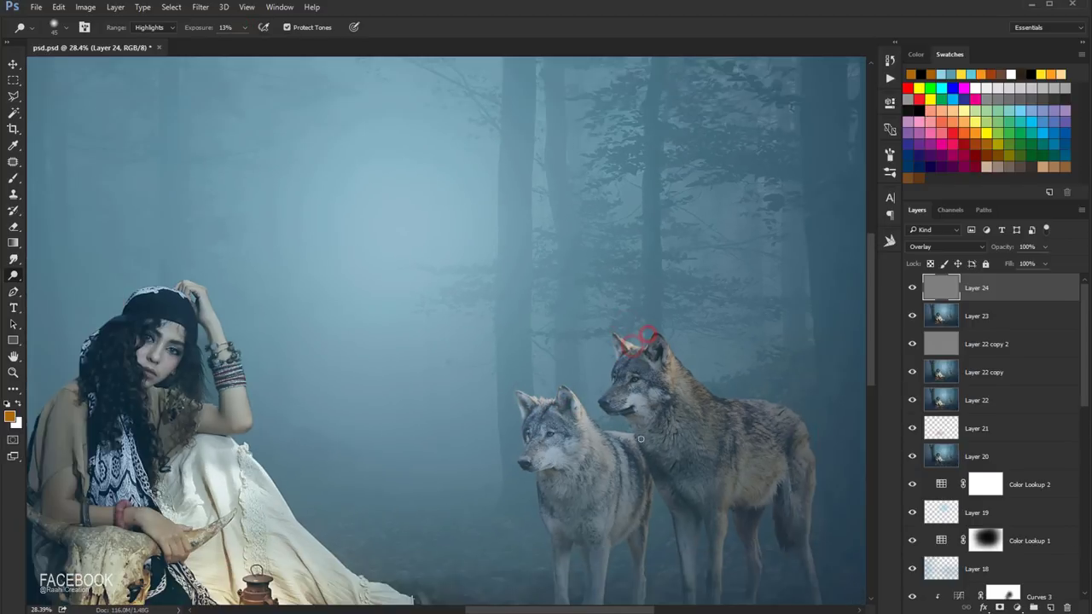
pyautogui.scroll(2, 479, 216)
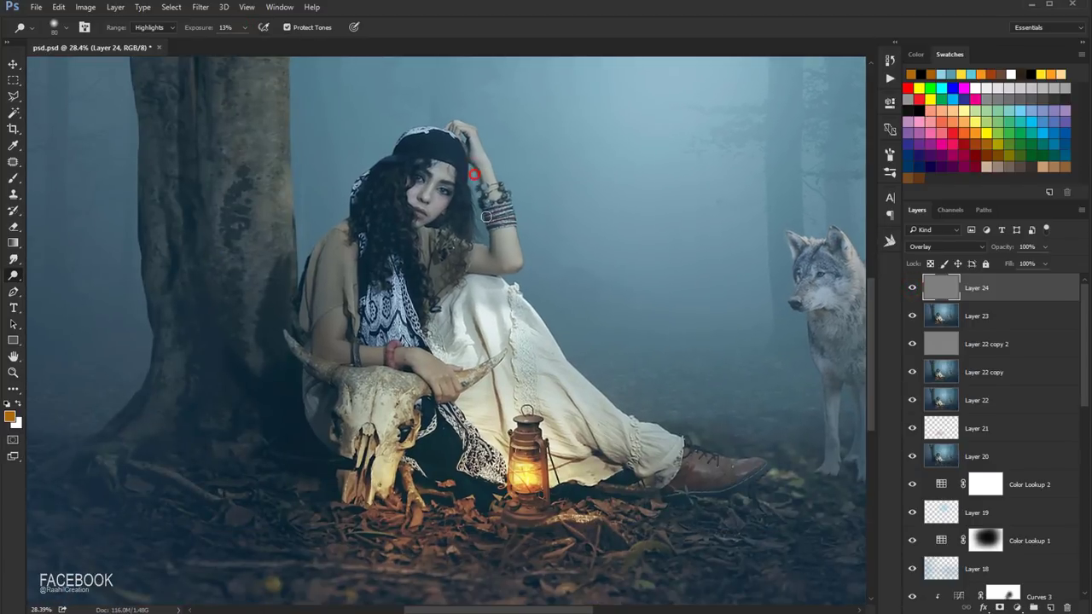
pyautogui.scroll(-1, 539, 329)
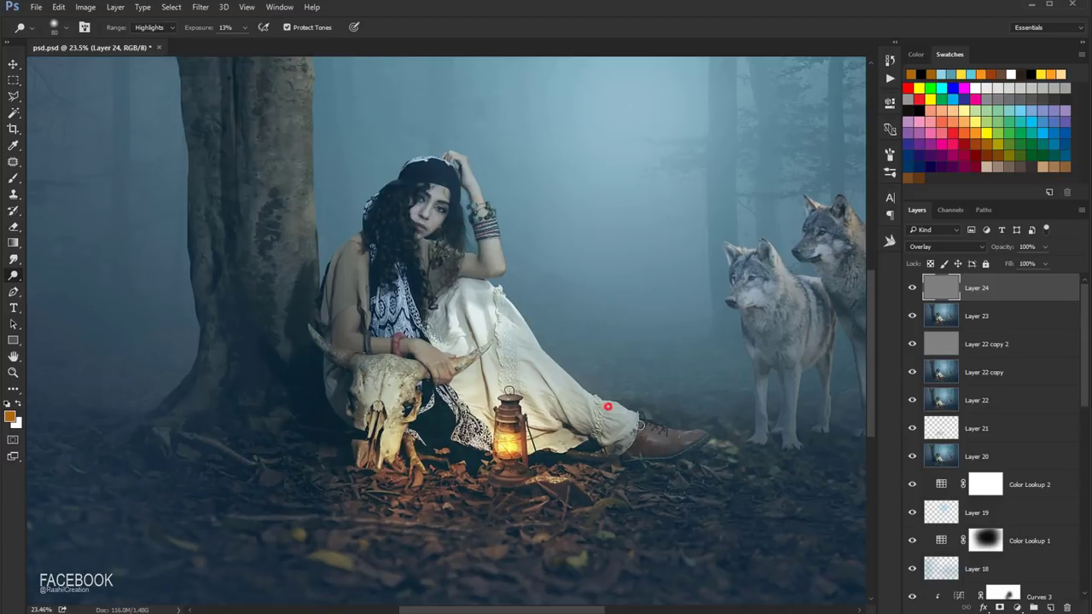
pyautogui.scroll(2, 409, 234)
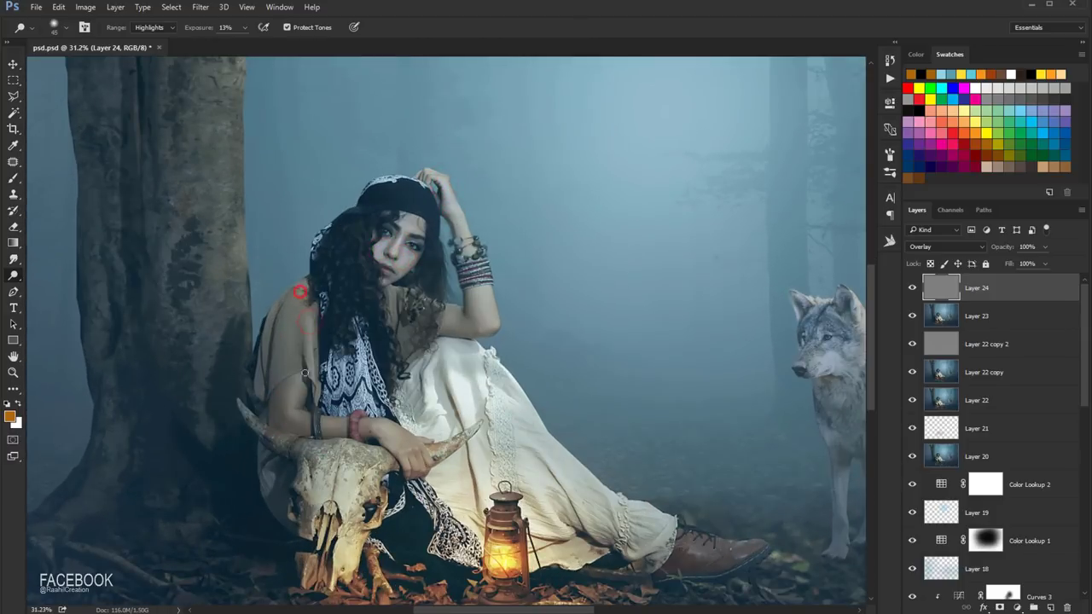
pyautogui.scroll(-2, 301, 291)
pyautogui.scroll(-1, 285, 375)
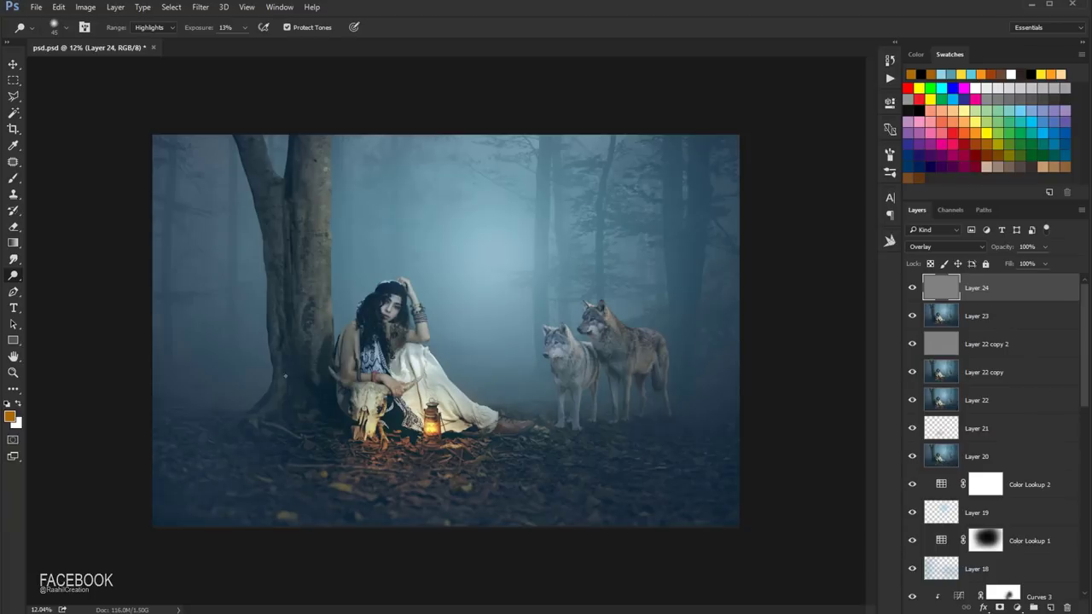
pyautogui.click(910, 289)
pyautogui.click(911, 289)
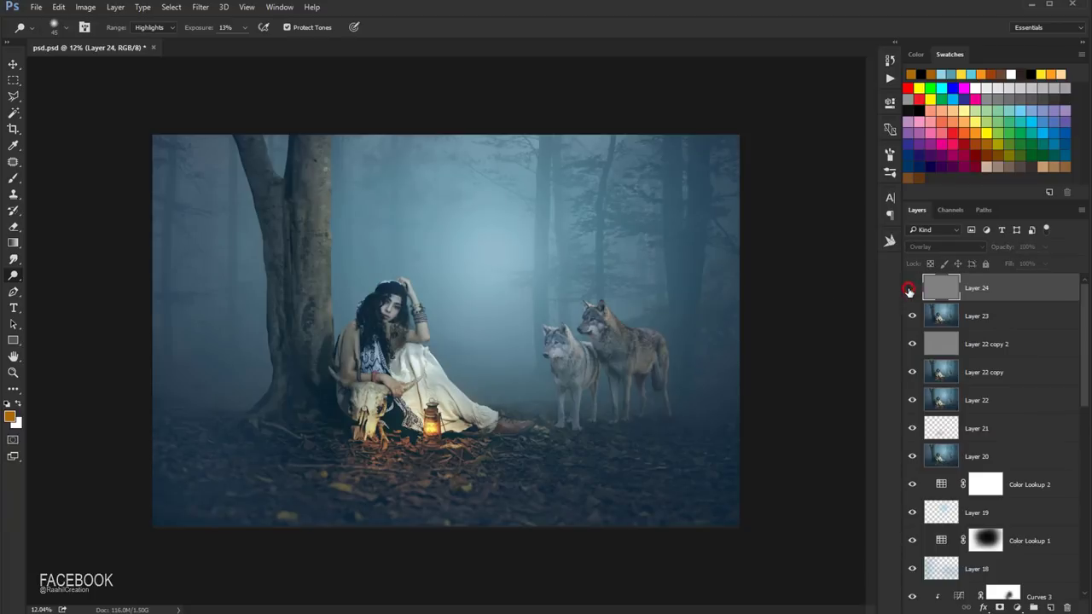
pyautogui.click(910, 290)
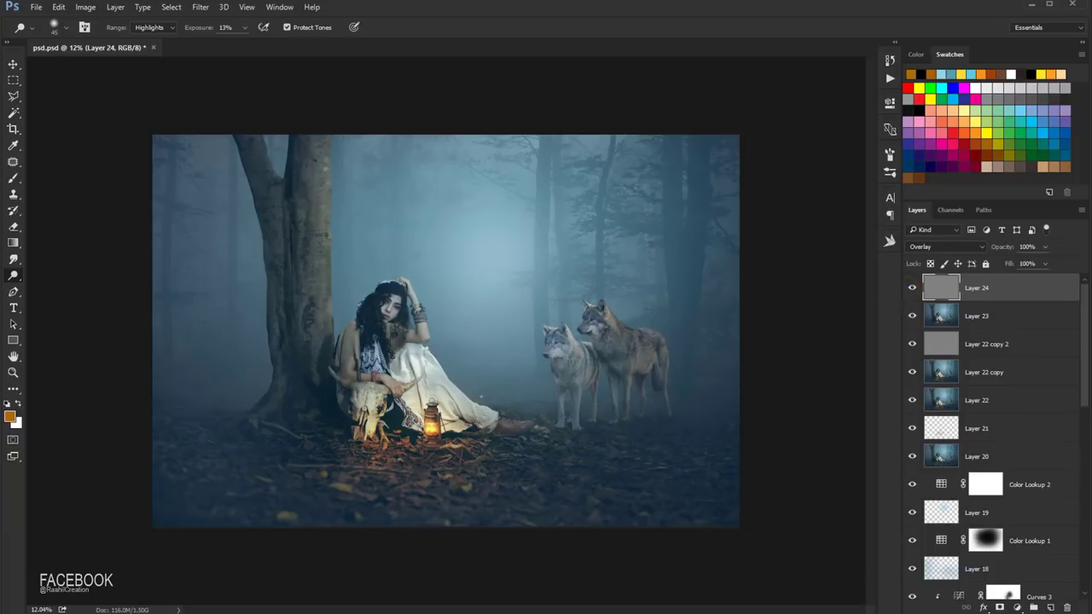
pyautogui.scroll(-1, 482, 397)
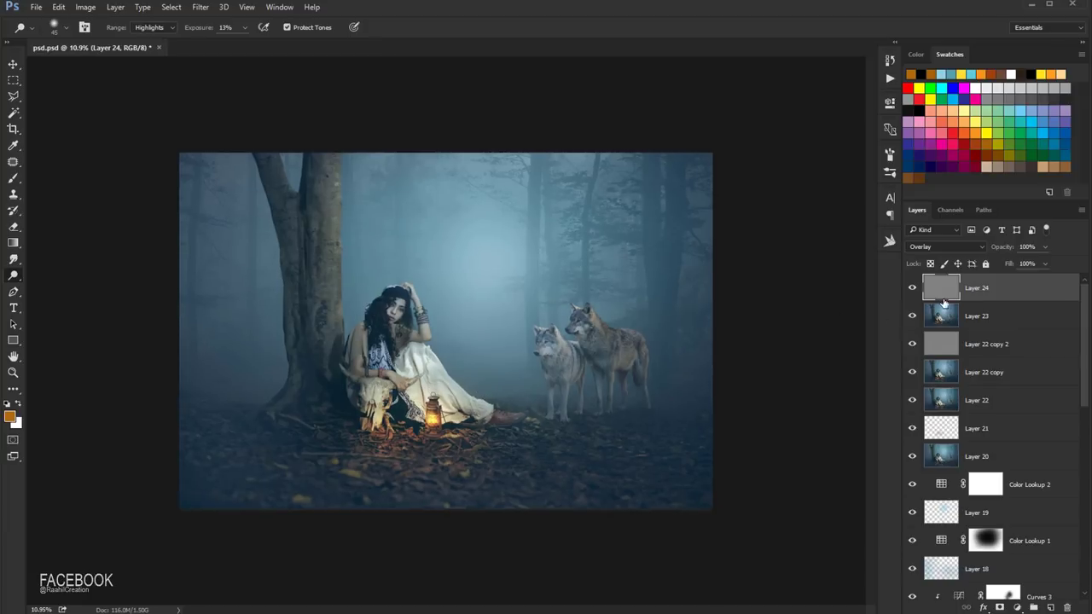
pyautogui.click(910, 289)
# Lower Layer 24's opacity to 75%
pyautogui.click(1045, 247)
pyautogui.moveTo(1031, 265); pyautogui.dragTo(1029, 264)
pyautogui.click(726, 248)
# Move the Raahil Creation logo group to the image's lower-right corner
pyautogui.click(14, 65)
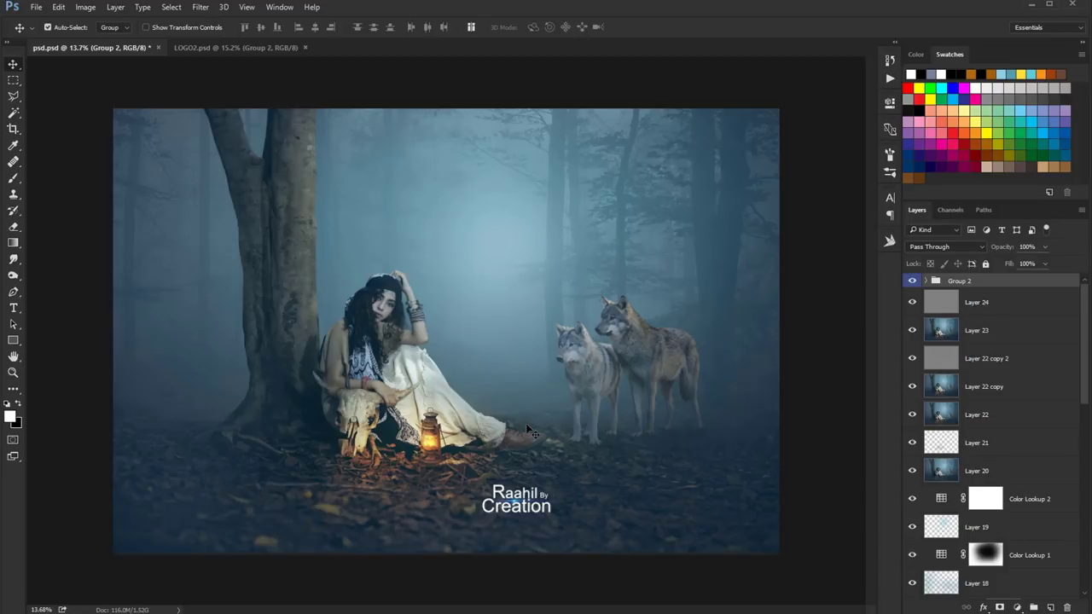
pyautogui.hotkey('ctrl', 't')
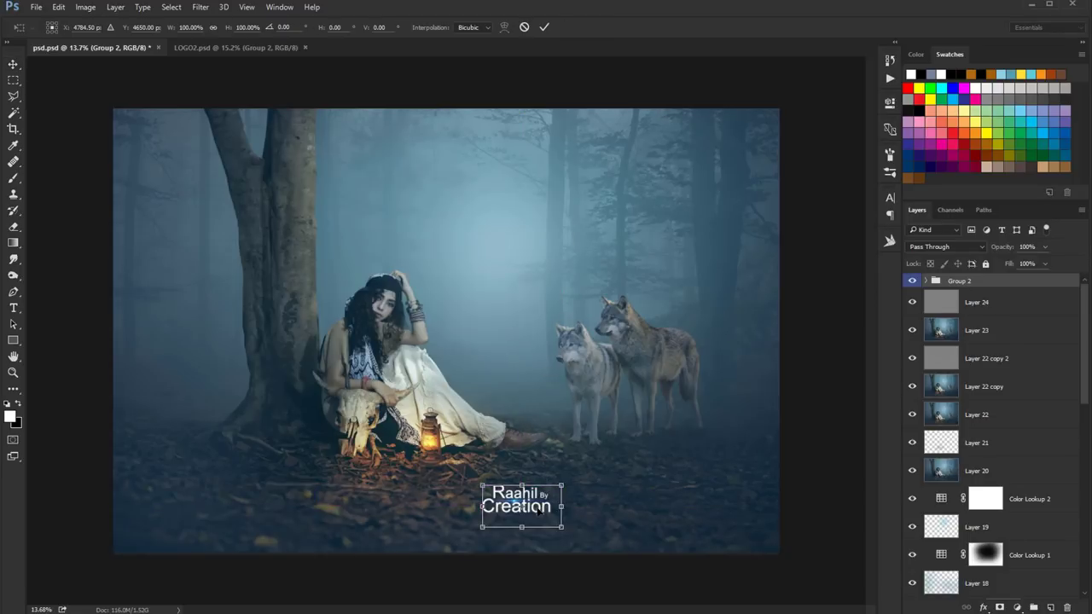
pyautogui.moveTo(539, 512); pyautogui.dragTo(745, 525)
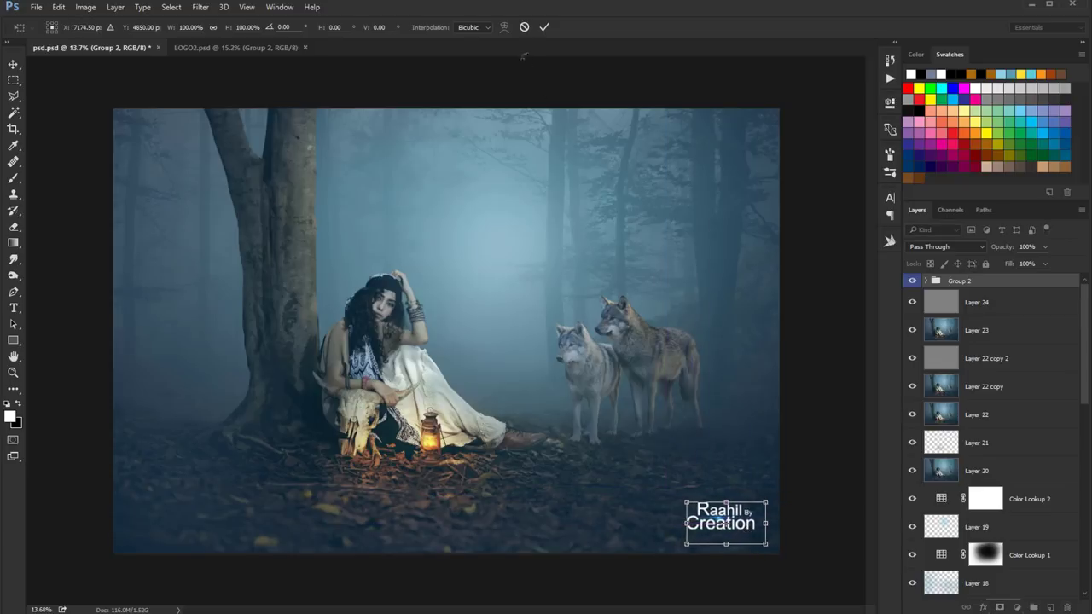
pyautogui.click(543, 27)
pyautogui.scroll(-1, 740, 334)
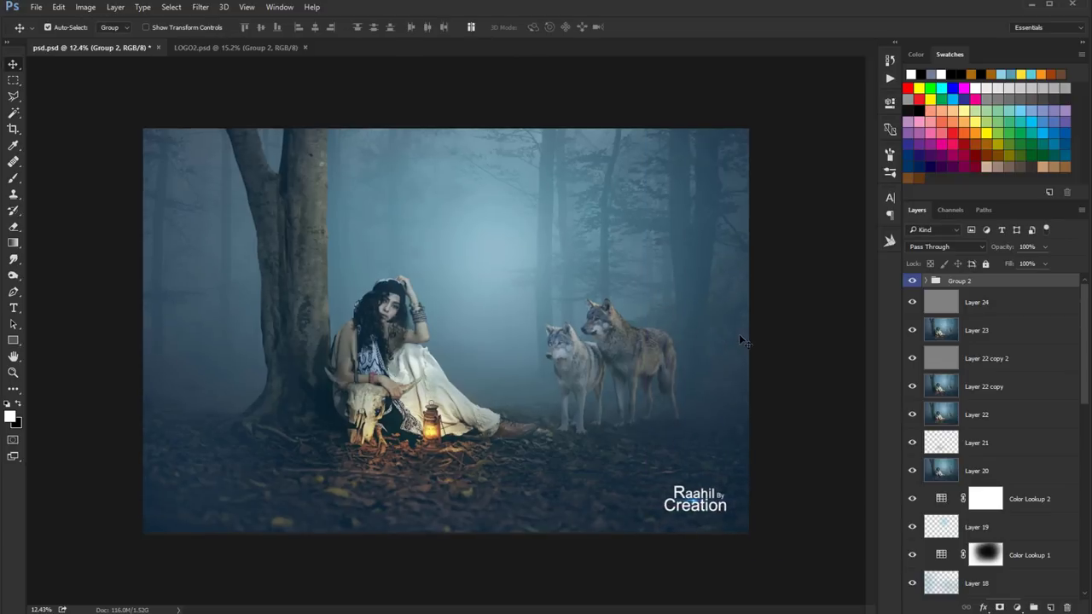
# Scale the logo to about 81%, nudge it right, and set its opacity to 77%
pyautogui.hotkey('ctrl', 't')
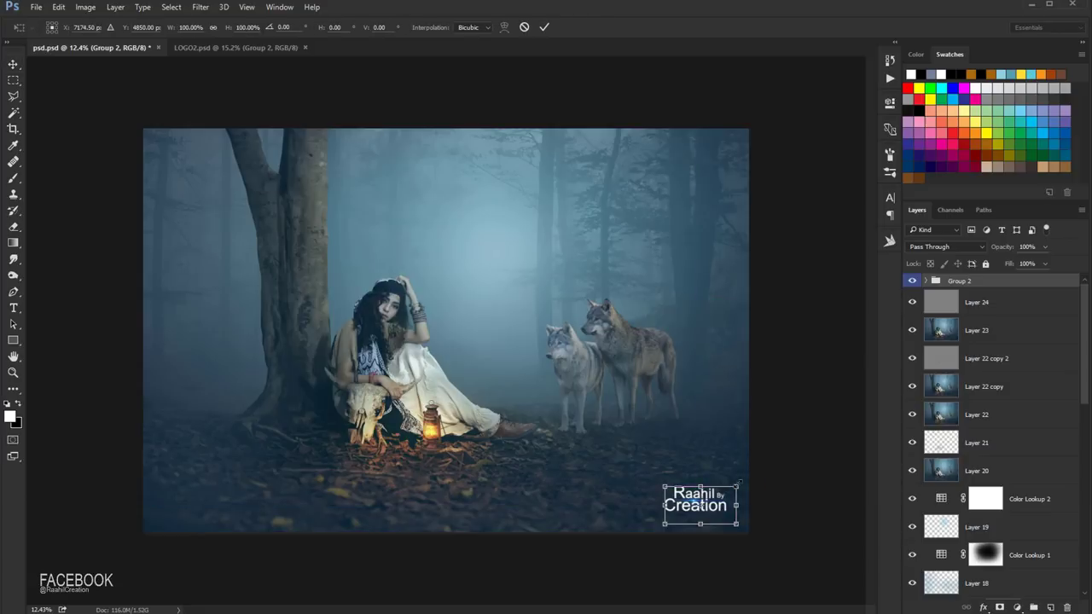
pyautogui.moveTo(736, 487); pyautogui.dragTo(725, 493)
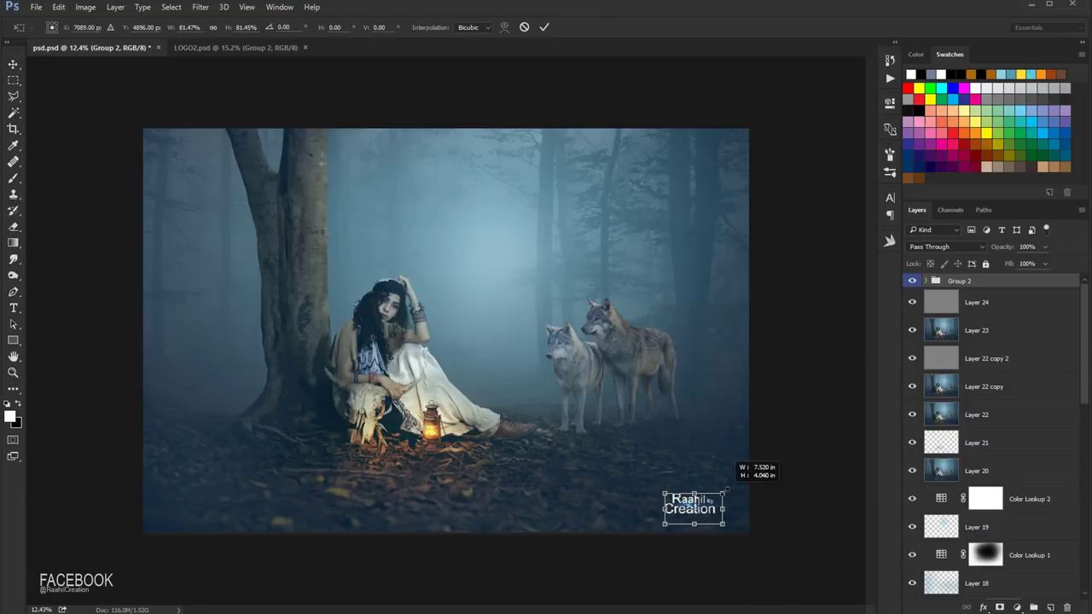
pyautogui.click(544, 27)
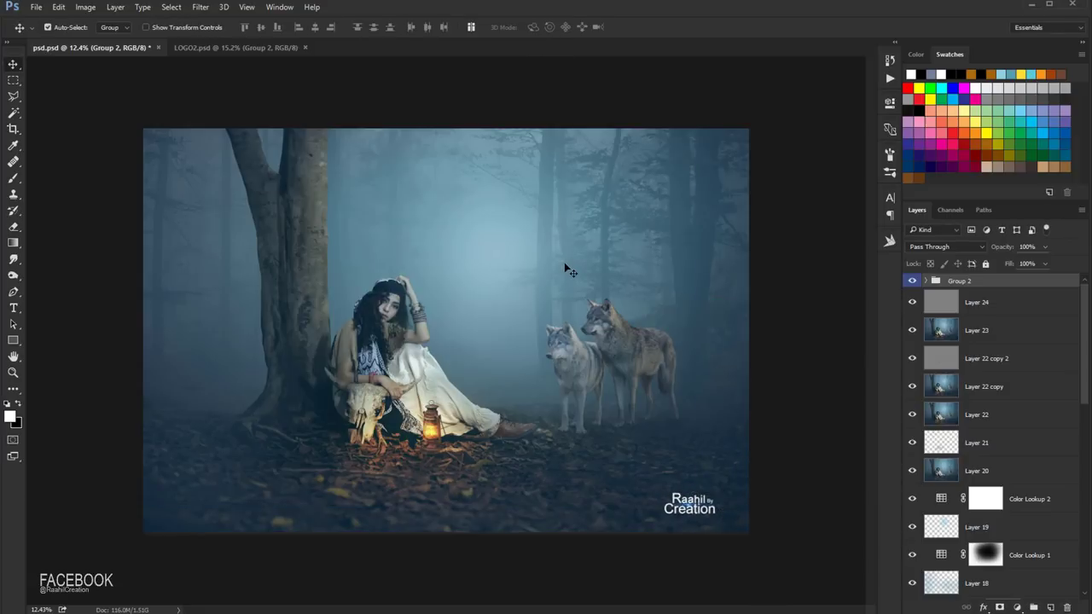
pyautogui.hotkey('shift', 'Right')
pyautogui.hotkey('shift', 'Right')
pyautogui.click(1041, 261)
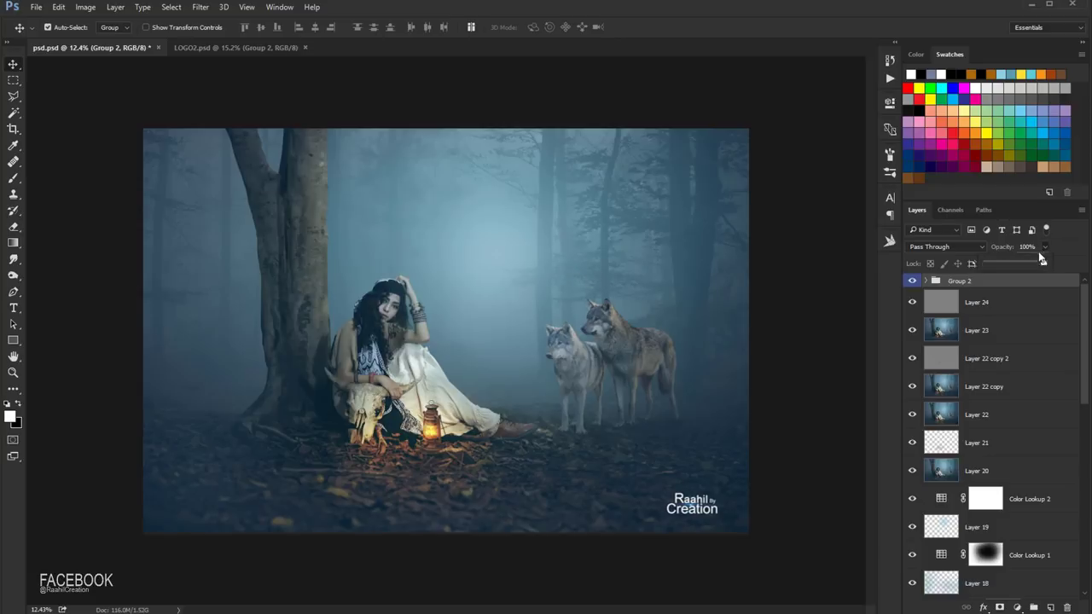
pyautogui.click(1027, 264)
pyautogui.click(989, 291)
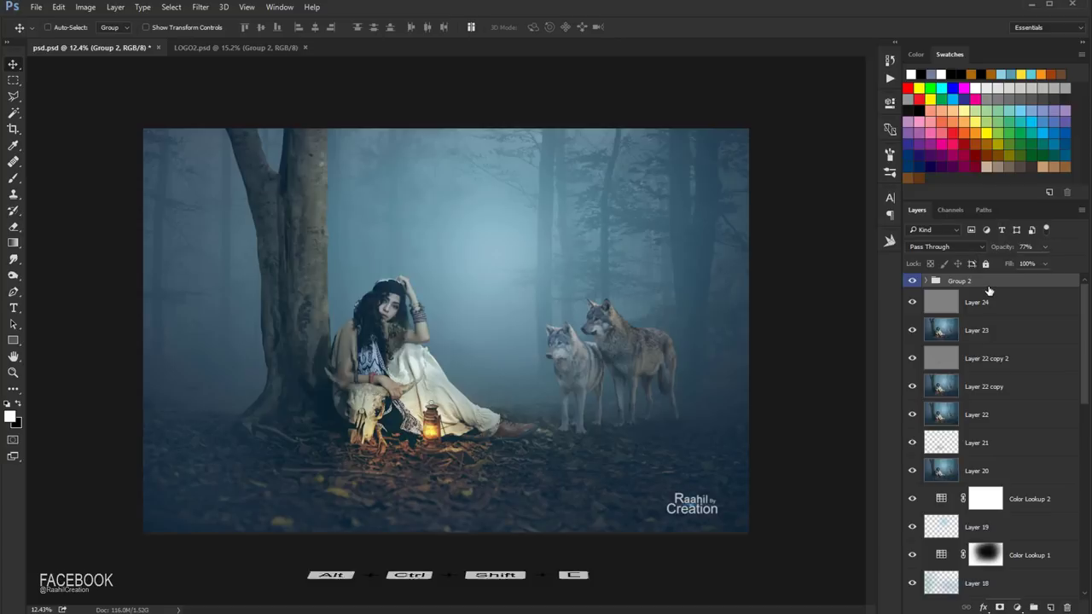
# Stamp visible into Layer 25, duplicate it, and set the copy to Linear Light
pyautogui.hotkey('ctrl', 'alt', 'shift', 'e')
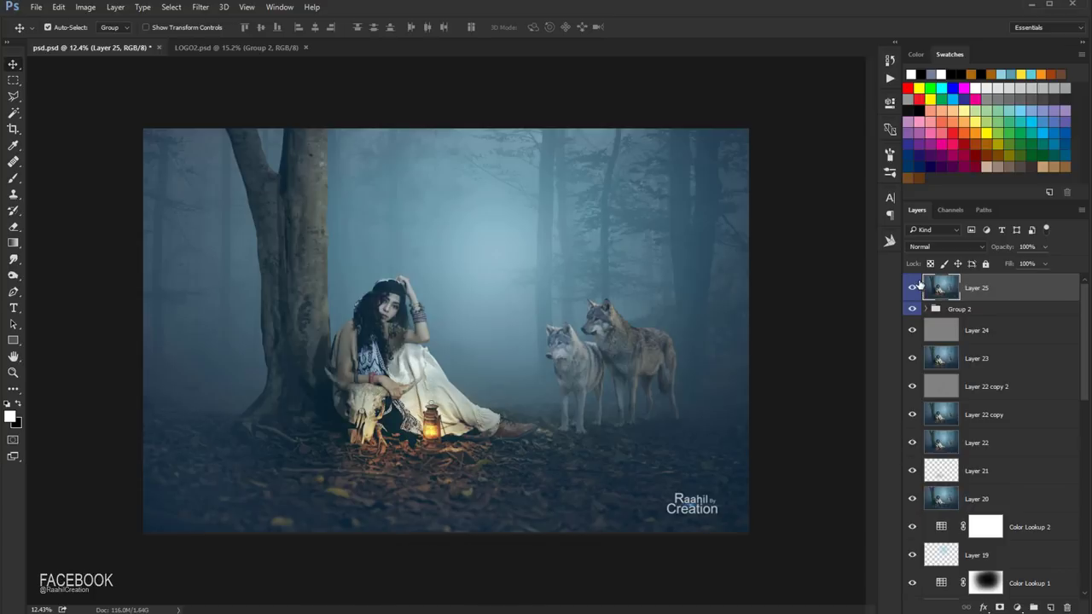
pyautogui.rightClick(932, 292)
pyautogui.click(947, 320)
pyautogui.hotkey('ctrl', 'j')
pyautogui.click(926, 247)
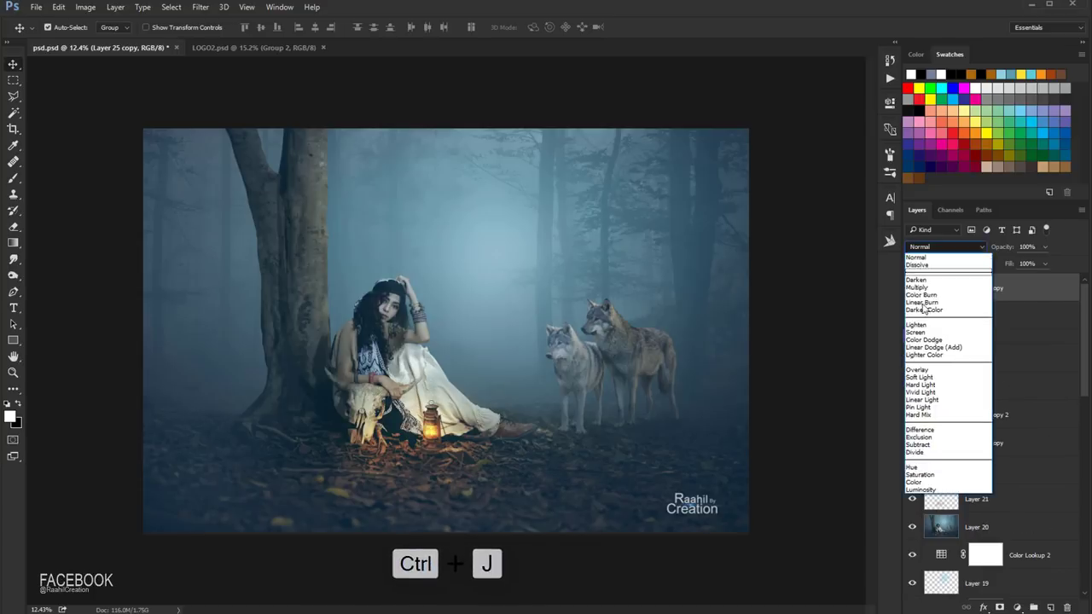
pyautogui.click(921, 400)
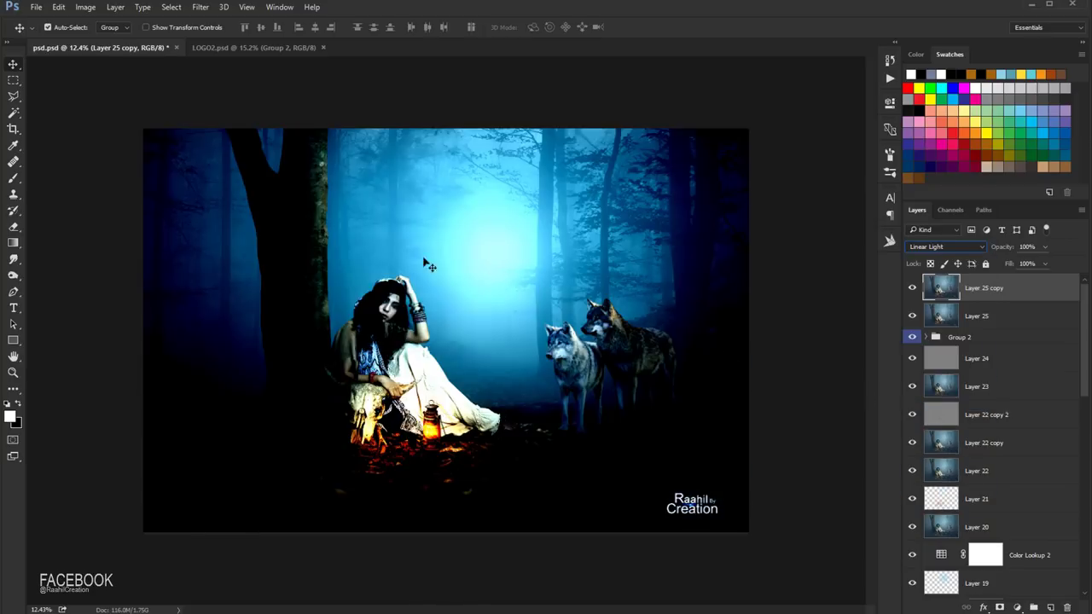
# Apply High Pass with a 0.9 px radius to Layer 25 copy, zoomed in on the lantern
pyautogui.click(201, 7)
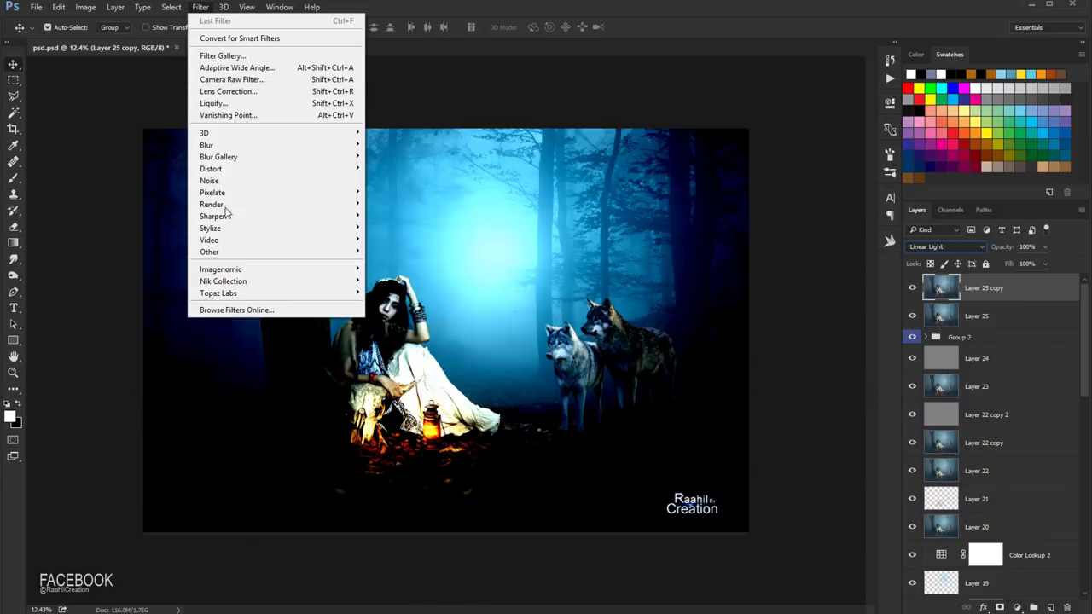
pyautogui.moveTo(209, 251)
pyautogui.click(375, 264)
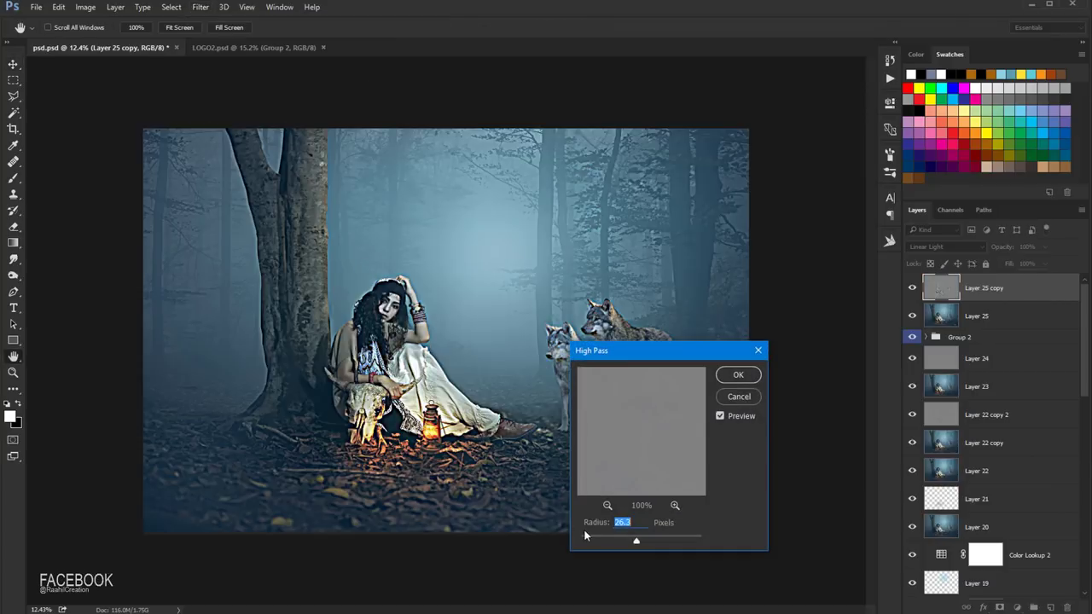
pyautogui.moveTo(588, 535); pyautogui.dragTo(581, 541)
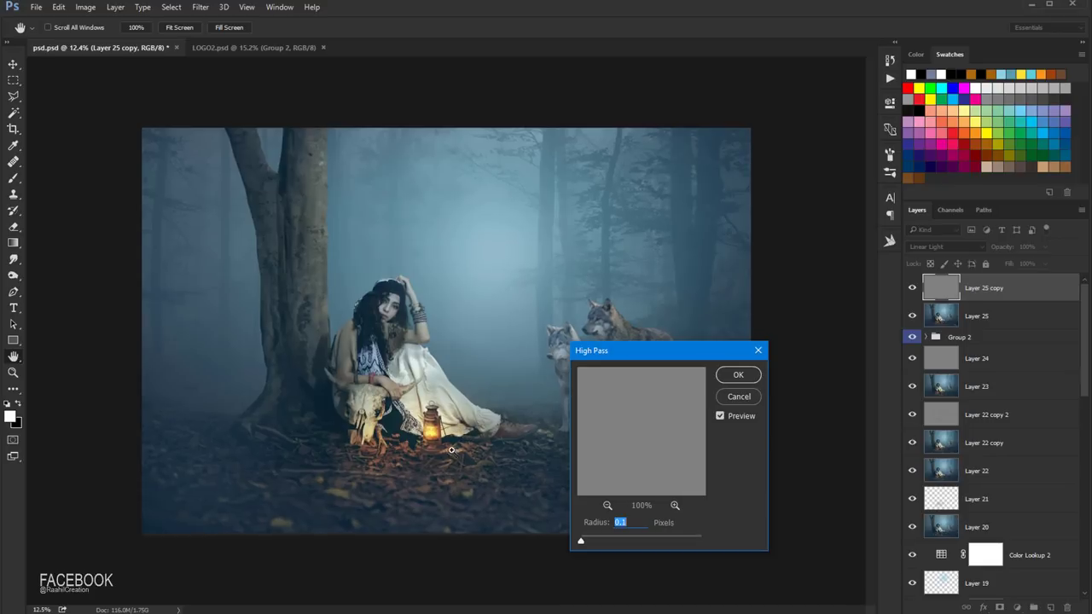
pyautogui.hotkey('ctrl', '+')
pyautogui.hotkey('ctrl', '+')
pyautogui.moveTo(400, 516); pyautogui.dragTo(406, 319)
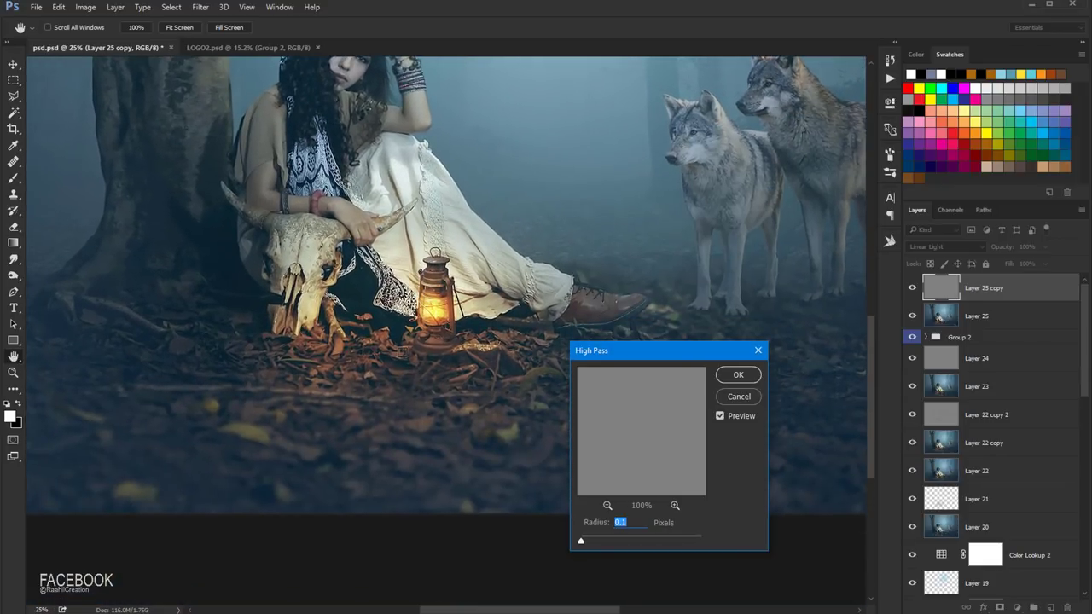
pyautogui.hotkey('ctrl', '+')
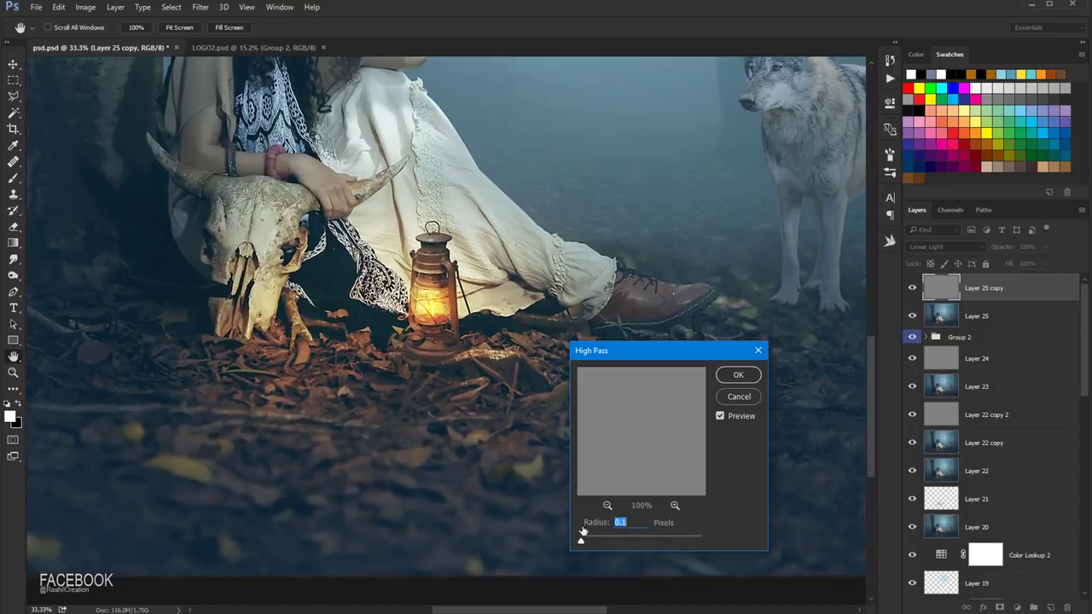
pyautogui.moveTo(583, 538); pyautogui.dragTo(578, 547)
pyautogui.click(735, 376)
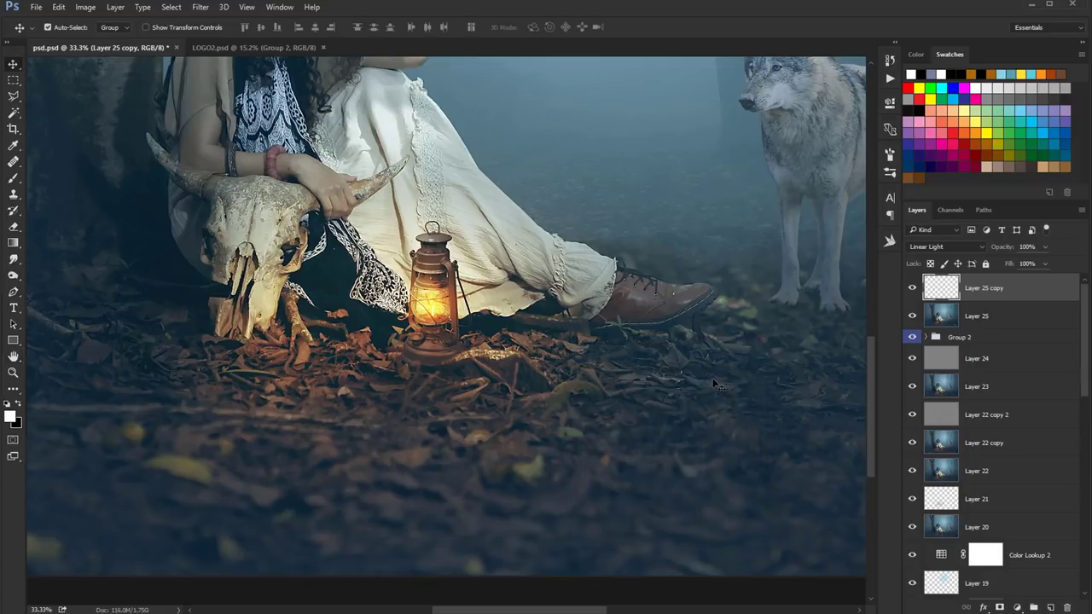
# Toggle the sharpening layer off and on to compare the result
pyautogui.click(912, 291)
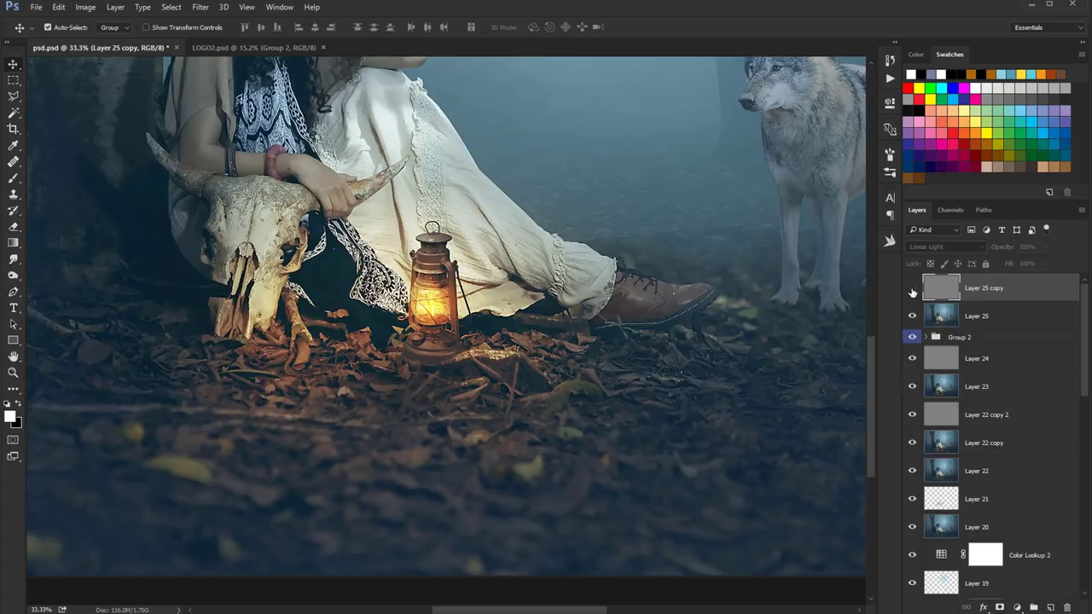
pyautogui.click(911, 291)
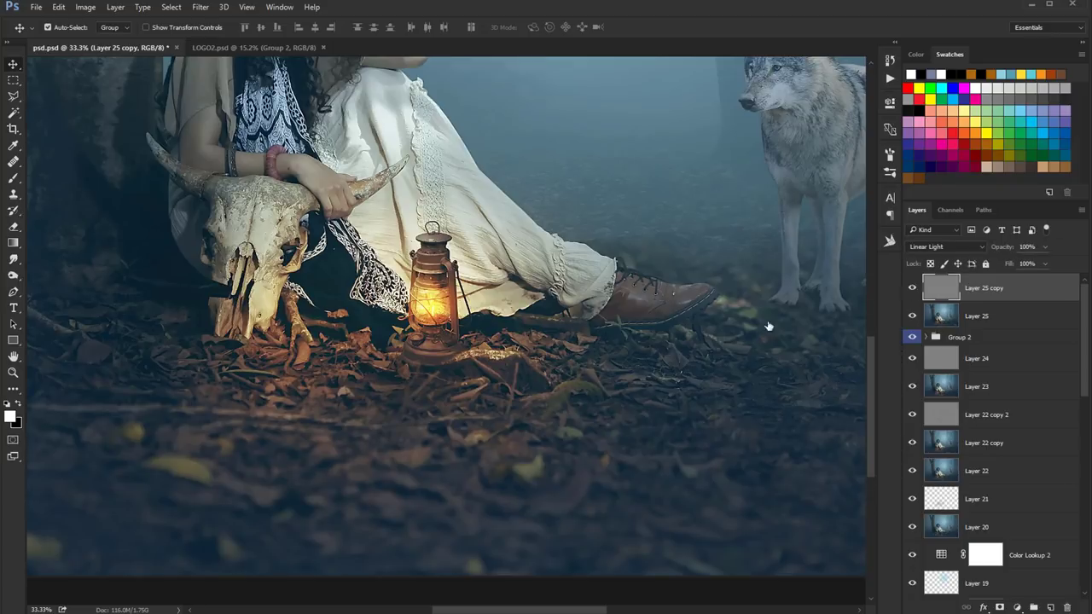
pyautogui.scroll(-2, 610, 357)
pyautogui.scroll(-1, 610, 356)
pyautogui.scroll(-2, 611, 360)
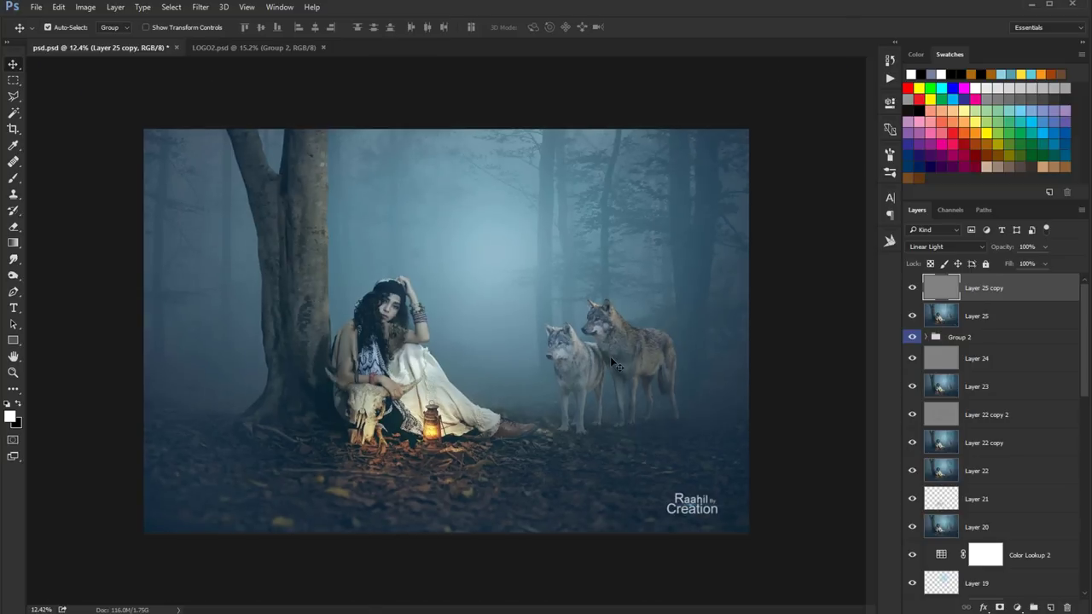
pyautogui.scroll(1, 610, 356)
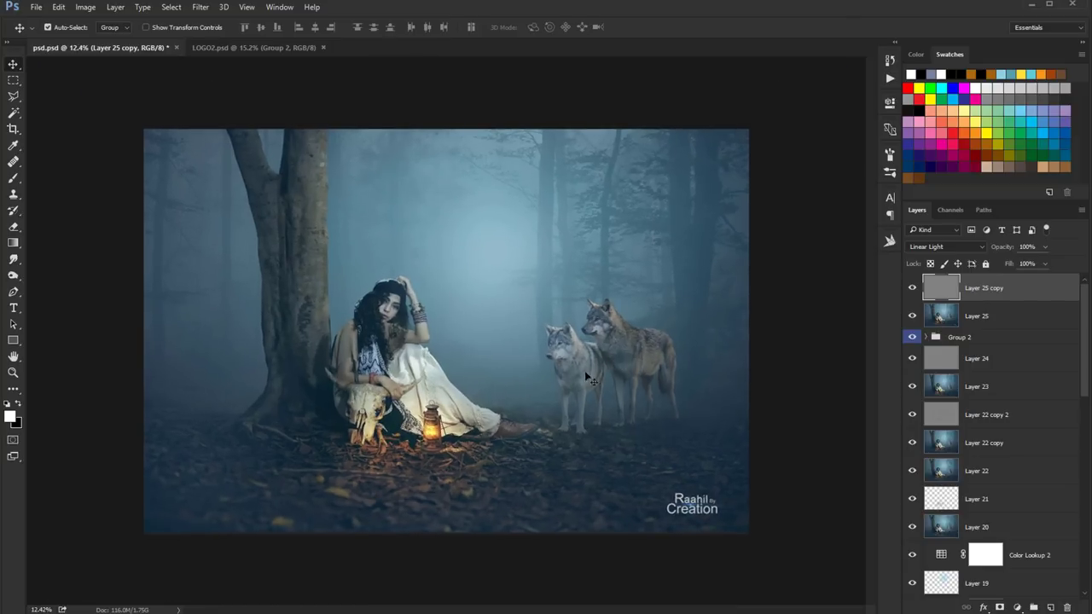